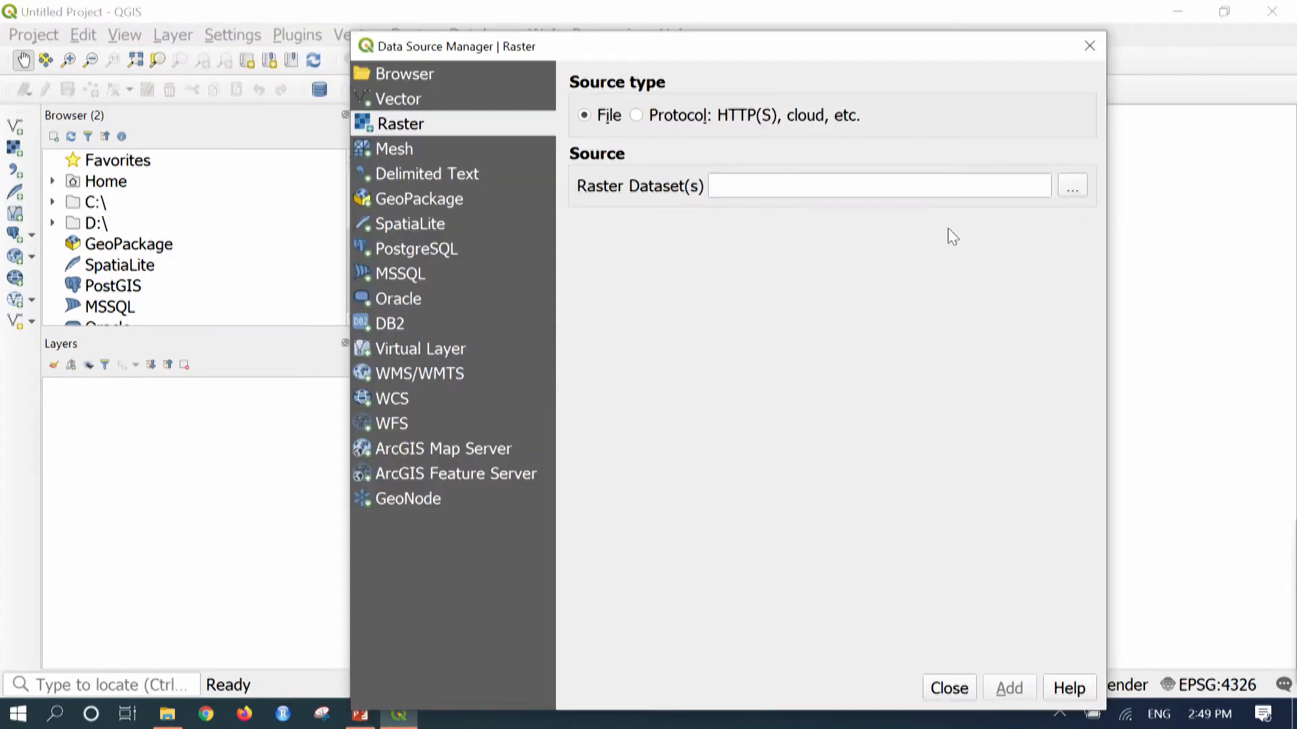
Add the raster Topo_56K_7_modified.tif from the Output folder to the project as a layer
left_click(1074, 190)
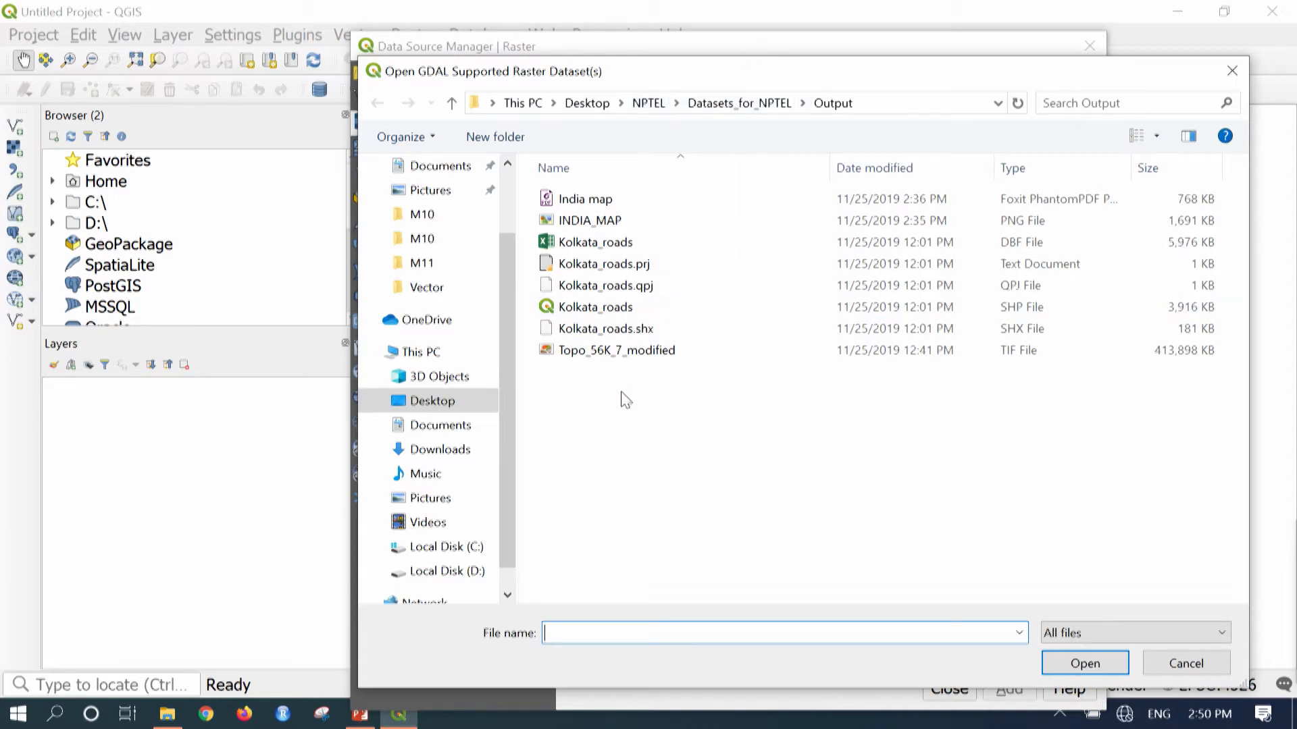
left_click(642, 360)
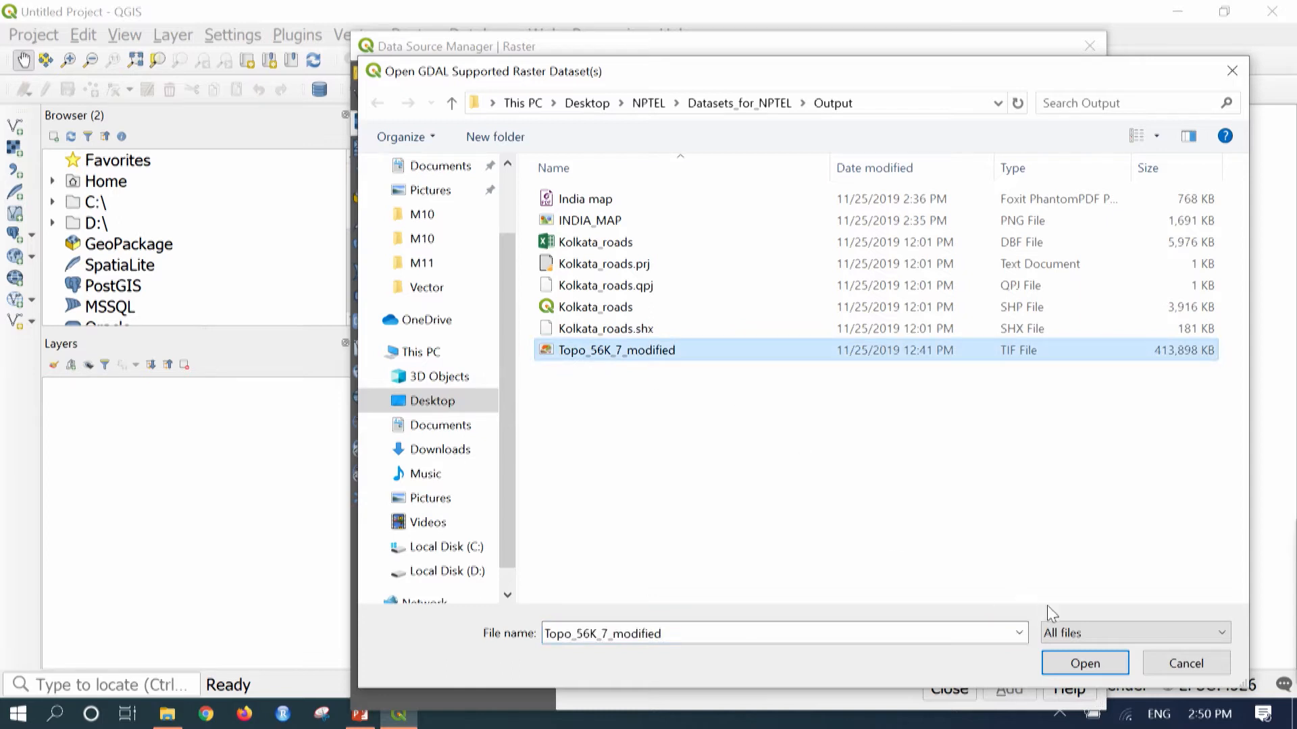
left_click(1075, 665)
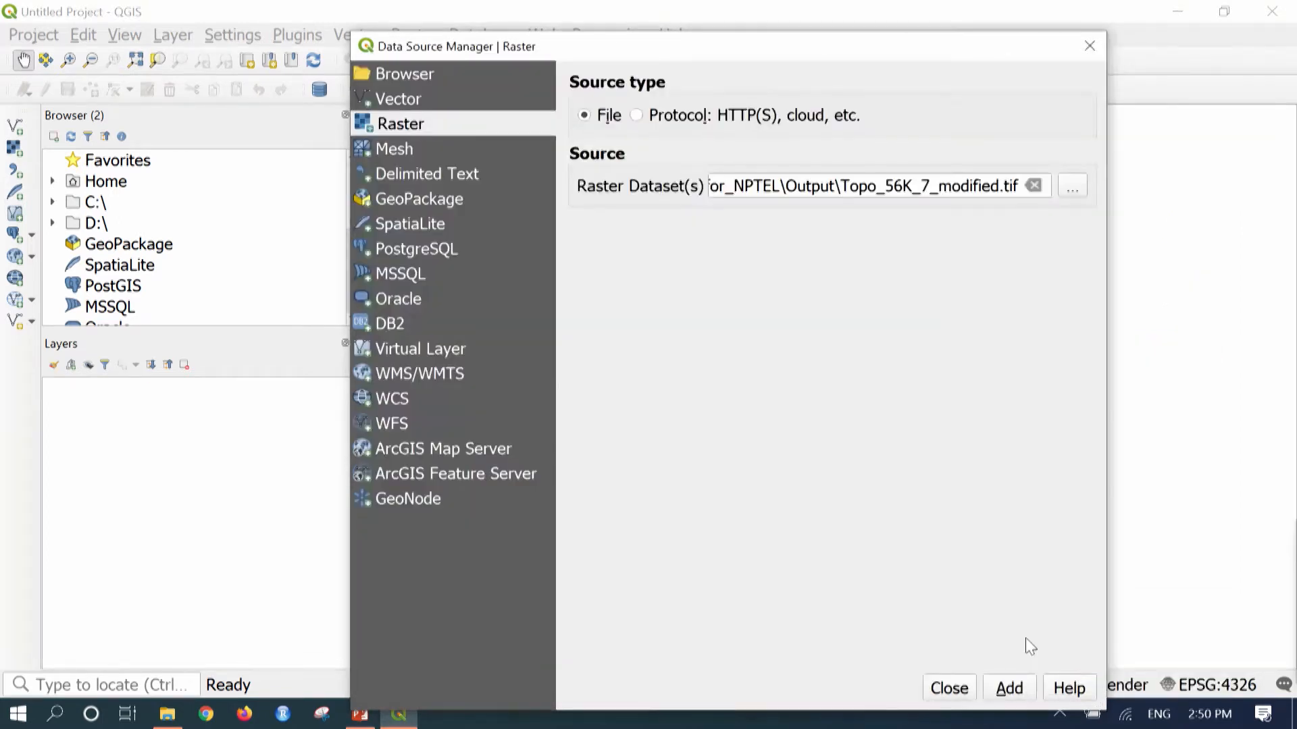
left_click(1011, 692)
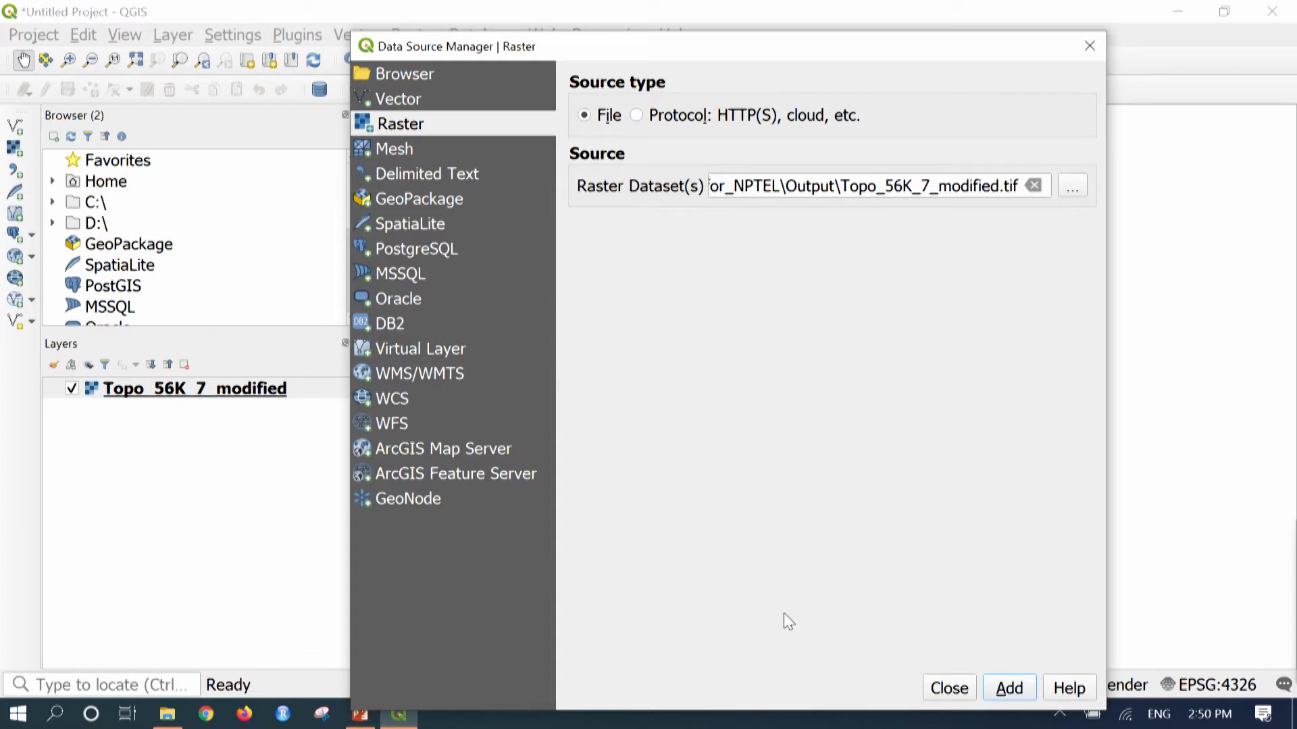
left_click(947, 695)
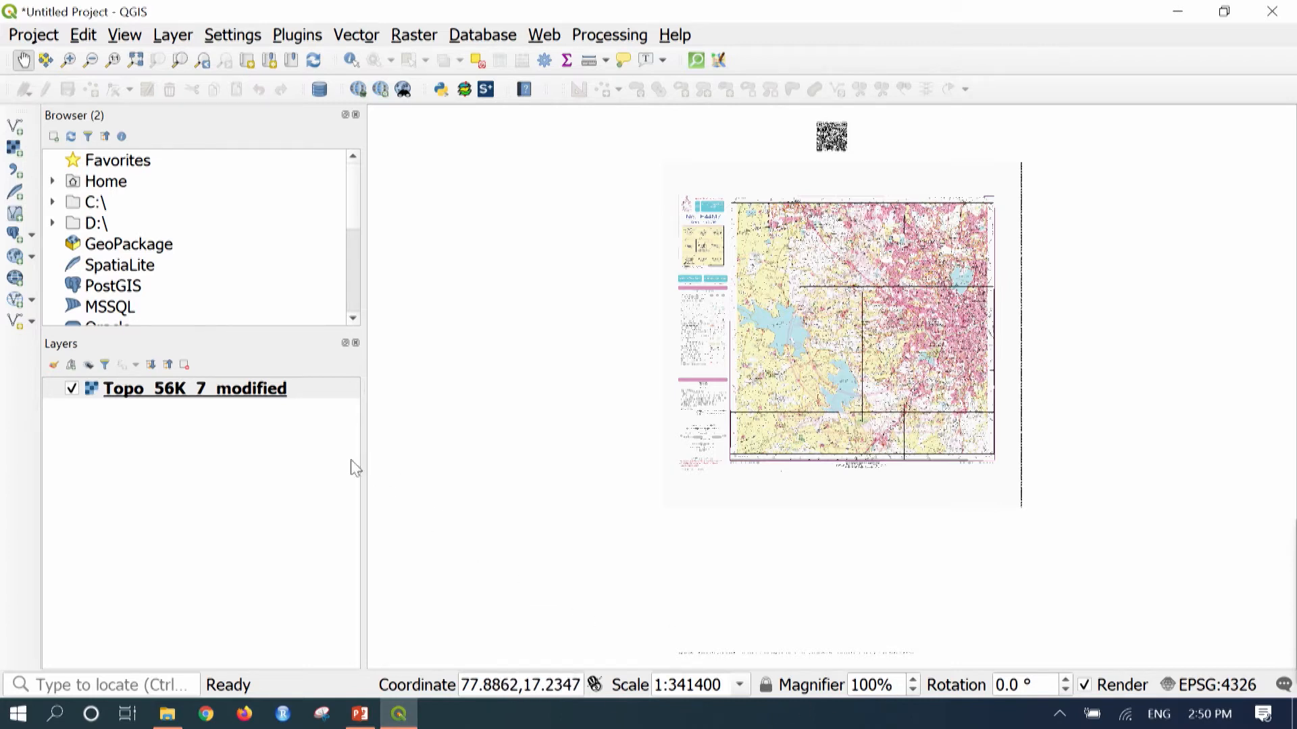
Examine the Topo_56K_7_modified layer's properties, including its coordinate reference system and extent
left_click(316, 392)
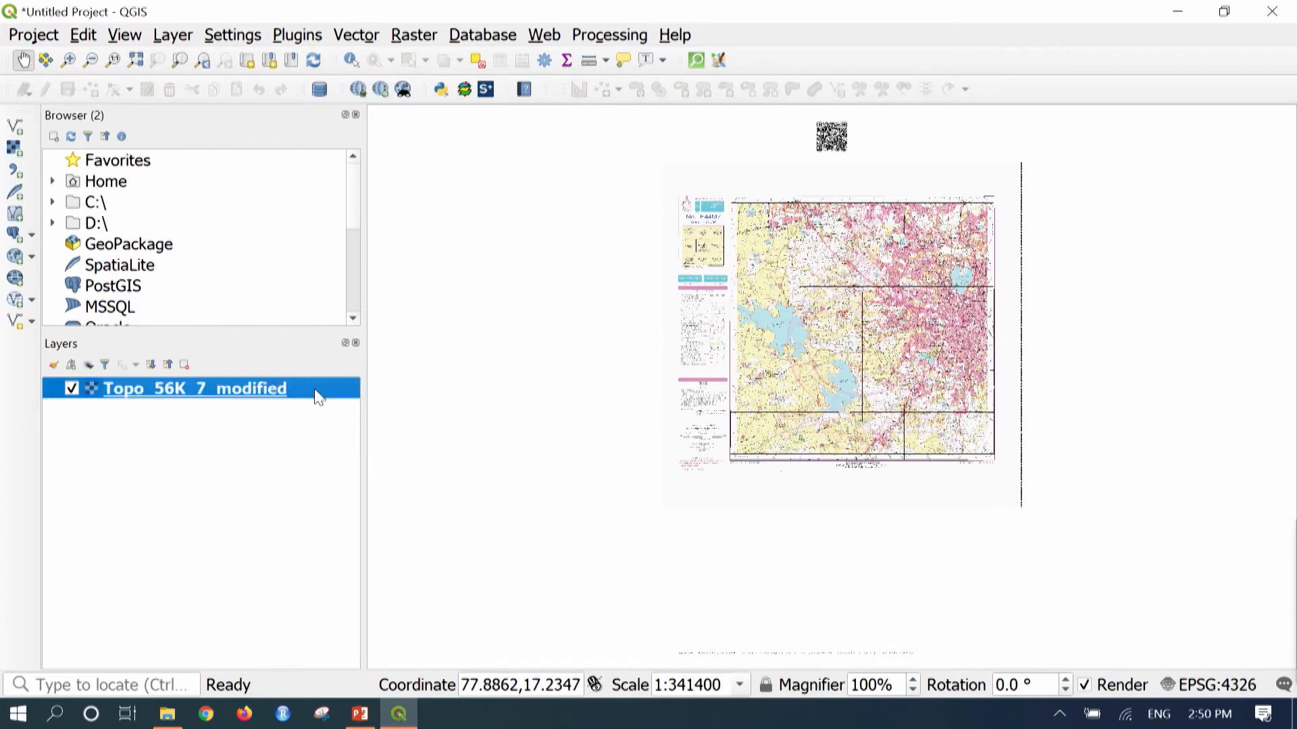
right_click(315, 390)
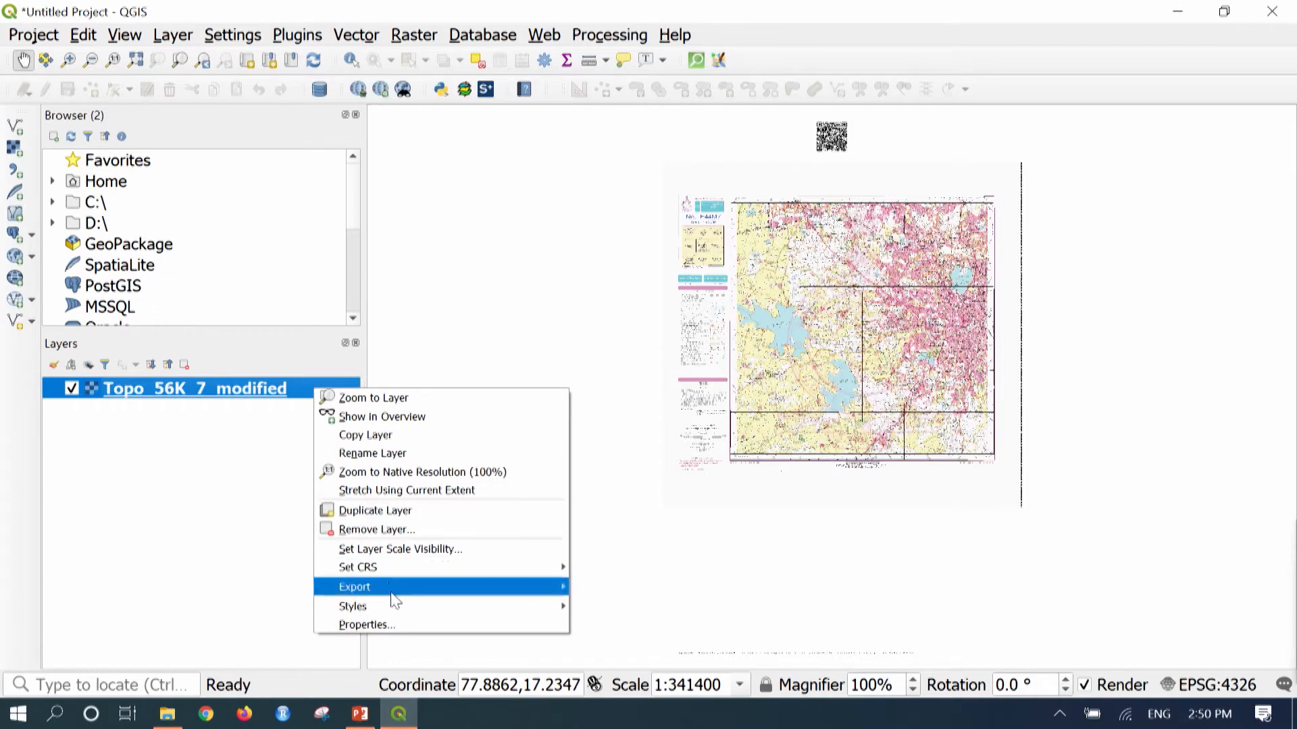
left_click(402, 628)
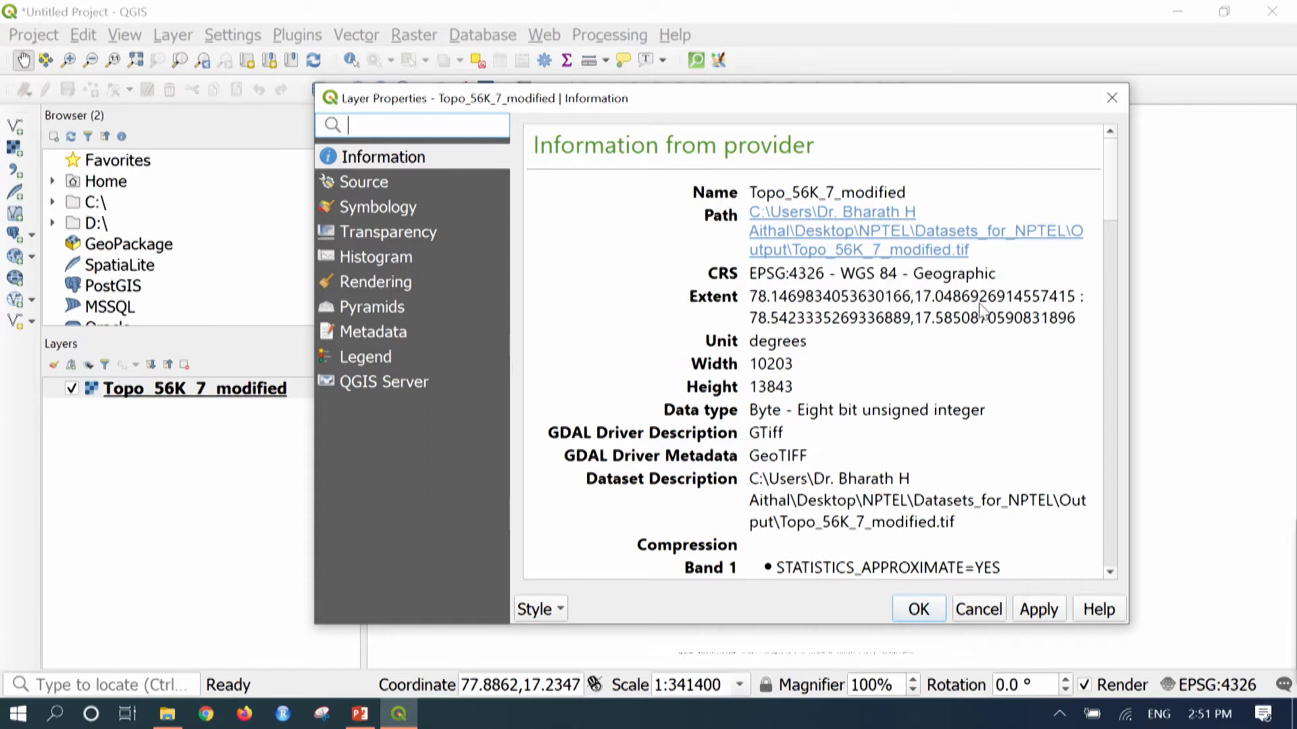
left_click(1112, 98)
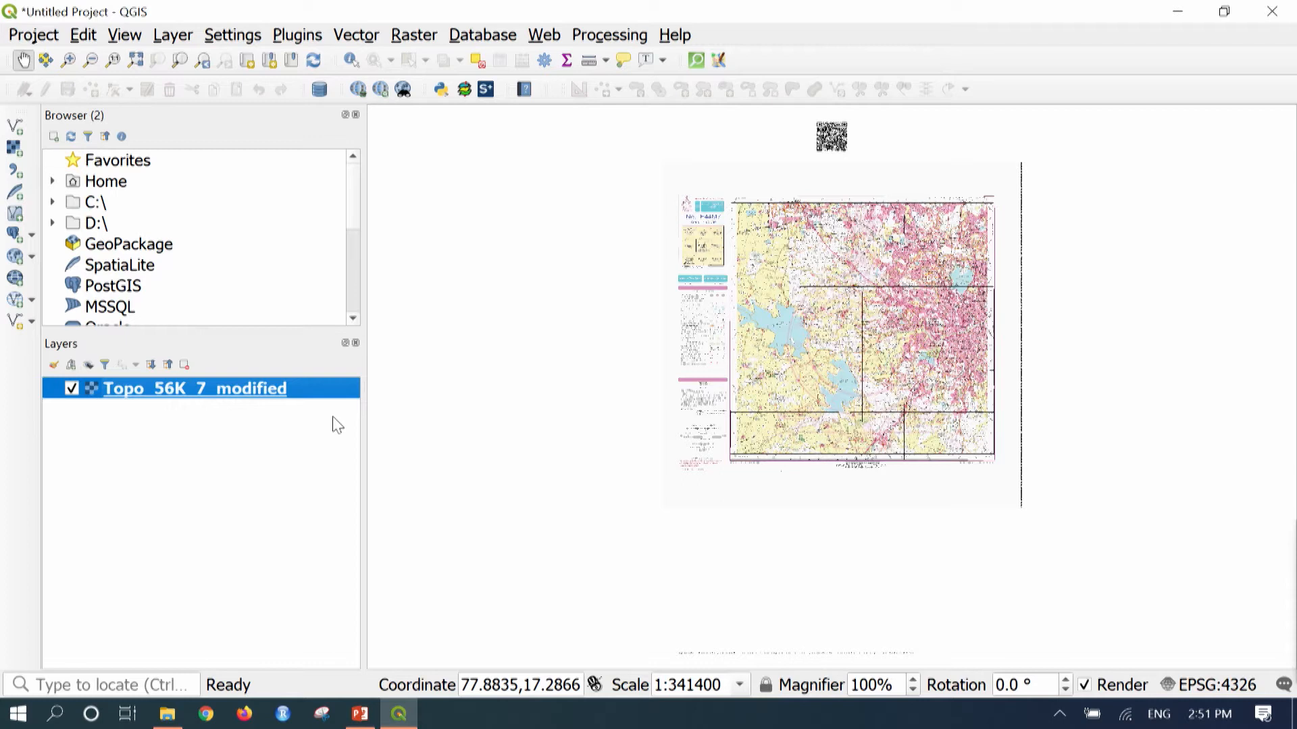
Start a new shapefile layer and set its file to Hyderabad_Places in the Datasets_for_NPTEL Output folder
left_click(180, 43)
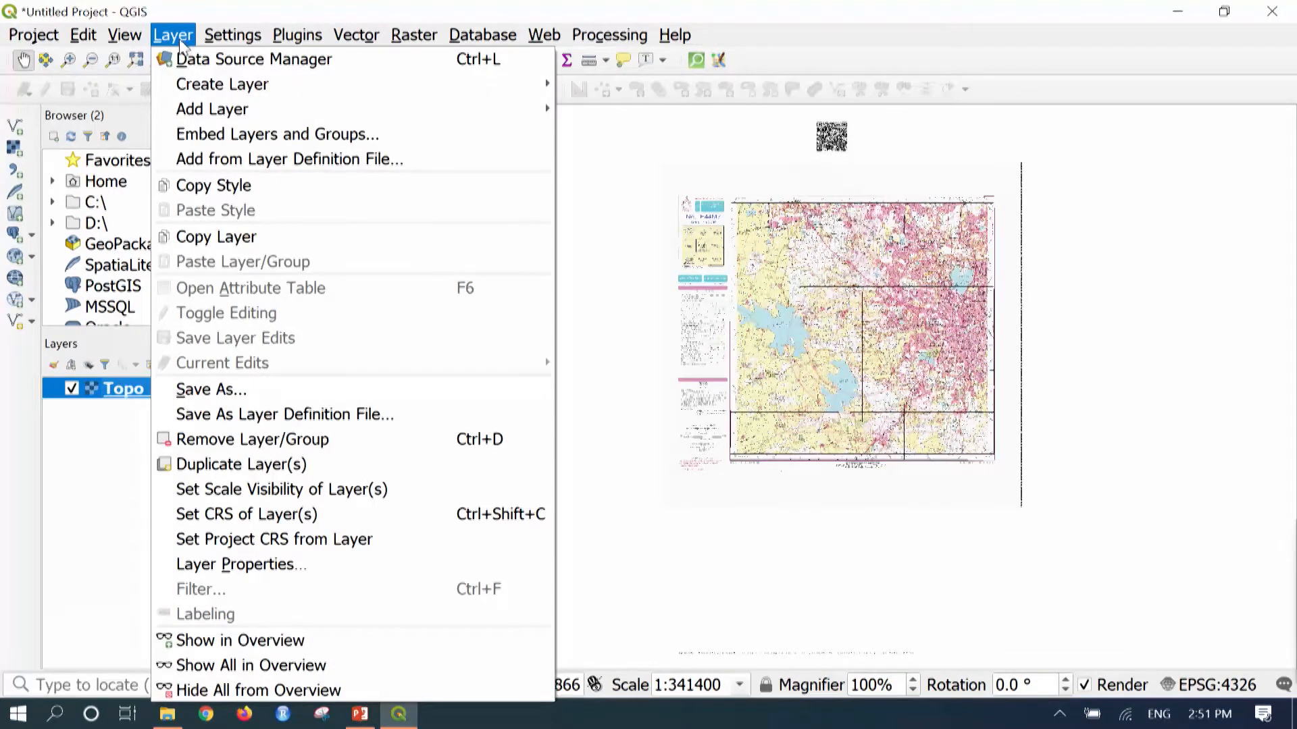
mouse_move(210, 89)
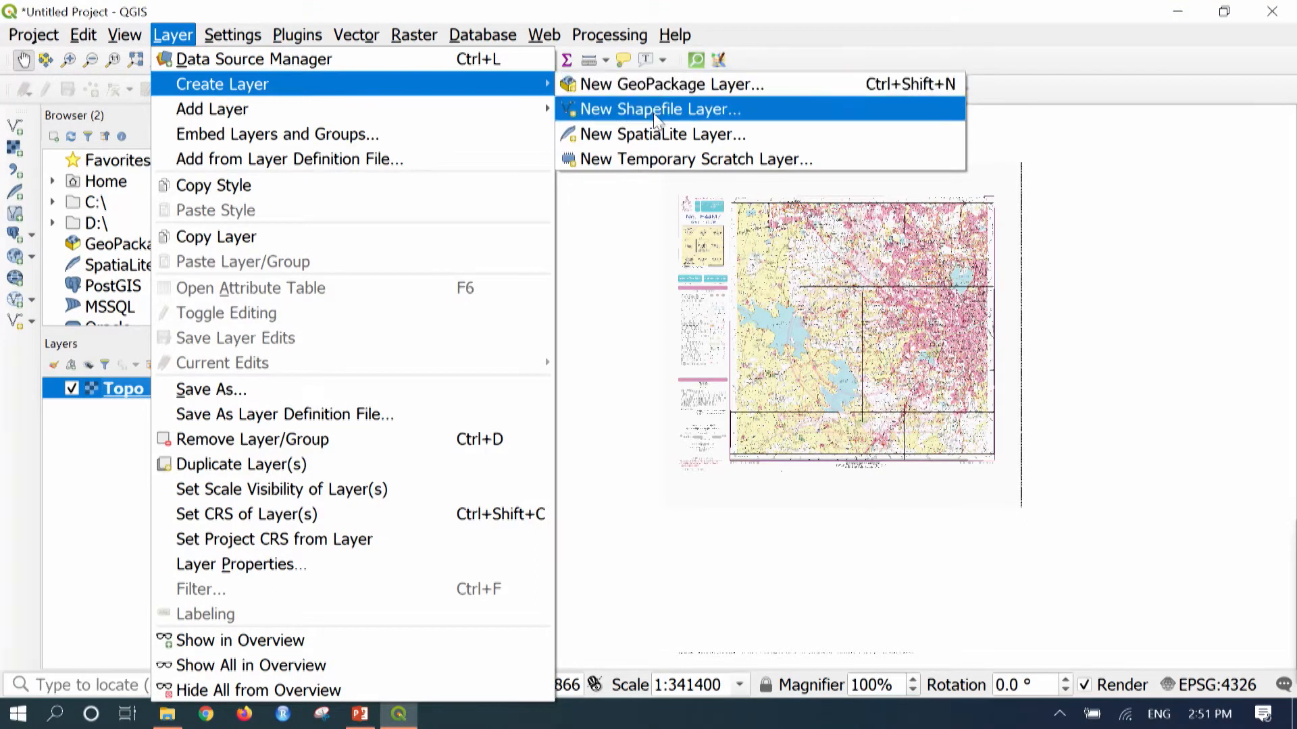
left_click(773, 119)
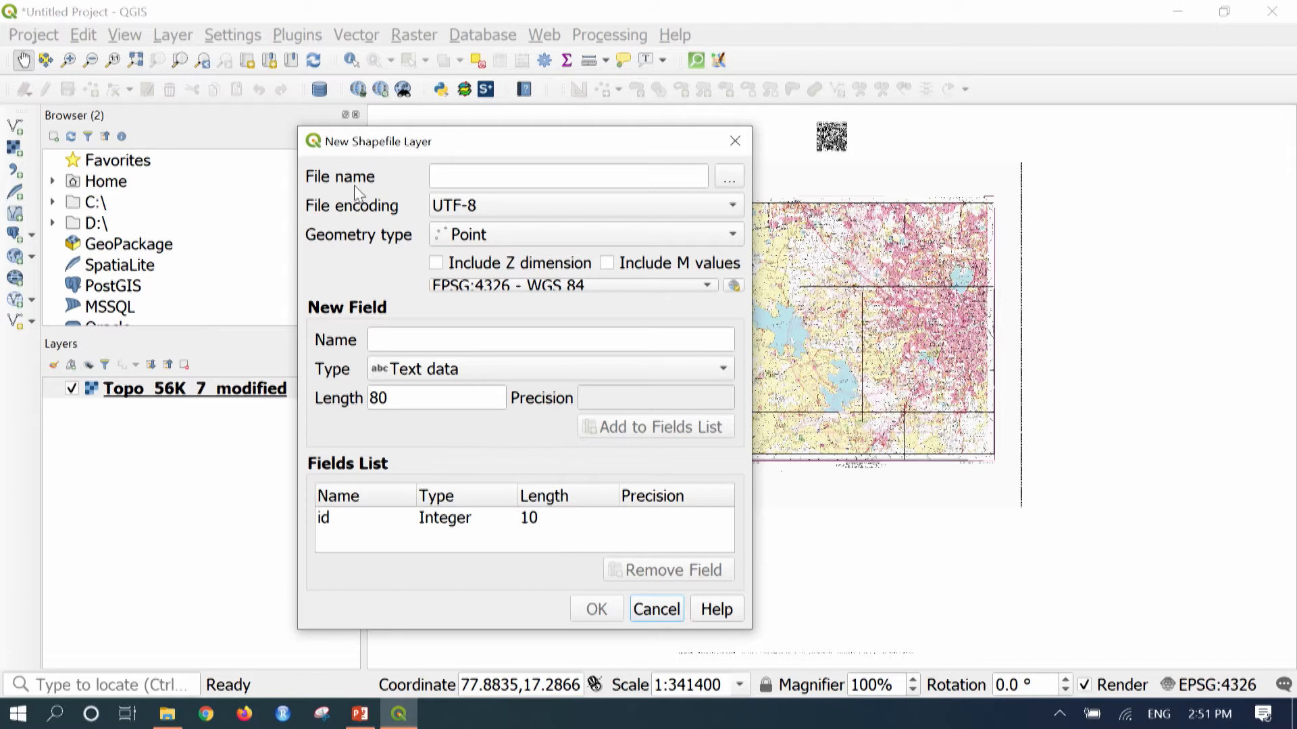
left_click(730, 179)
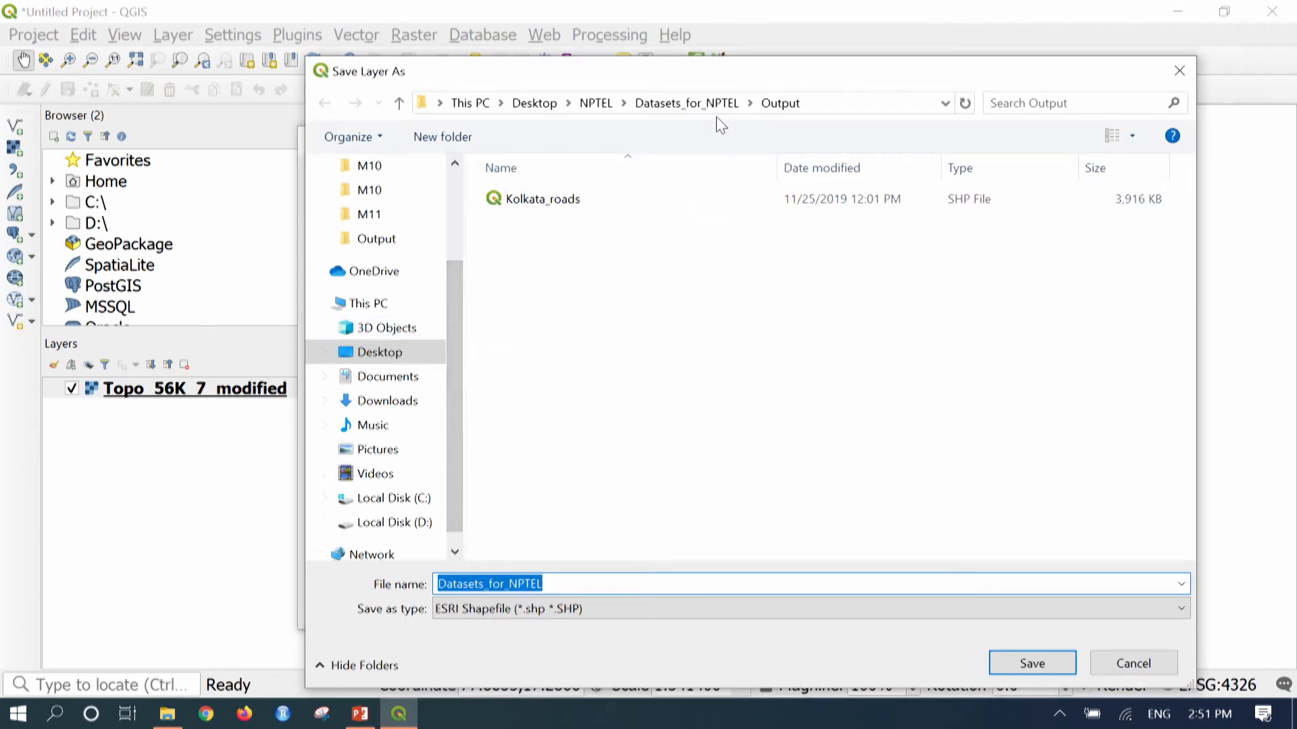
left_click(696, 104)
double_click(577, 203)
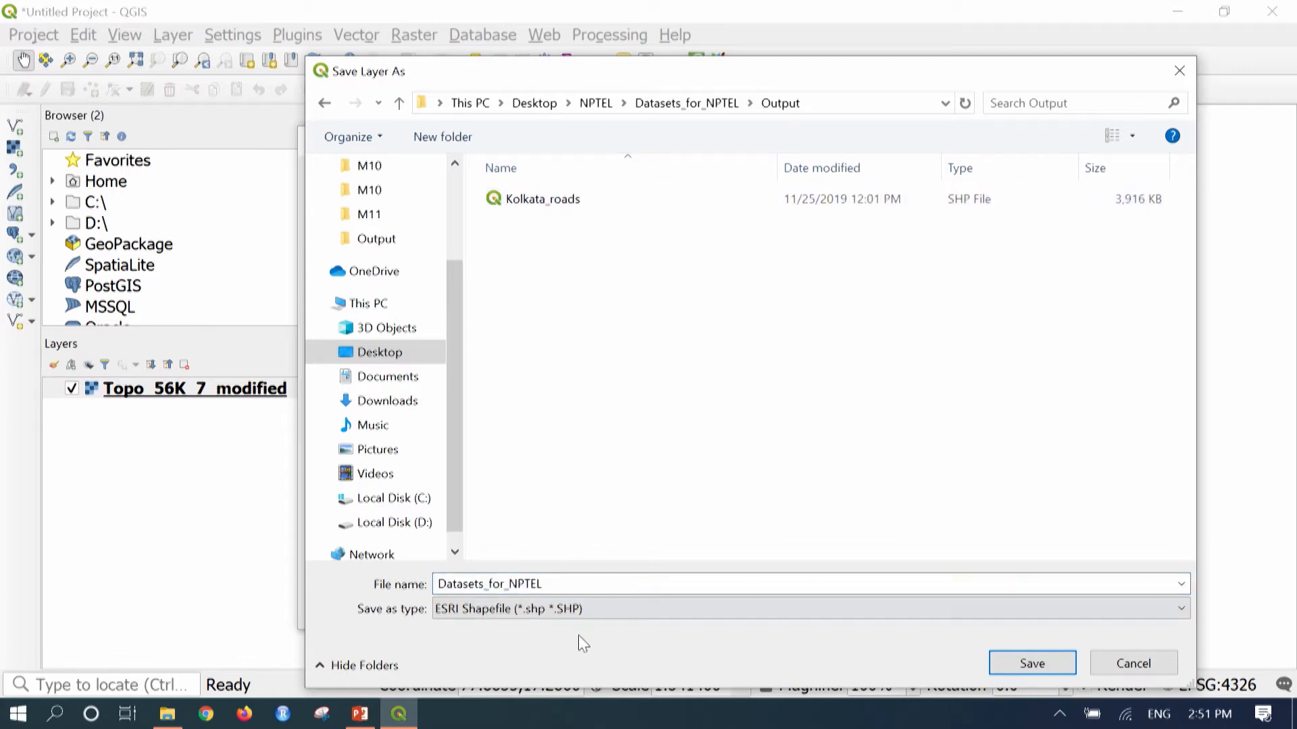
double_click(598, 584)
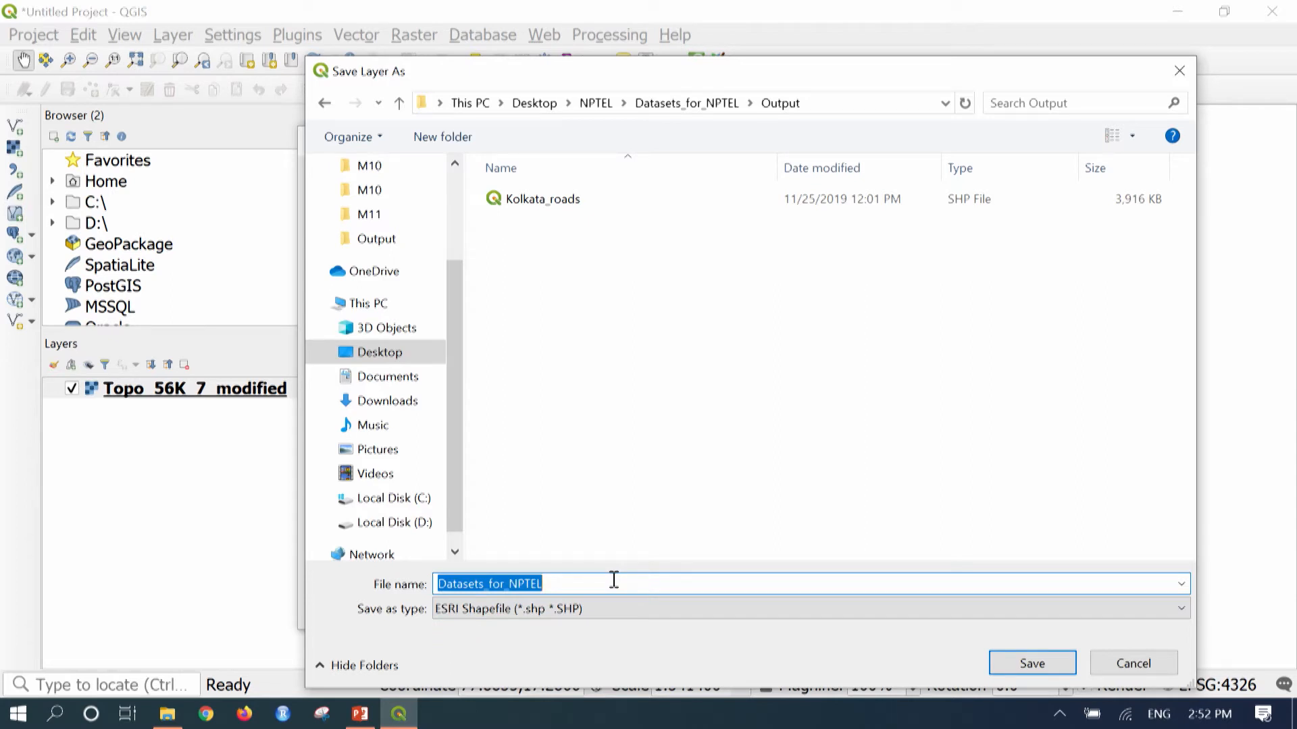
type("Hyderabad_Places")
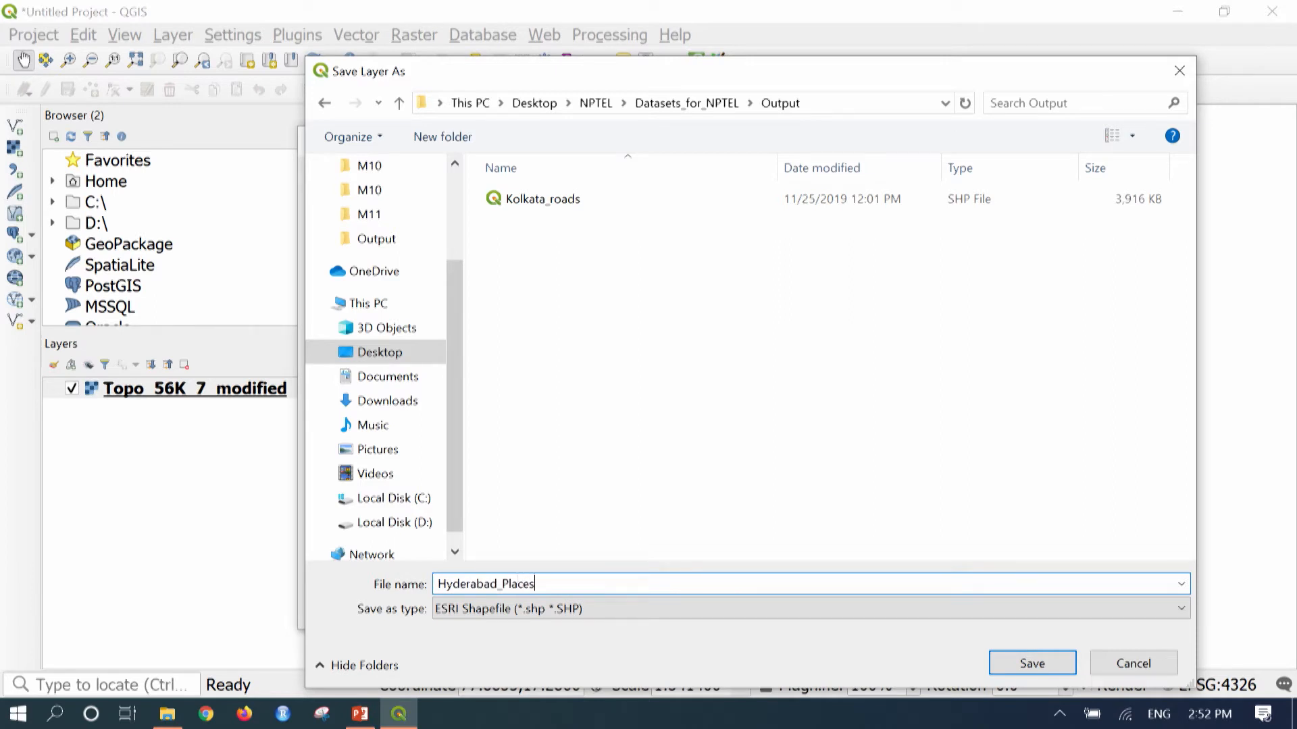
left_click(1019, 663)
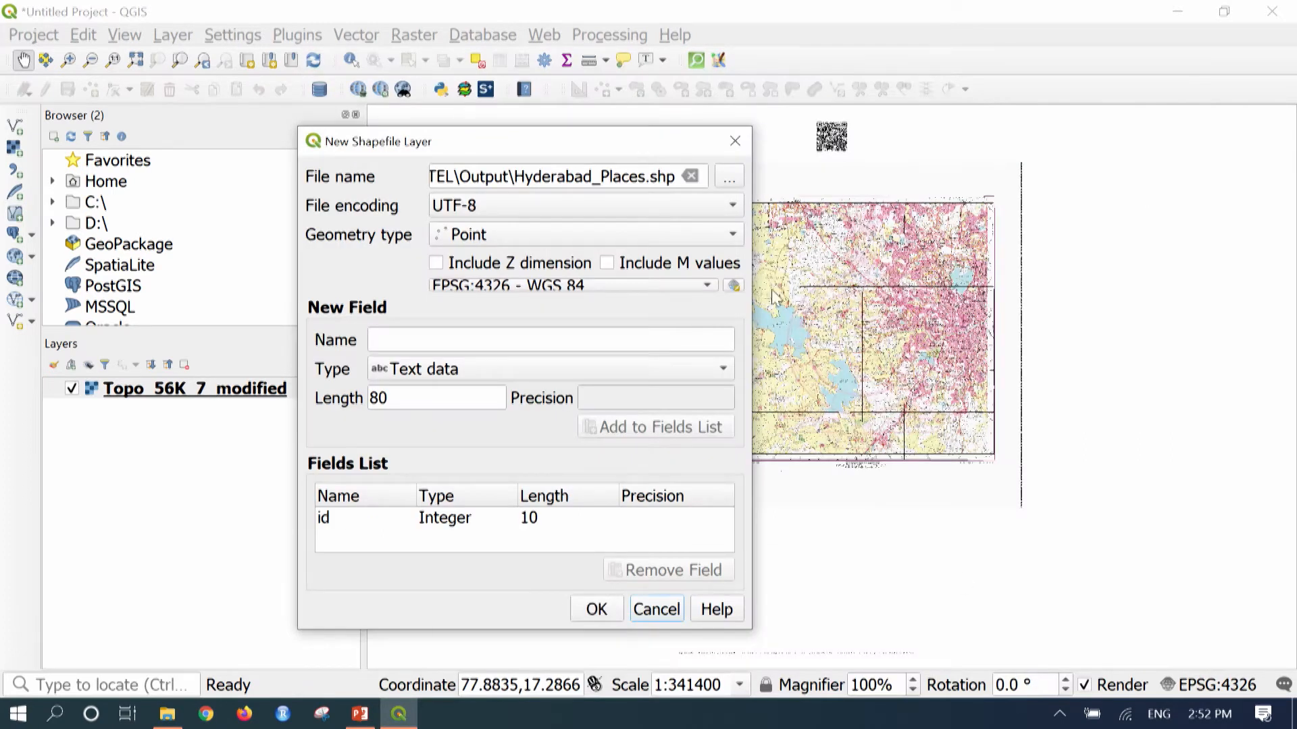
Choose Point as the new shapefile's geometry type and enlarge the dialog to fit all its settings
triple_click(515, 174)
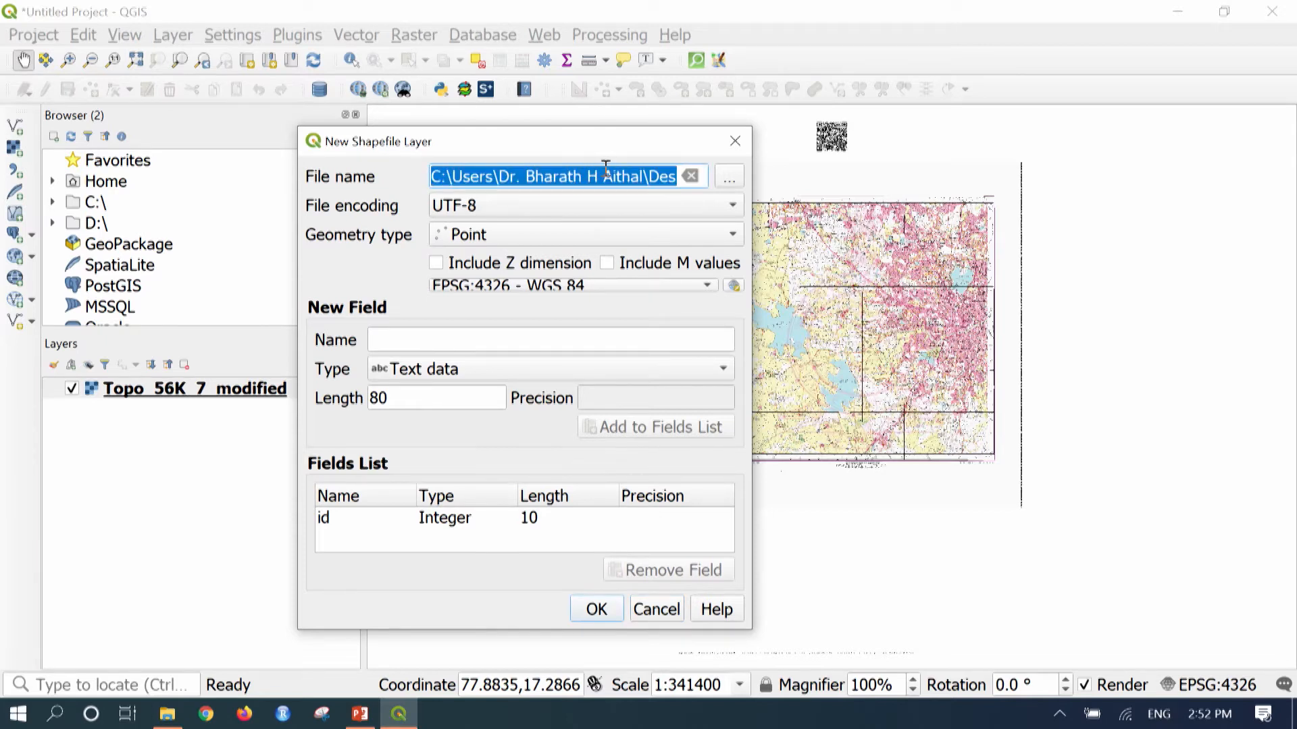
left_click(673, 169)
left_click_drag(636, 173, 702, 175)
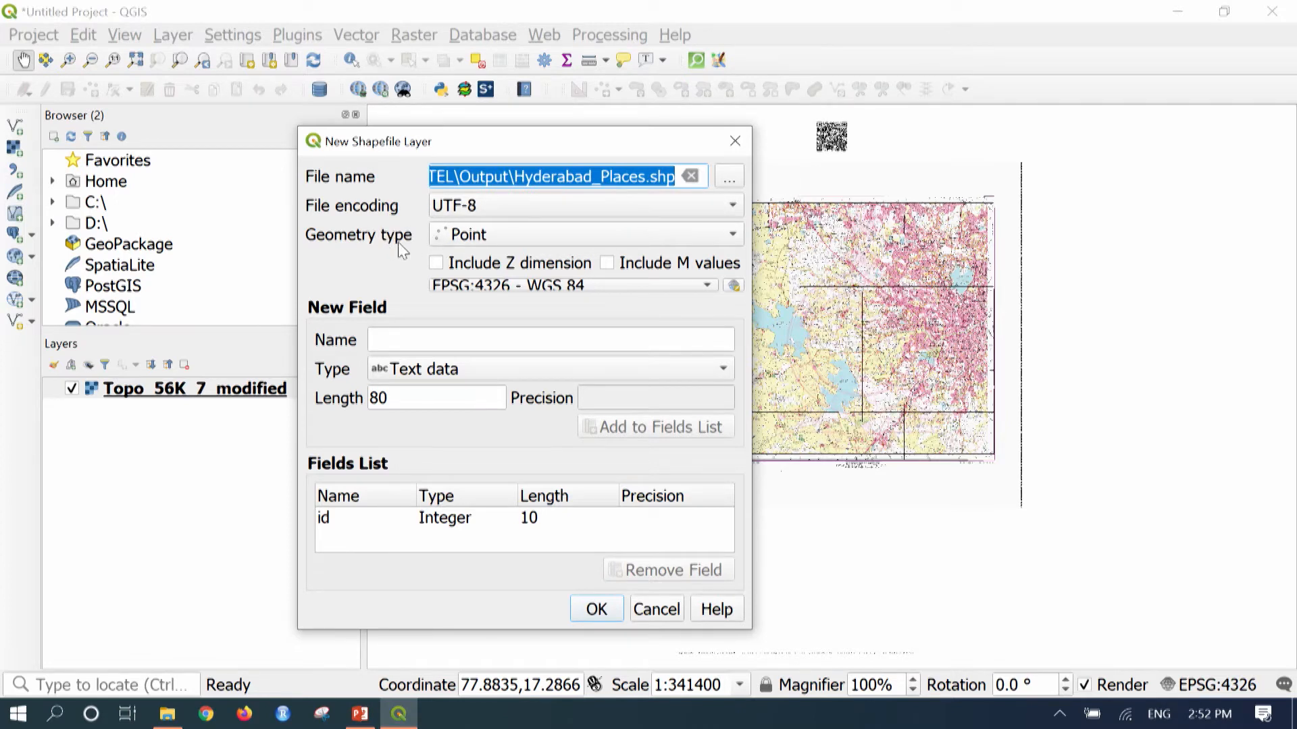
left_click(499, 237)
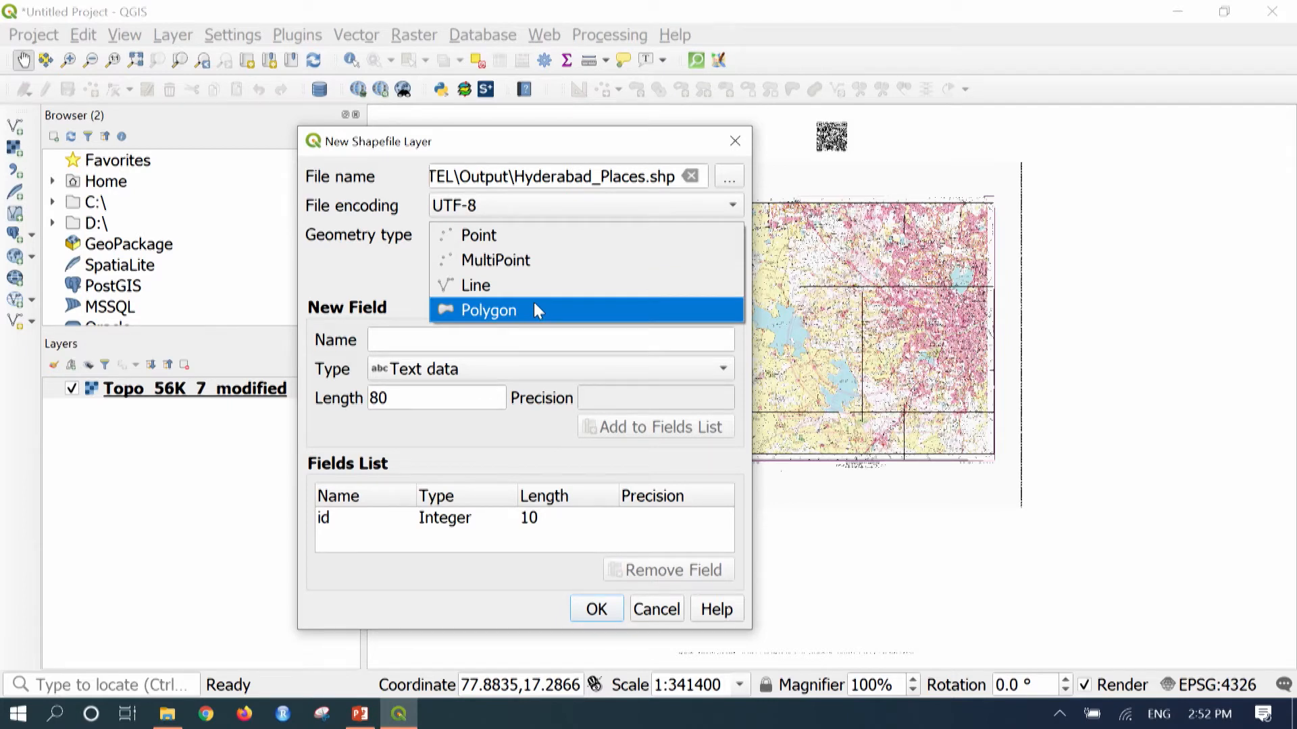
left_click(525, 245)
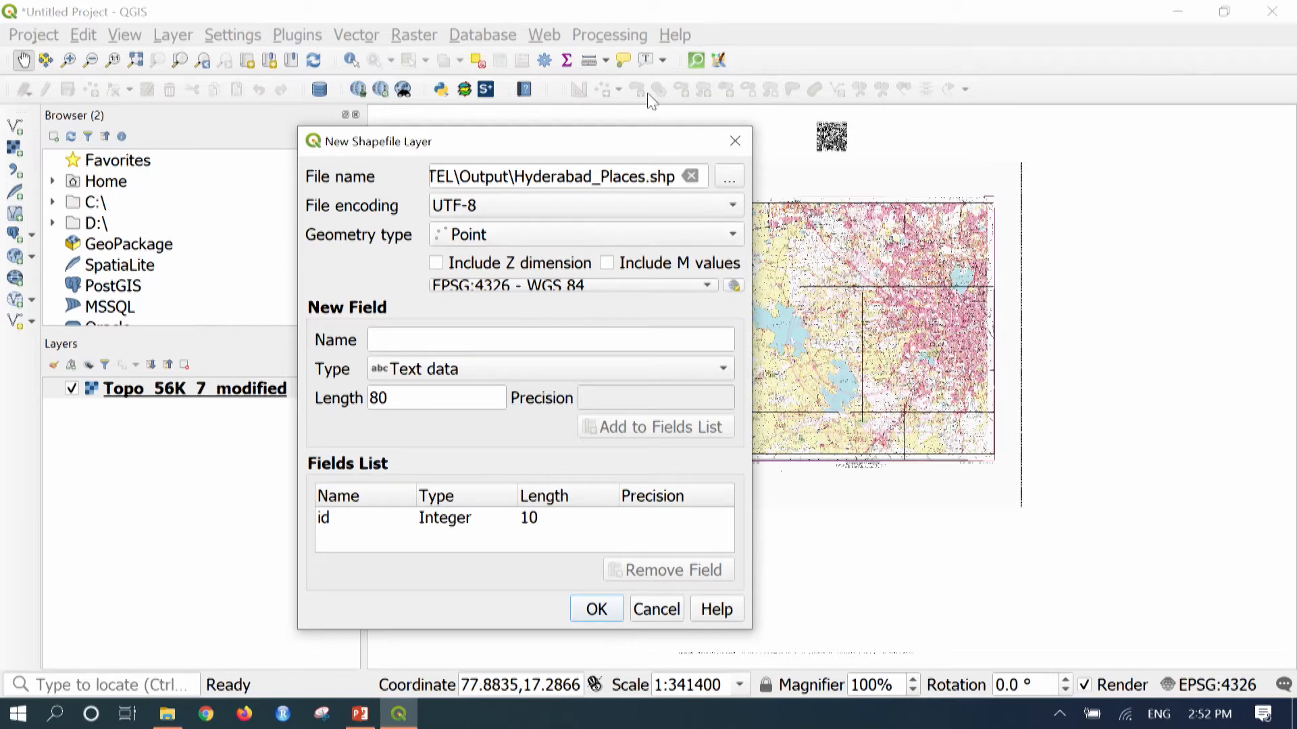
left_click_drag(645, 133, 653, 82)
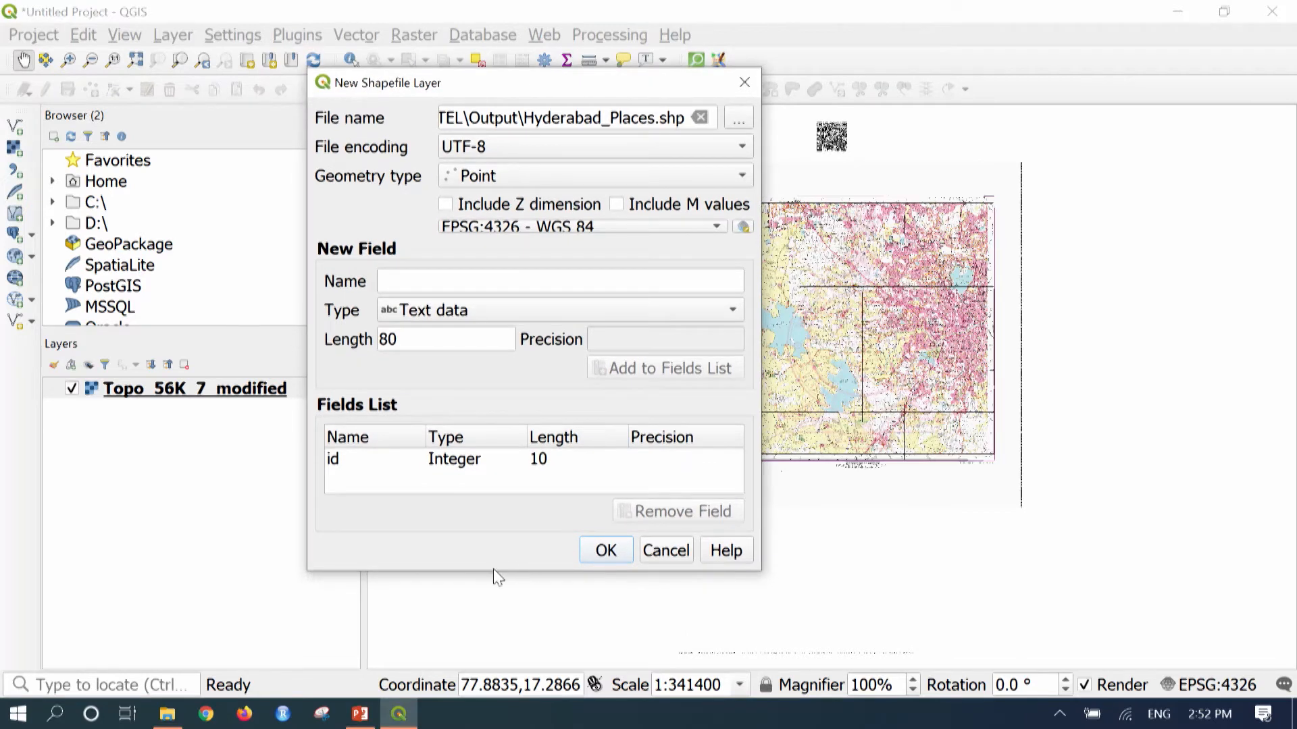
left_click_drag(495, 572, 508, 643)
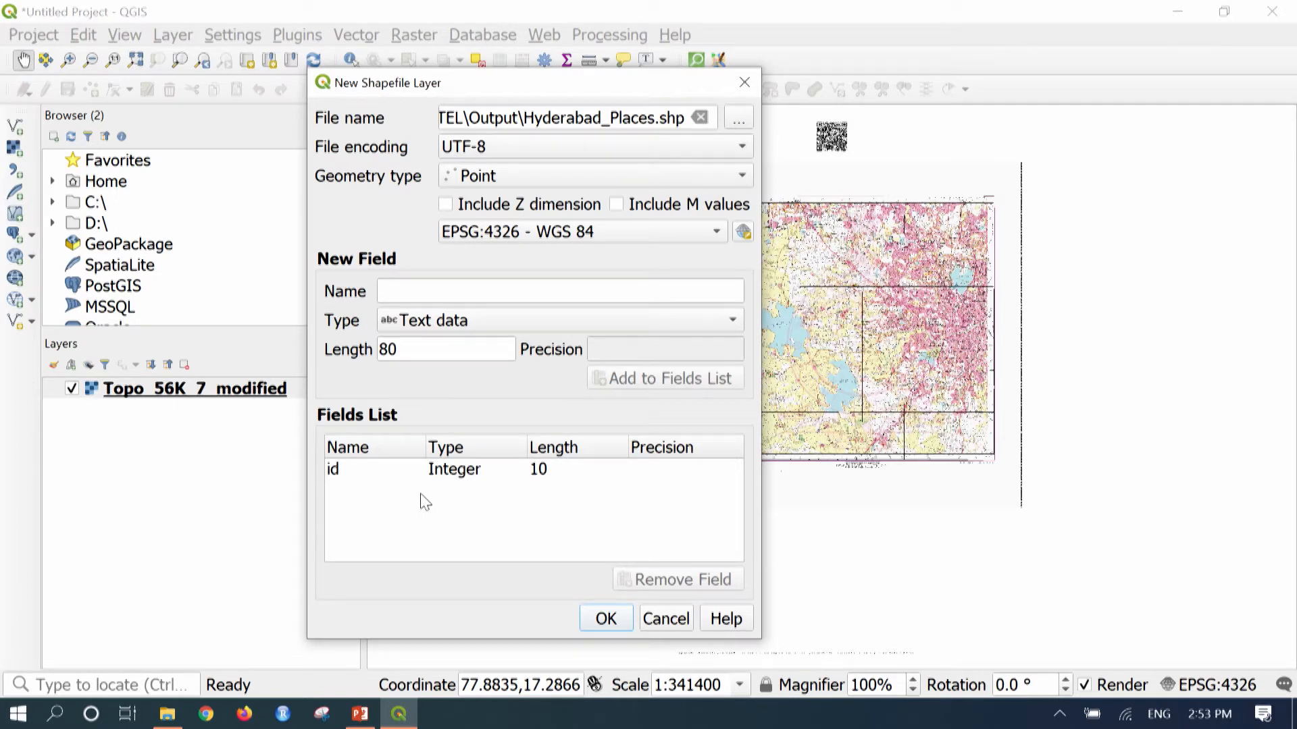
Add a text field named Place Name with length 80 to the new shapefile's fields
left_click(513, 282)
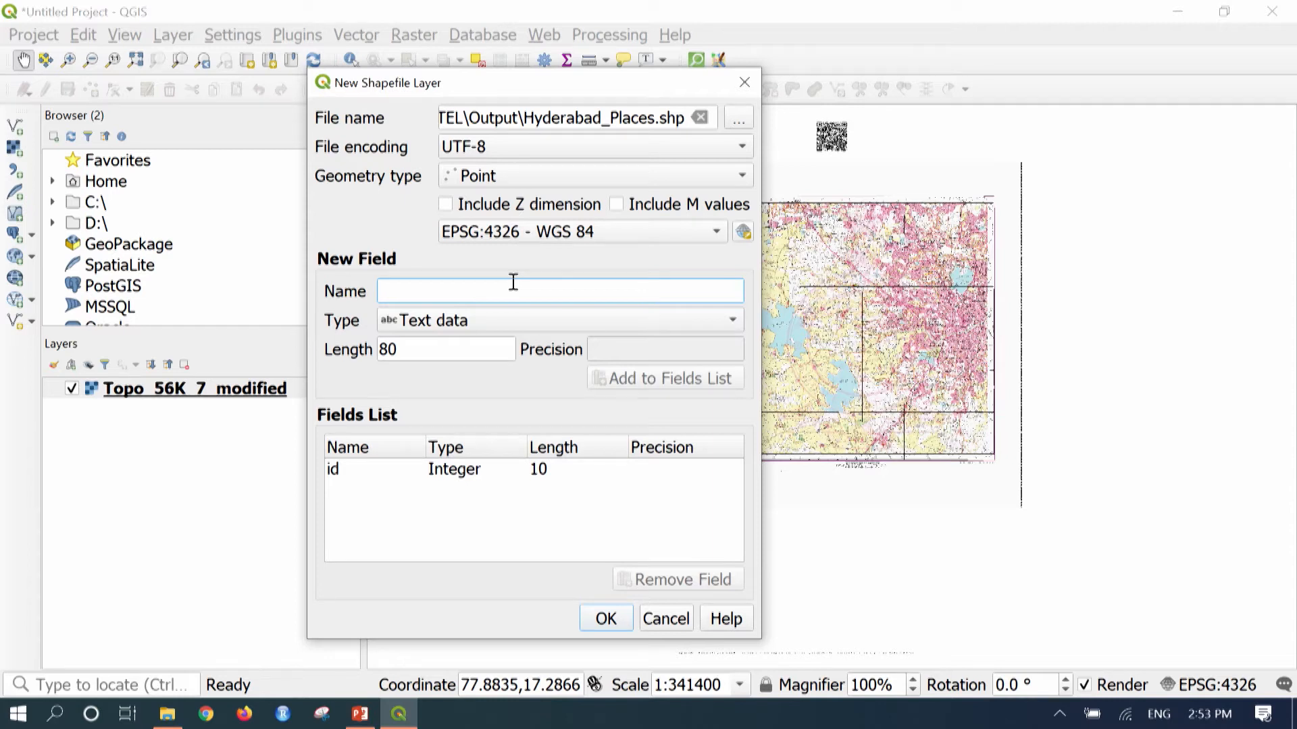
type("P")
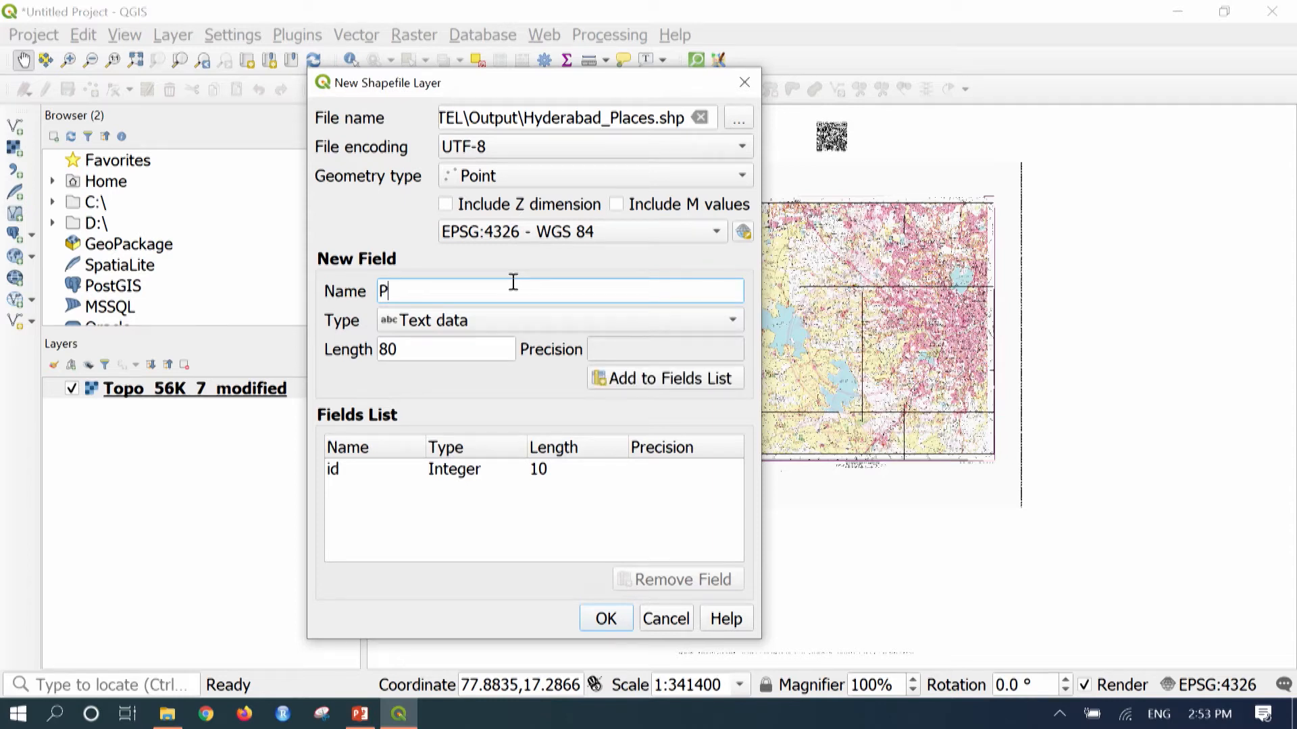
type("lace Name")
left_click(459, 351)
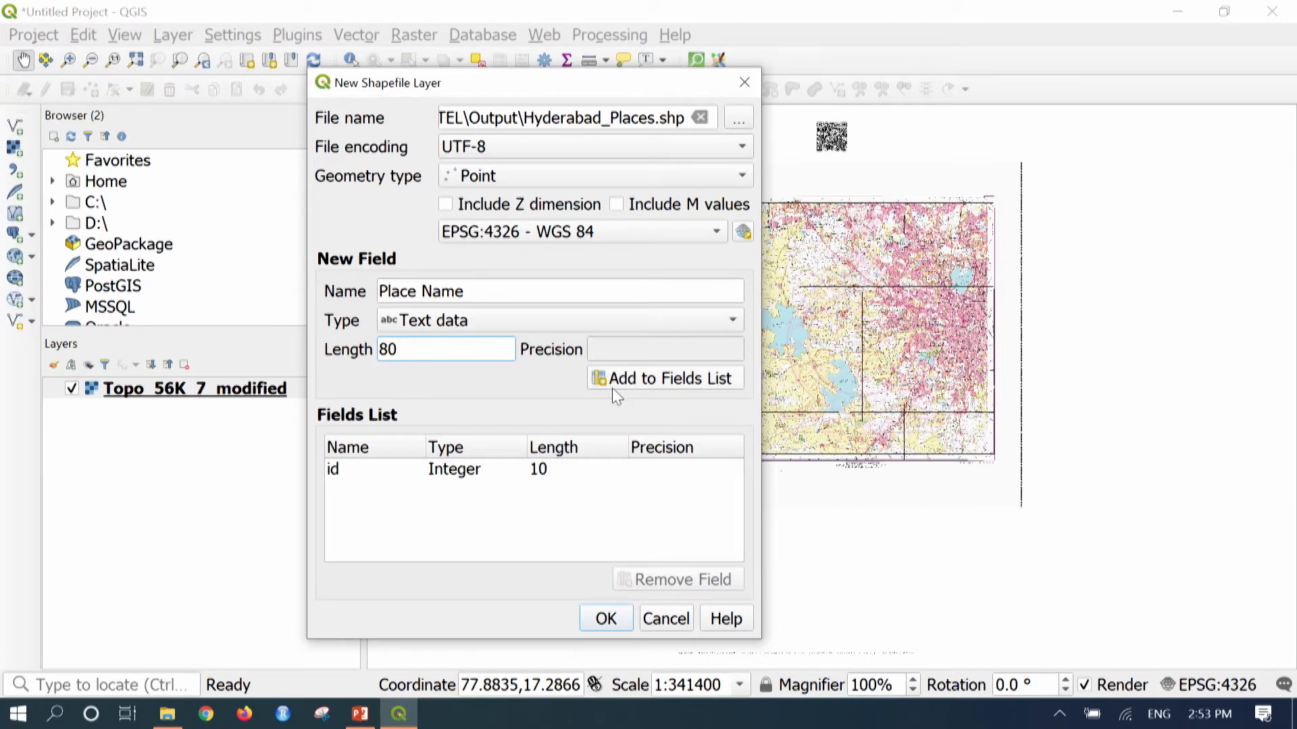
left_click(632, 379)
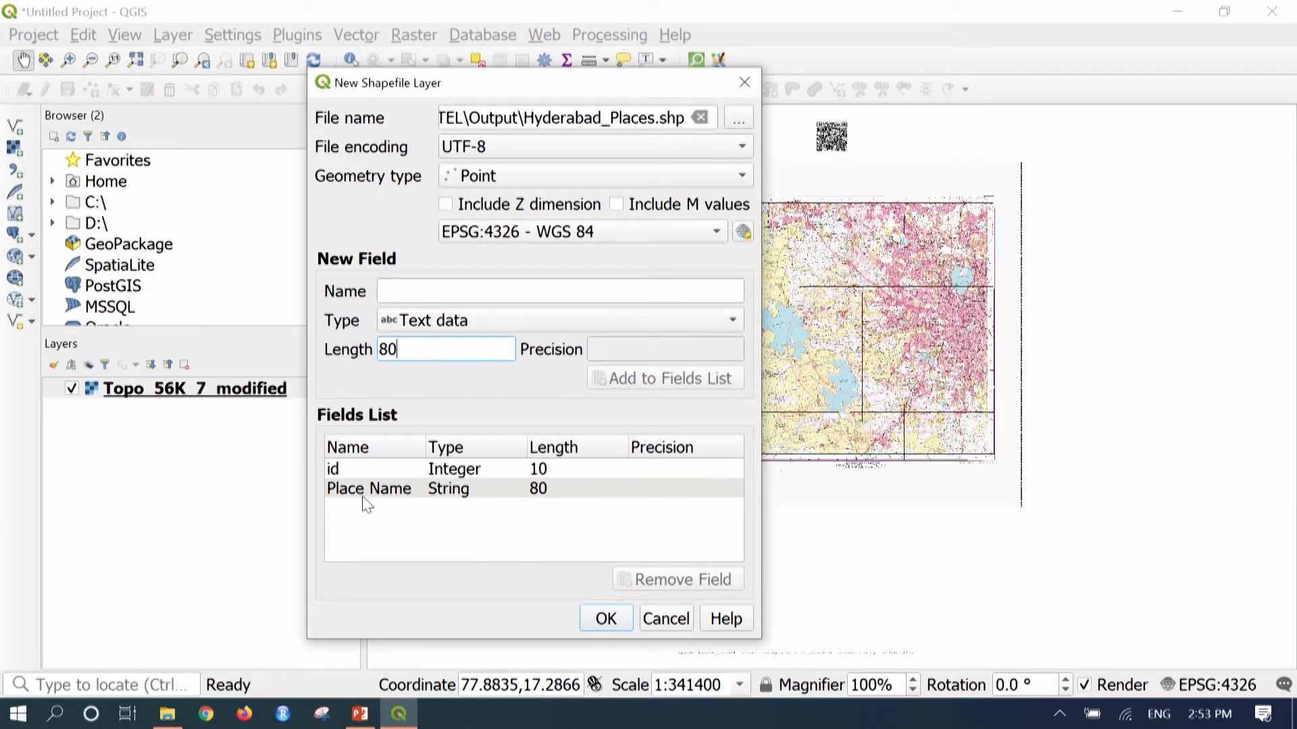
Add a text field named Address with length 80 and create the Hyderabad_Places shapefile layer
left_click(443, 292)
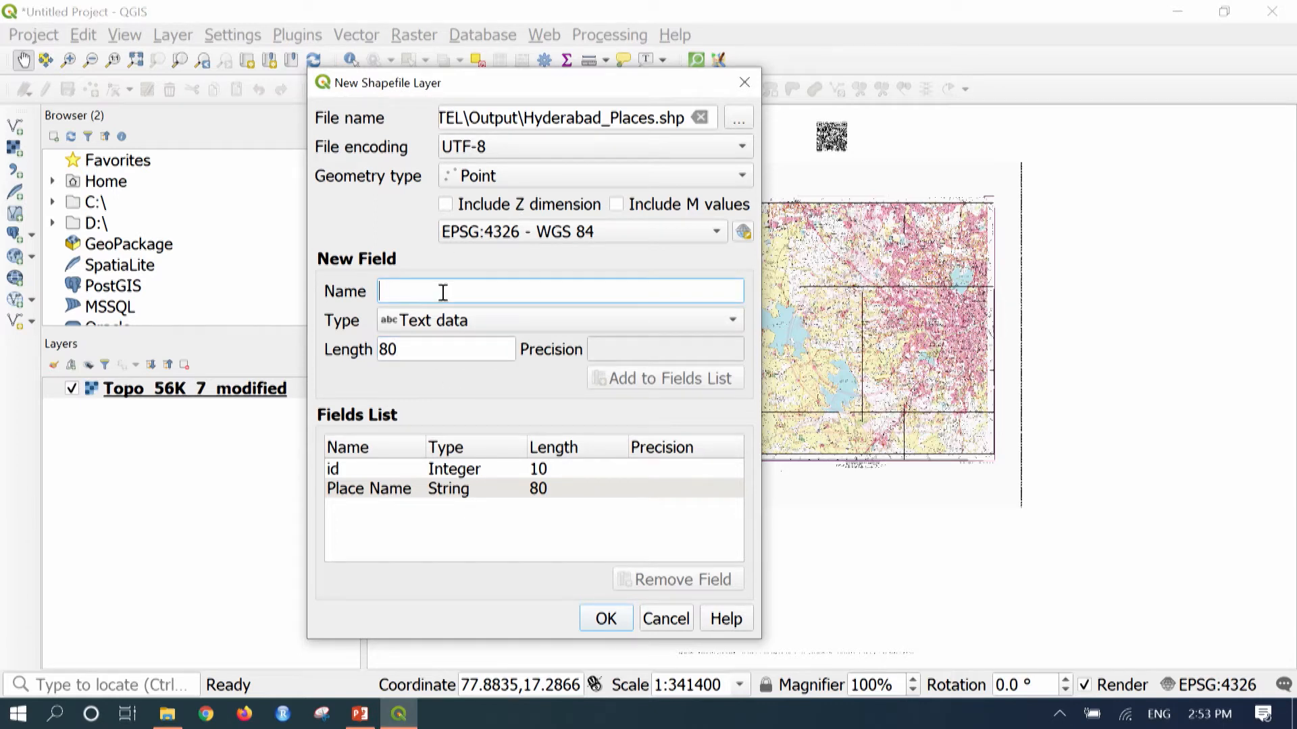
type("Address")
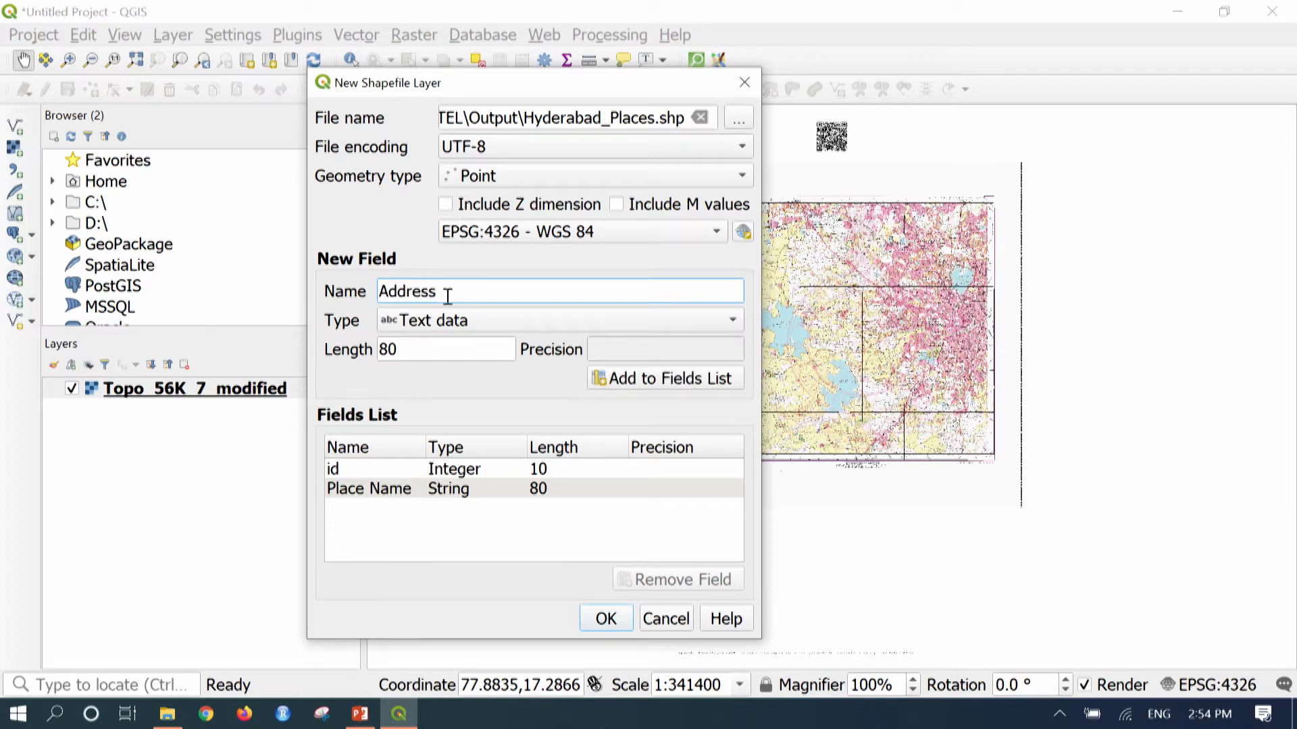
left_click(465, 322)
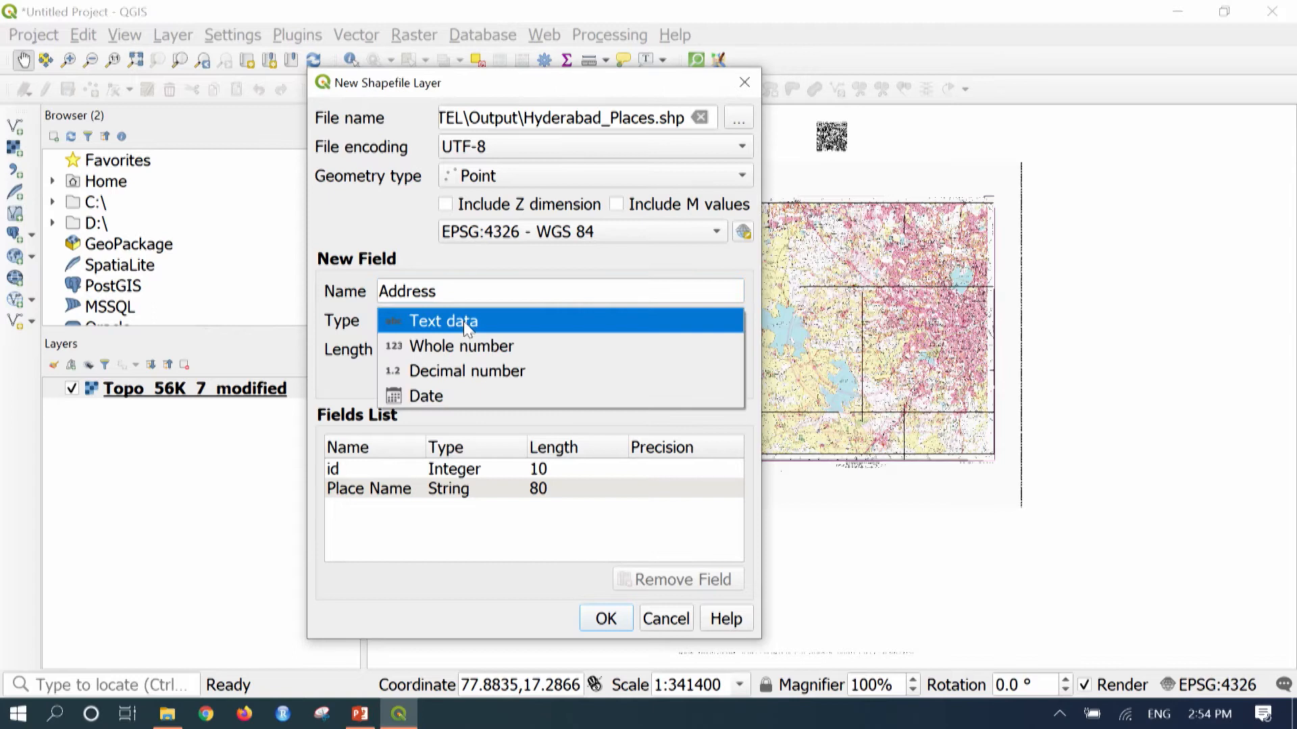
left_click(463, 321)
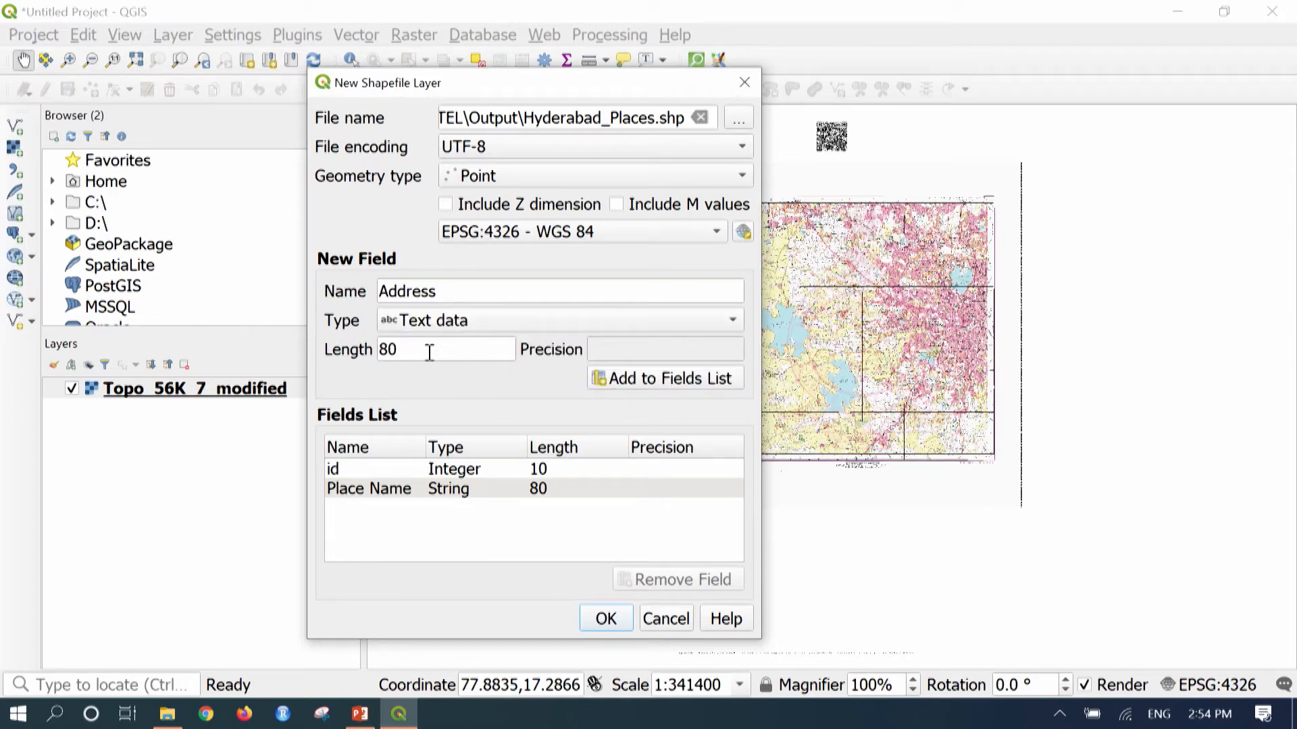
left_click(665, 380)
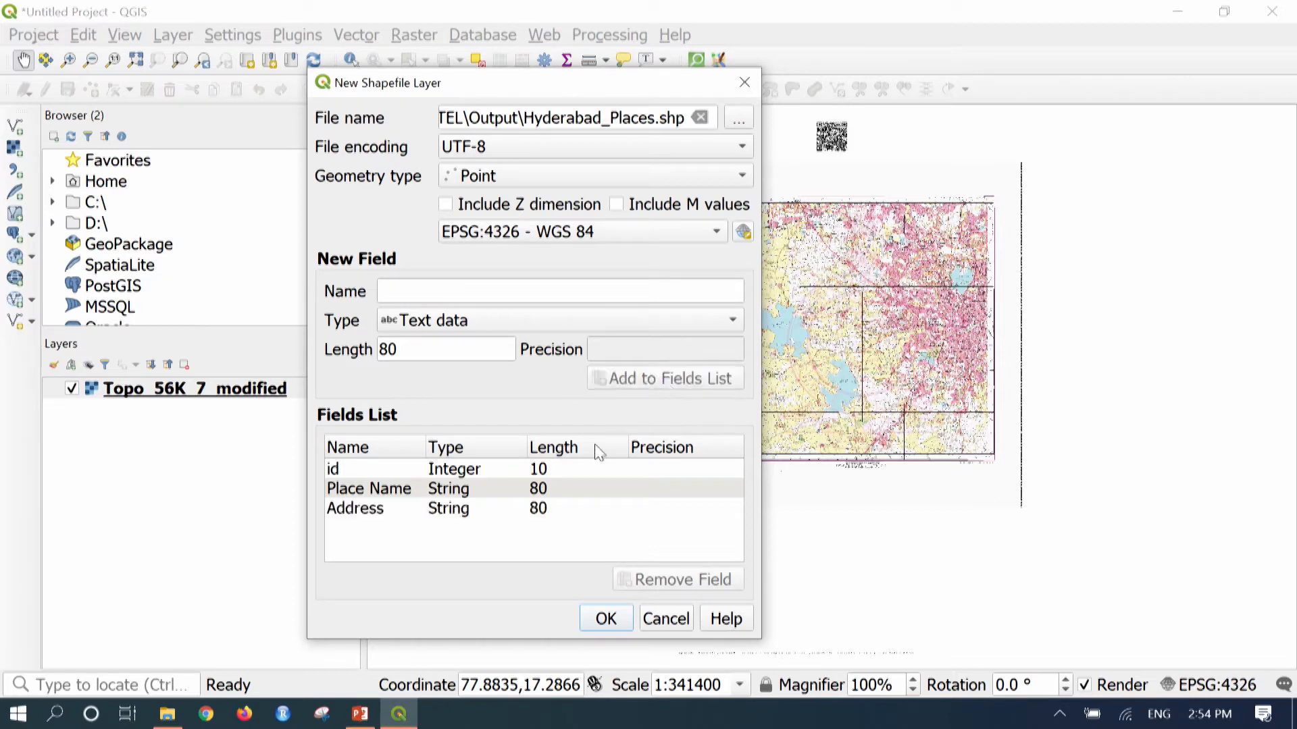
left_click(353, 467)
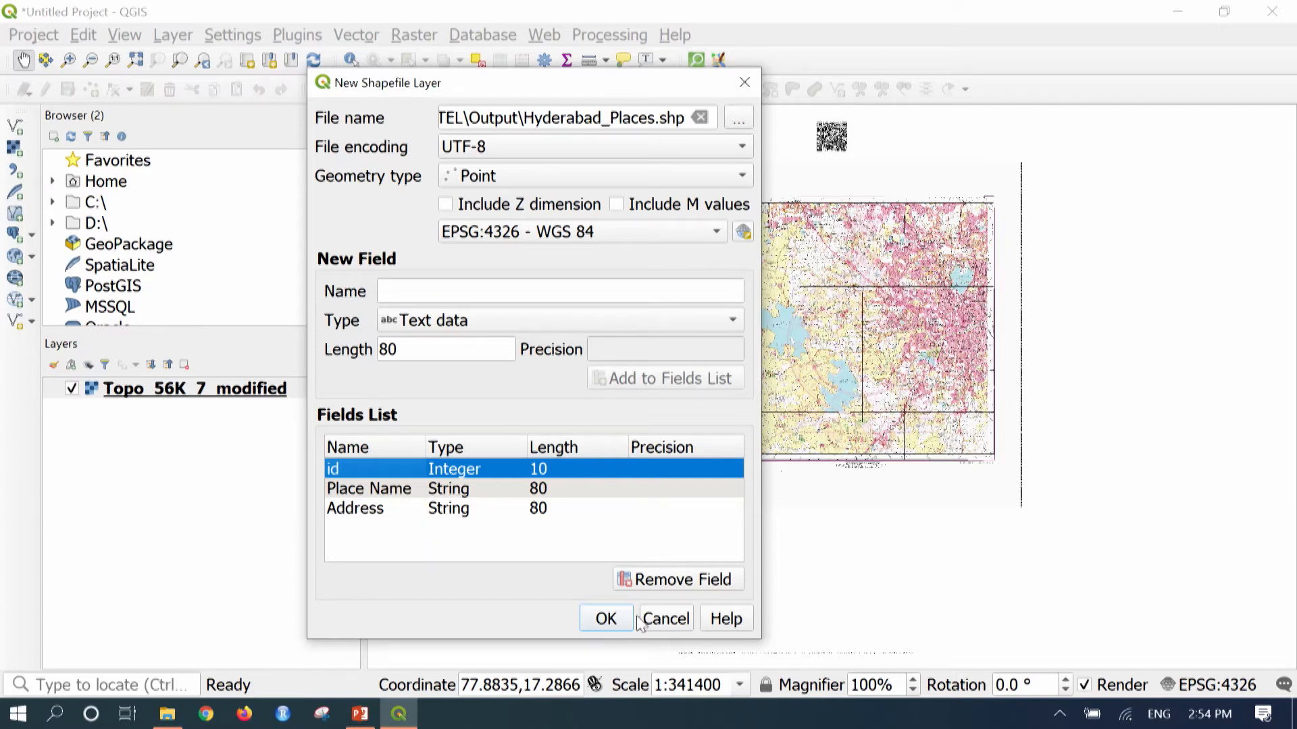
left_click(606, 619)
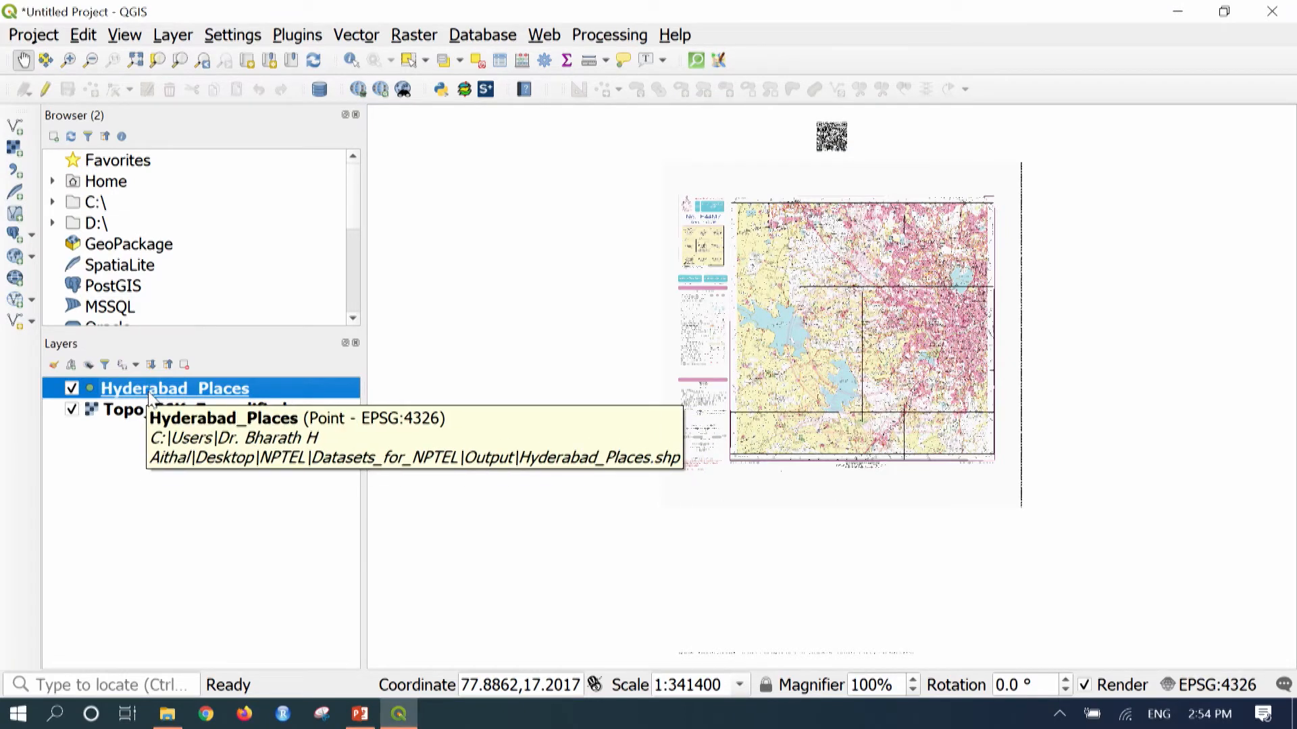
Review the field columns in the attribute table of the Hyderabad_Places layer
right_click(297, 388)
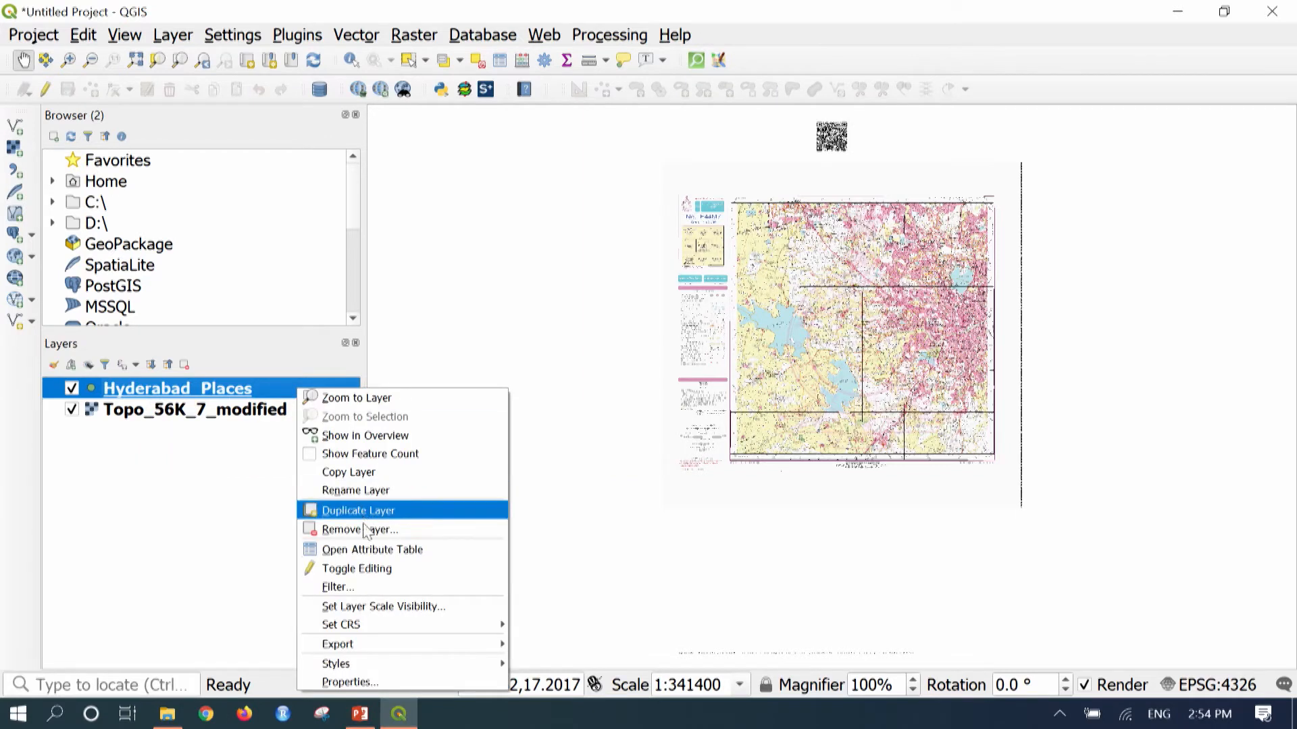
left_click(372, 549)
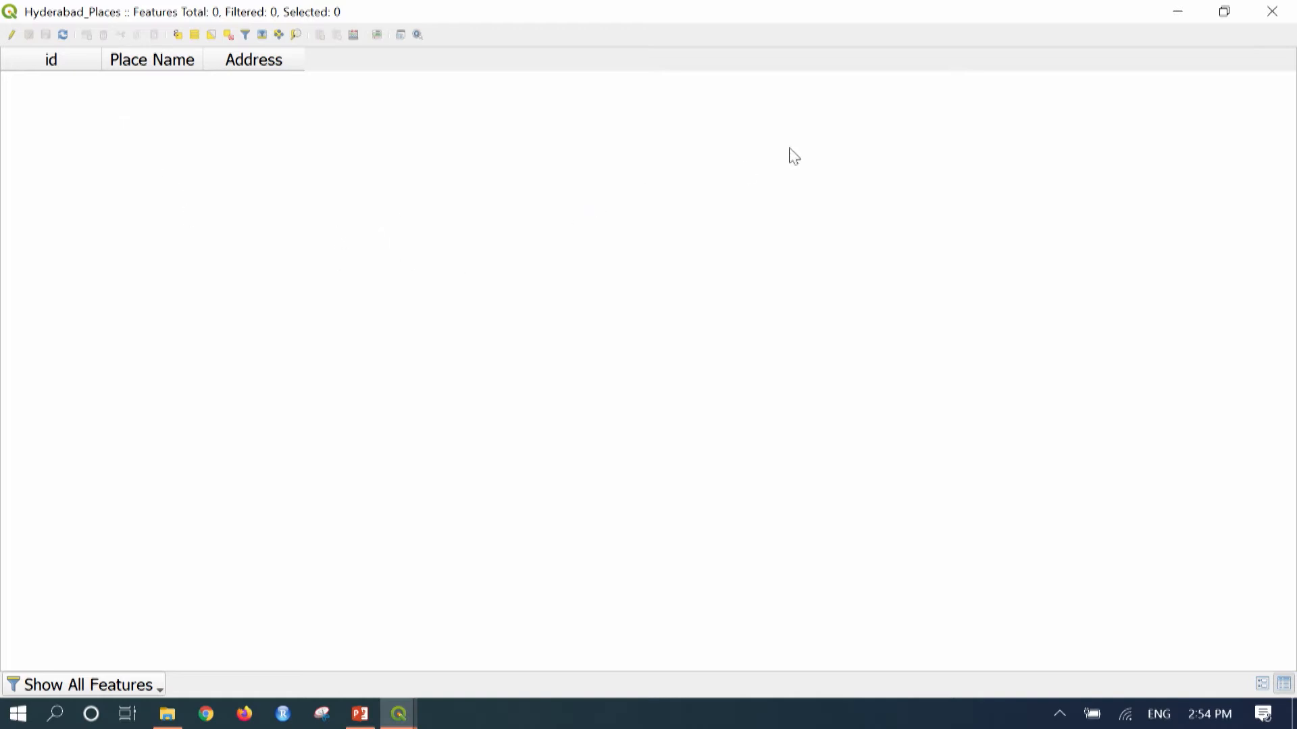
left_click(1273, 12)
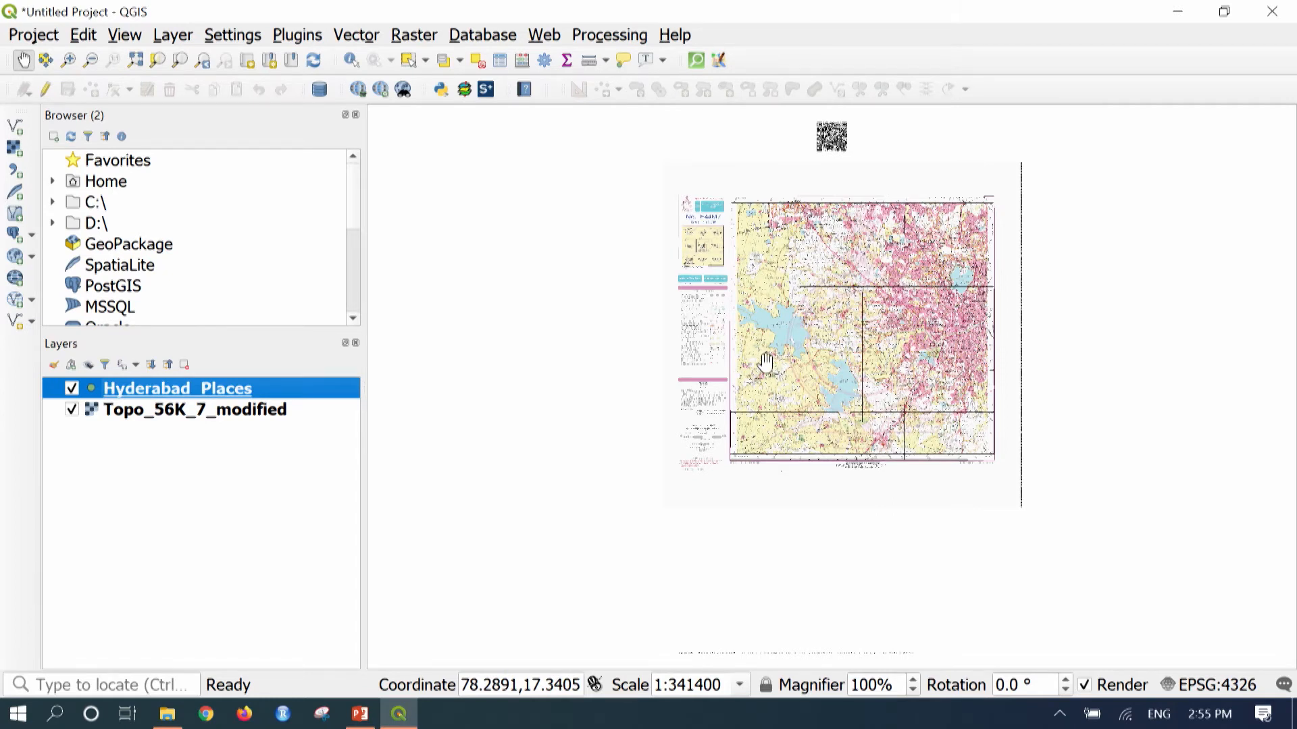
Turn on editing for the Hyderabad_Places point layer
left_click(68, 59)
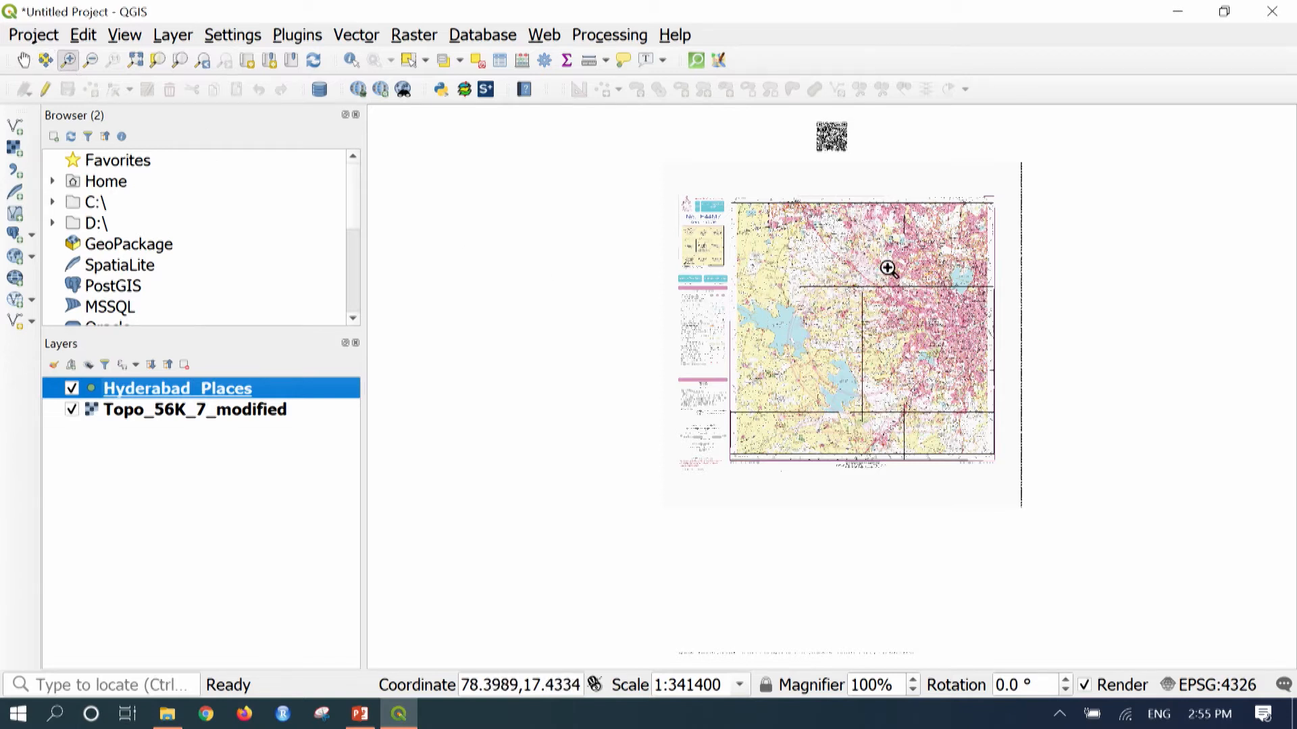
left_click_drag(929, 254, 1004, 321)
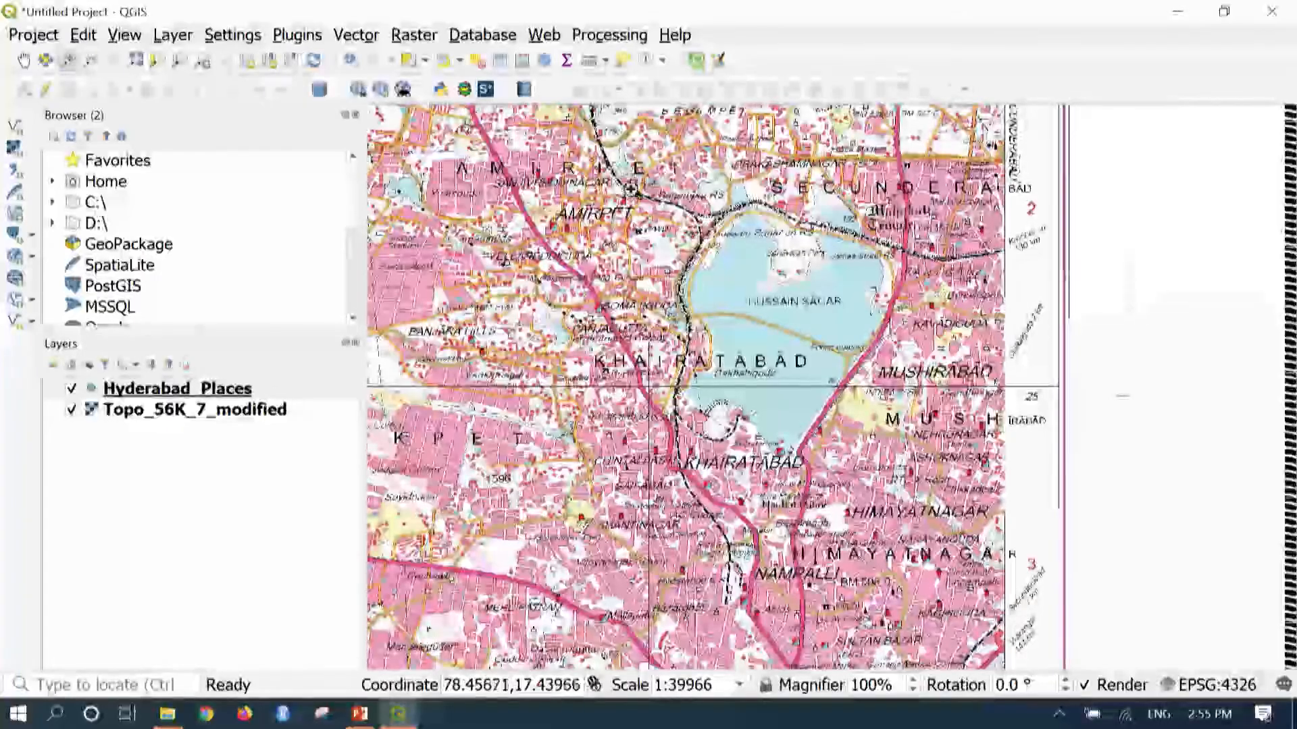
left_click_drag(613, 165, 926, 458)
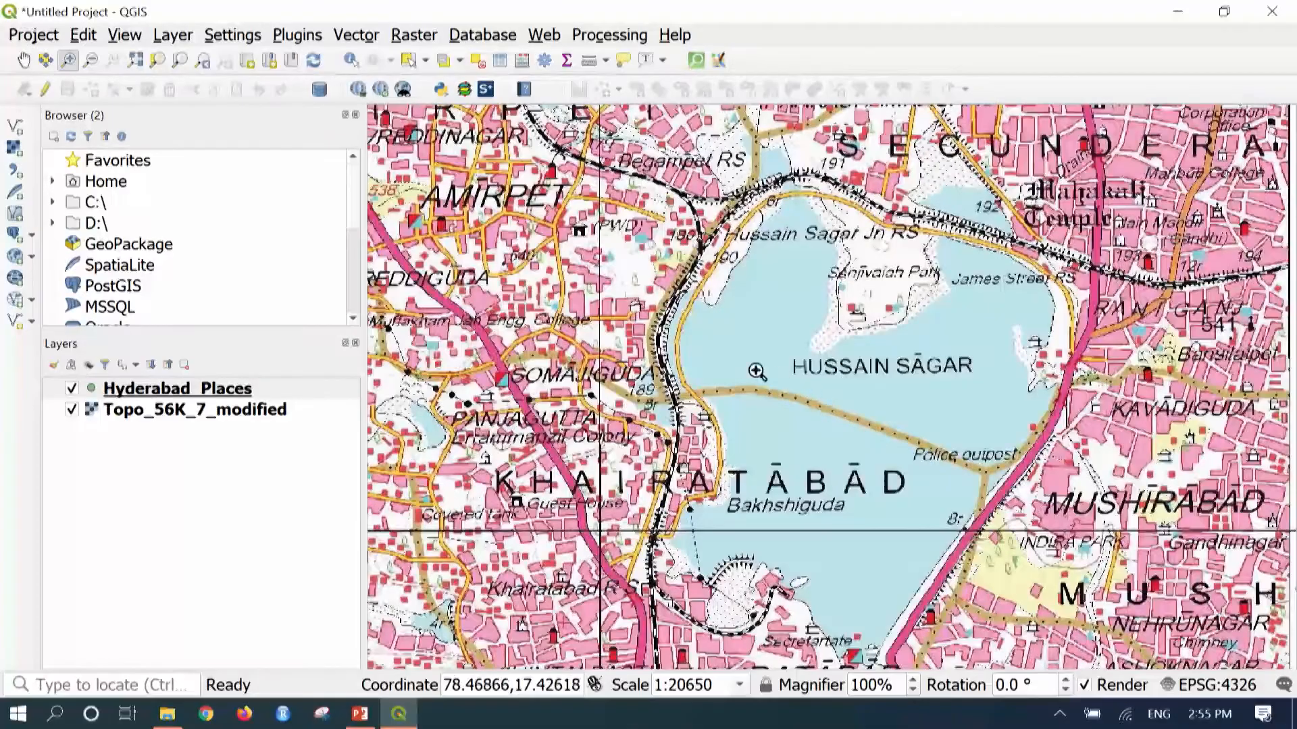
left_click_drag(628, 309, 1061, 578)
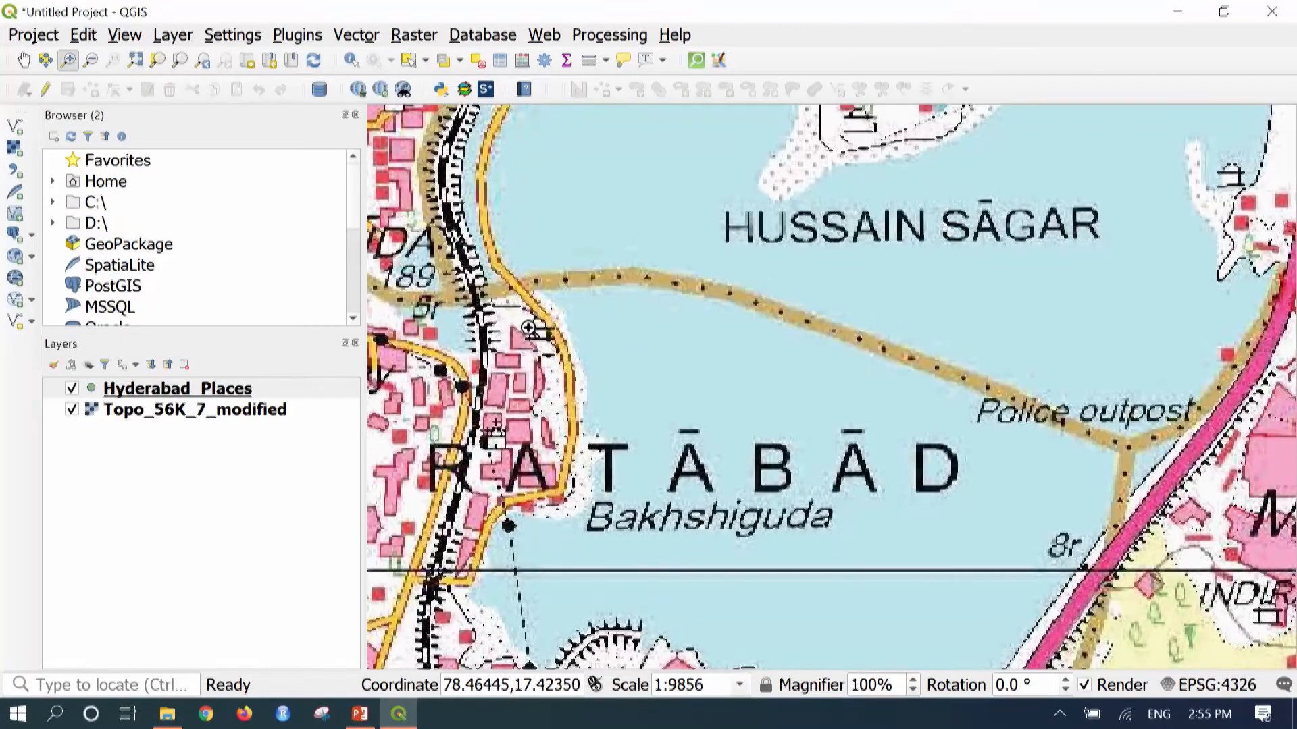
left_click(308, 397)
right_click(308, 399)
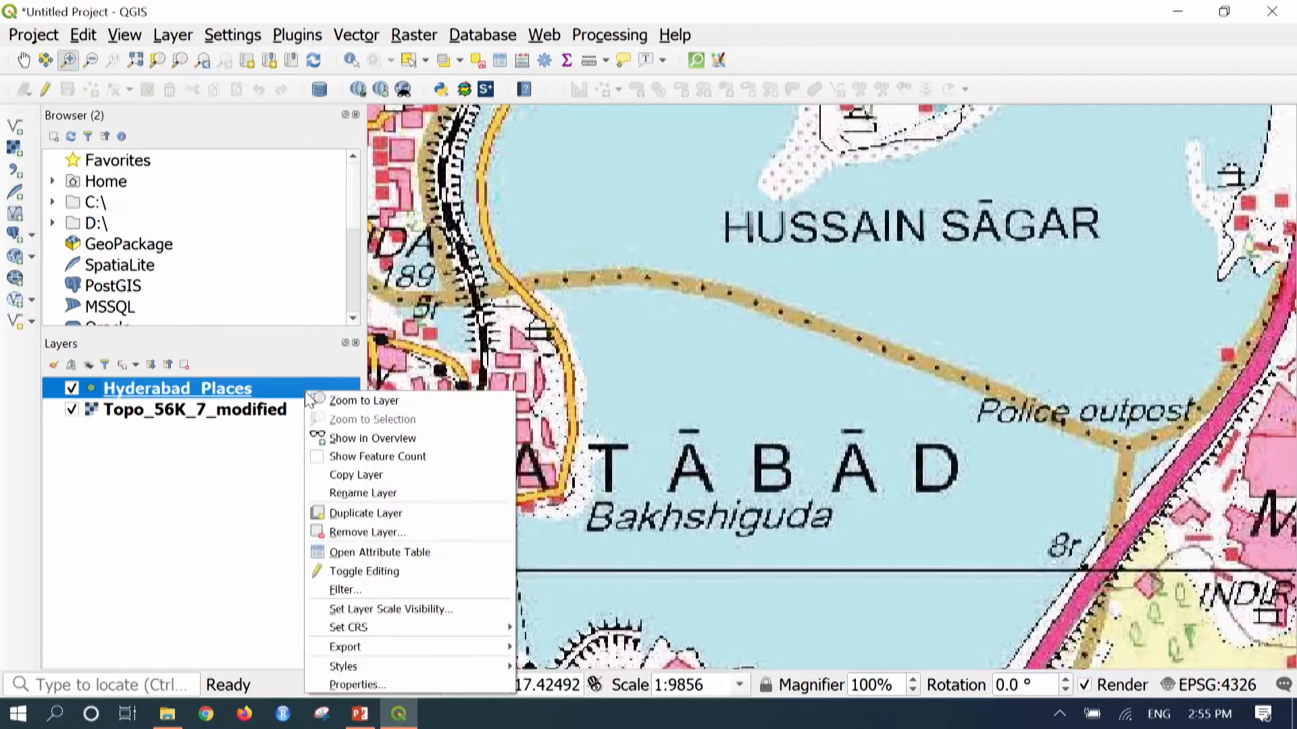
left_click(432, 579)
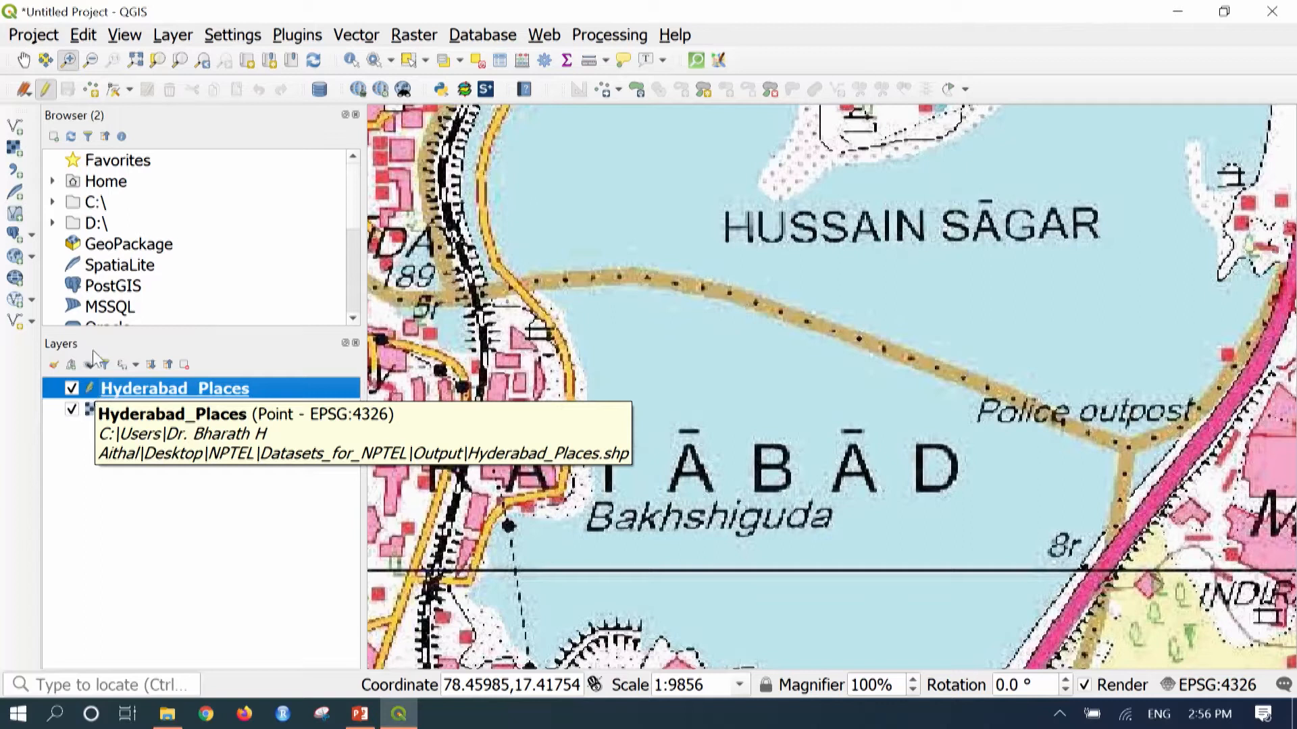
Add a point in Hussain Sagar lake northwest of the Police outpost label, with id 1, Place Name Buddha Statue and Address Hussain Sagar
left_click(90, 92)
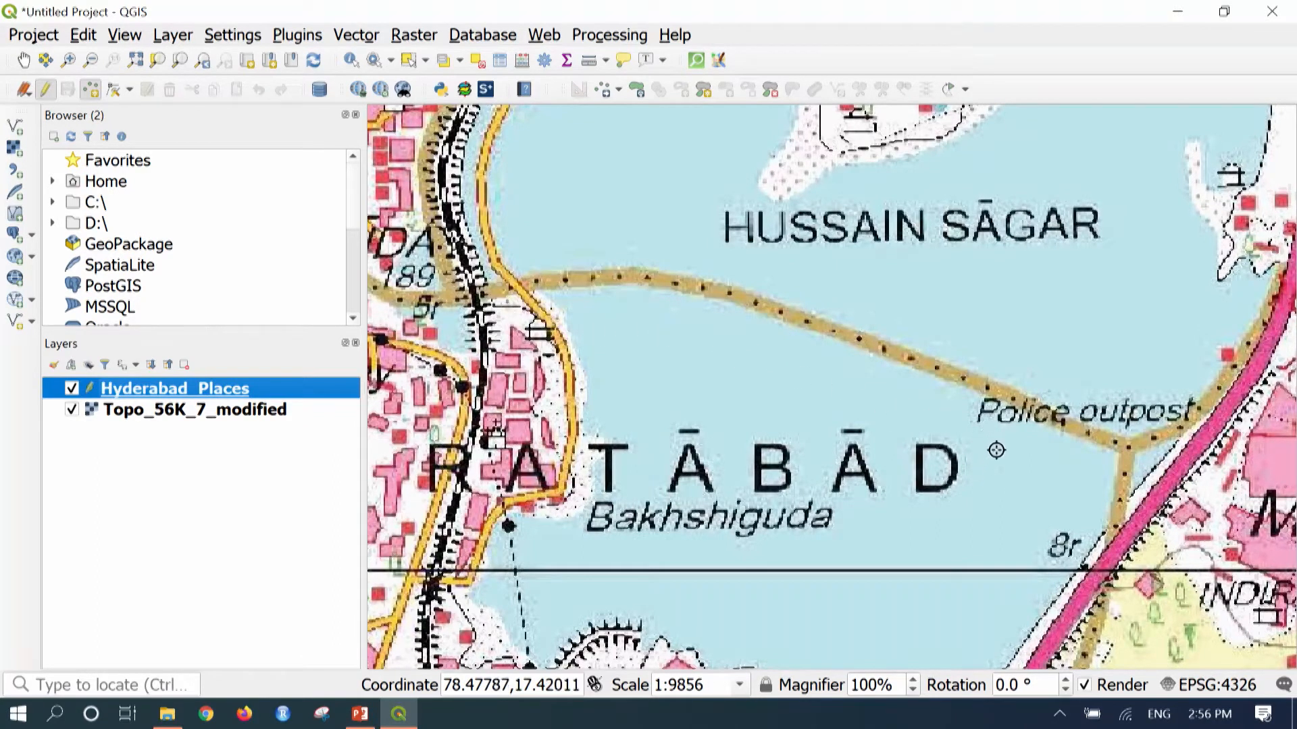
left_click(989, 345)
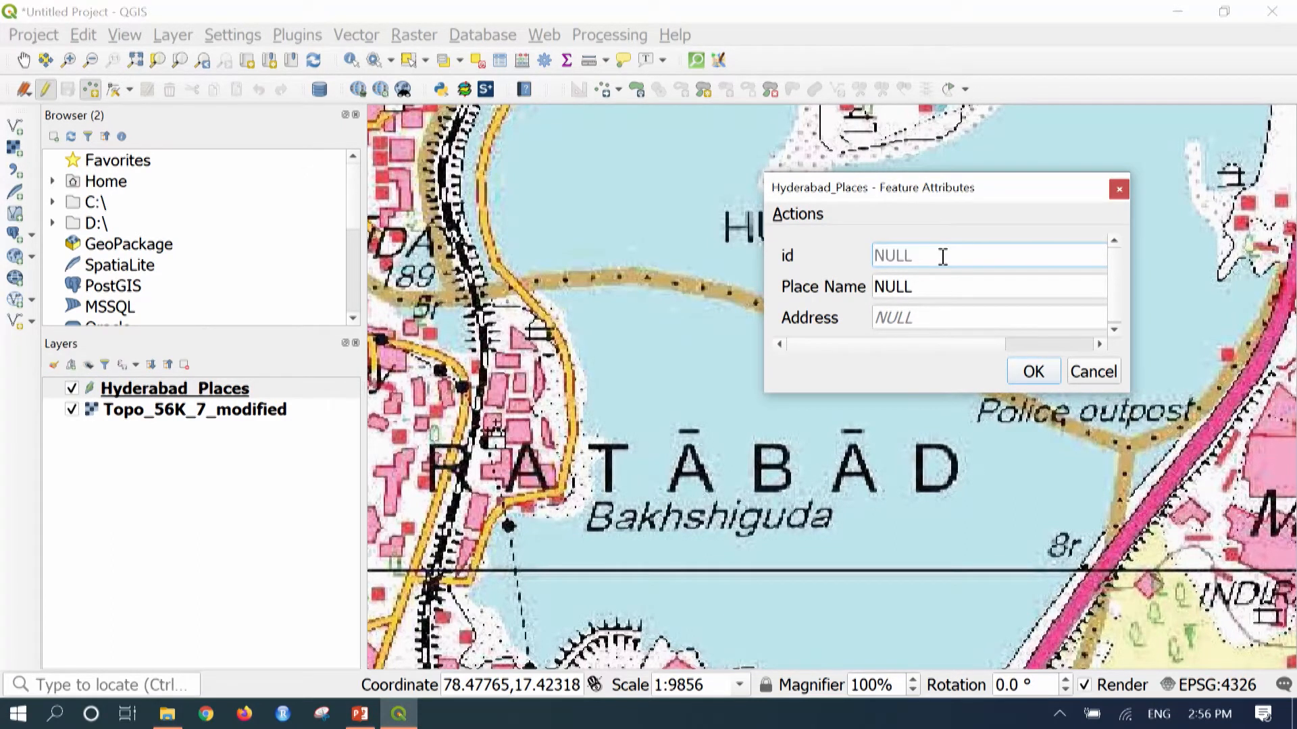
type("1")
double_click(934, 289)
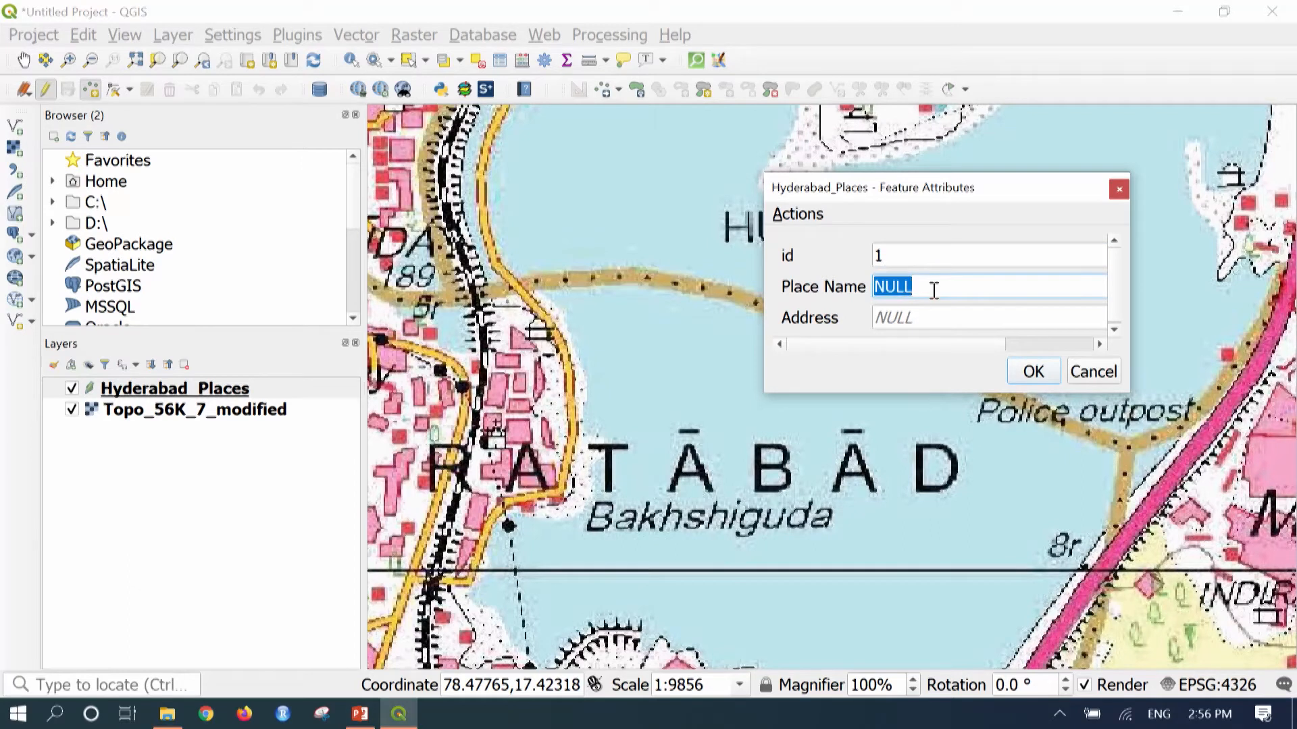
type("Buddha Statue")
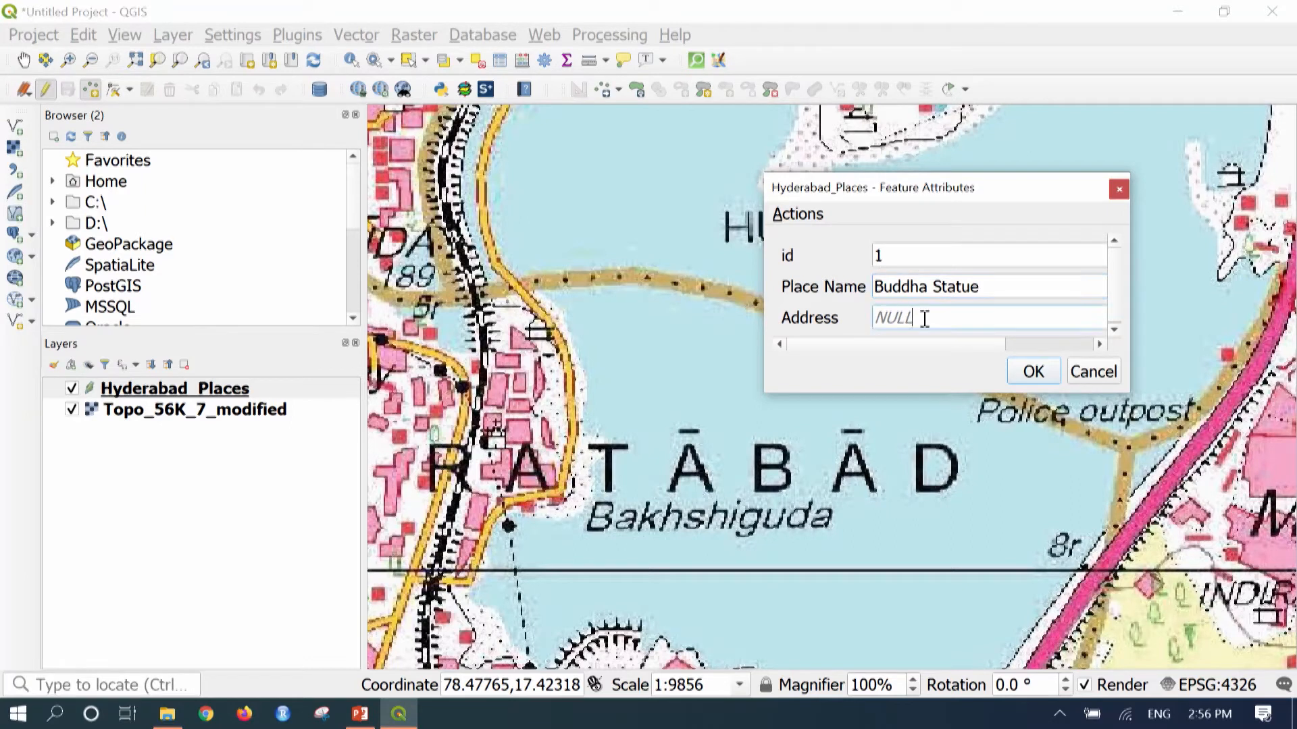
double_click(924, 318)
type("Hussain Sagar")
left_click(1032, 372)
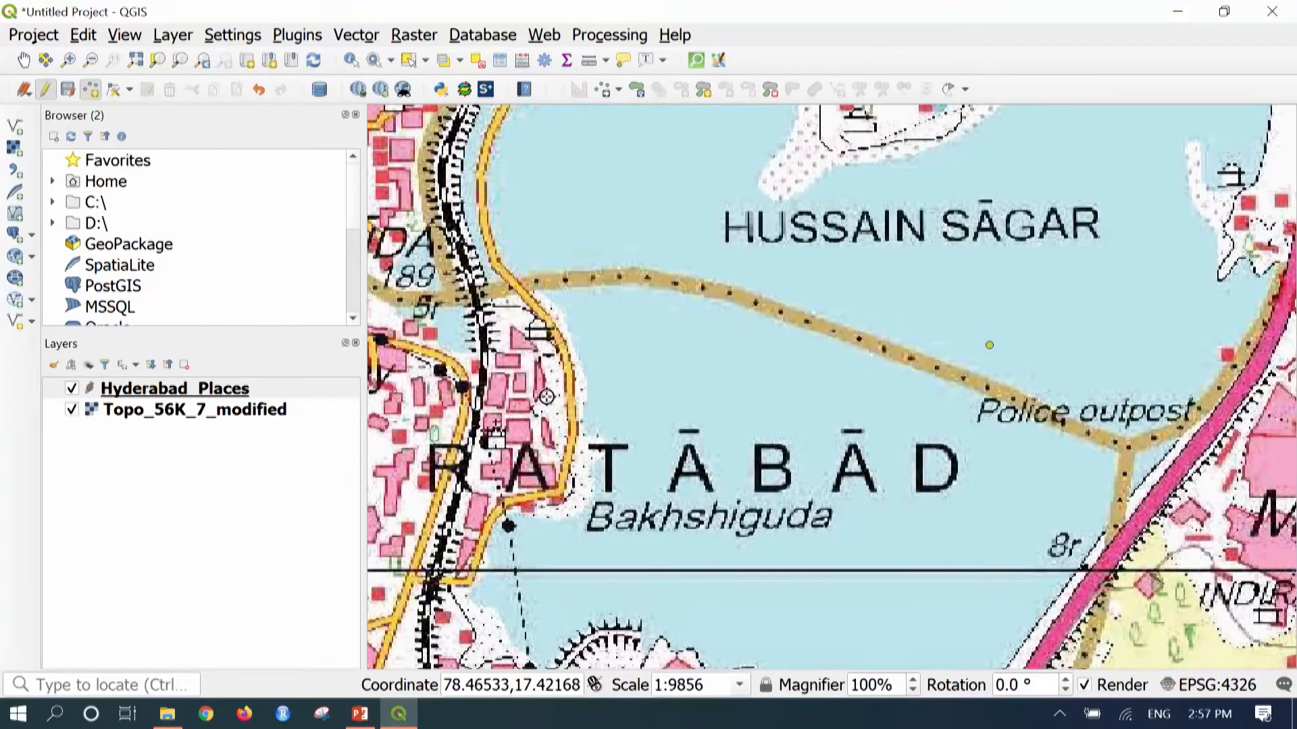
Change the fill colour of the Hyderabad_Places layer's simple marker to a bright magenta pink
left_click(289, 392)
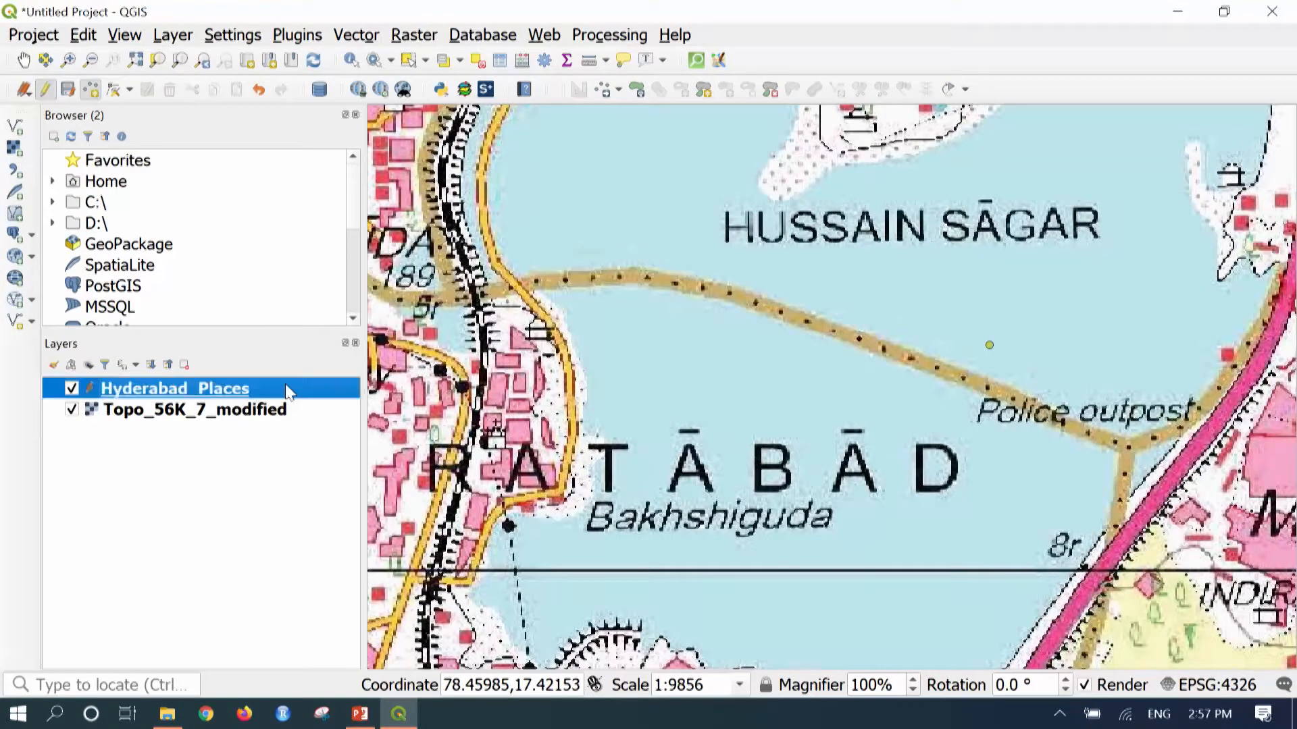
right_click(295, 385)
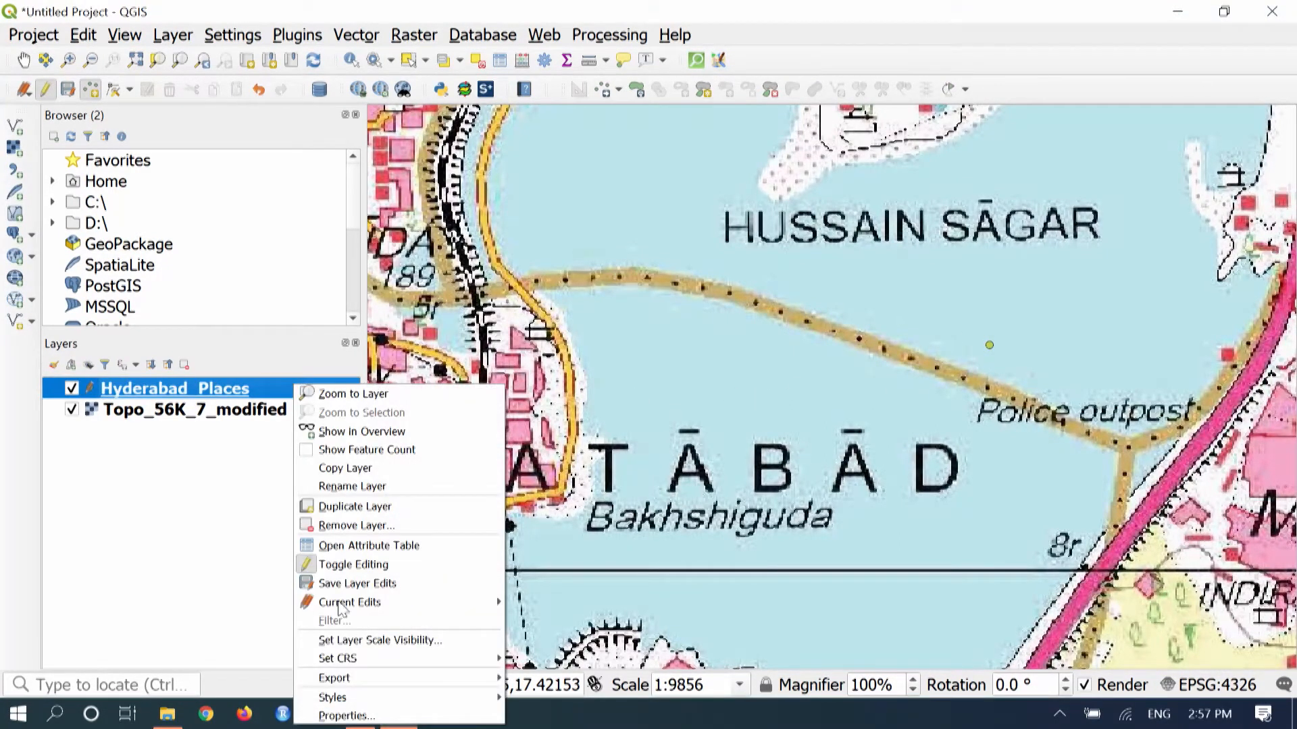
left_click(372, 718)
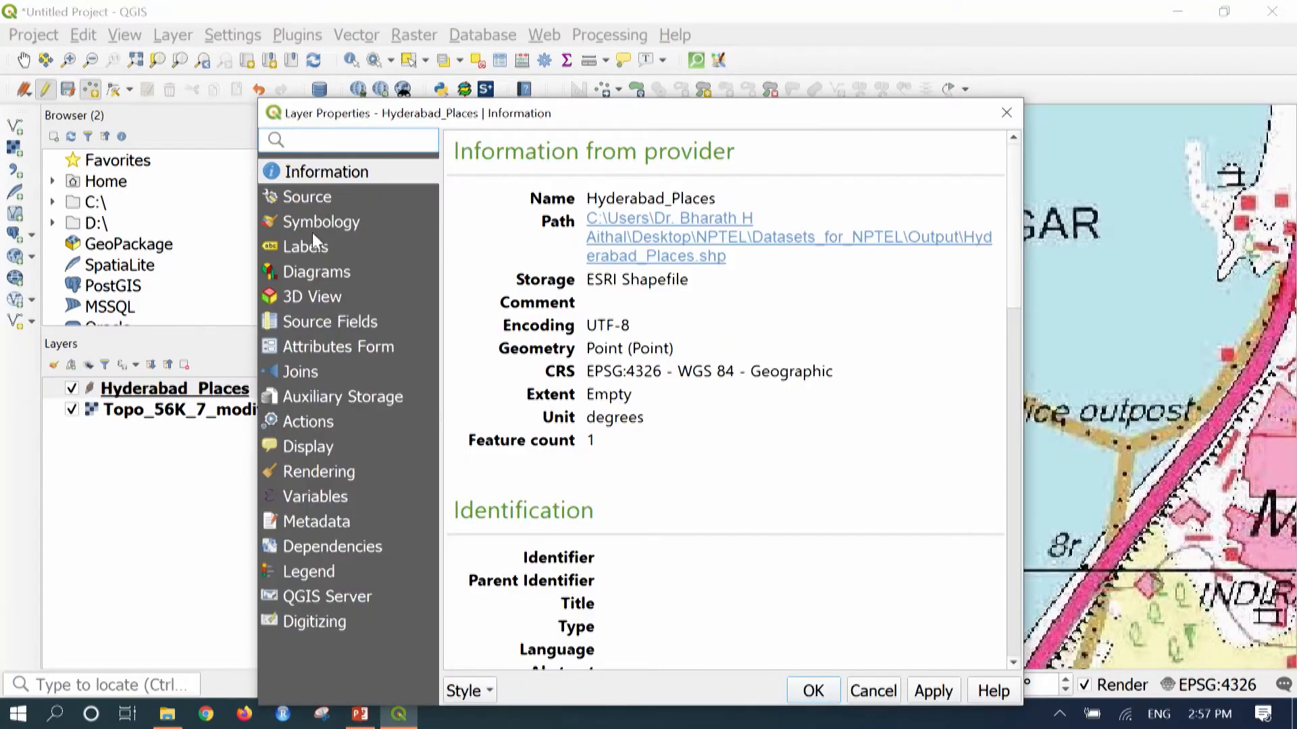
left_click(302, 224)
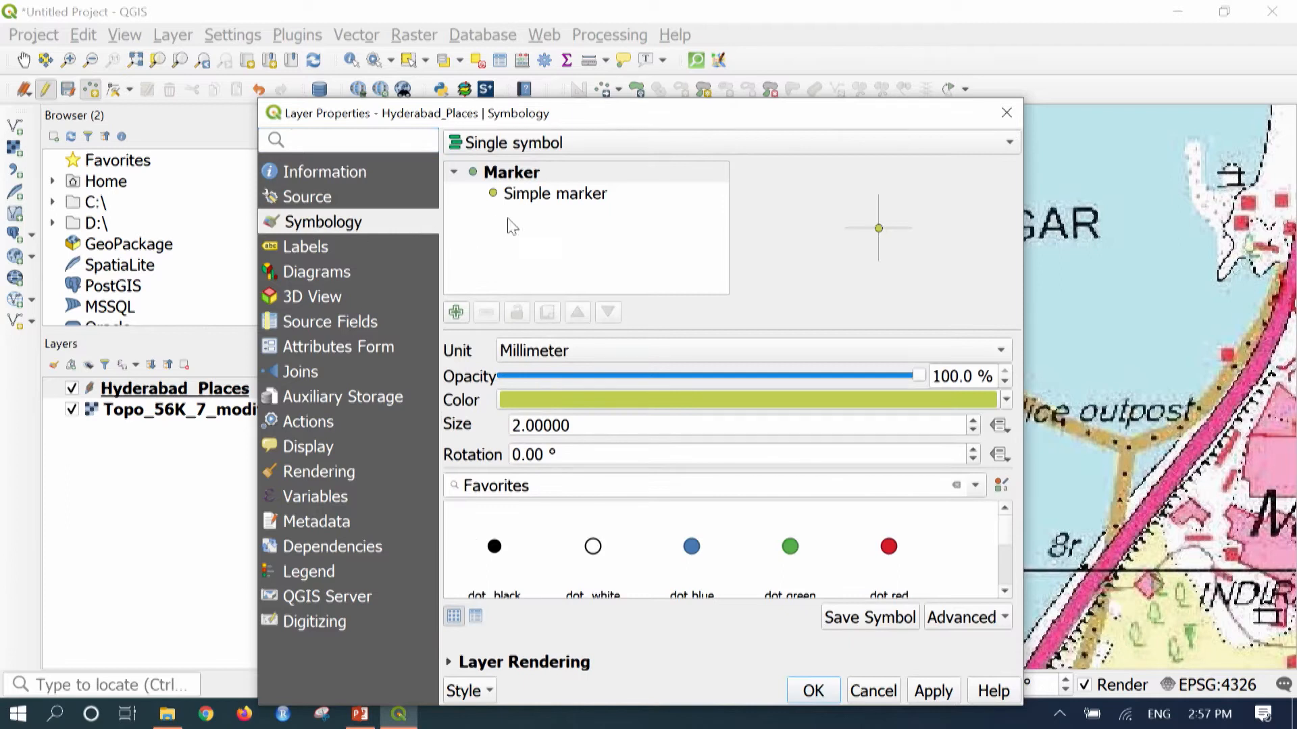
left_click(575, 198)
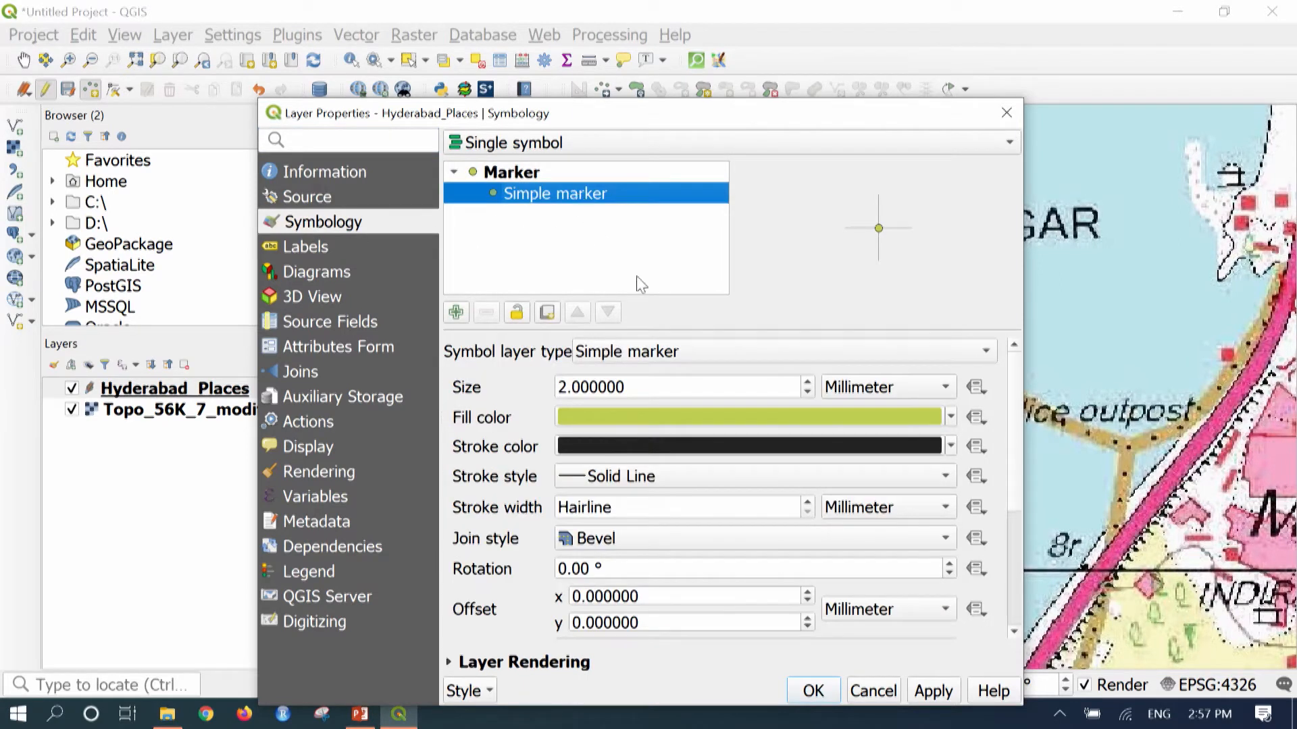
left_click(951, 419)
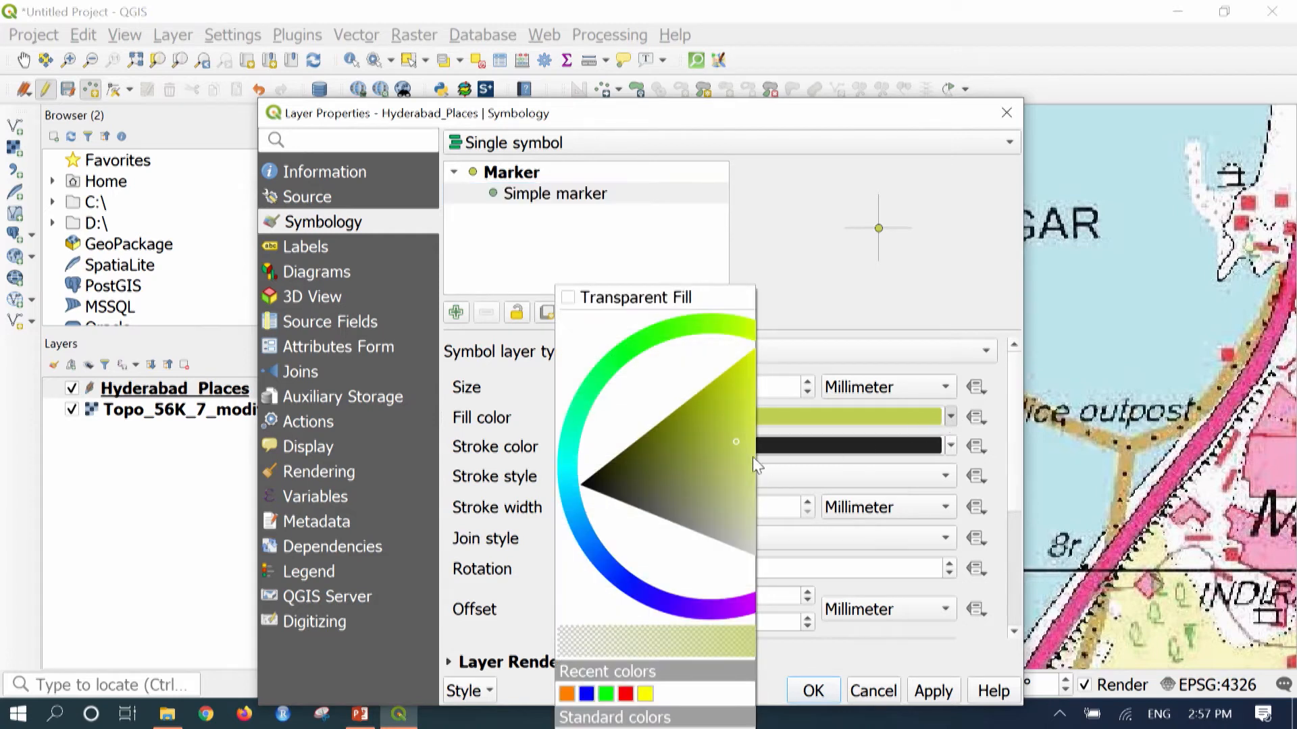
left_click(888, 431)
left_click(952, 420)
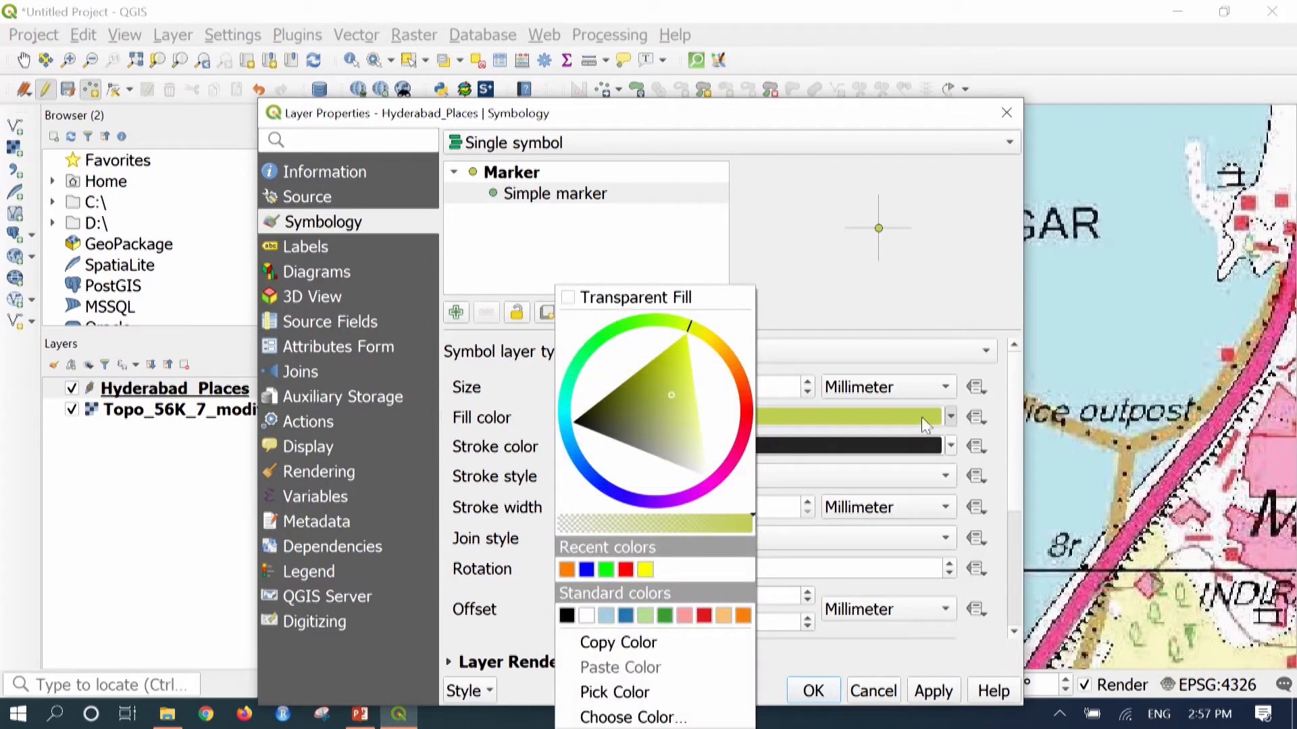
mouse_move(697, 335)
left_mouse_down()
mouse_move(736, 364)
mouse_move(719, 490)
left_mouse_up()
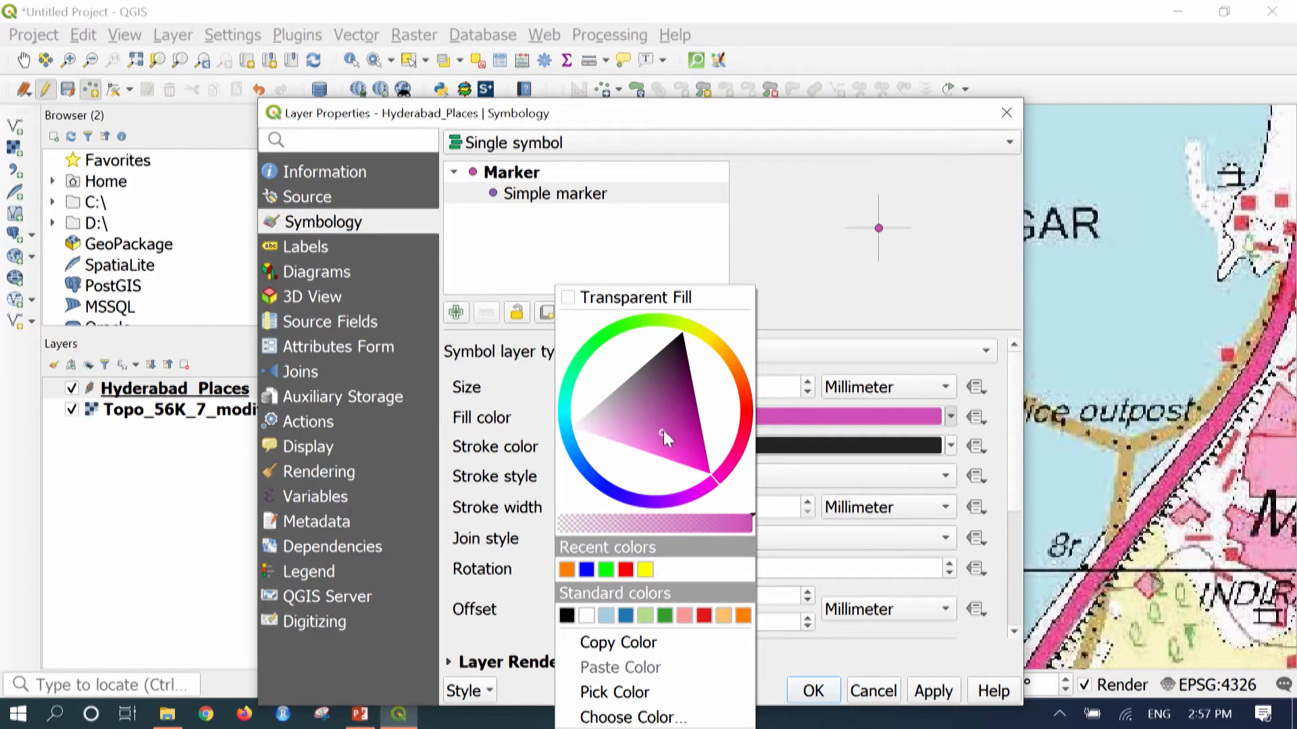
left_click_drag(663, 433, 678, 446)
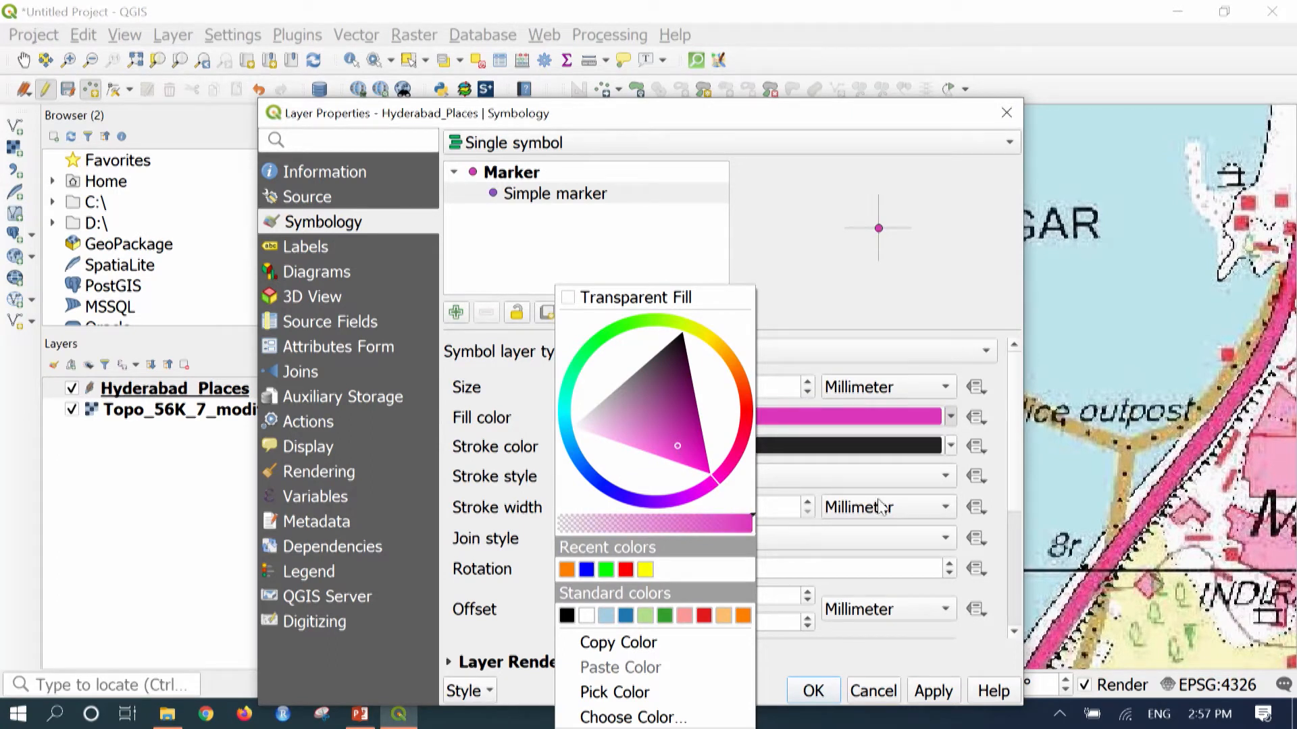
left_click(946, 290)
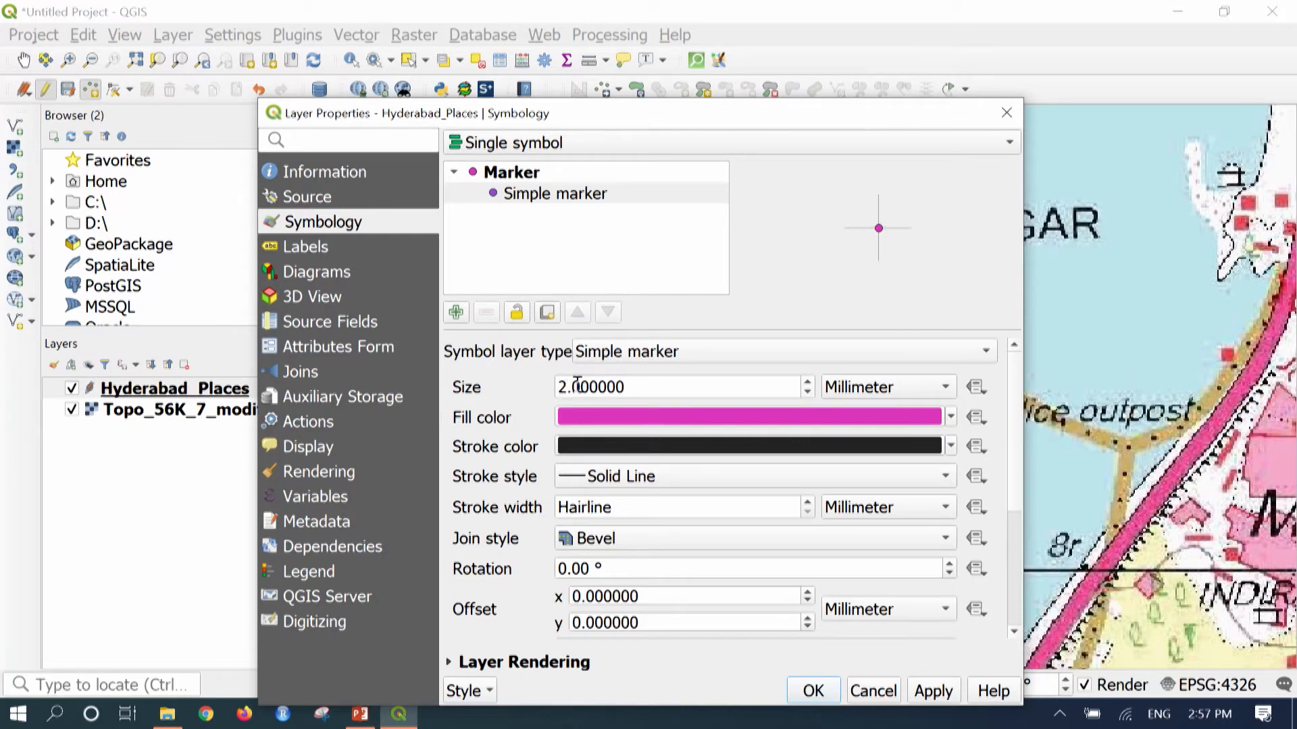
Set the simple marker's size to 2.5 millimetres and apply the layer's new symbology
left_click_drag(620, 386, 479, 376)
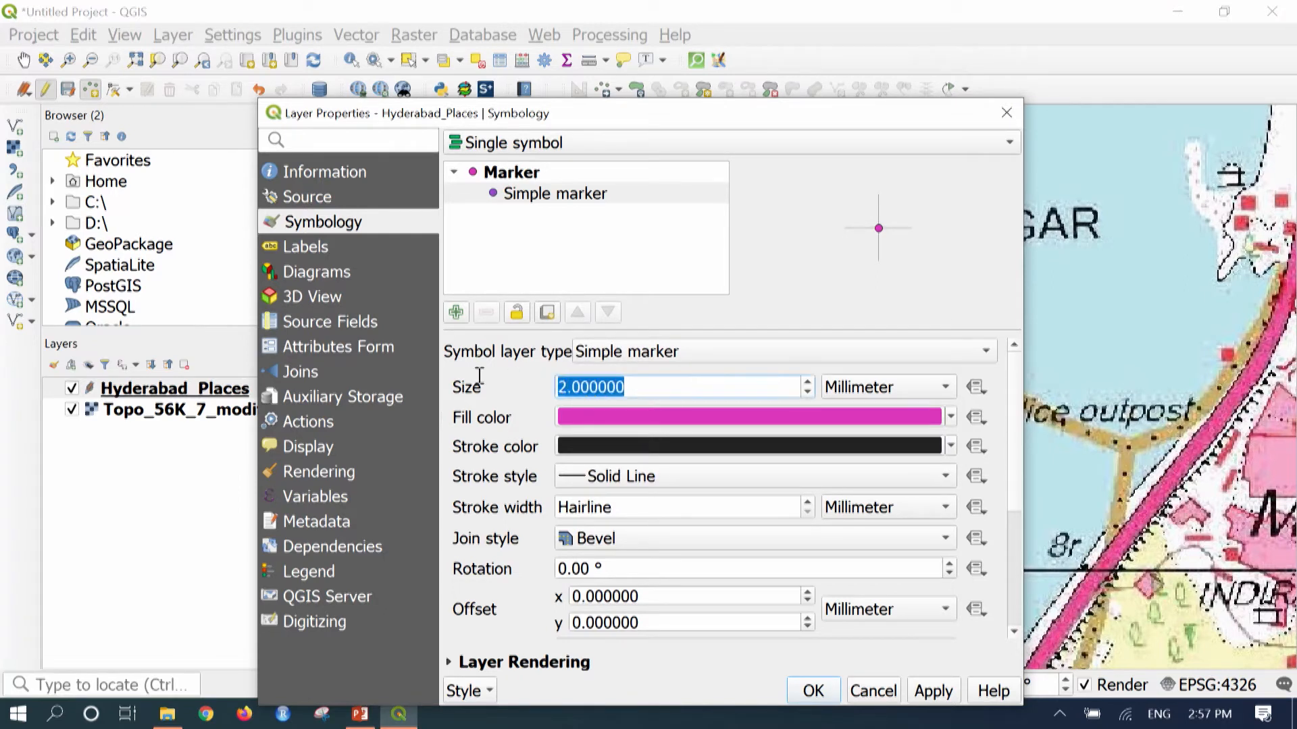
type("2.5")
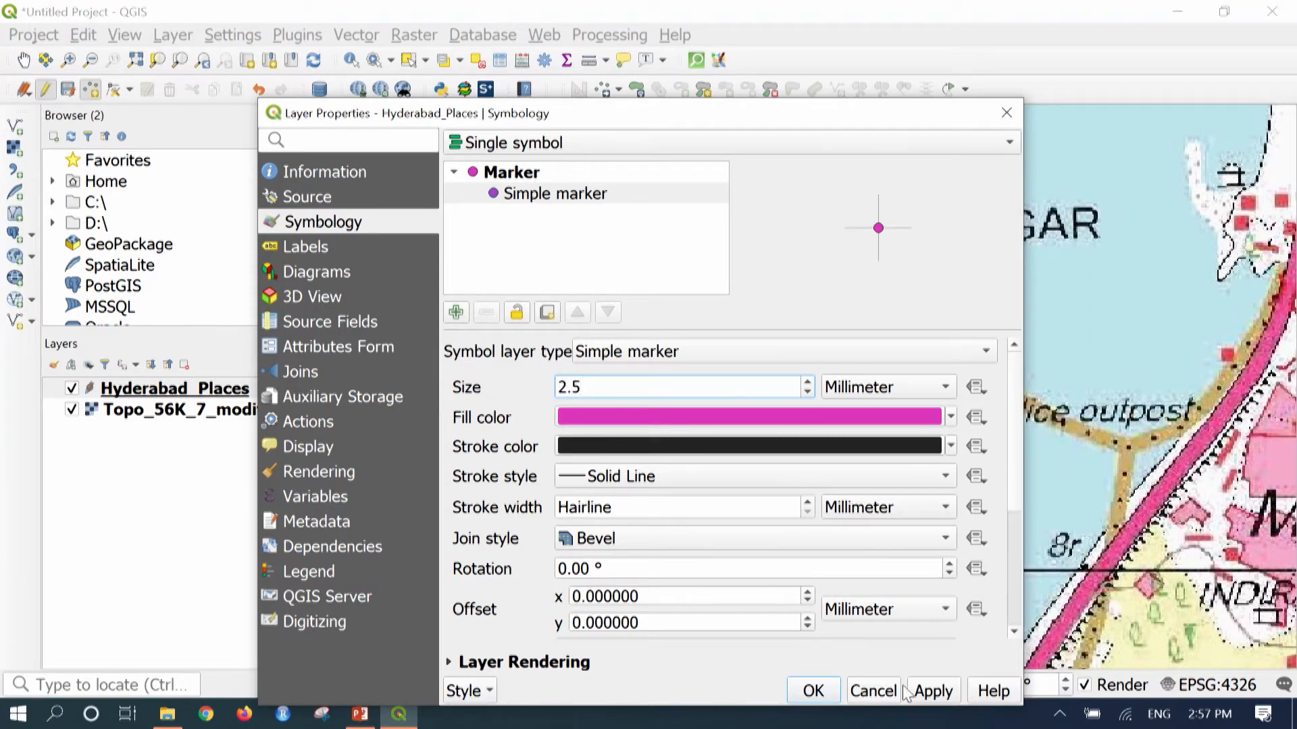
left_click(932, 693)
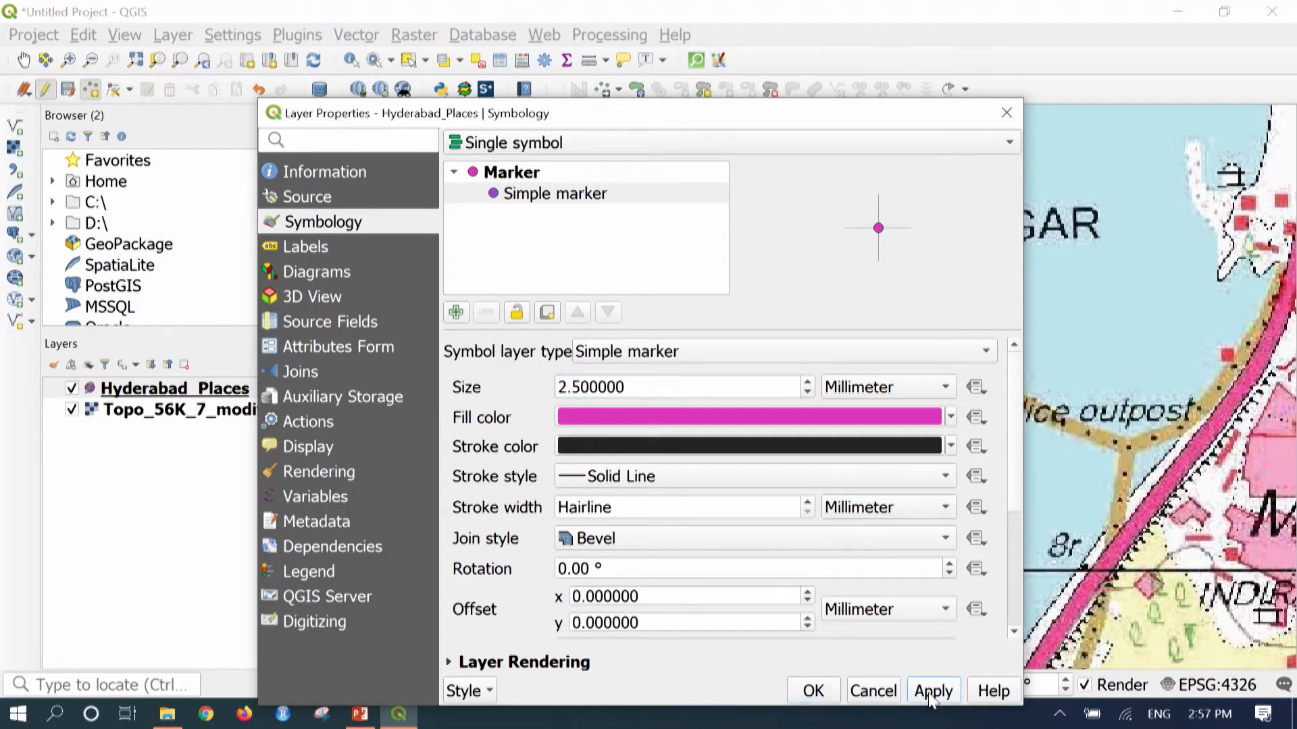
left_click(812, 699)
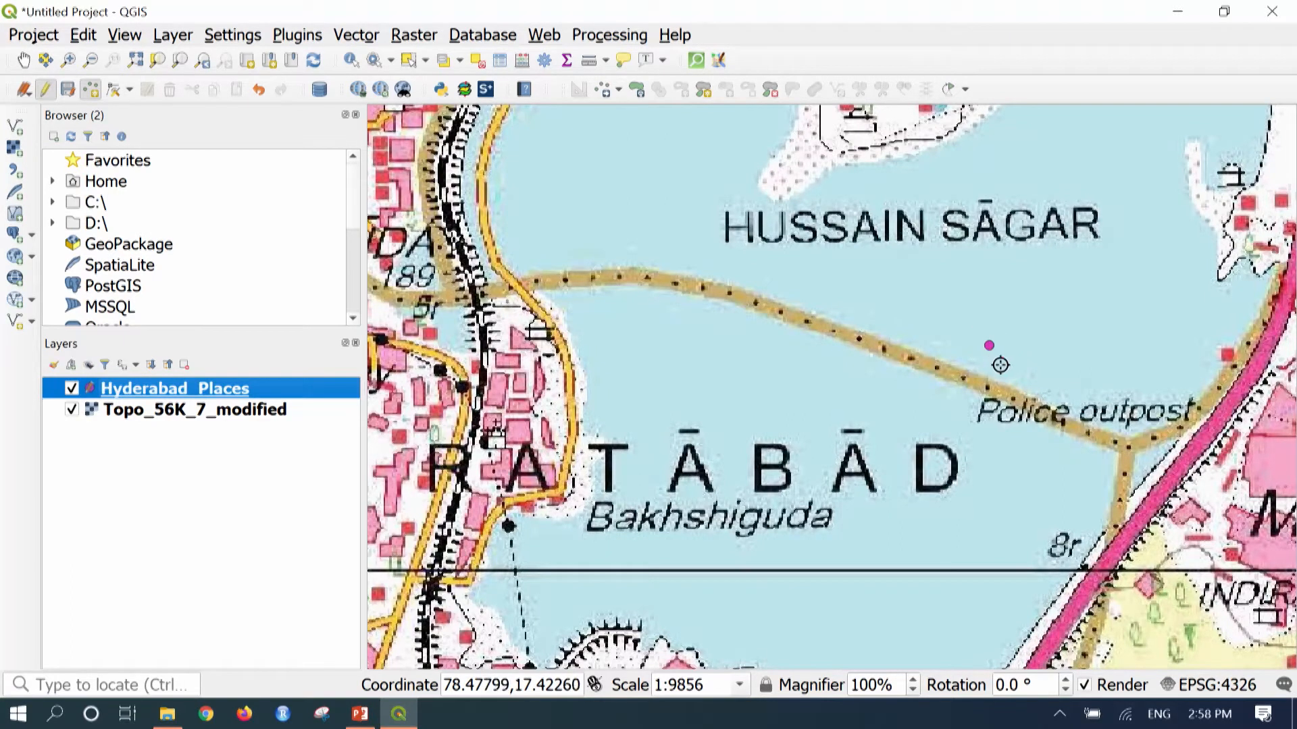
Add a point to the Hyderabad_Places layer at the southern end of the railway track at Hyderabad R.S
scroll(943, 415, "down", 4)
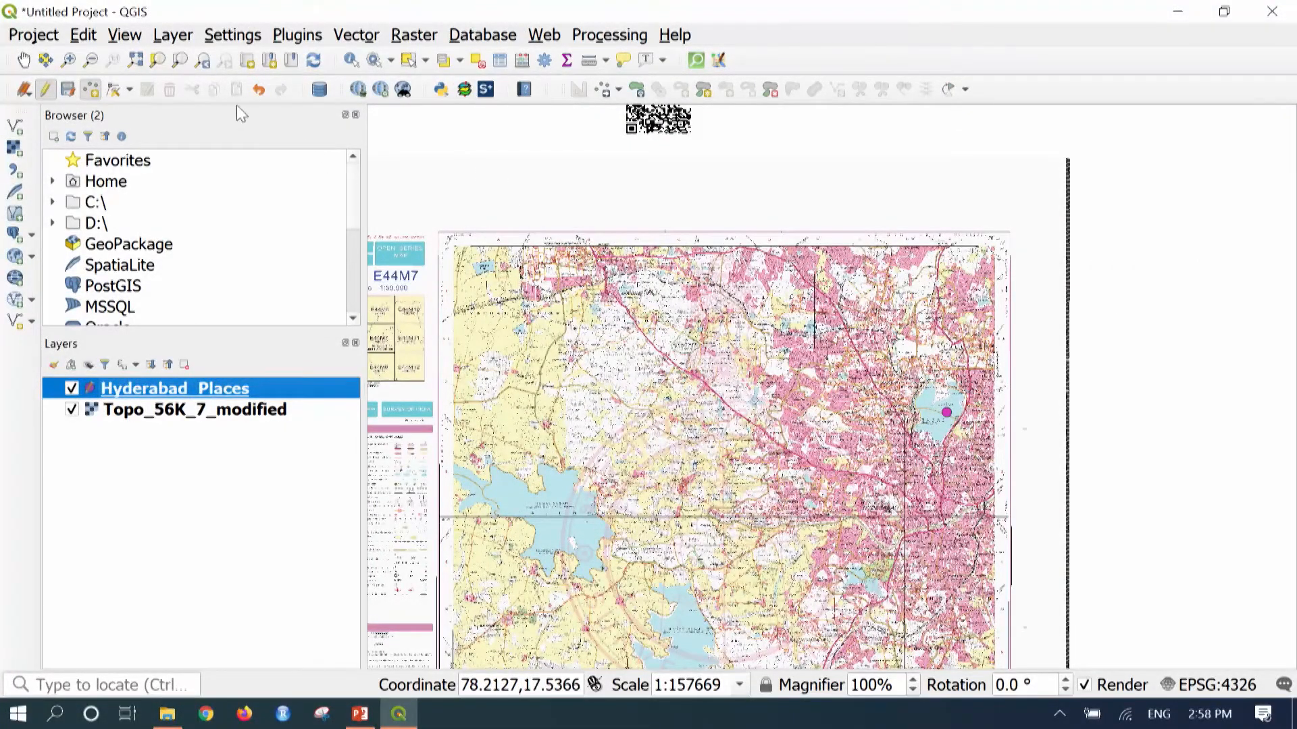
left_click(69, 60)
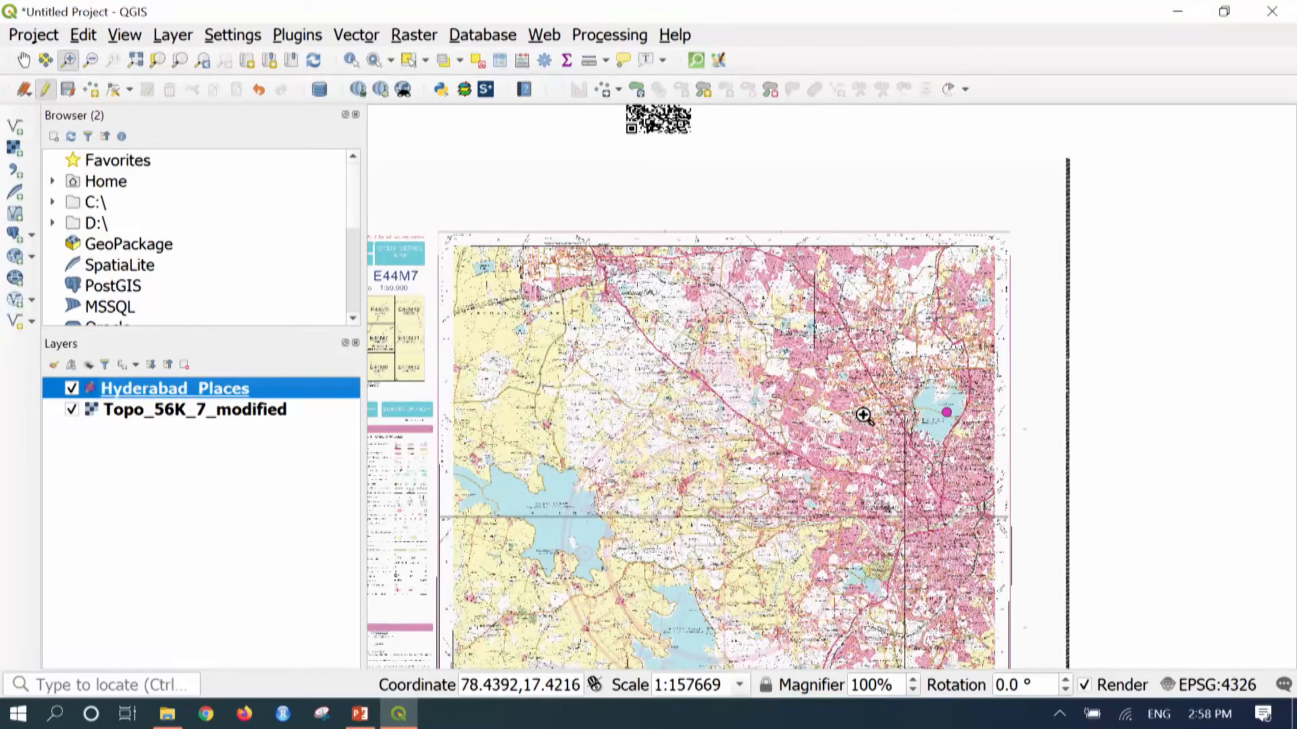
left_click_drag(838, 372, 1030, 573)
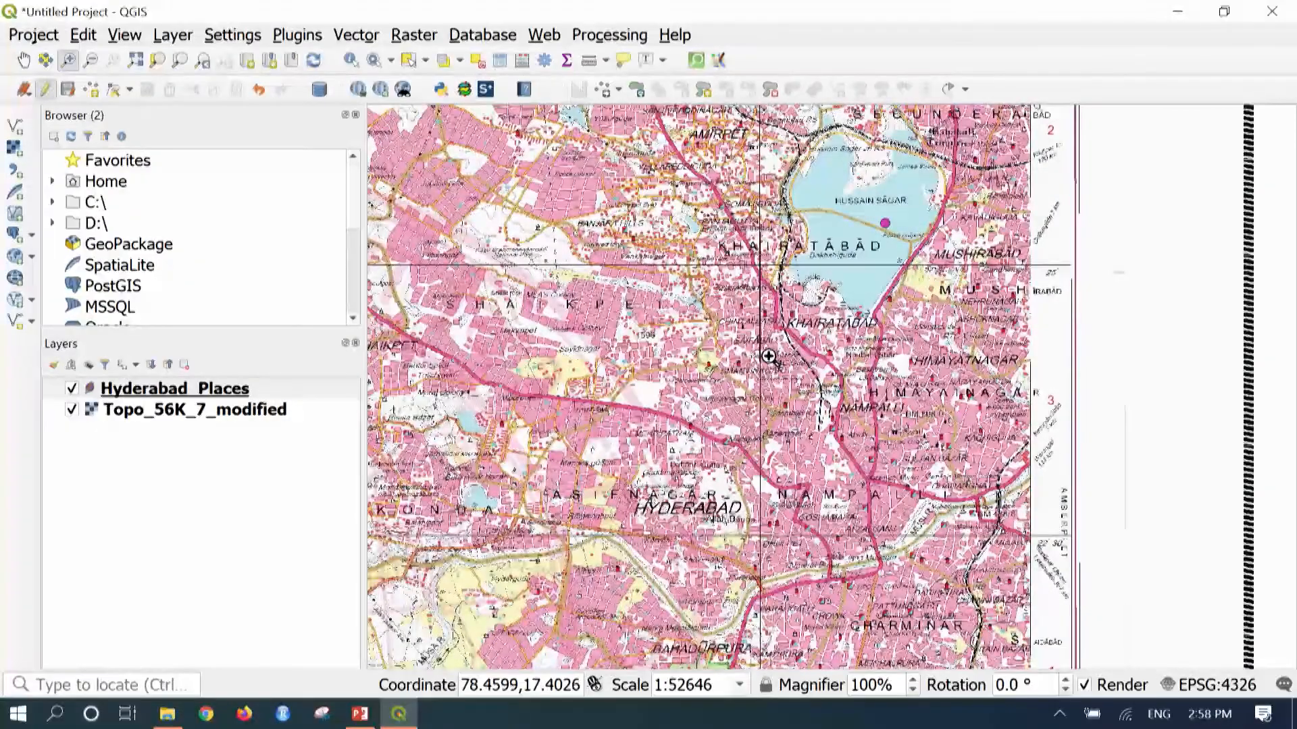
left_click_drag(703, 215, 865, 436)
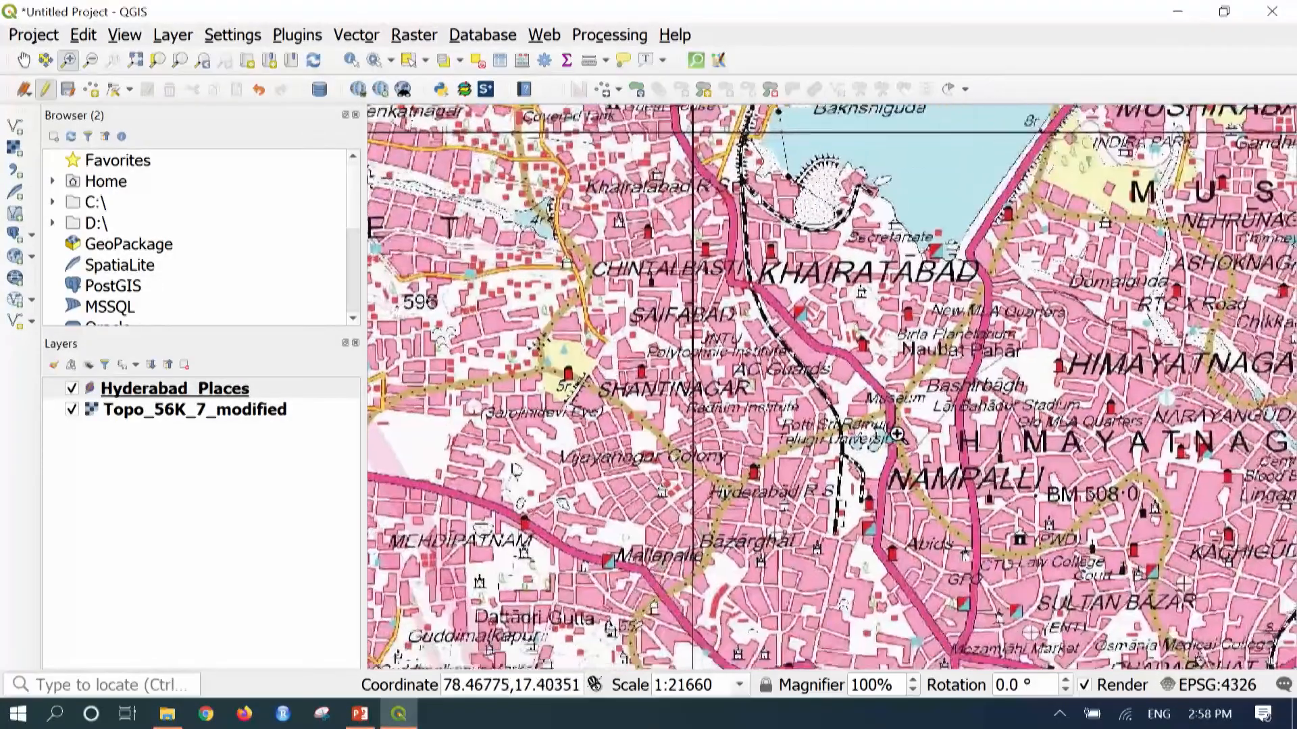
left_click_drag(897, 435, 890, 402)
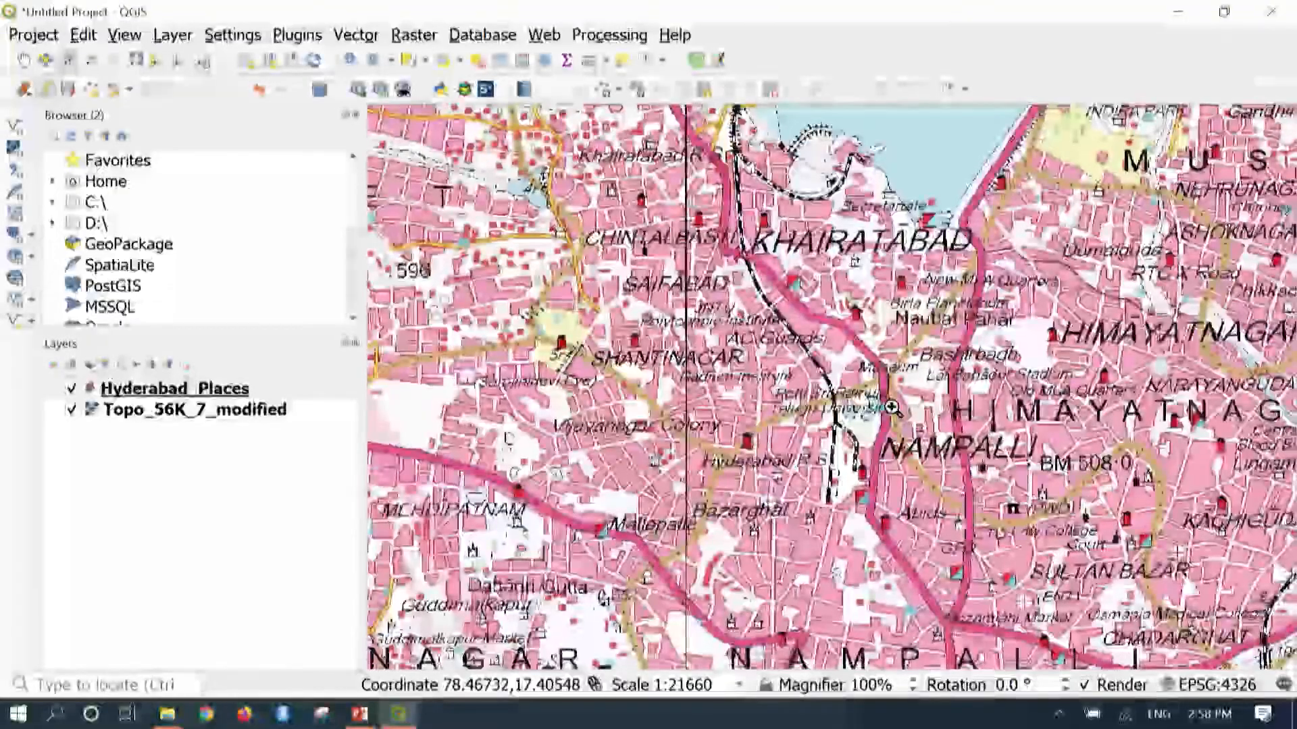
left_click_drag(980, 532, 949, 463)
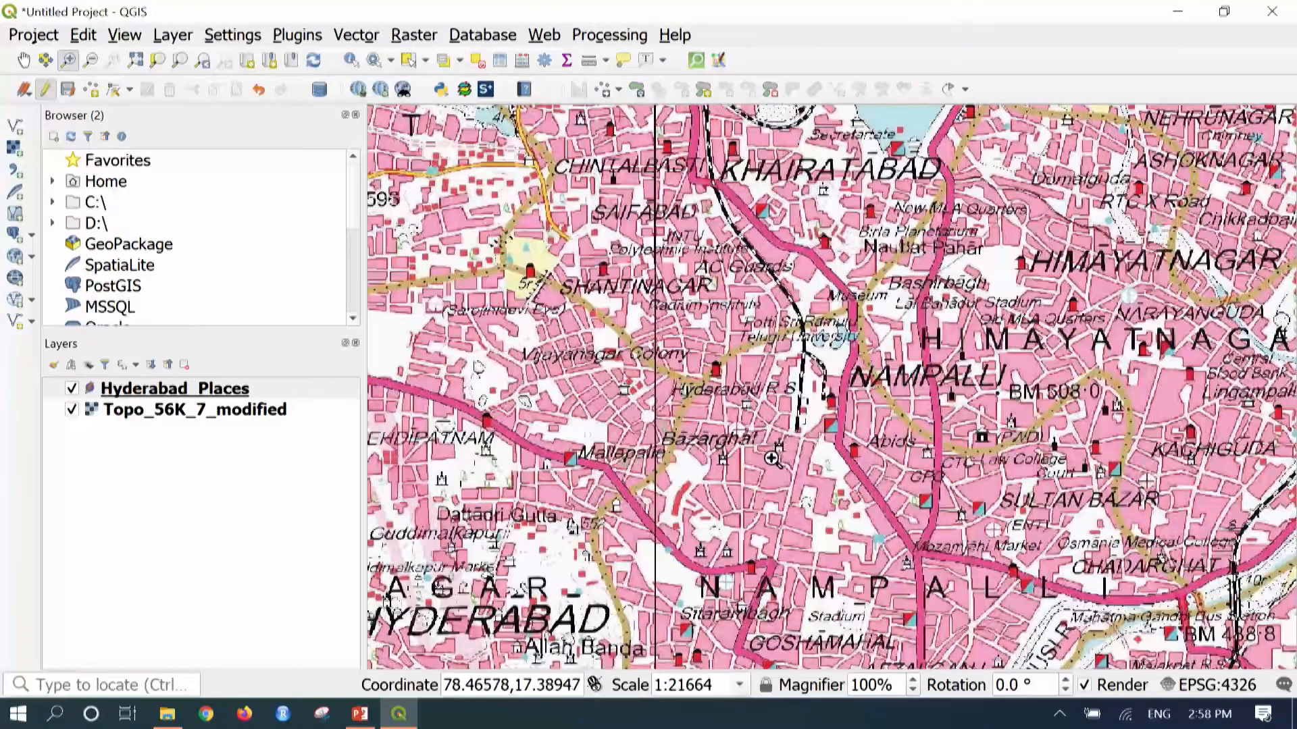
left_click_drag(754, 384, 877, 499)
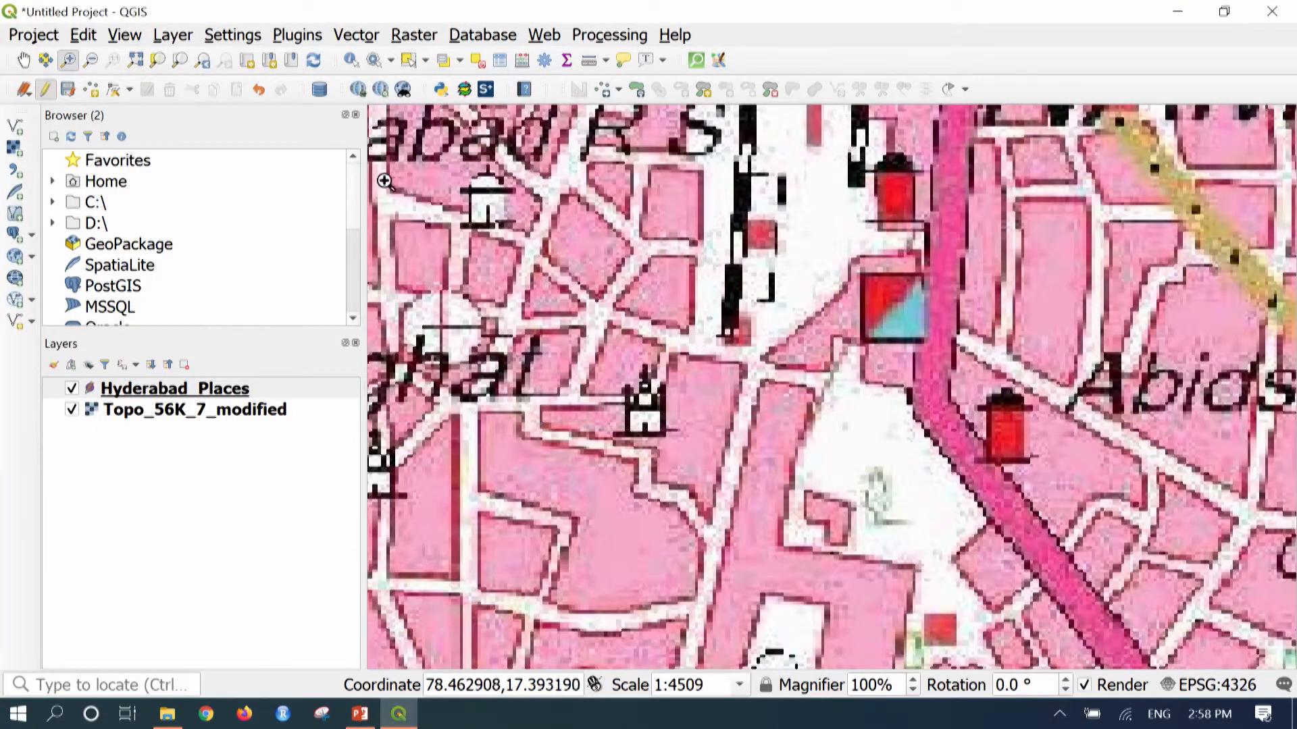
left_click(305, 395)
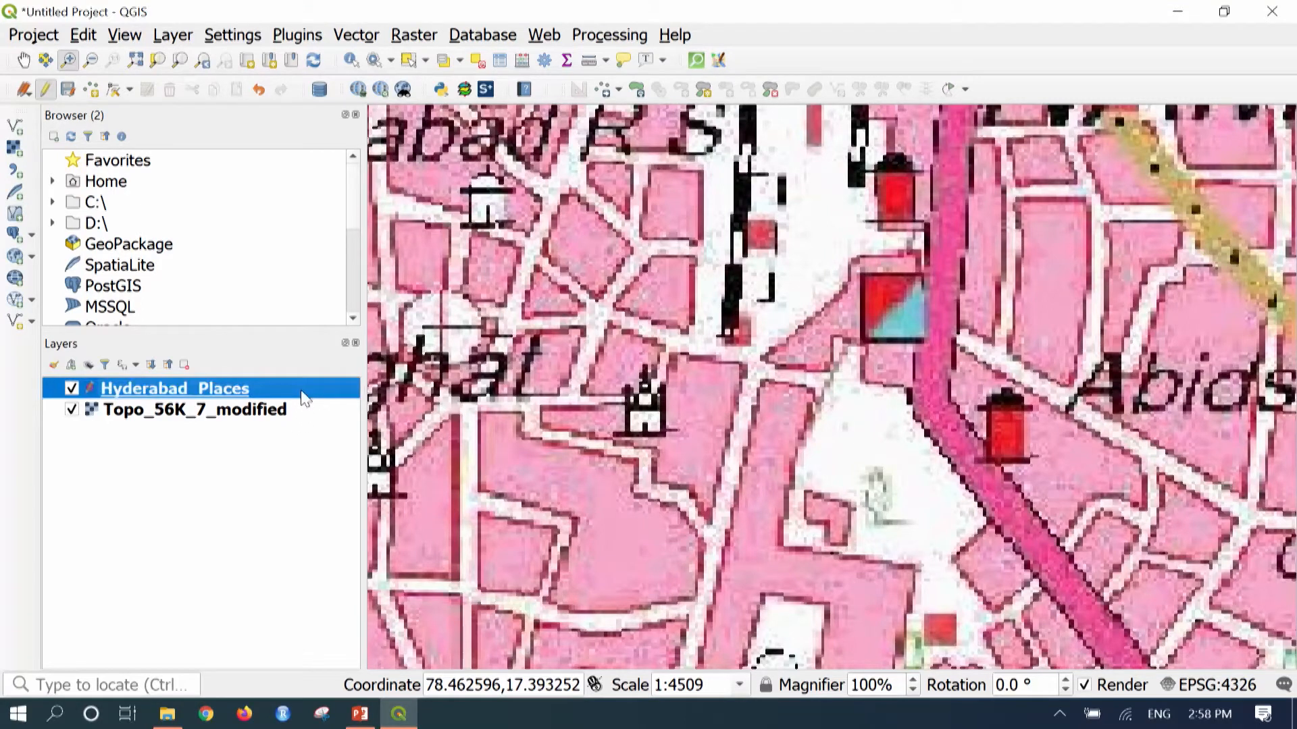
left_click(92, 94)
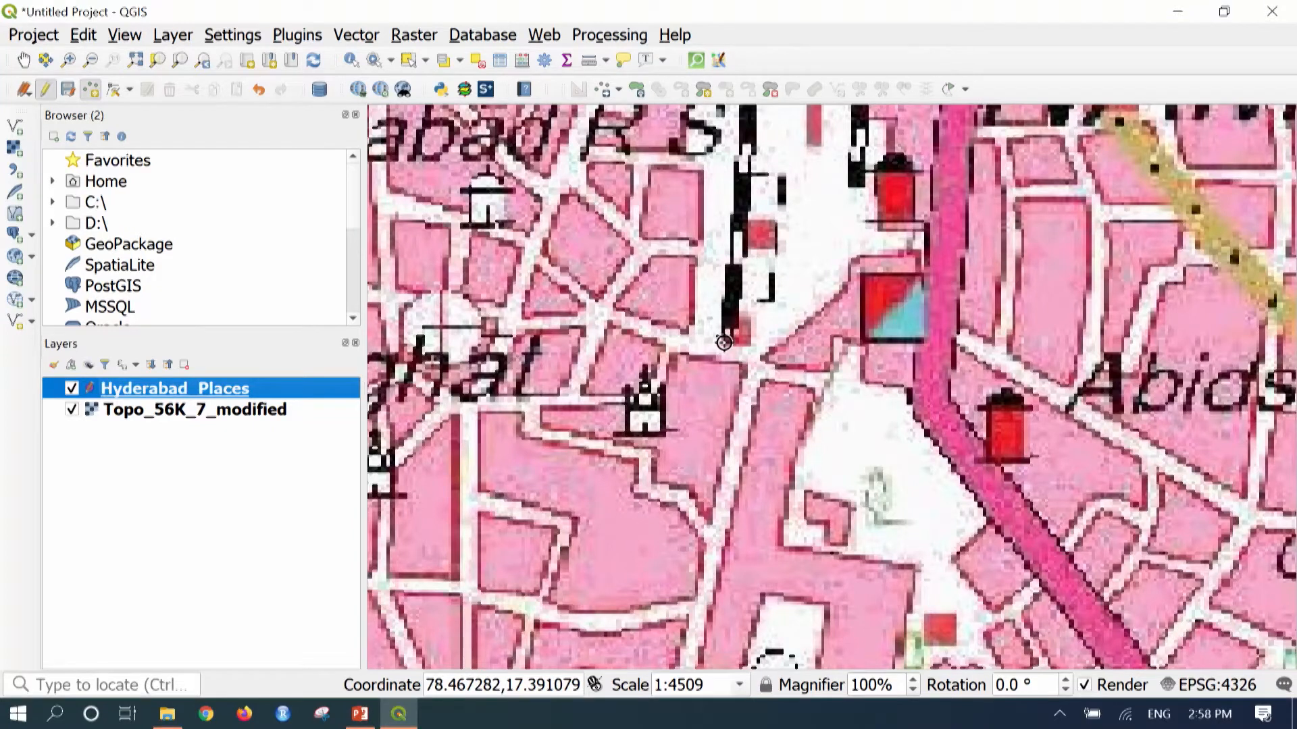
left_click(724, 342)
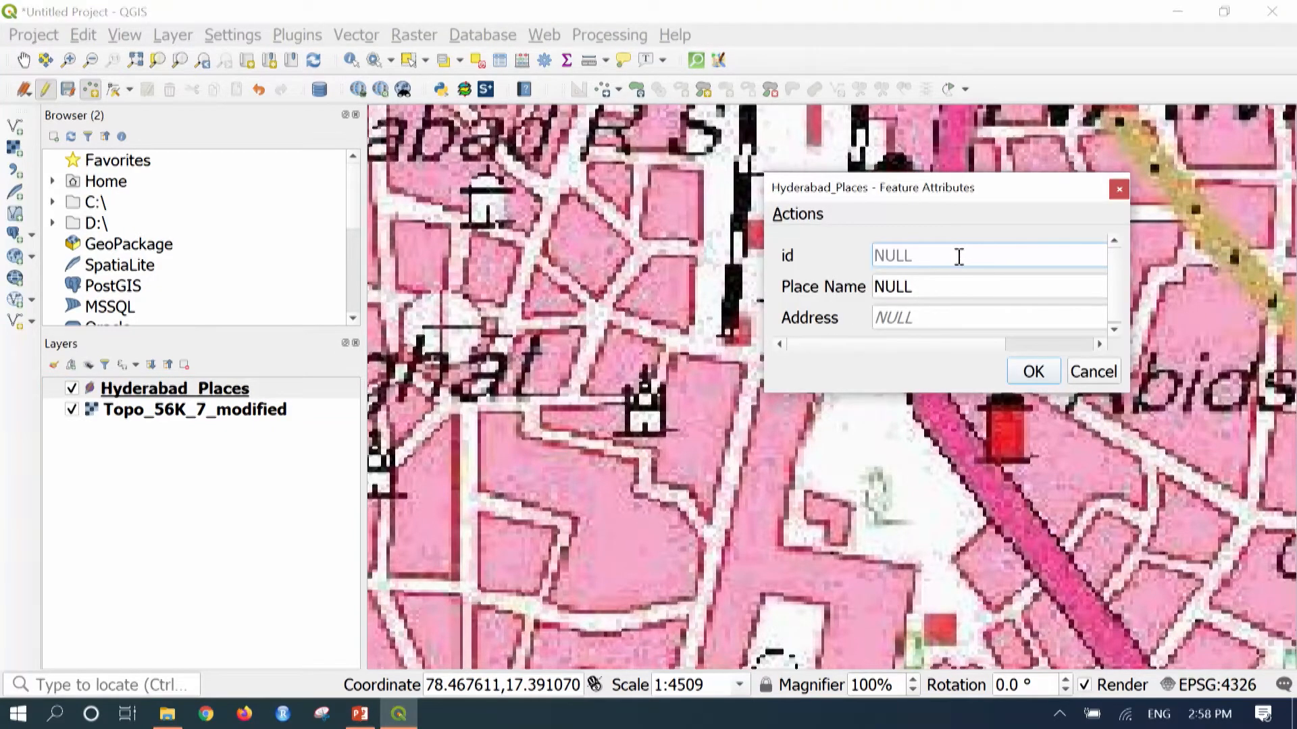
Give the new point id 2, Place Name Hyderabad Railway Station and Address Nampally
type("2")
left_click_drag(944, 289, 875, 286)
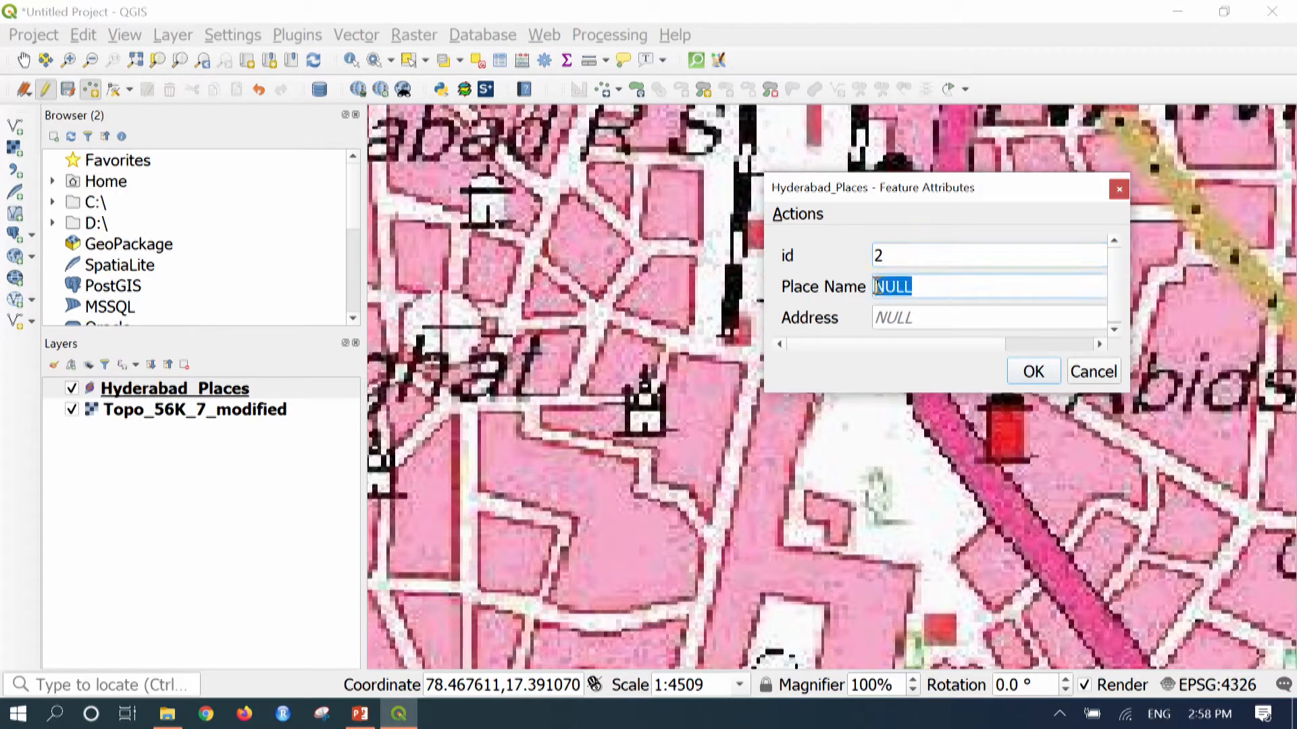
type("Hyderabad Railway Station")
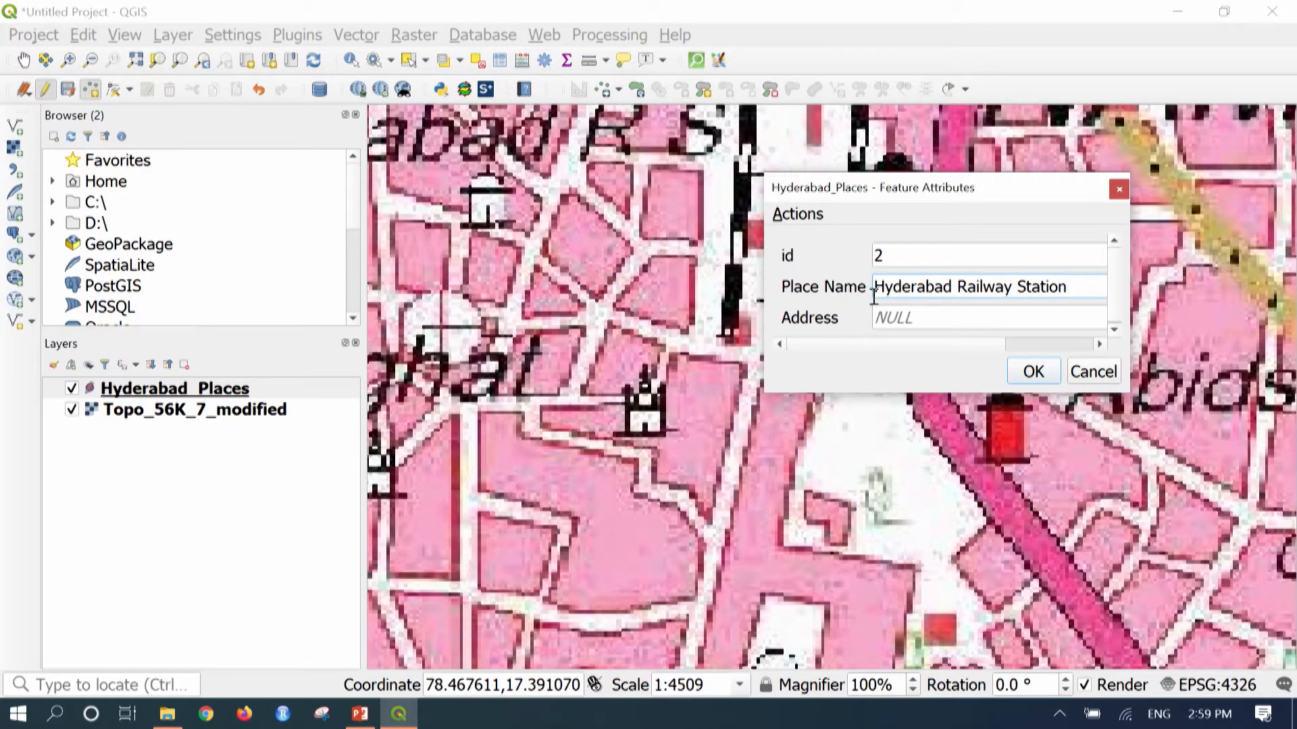
double_click(939, 324)
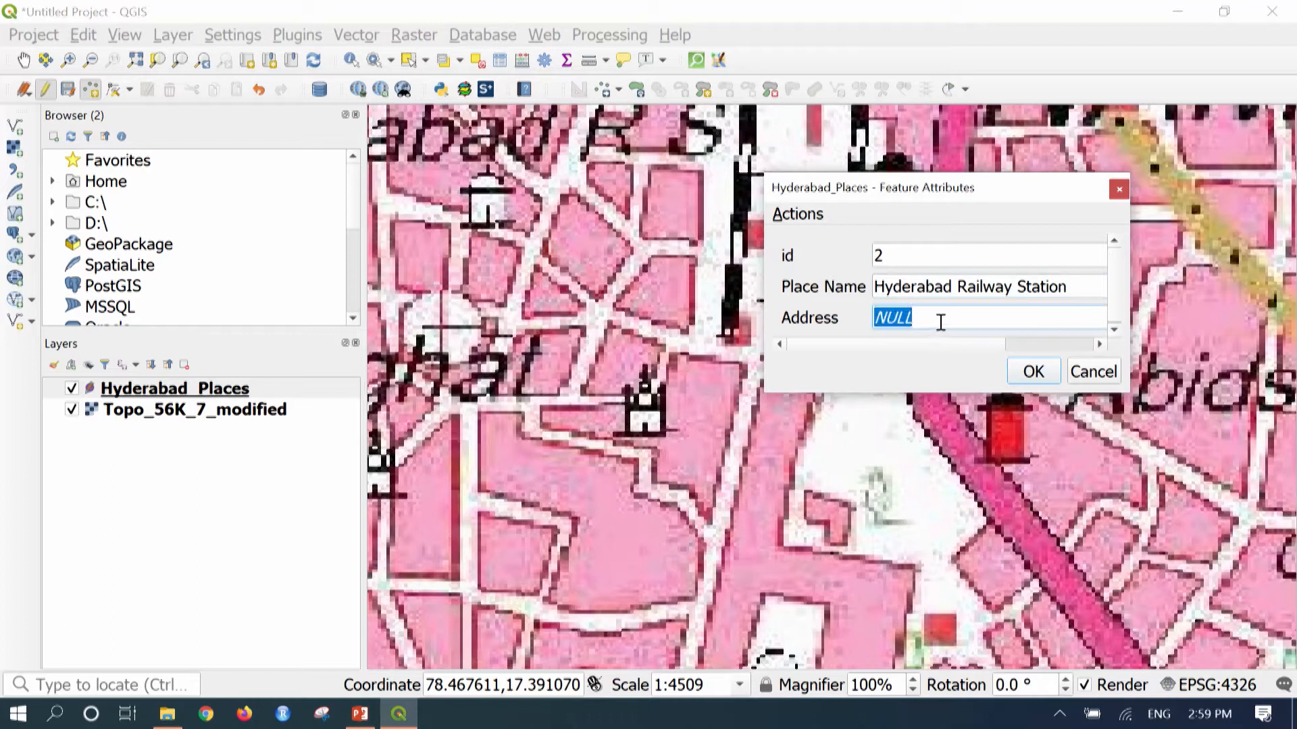
type("Nampally")
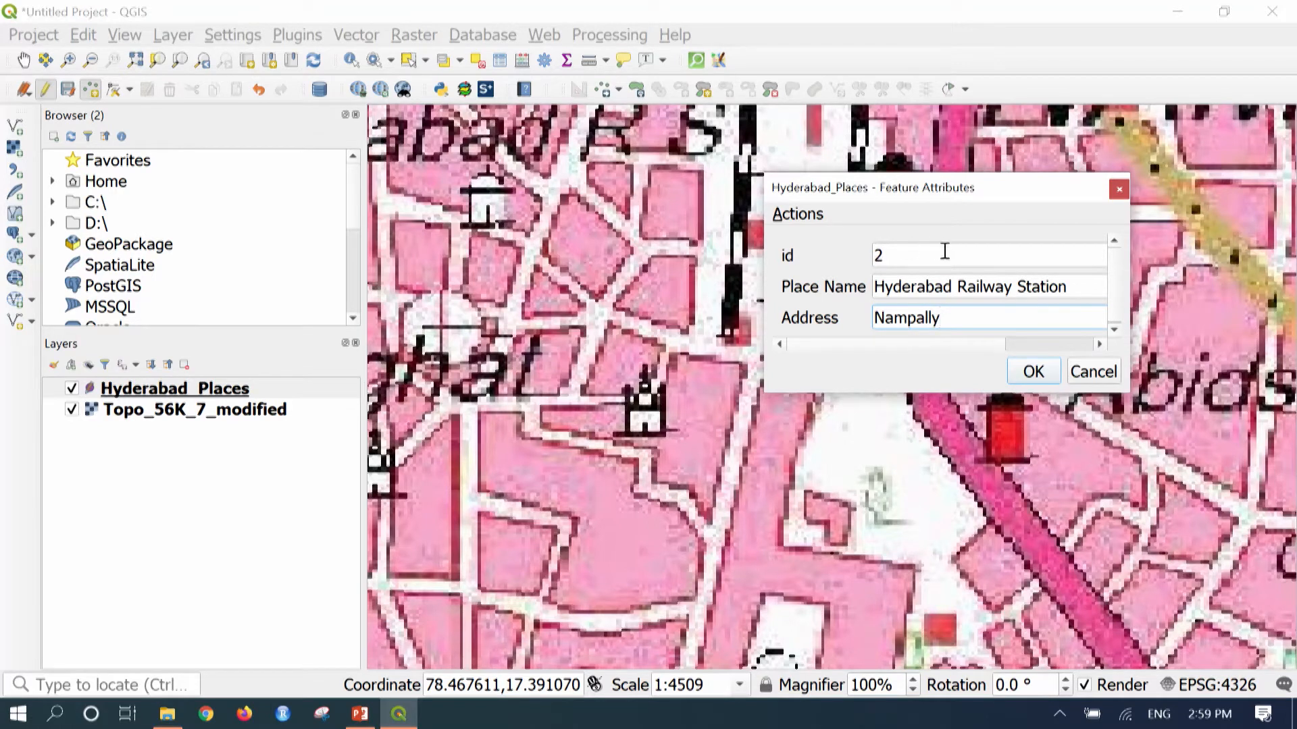
left_click(1031, 373)
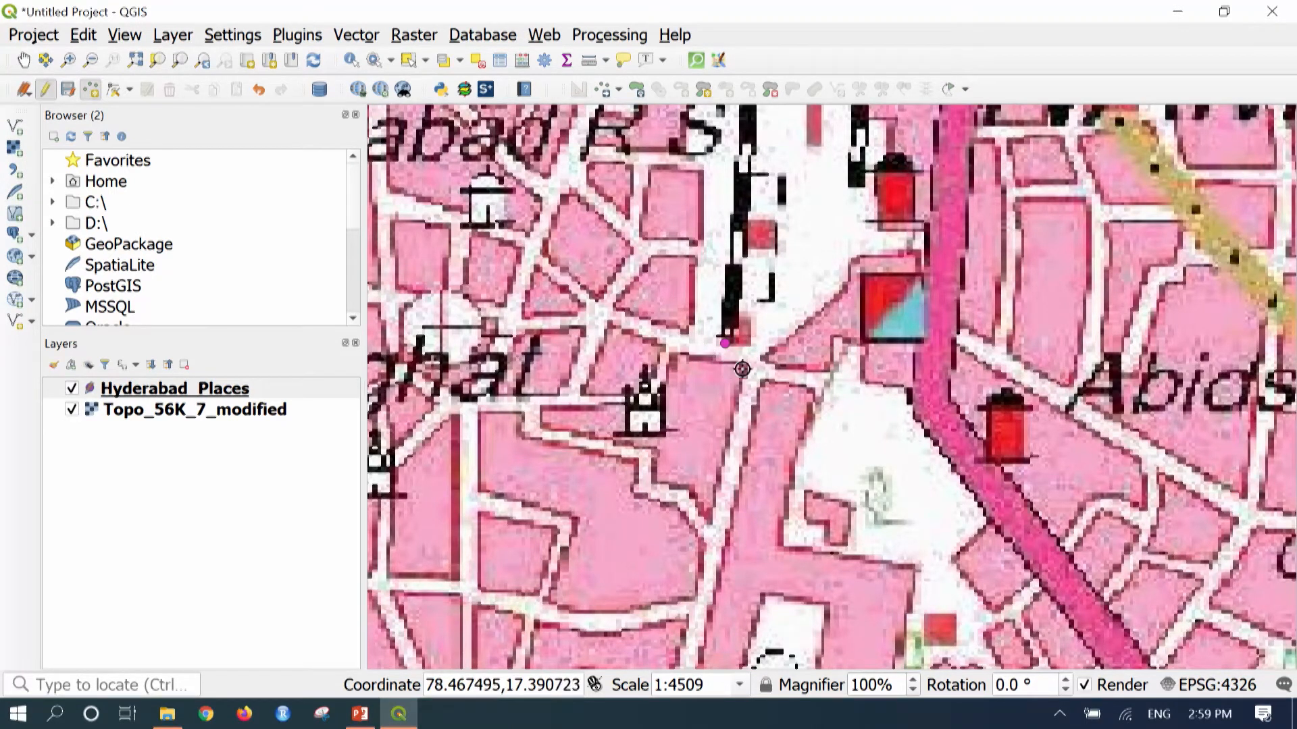
Add a point on the temple symbol beside the lake shore, just south of the Chilkūr label
scroll(736, 407, "down", 1)
scroll(736, 407, "down", 5)
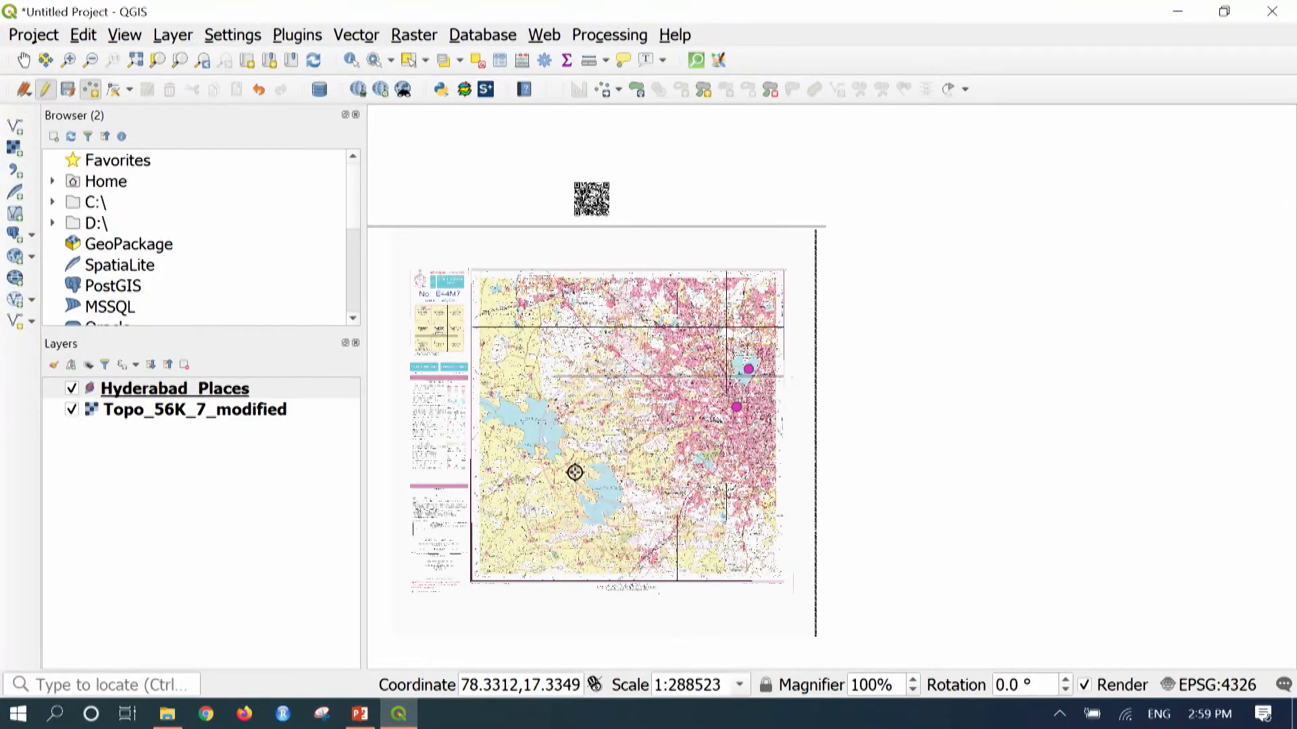
scroll(575, 472, "up", 2)
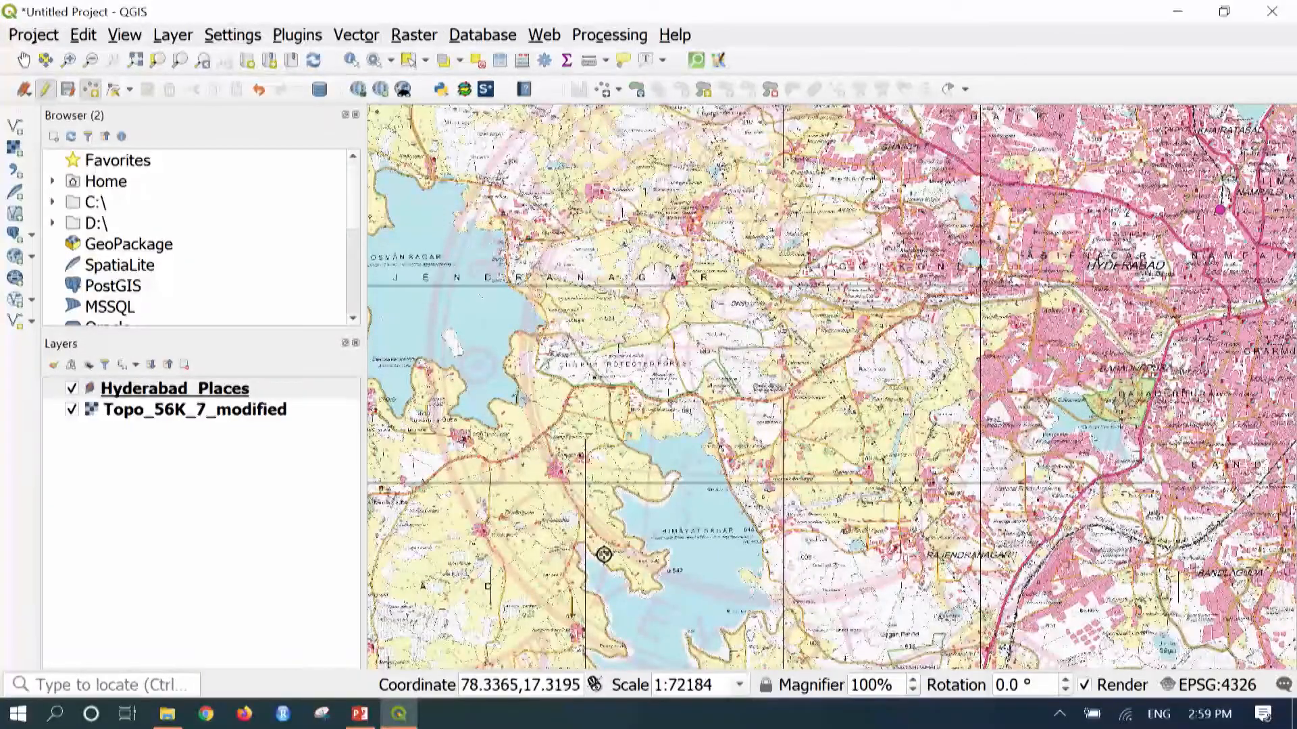
scroll(594, 521, "up", 2)
left_click_drag(471, 378, 870, 561)
left_click_drag(486, 434, 759, 497)
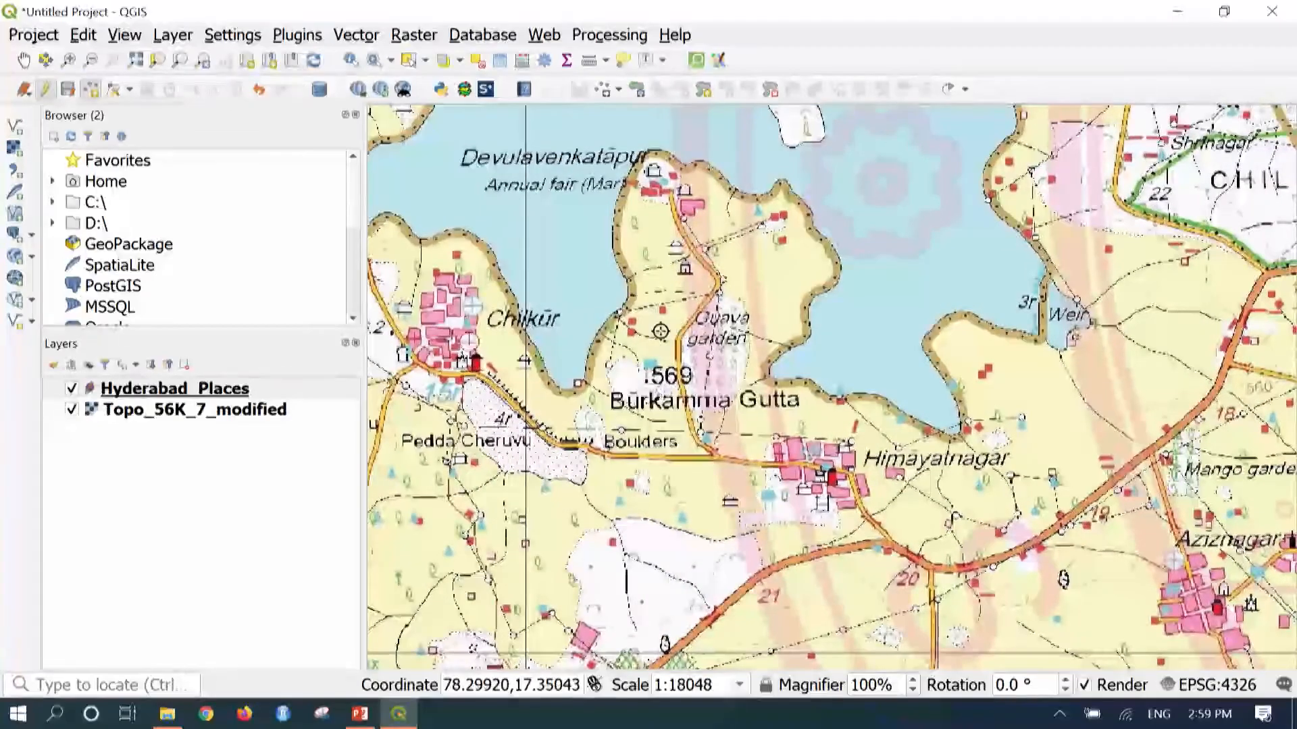
left_click_drag(585, 436, 914, 566)
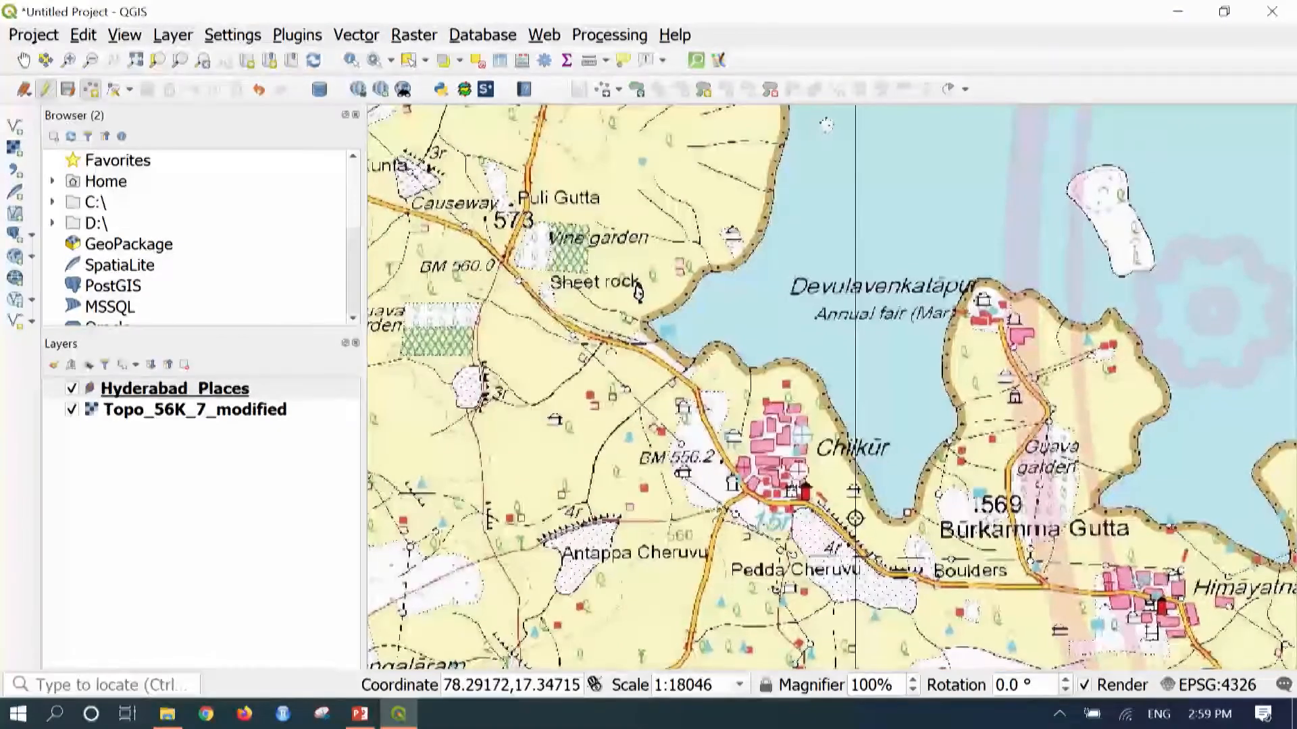
scroll(819, 489, "up", 2)
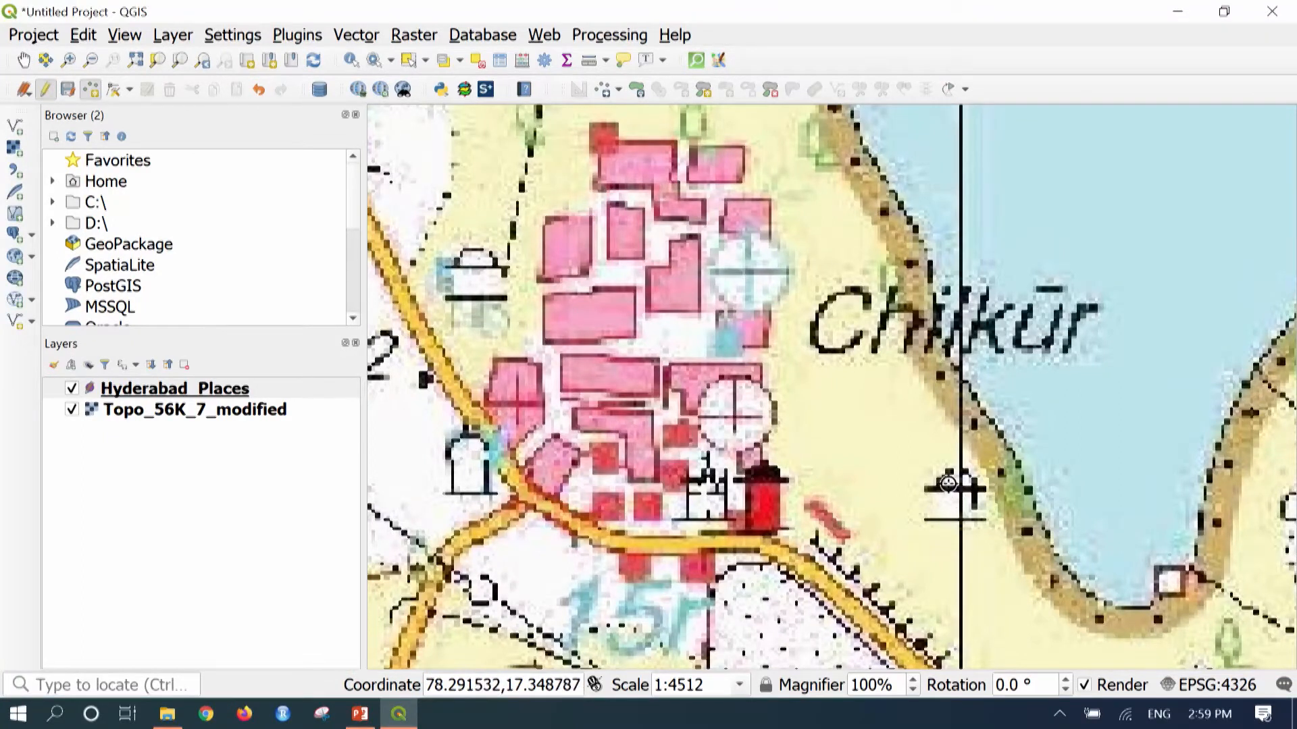
left_click(950, 495)
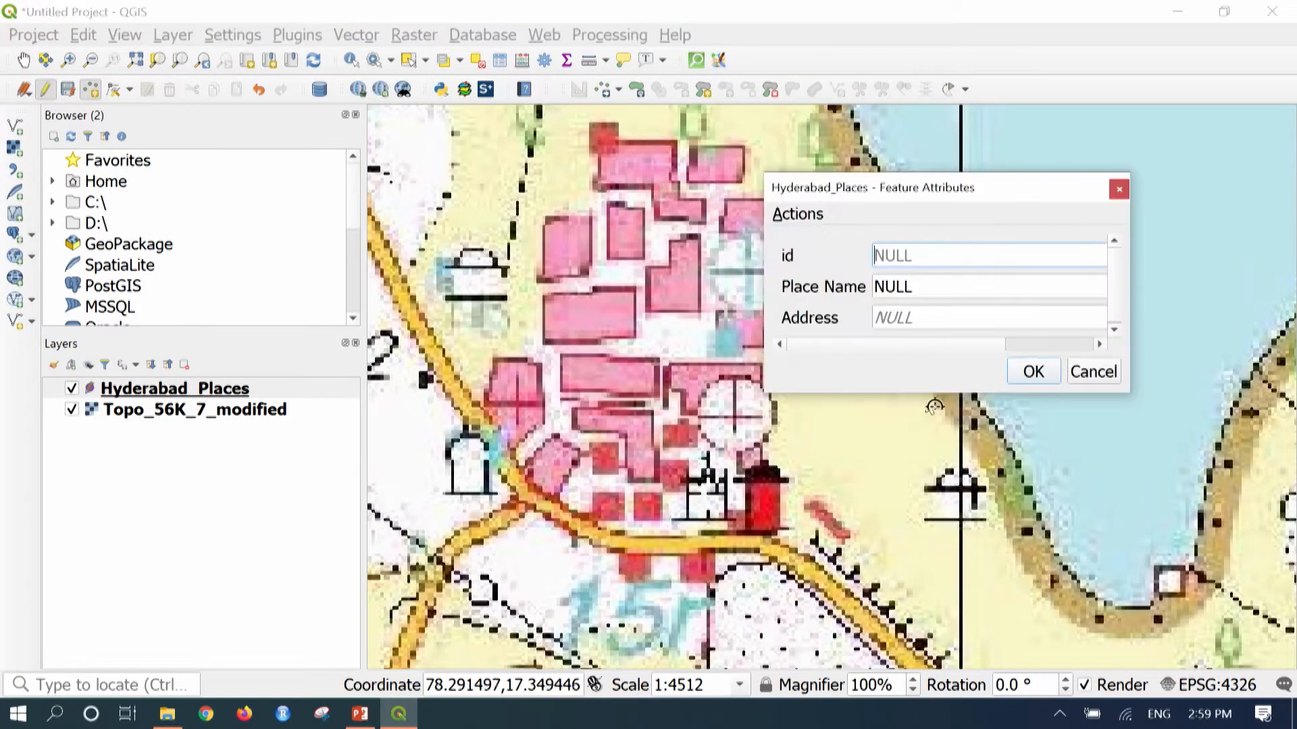
Give the new point id 3, Place Name Balaji Temple and Address Chilkur
type("3")
left_click(927, 287)
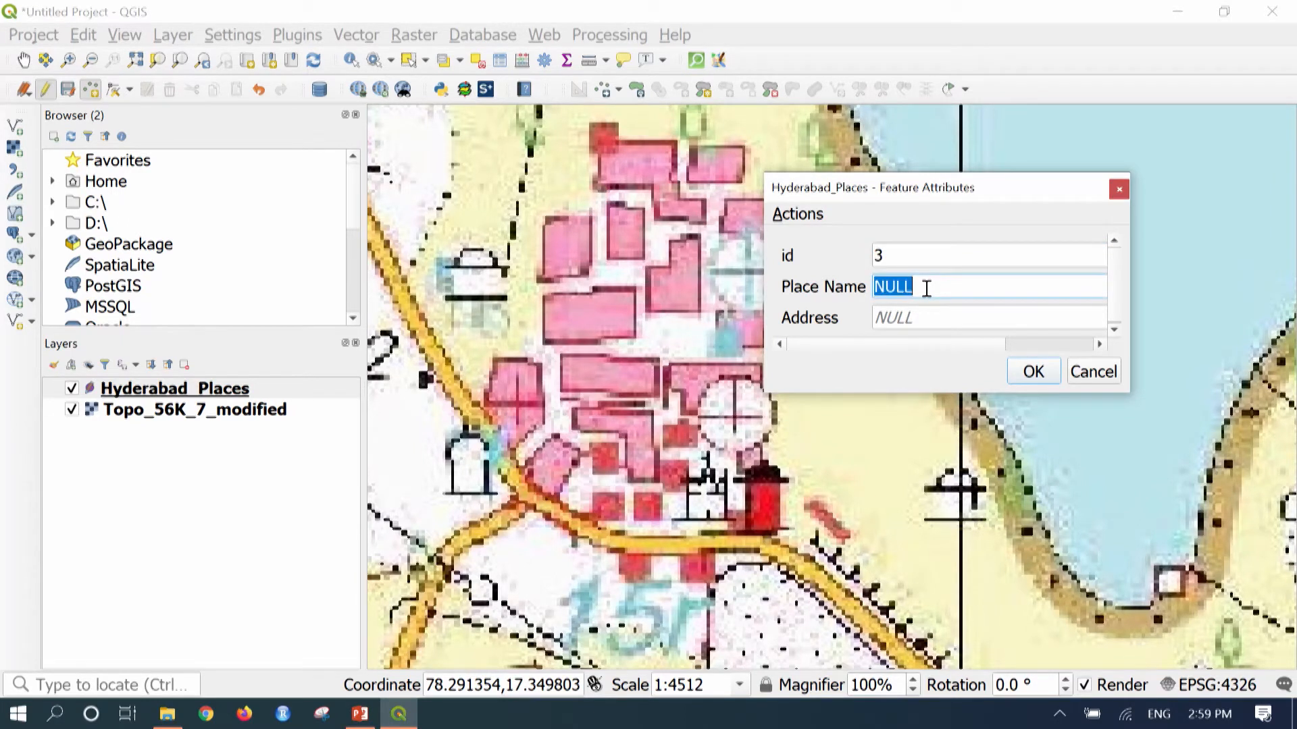
type("aji Temple")
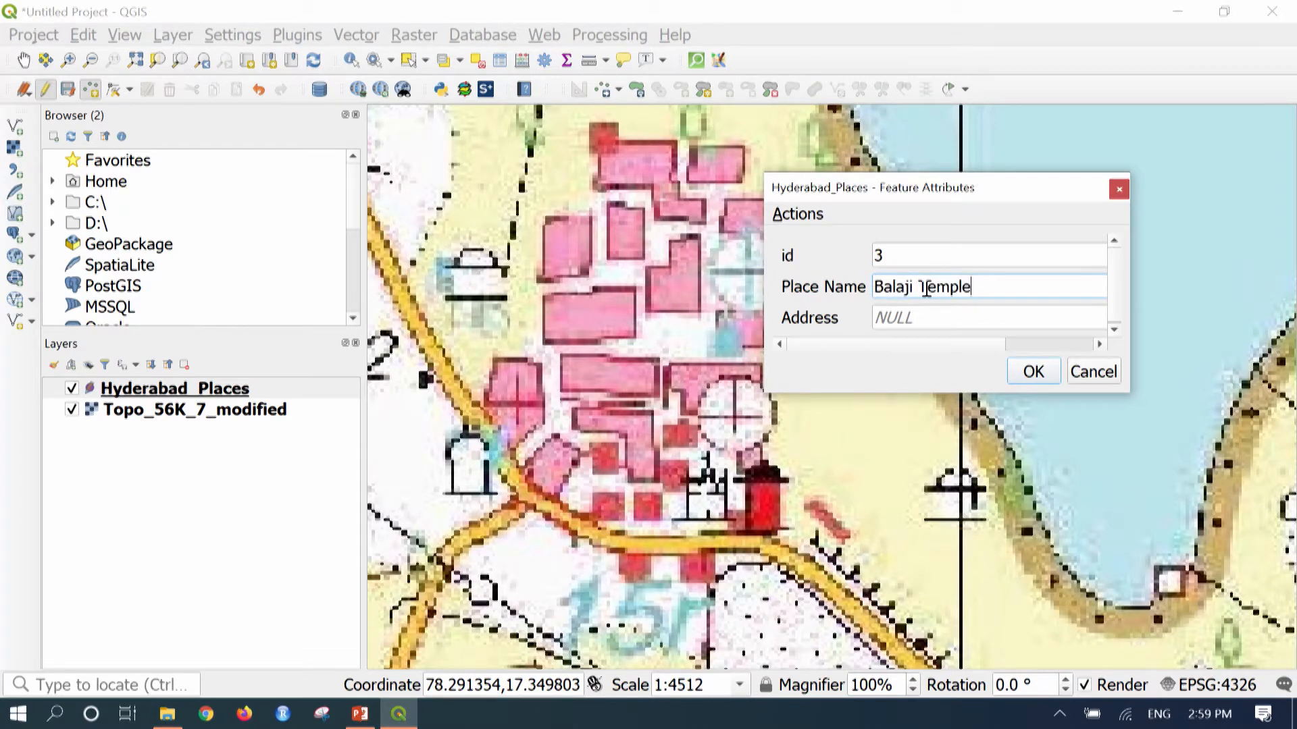
left_click(911, 323)
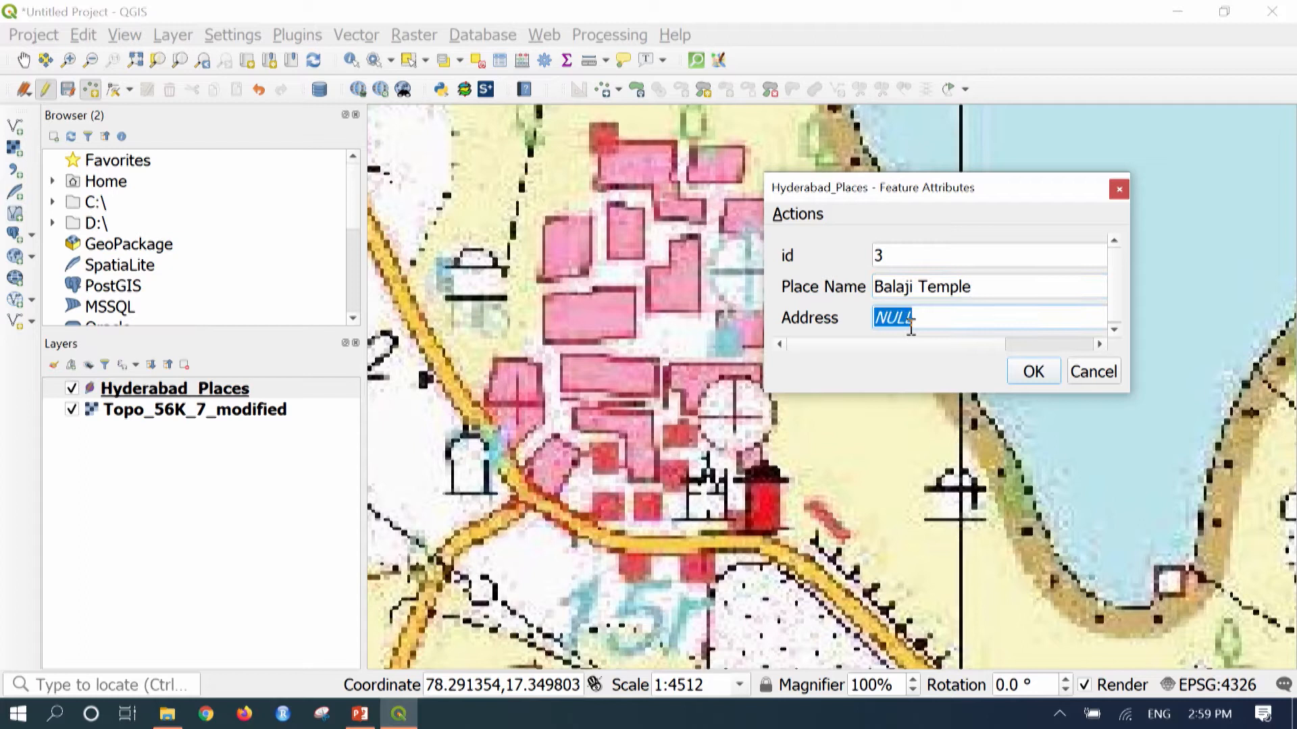
type("Chilkur")
left_click(1027, 371)
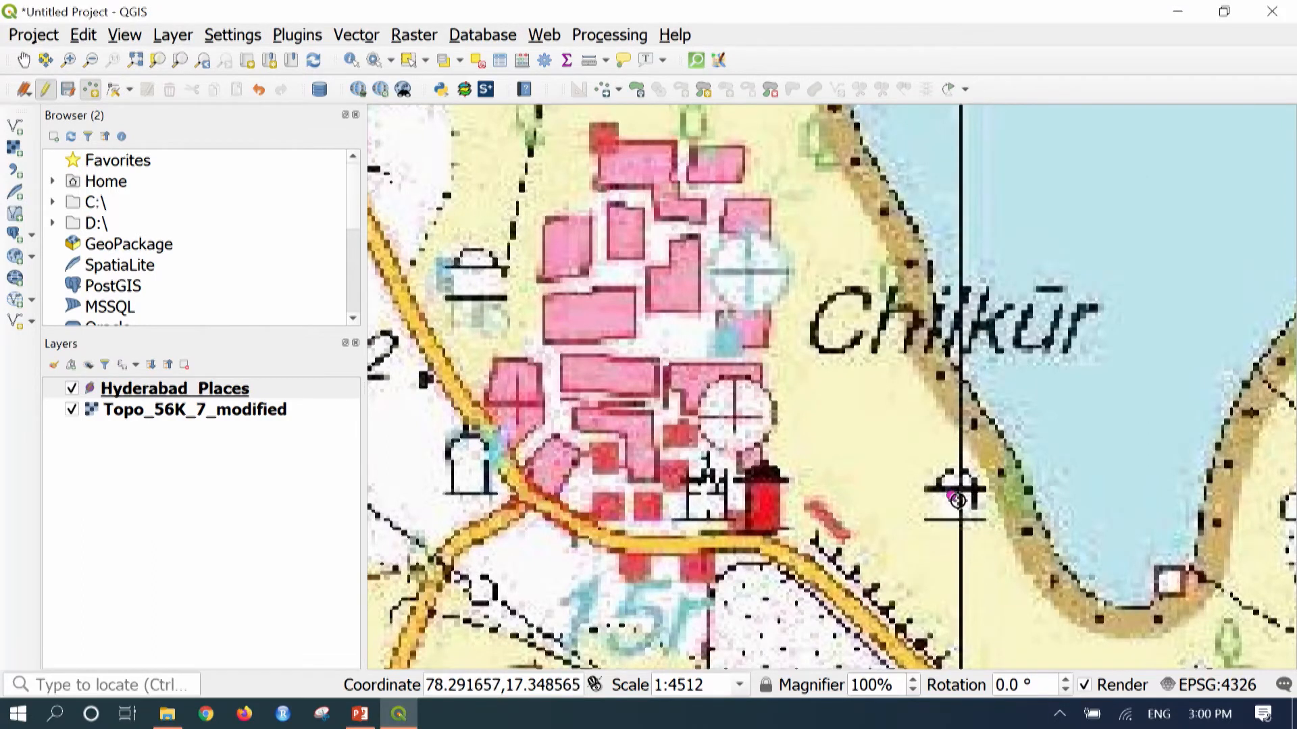
Add a point at the eastern edge of the green hatched plot below the Market (Thurs) label in Shamsabad
scroll(957, 499, "down", 3)
scroll(958, 500, "down", 3)
left_click_drag(1049, 551, 925, 429)
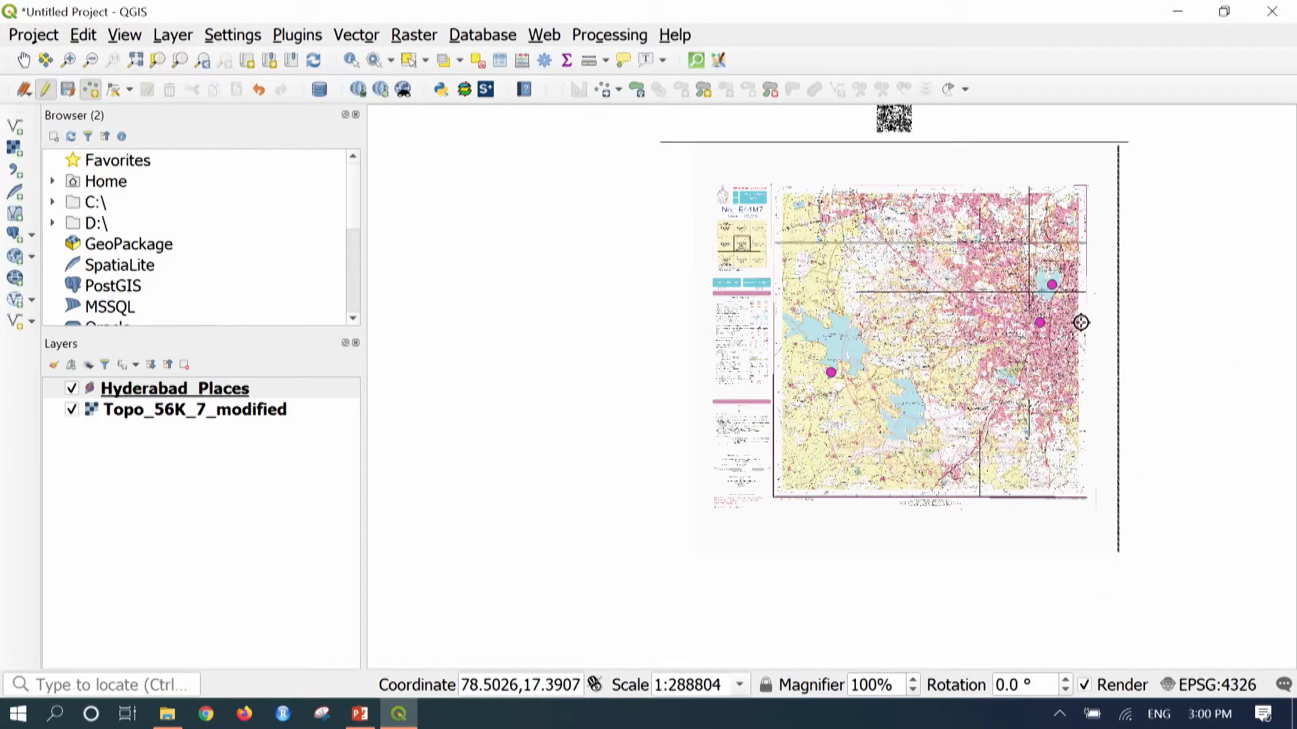
scroll(961, 477, "up", 2)
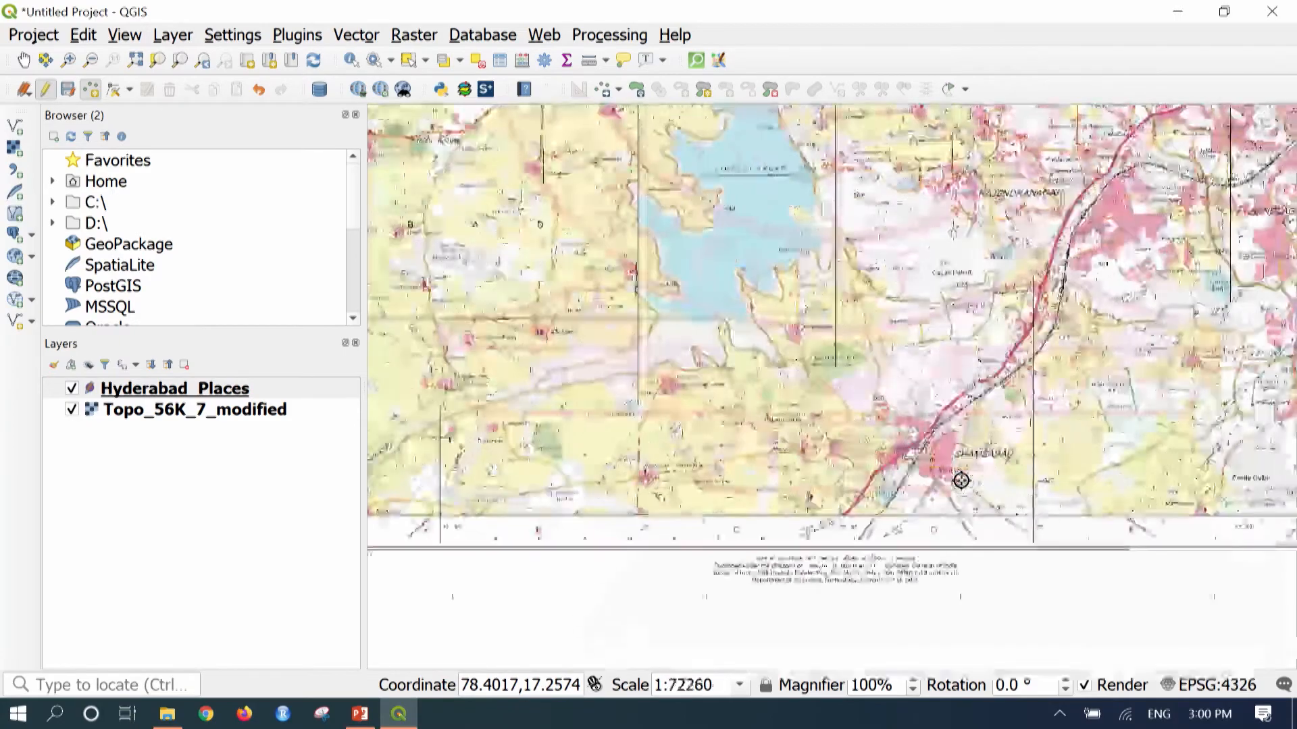
scroll(935, 478, "up", 1)
scroll(972, 472, "up", 1)
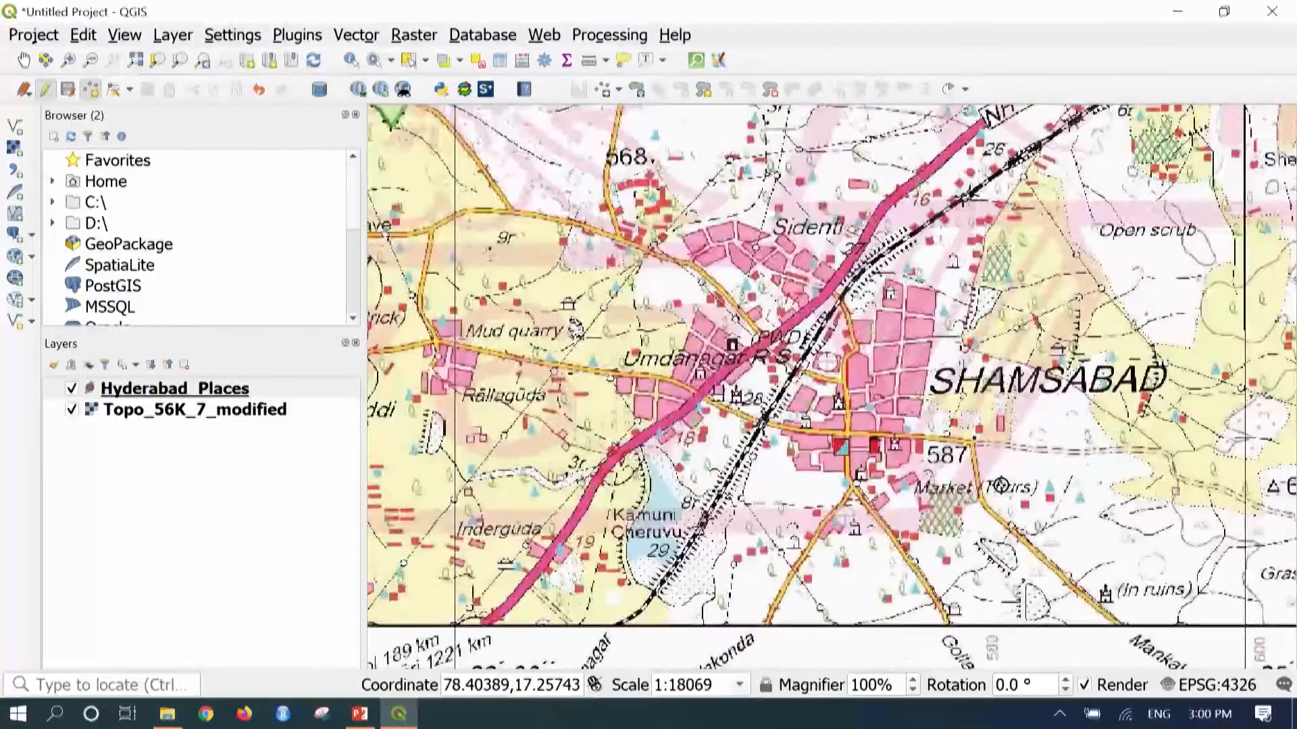
scroll(972, 528, "up", 1)
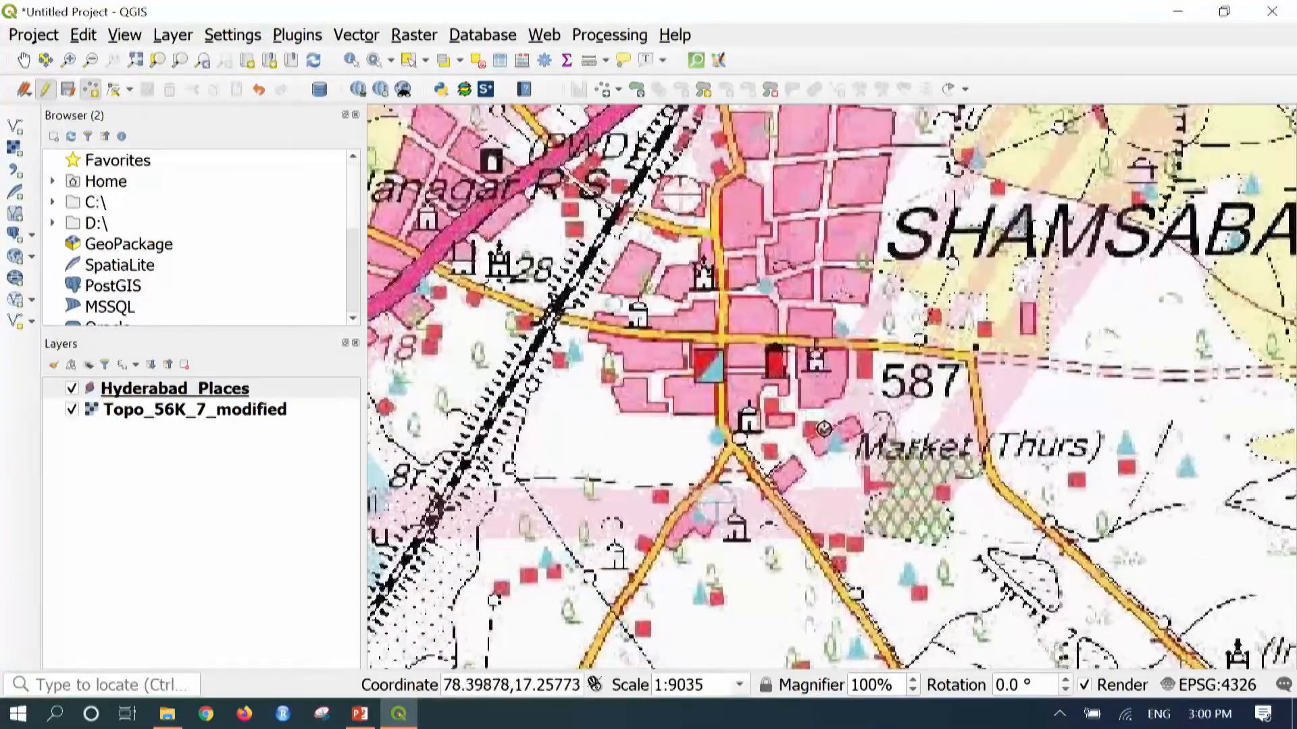
left_click_drag(989, 488, 763, 527)
left_click_drag(875, 531, 834, 379)
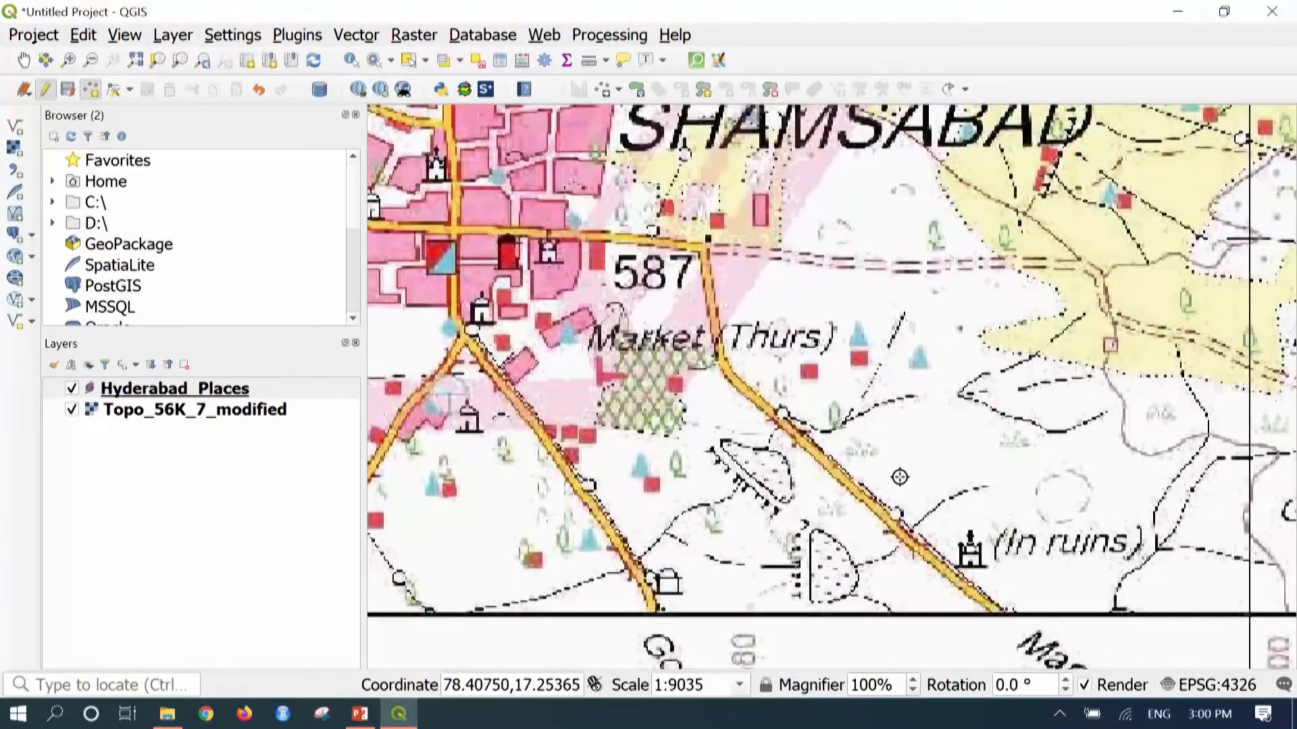
left_click(680, 382)
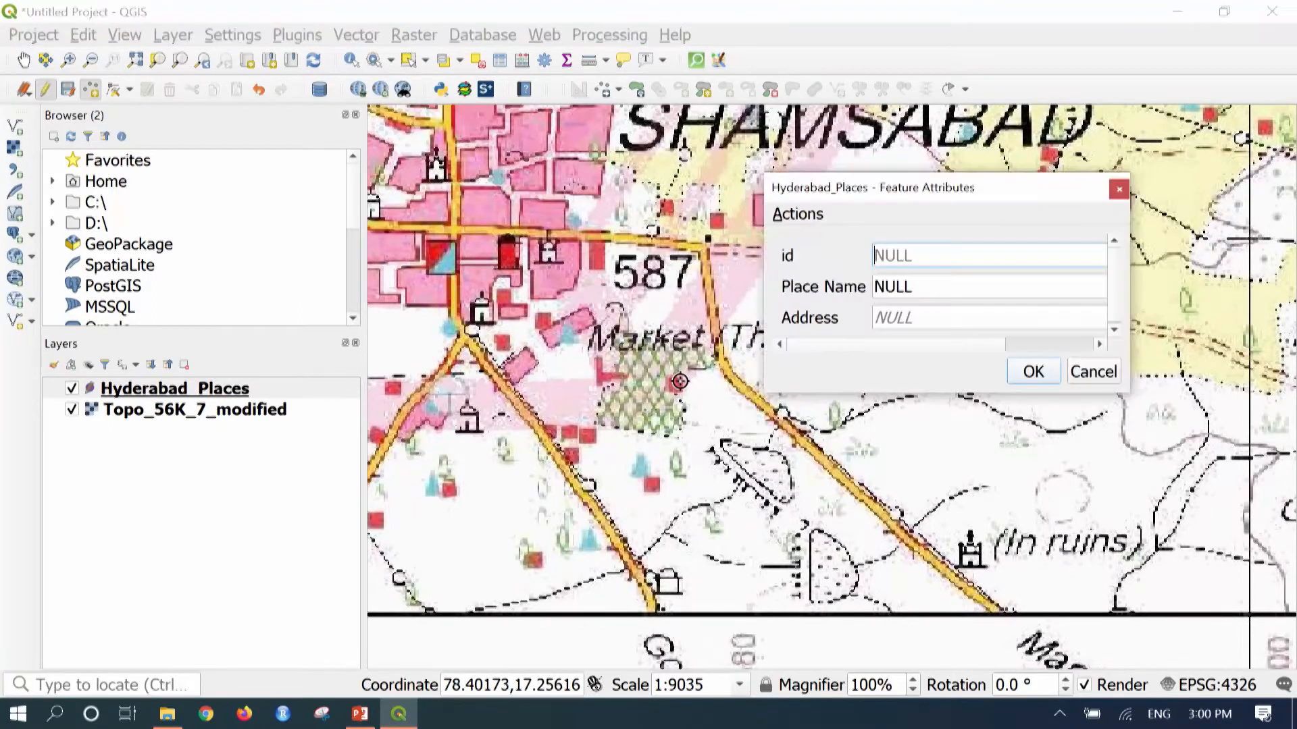
Give the new point id 4, Place Name Market and Address Shamshabad
left_click(995, 248)
type("4")
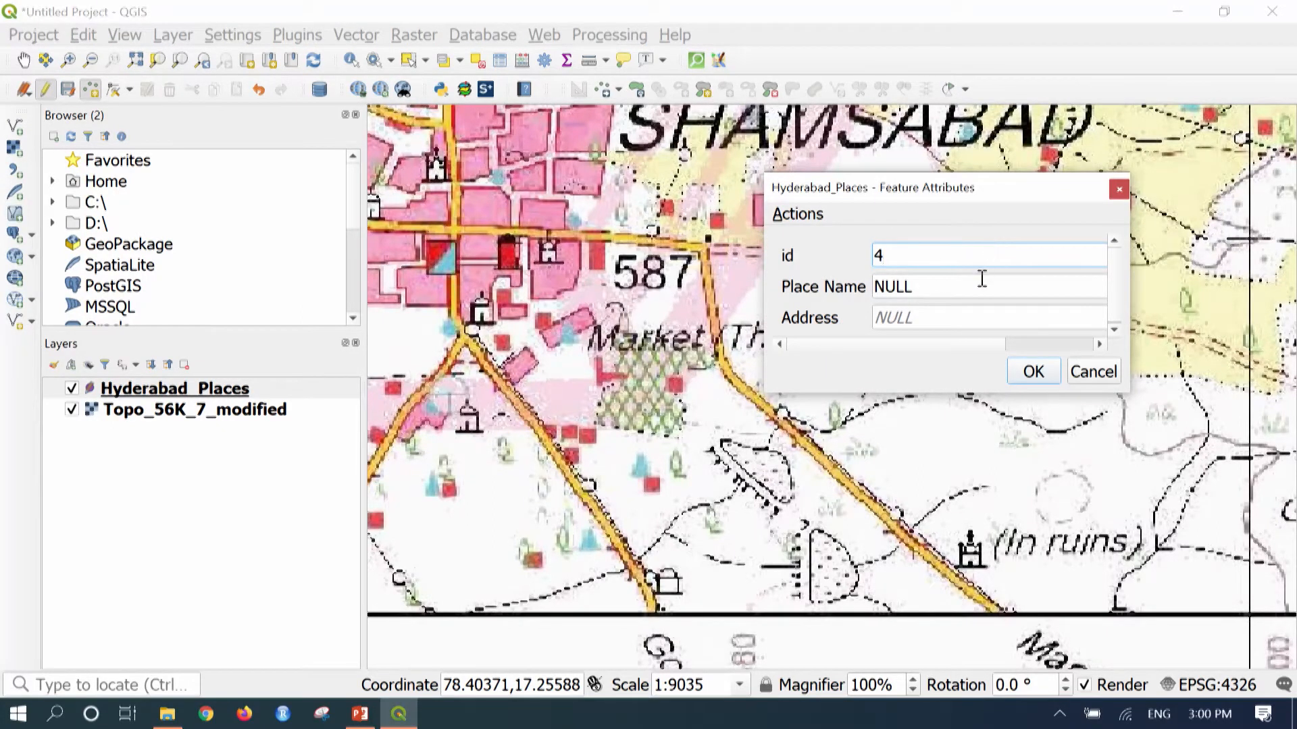
left_click(952, 289)
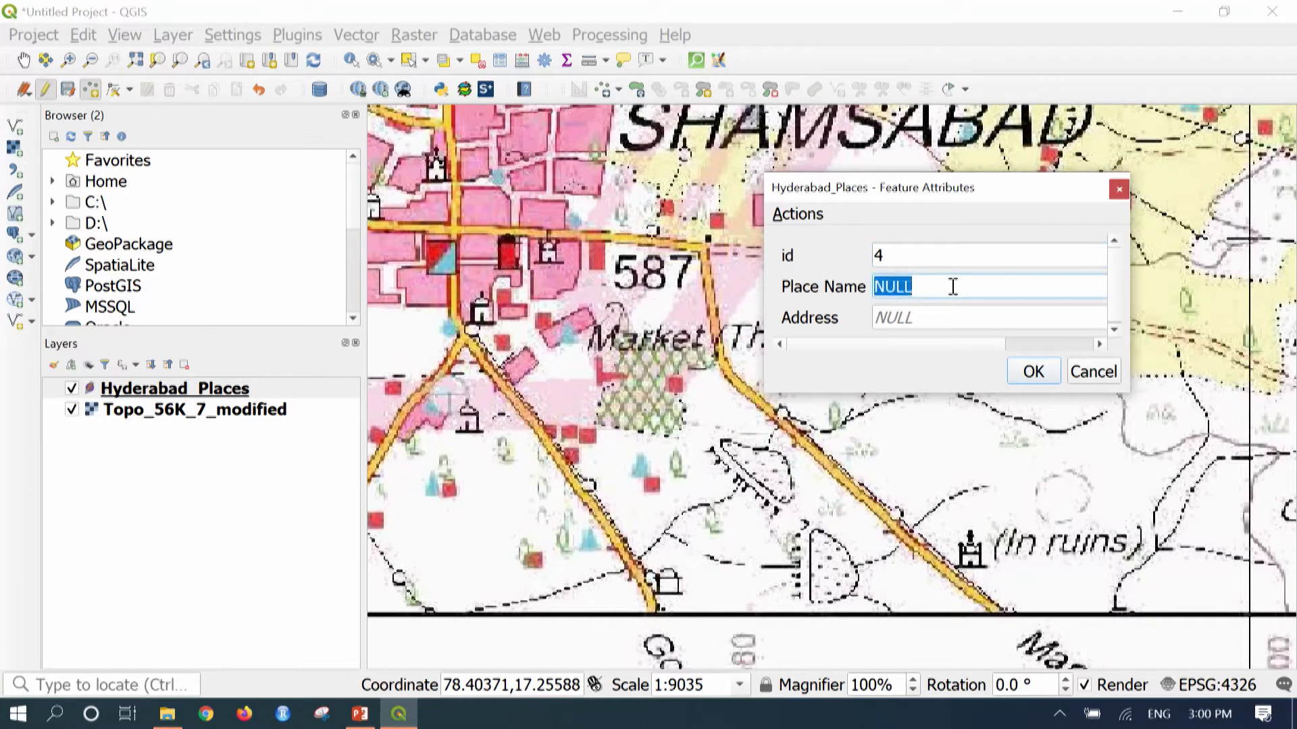
type("kM")
key("BackSpace")
key("BackSpace")
type("Marker")
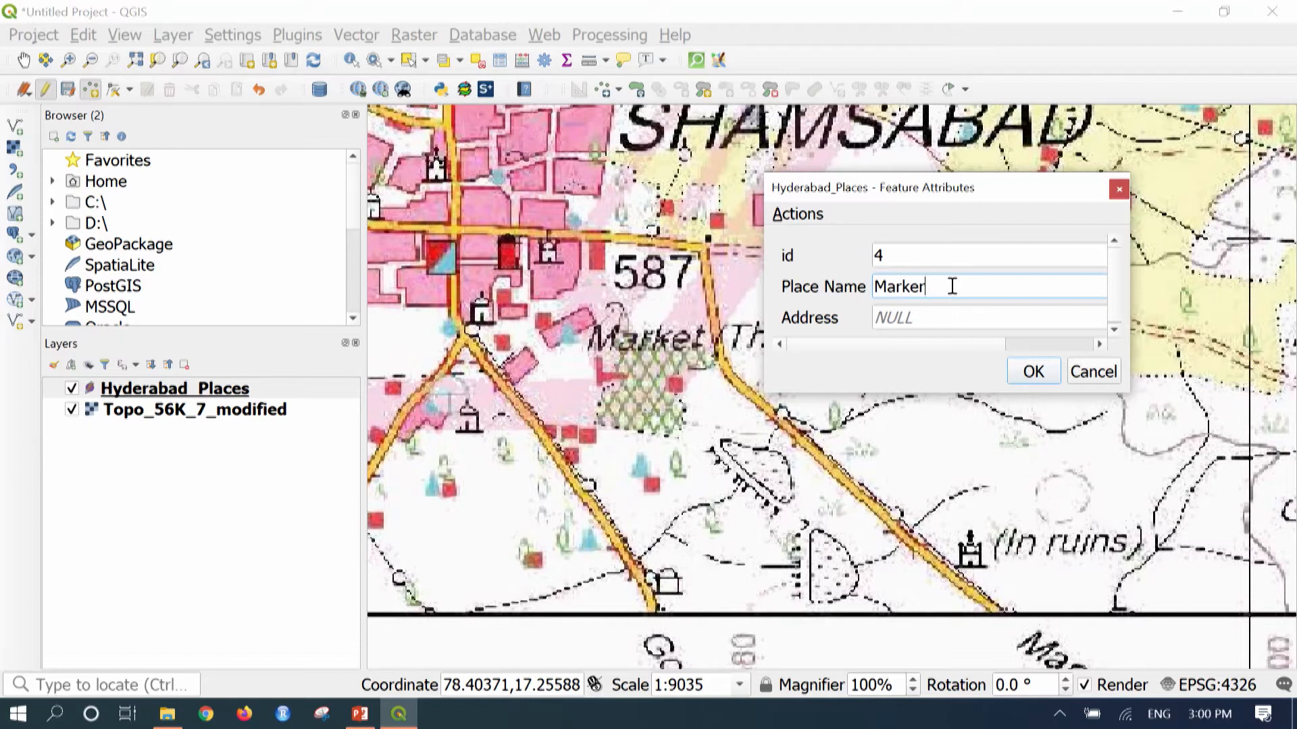
key("BackSpace")
type("t")
left_click(928, 318)
type("Shamshabad")
left_click(1032, 371)
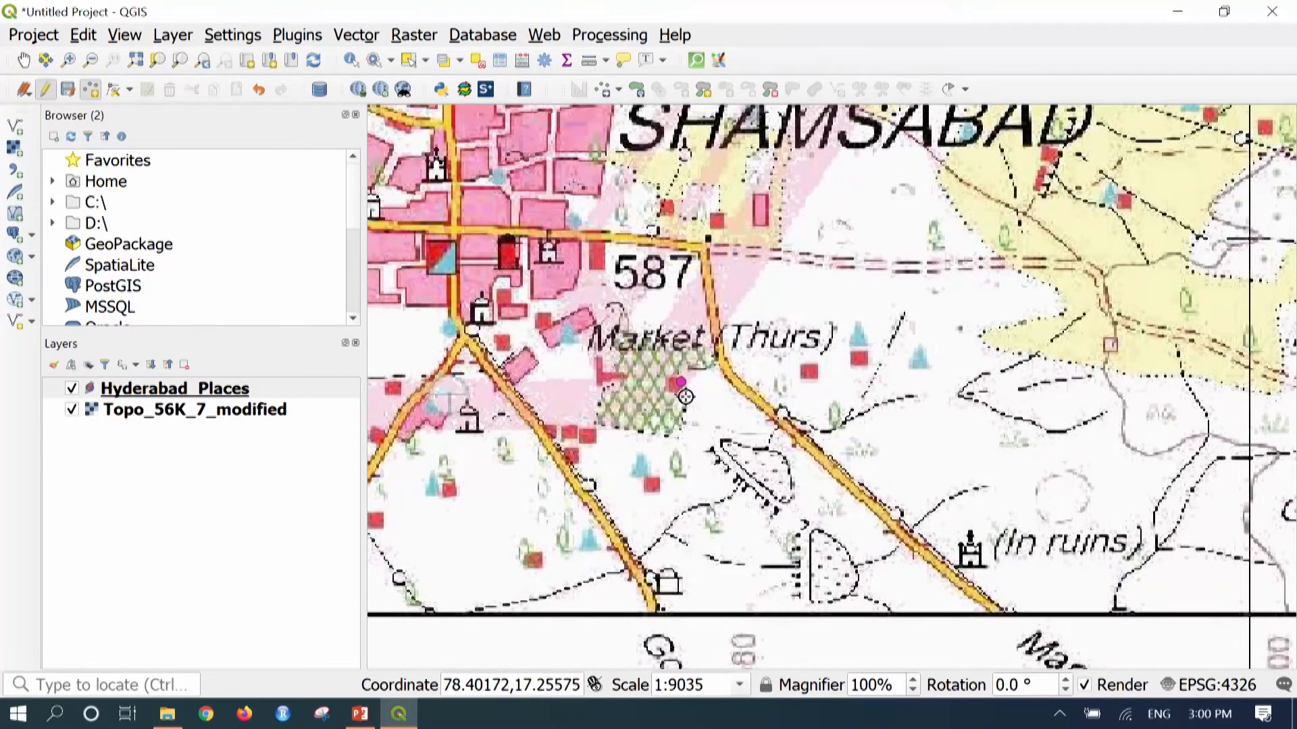
End the editing session on the Hyderabad_Places layer and save its changes
scroll(784, 459, "down", 2)
scroll(783, 460, "down", 2)
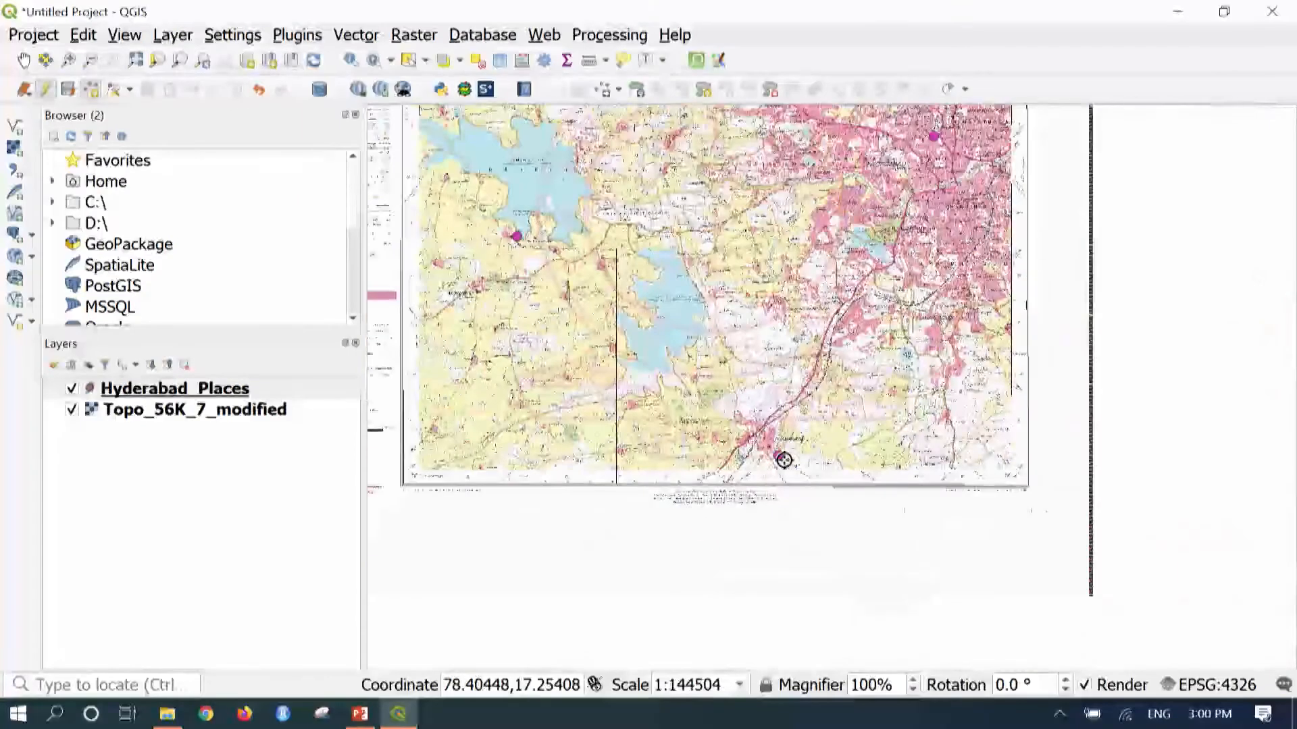
scroll(783, 460, "down", 1)
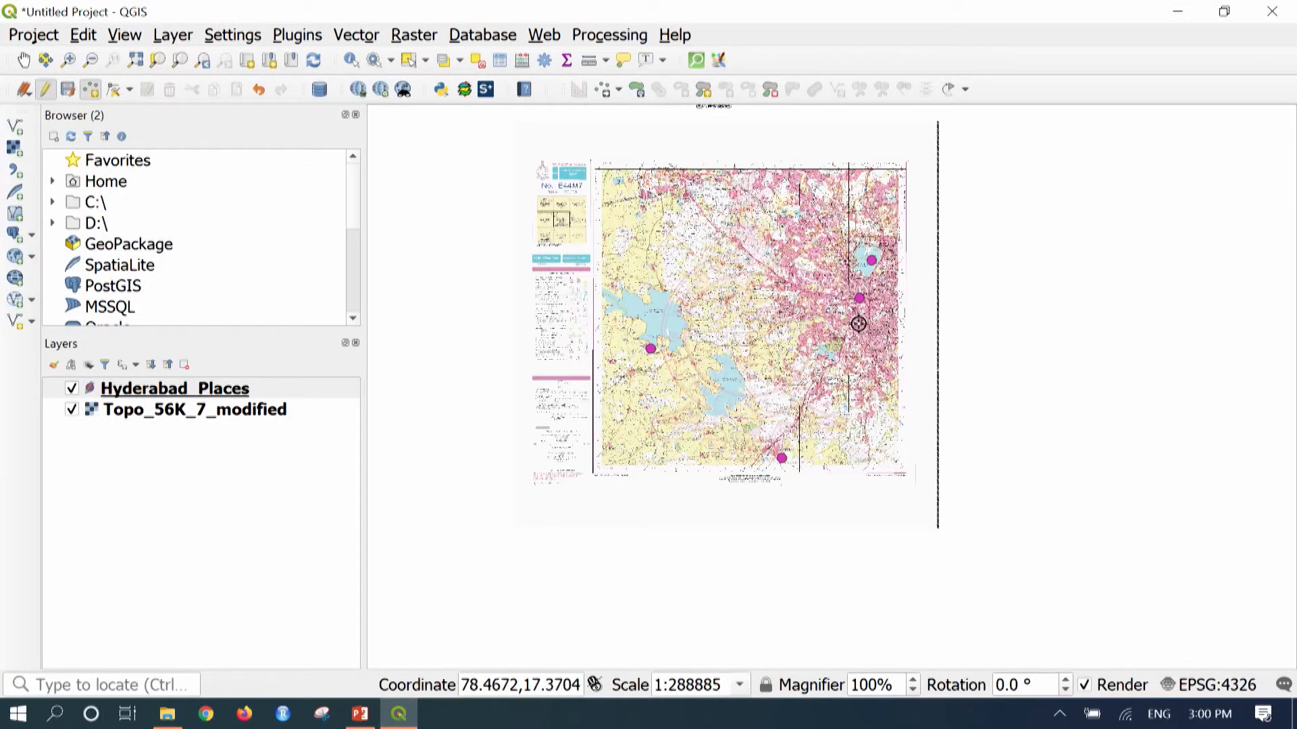
left_click(304, 393)
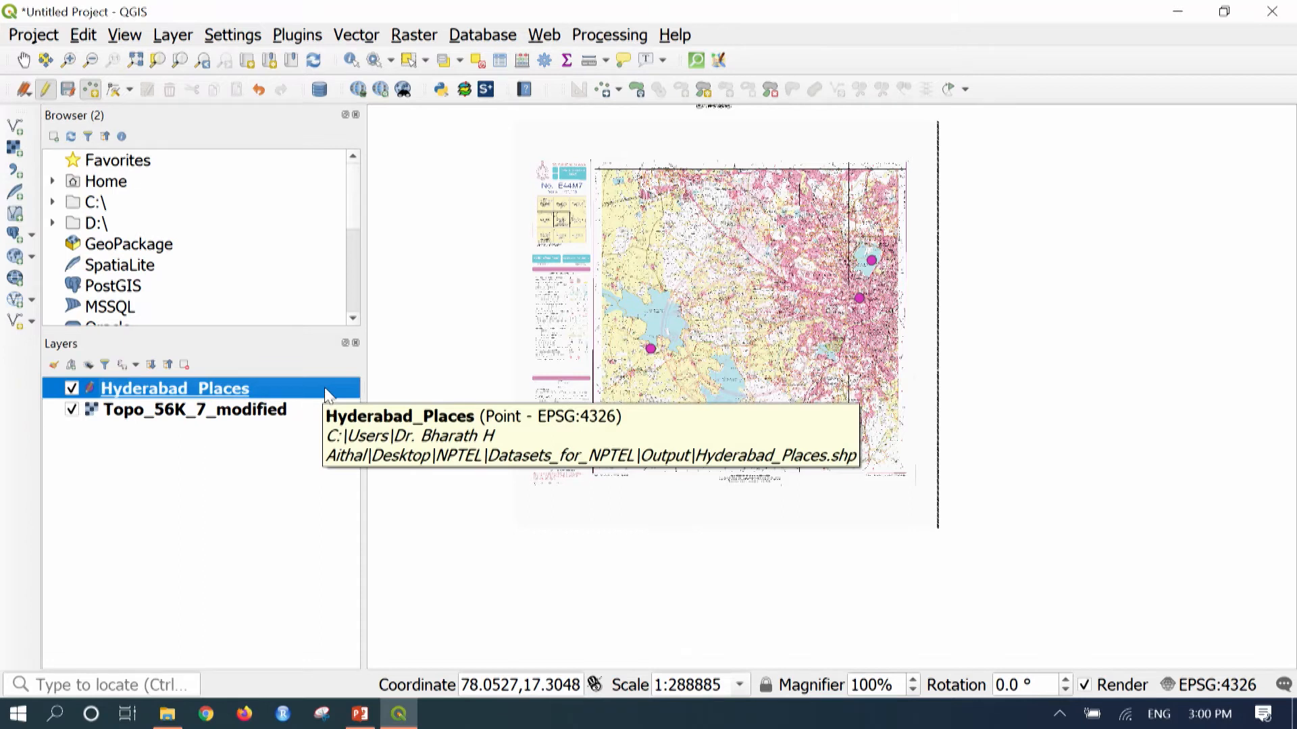
right_click(323, 390)
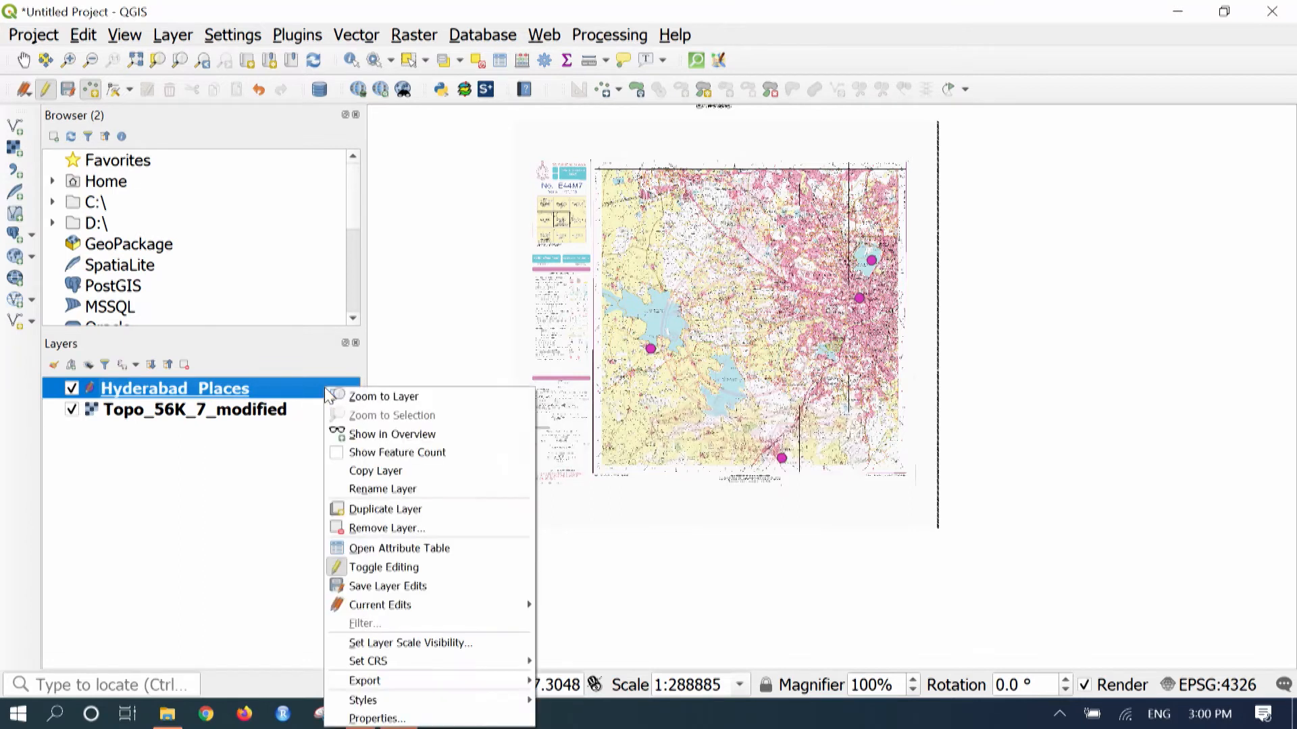
left_click(420, 575)
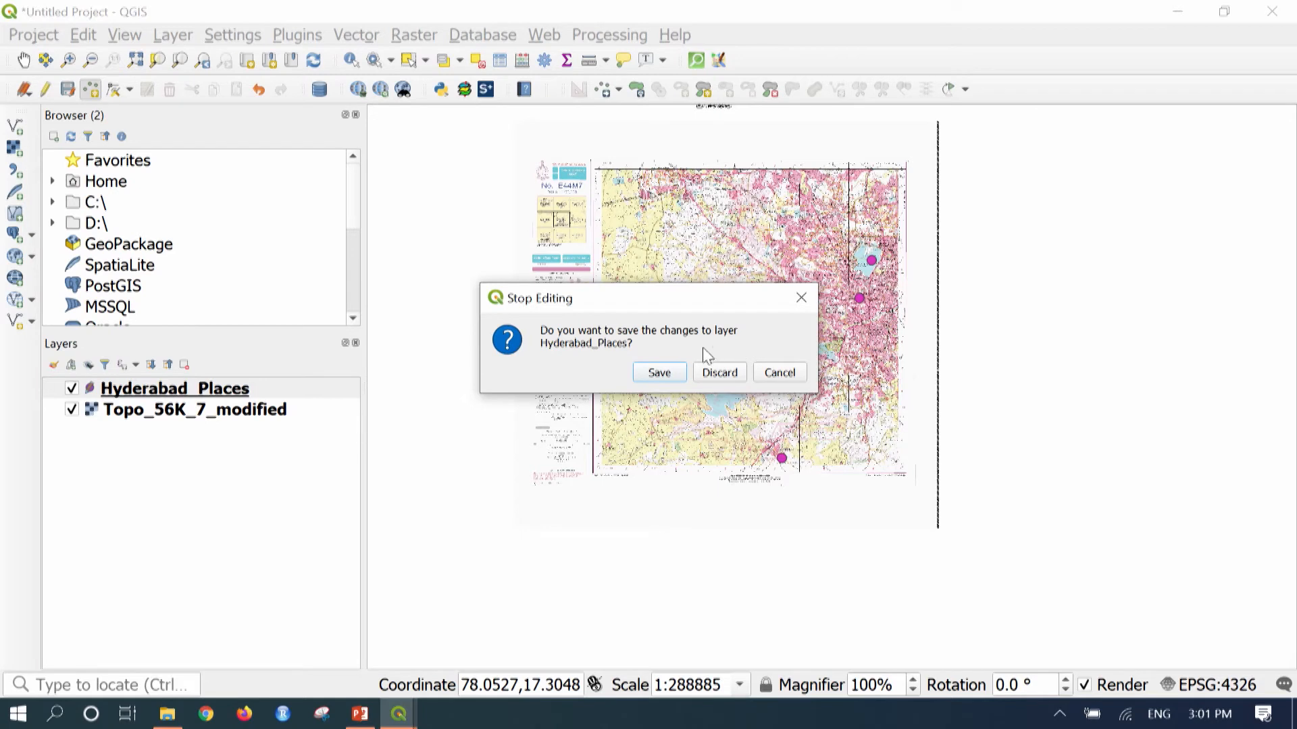
left_click(660, 375)
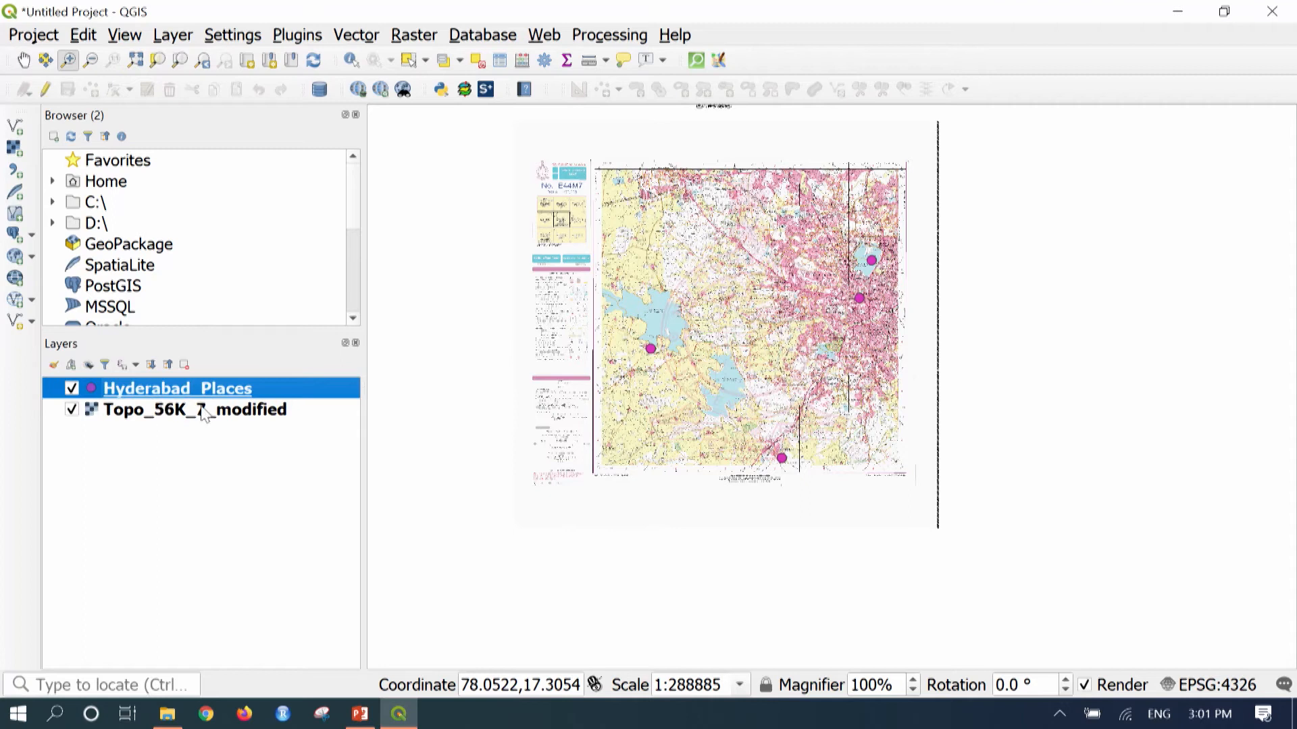
Open the Hyderabad_Places attribute table, fit the Place Name and Address columns to their contents, and sort the rows by ascending id
right_click(309, 389)
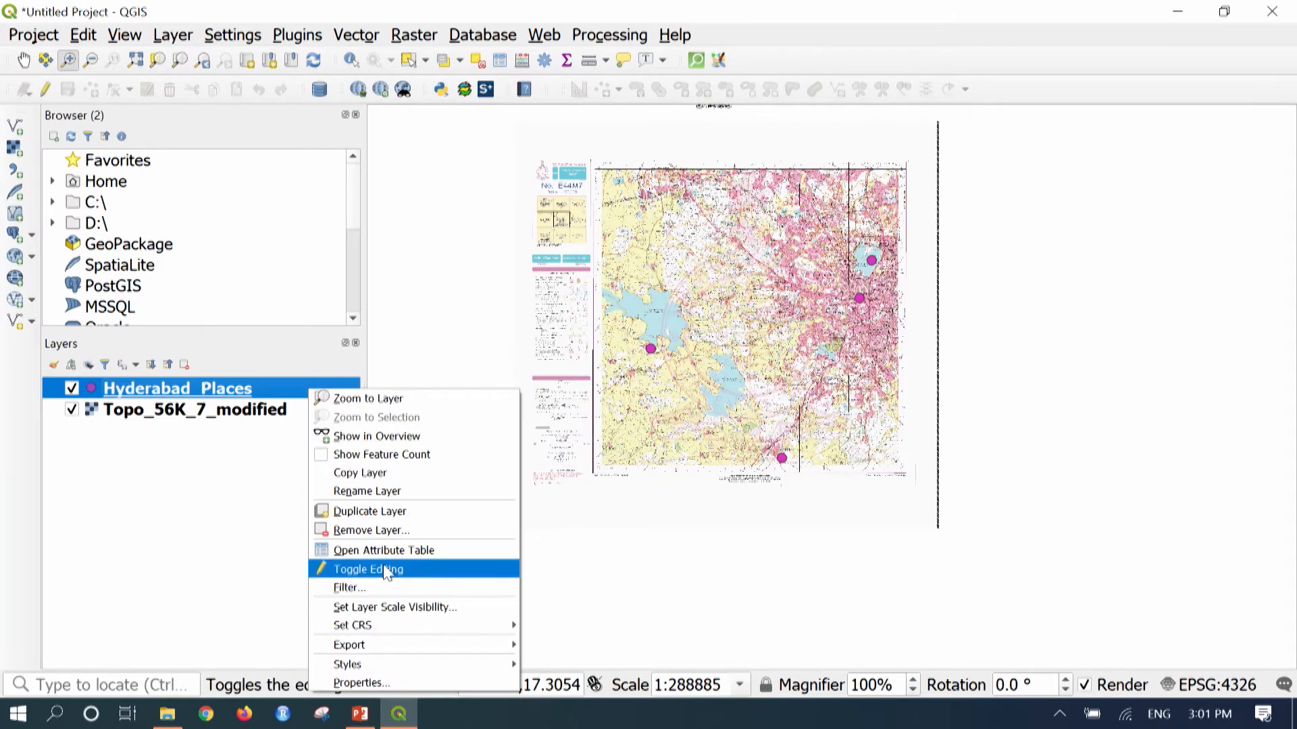
left_click(398, 551)
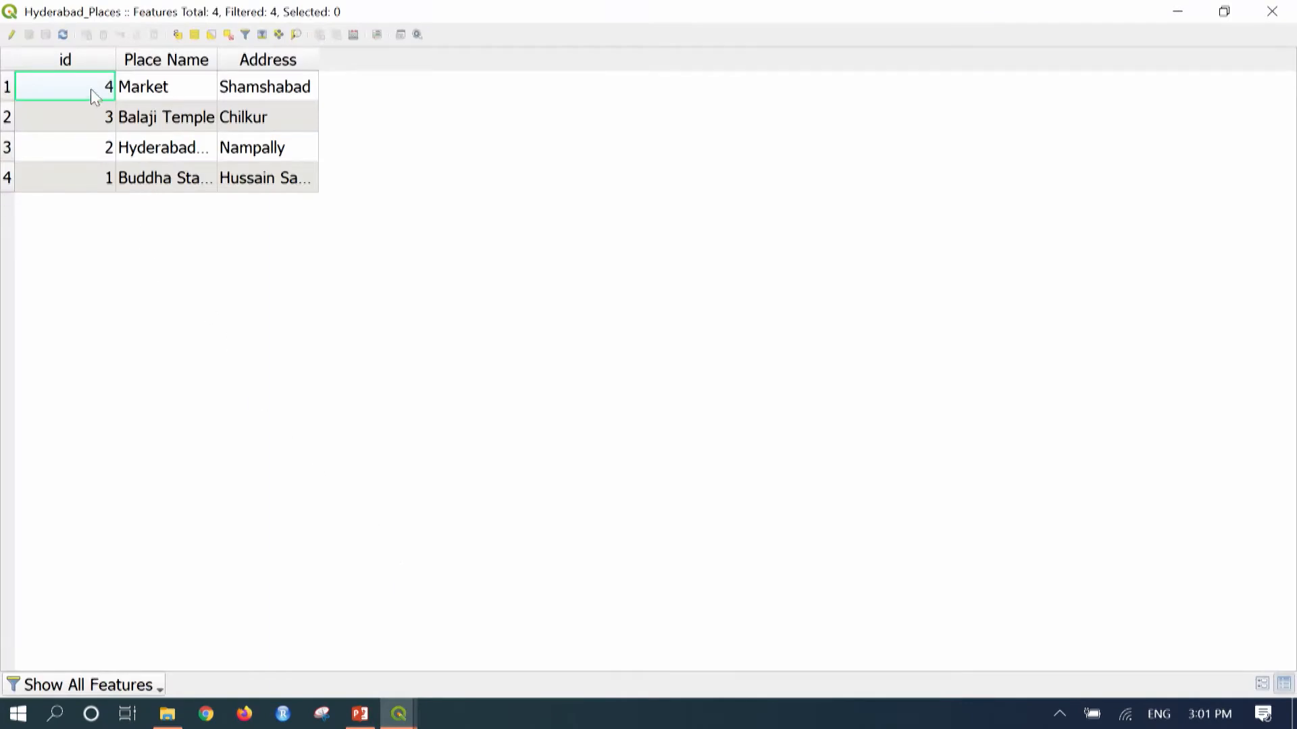
left_click(73, 58)
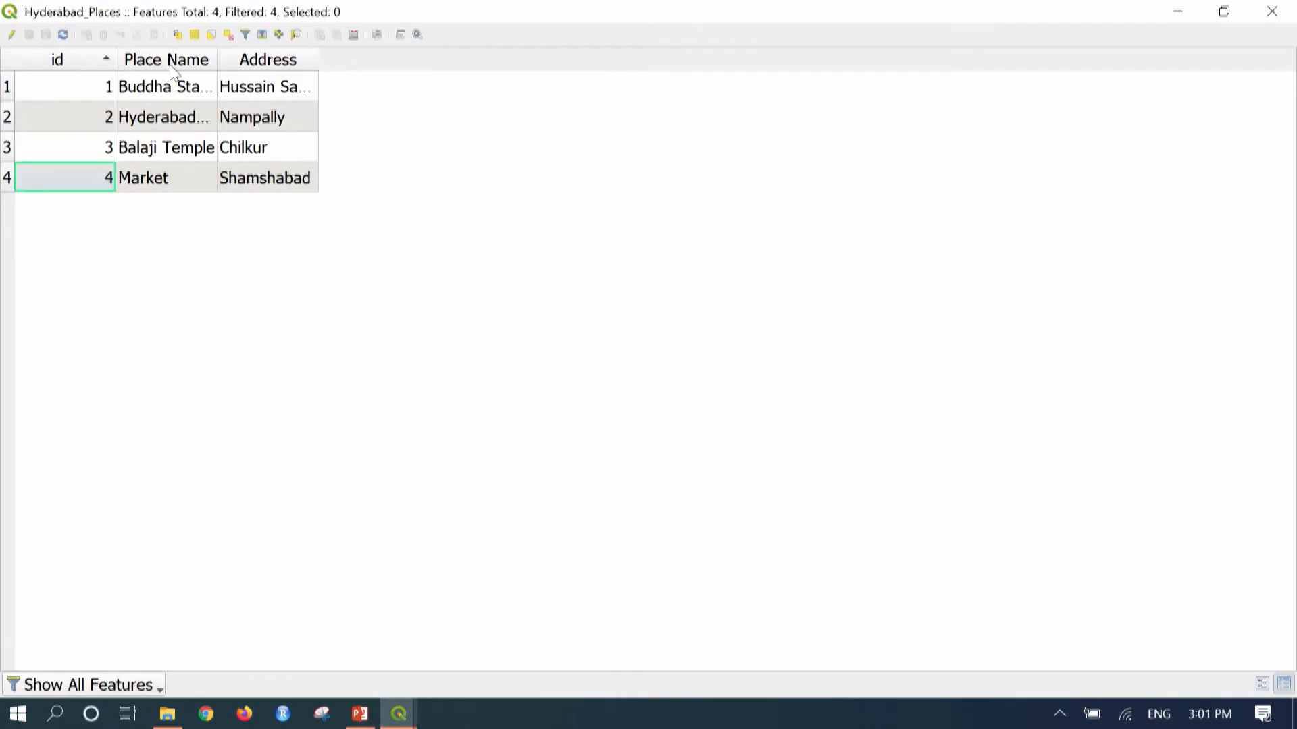
double_click(217, 58)
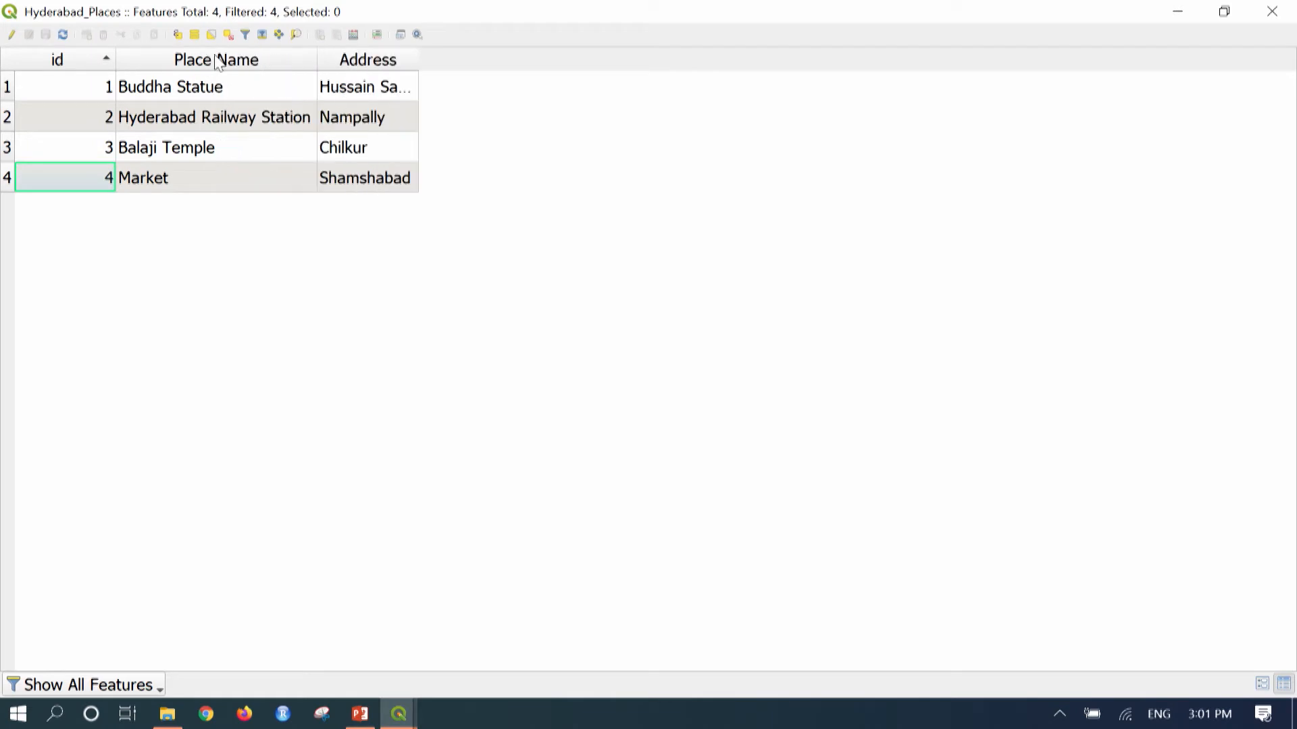
left_click(413, 62)
double_click(419, 60)
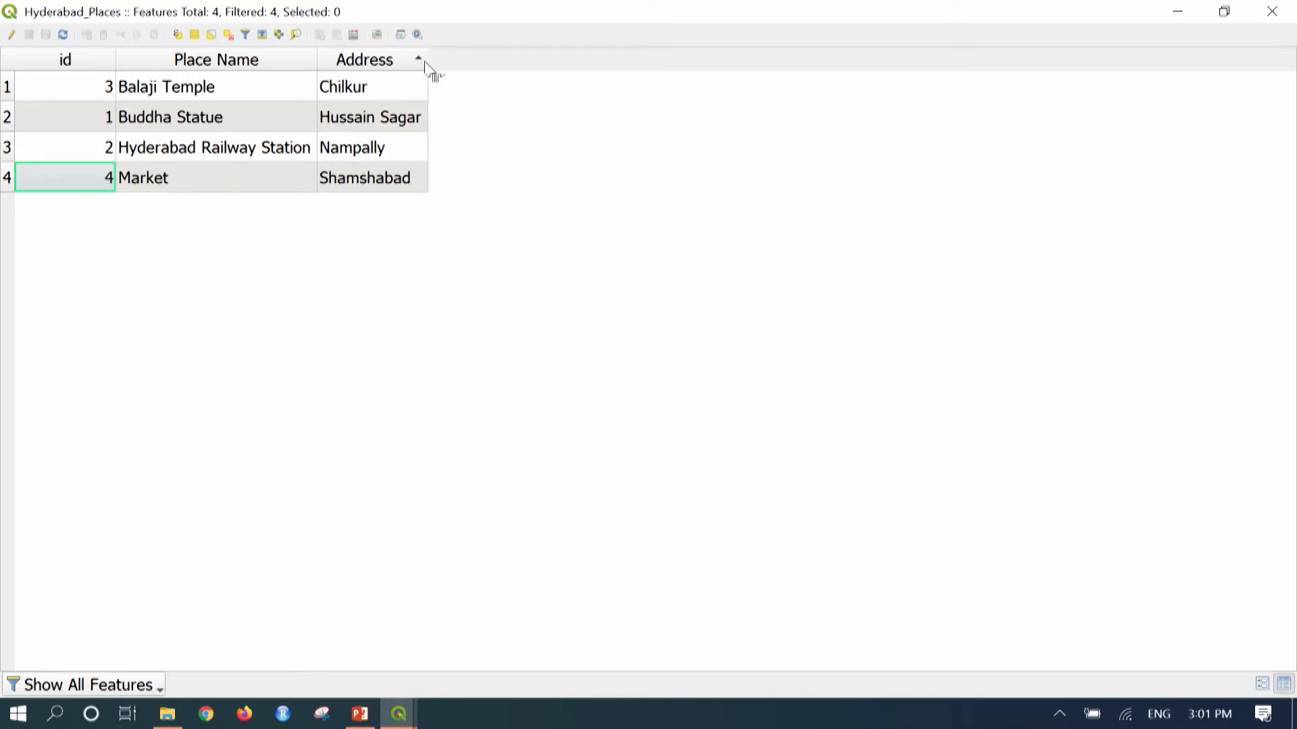
left_click(102, 65)
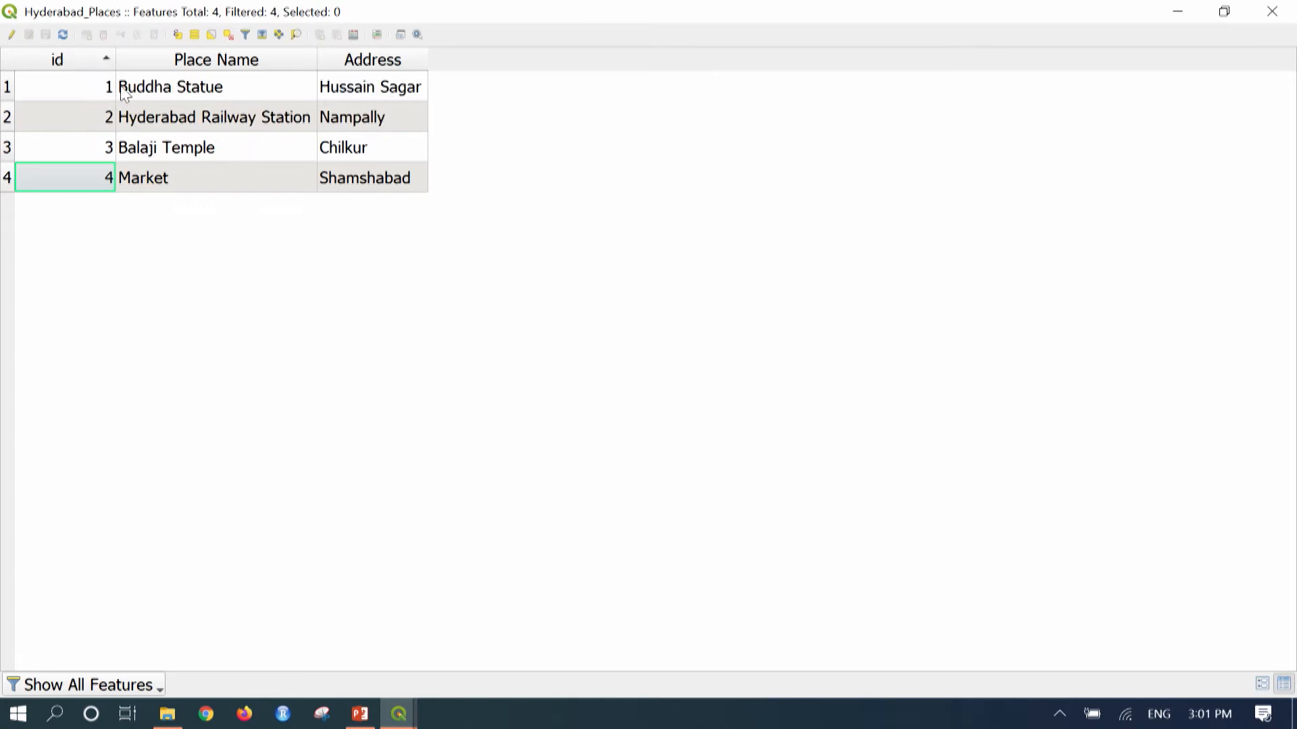
left_click(82, 89)
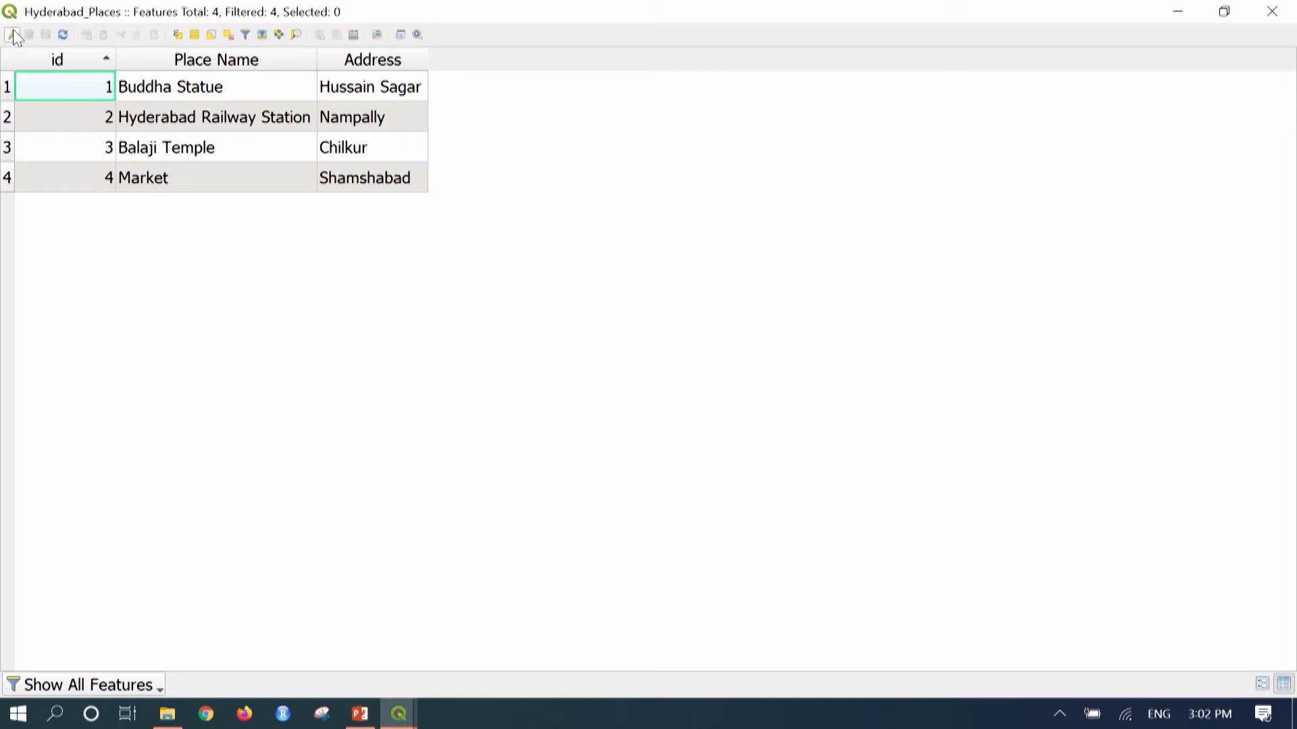
Enable editing on the table and set up a new Field Calculator field named Latitude, type Decimal number (real), length 10, precision 3
left_click(13, 35)
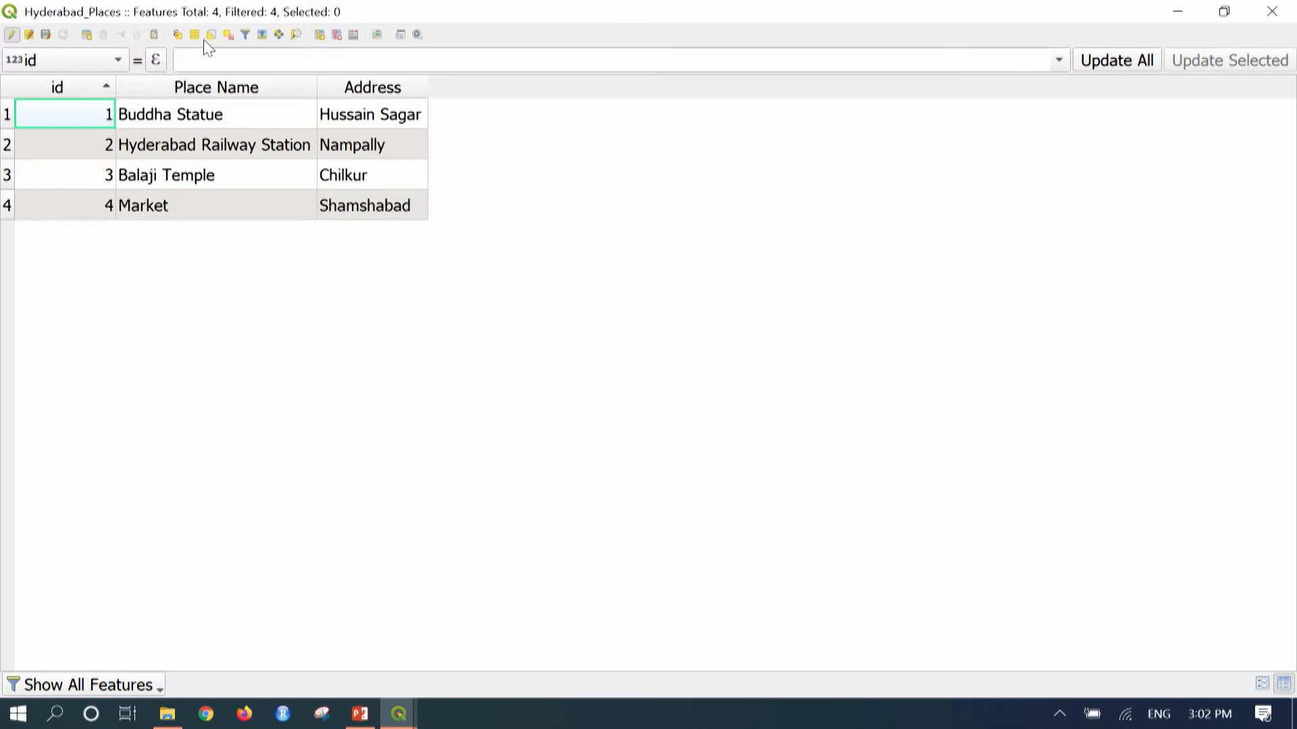
left_click(358, 39)
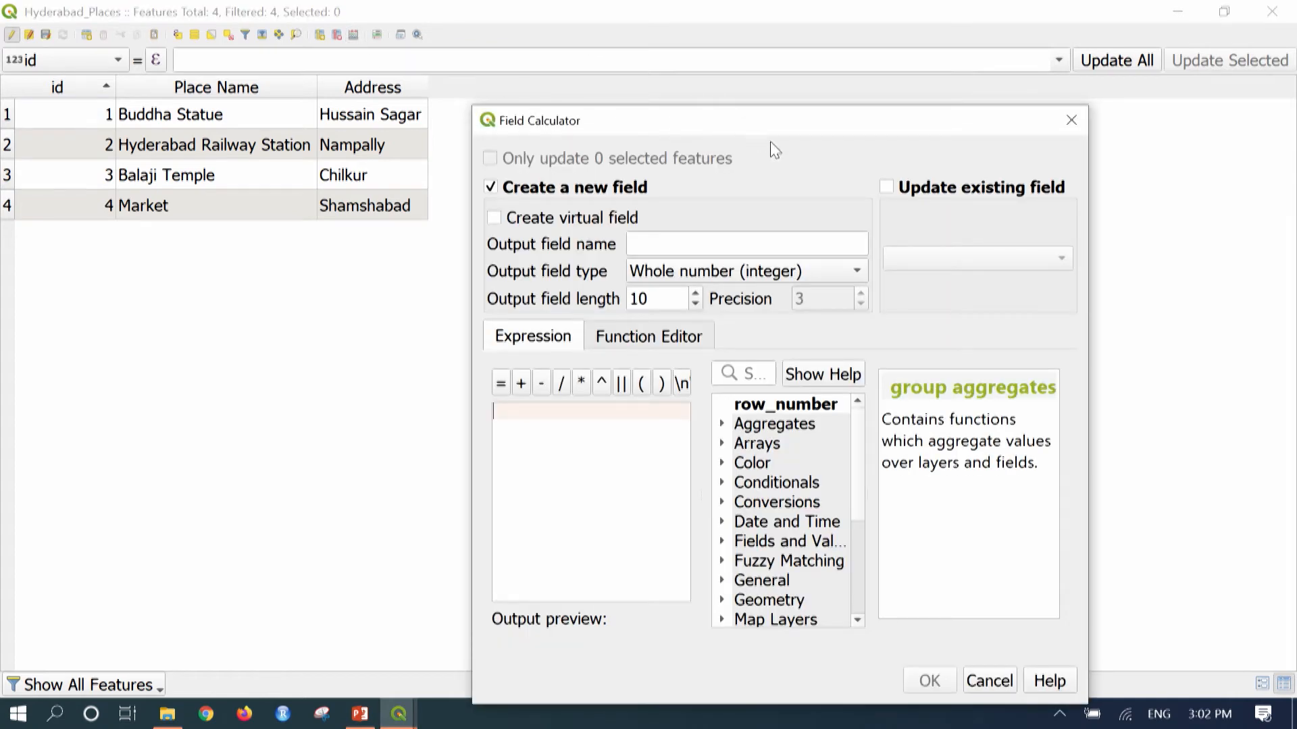
left_click_drag(772, 136, 743, 52)
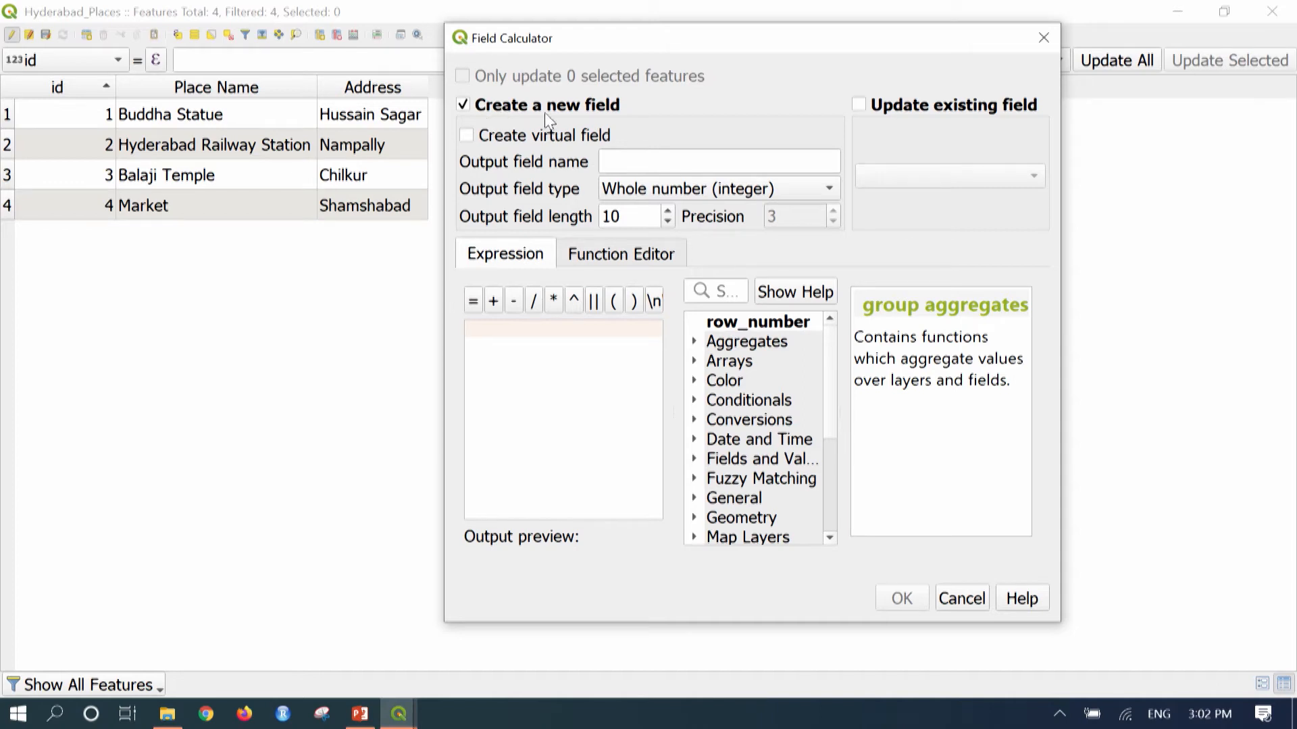
left_click(623, 166)
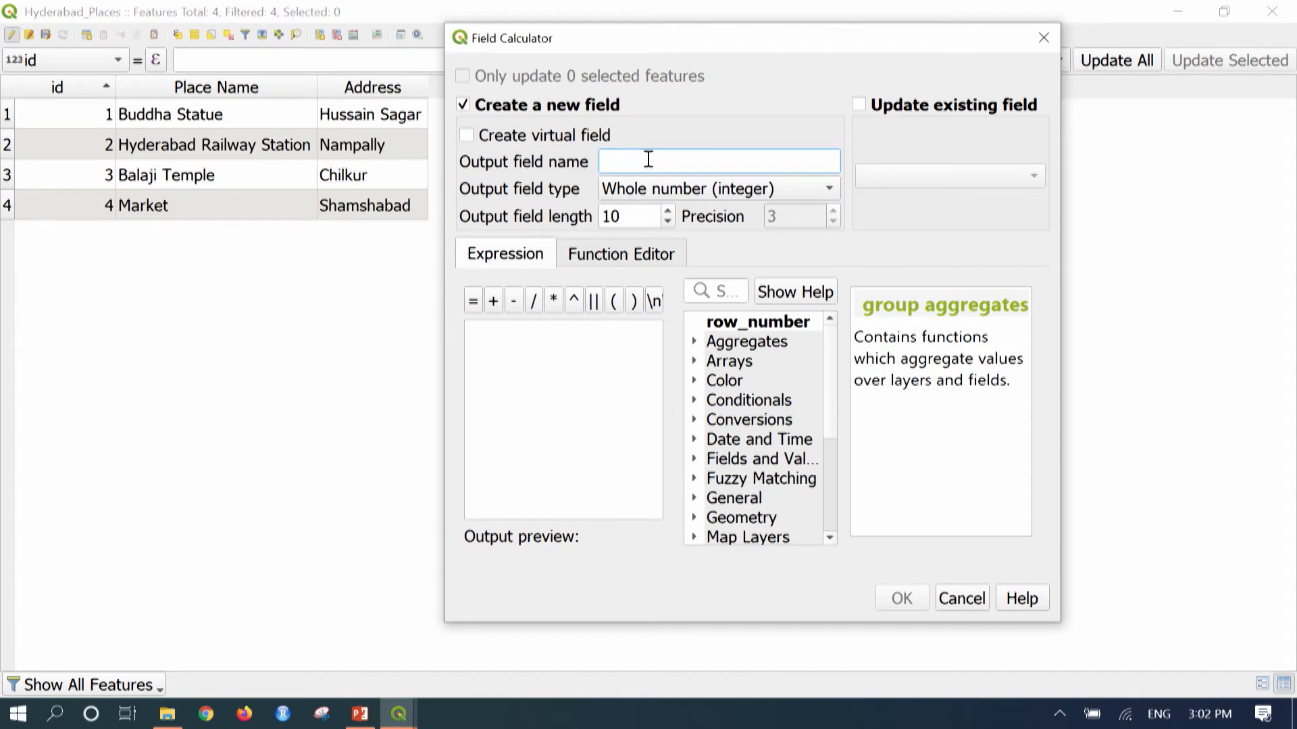
type("Latitude")
left_click(699, 193)
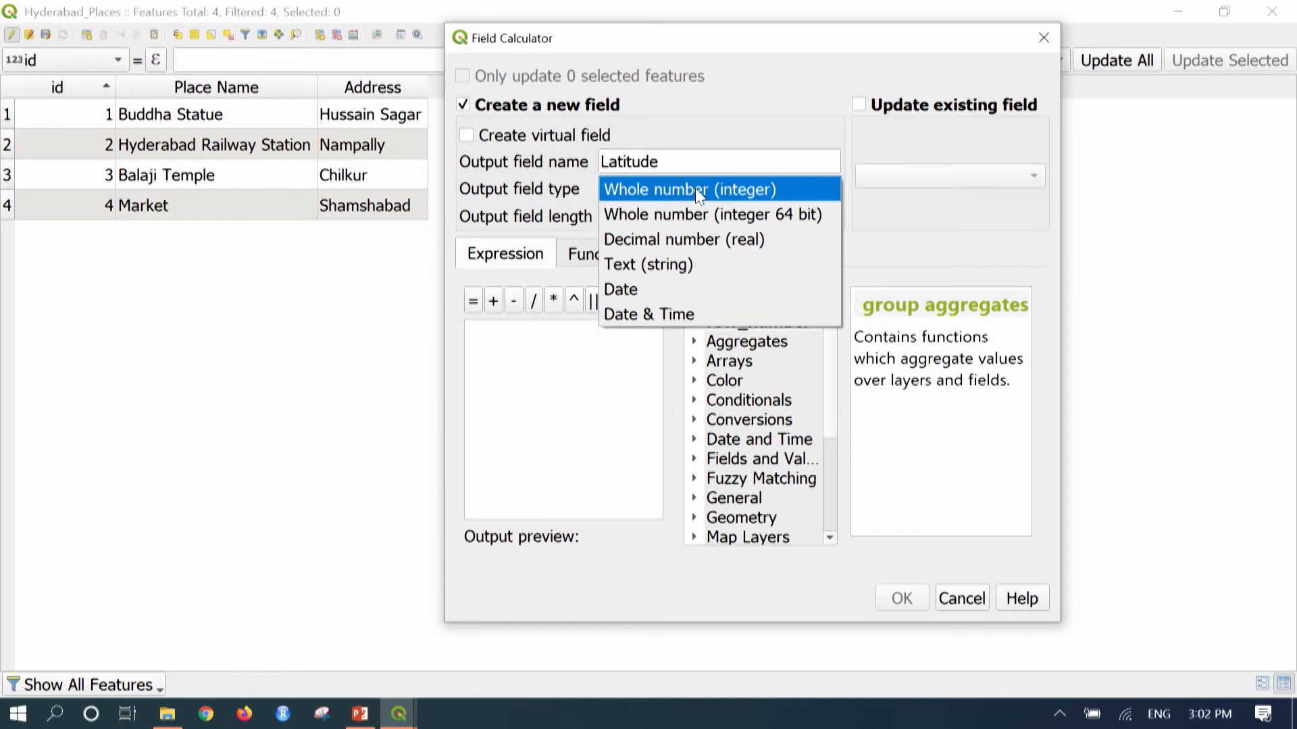
left_click(699, 241)
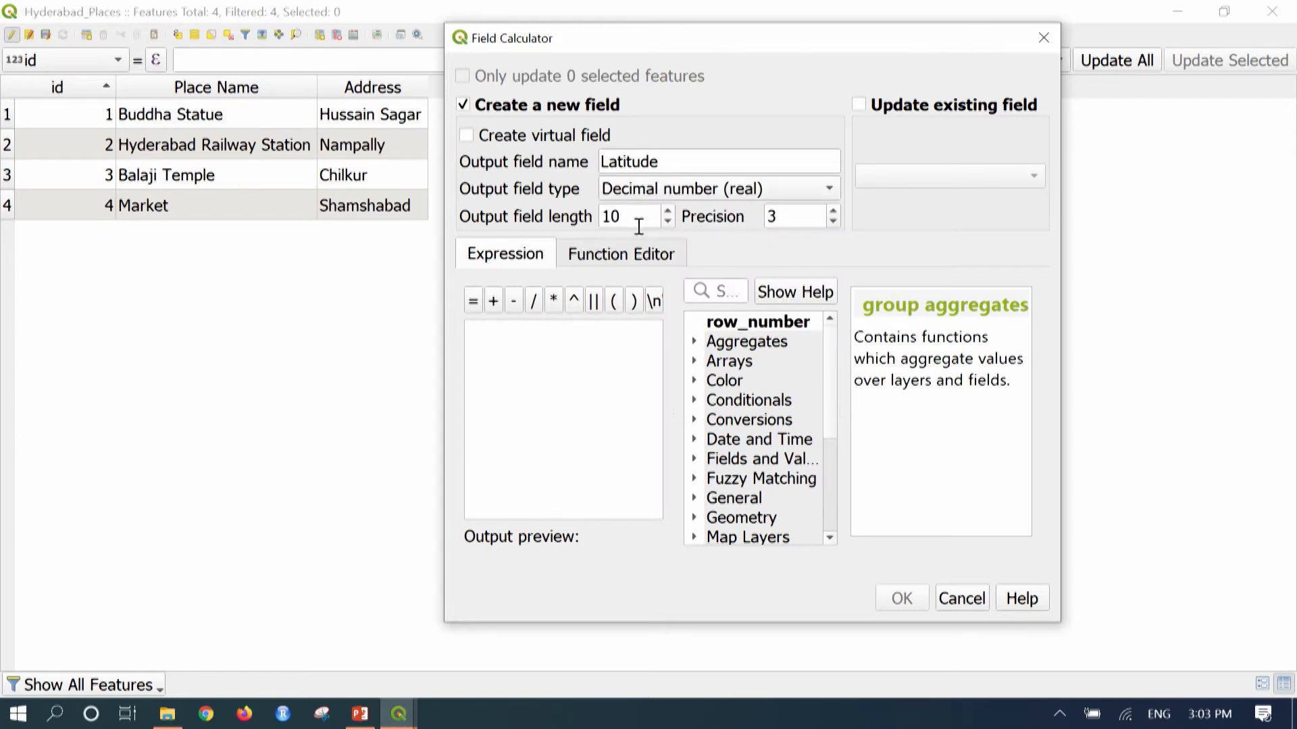
left_click_drag(642, 216, 579, 221)
key("Tab")
left_click(601, 344)
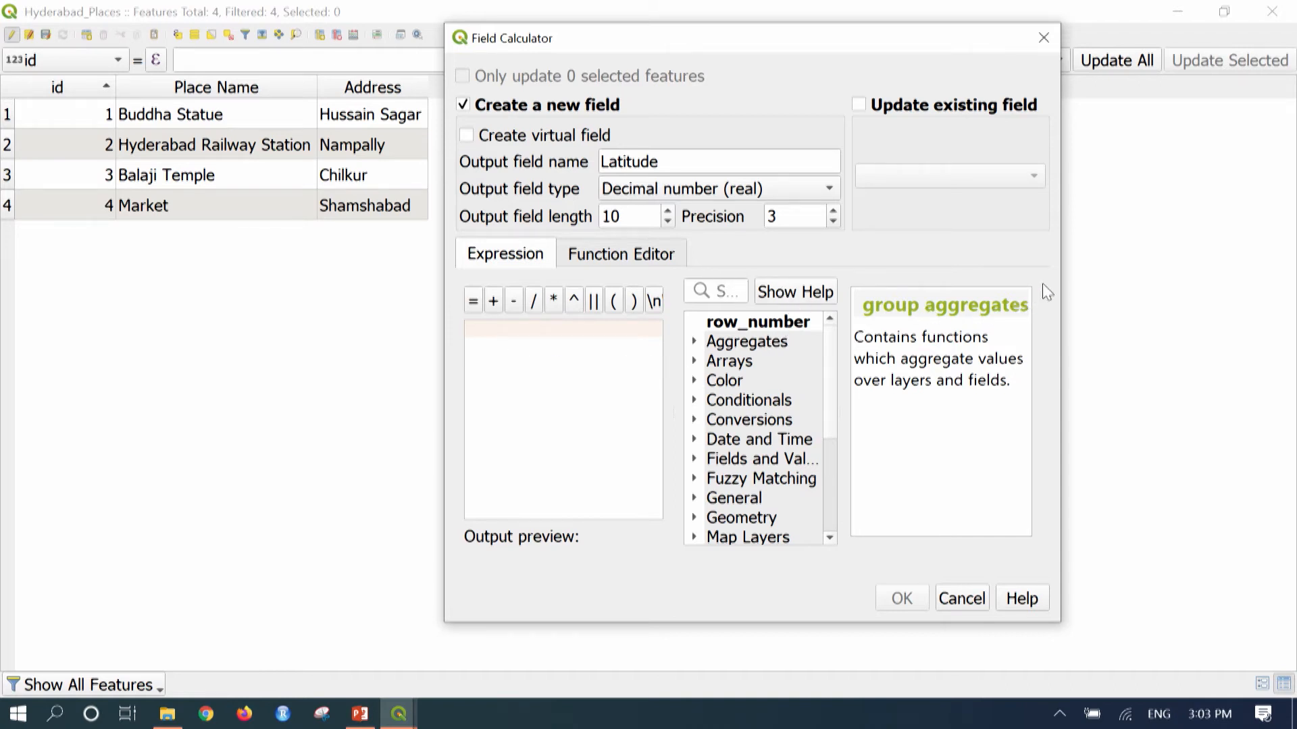
Widen the Field Calculator dialog and reposition it over the attribute table
left_click(1073, 262)
left_click_drag(1062, 322, 1291, 322)
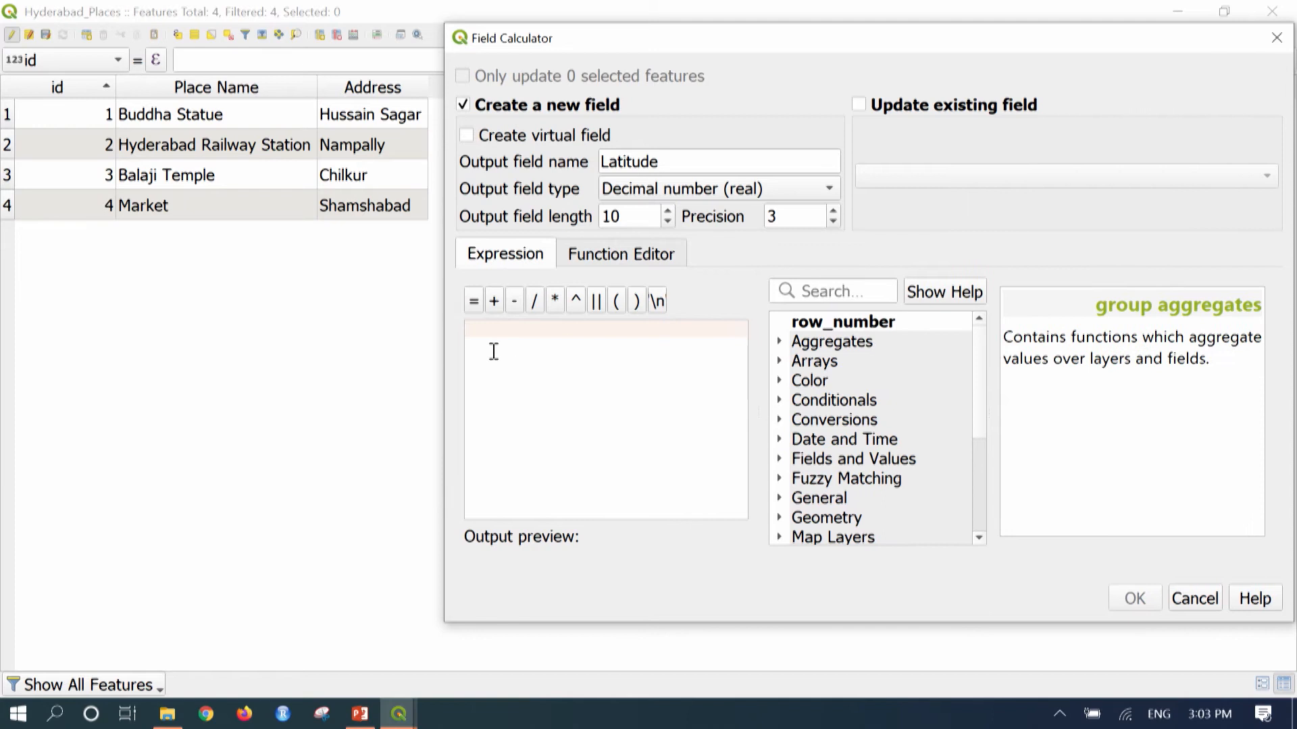
left_click_drag(714, 49, 606, 55)
Search the expression function list for $y, read its description, and clear the search
left_click(717, 298)
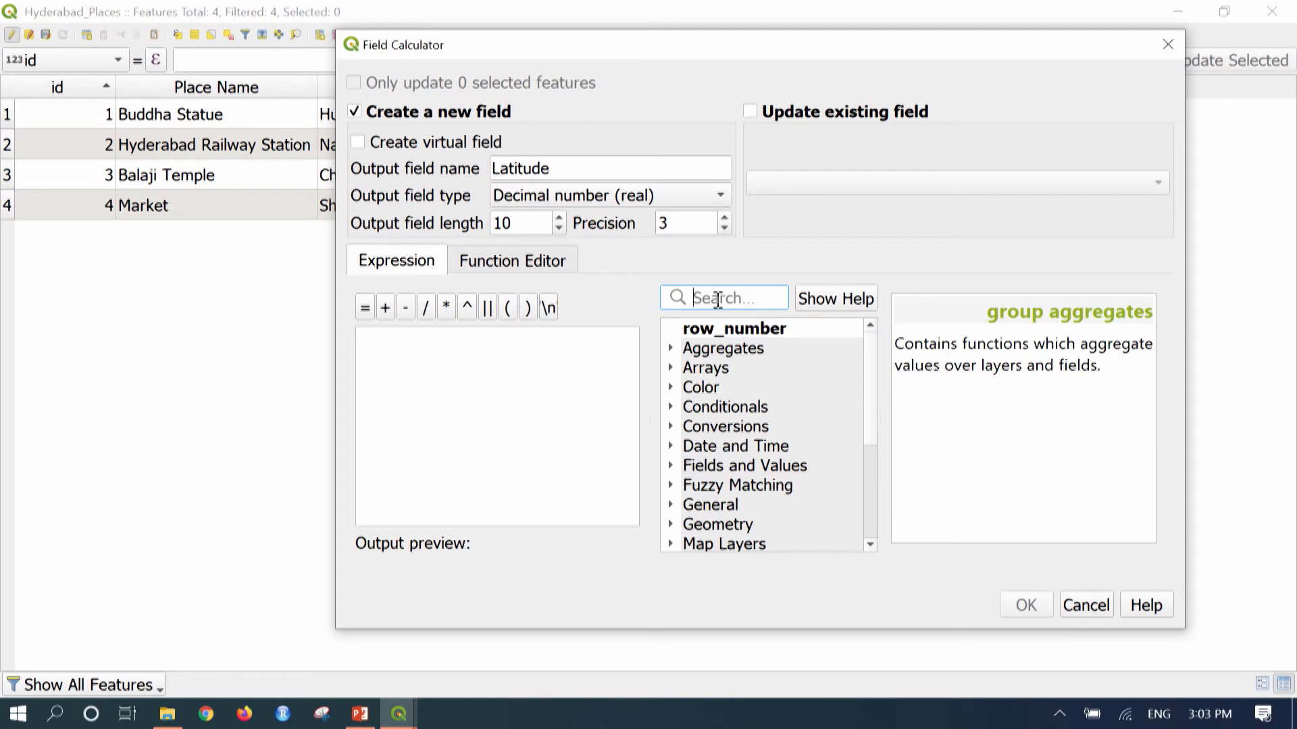
type("y")
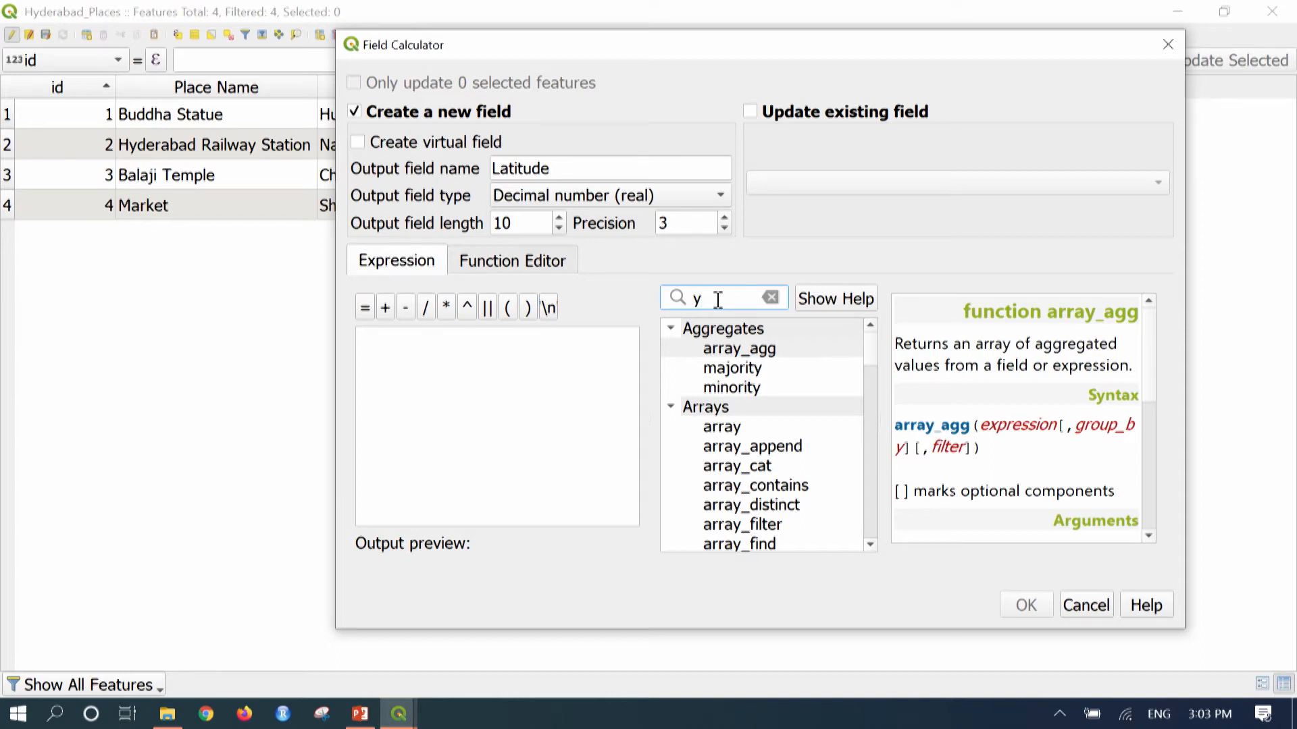
key("BackSpace")
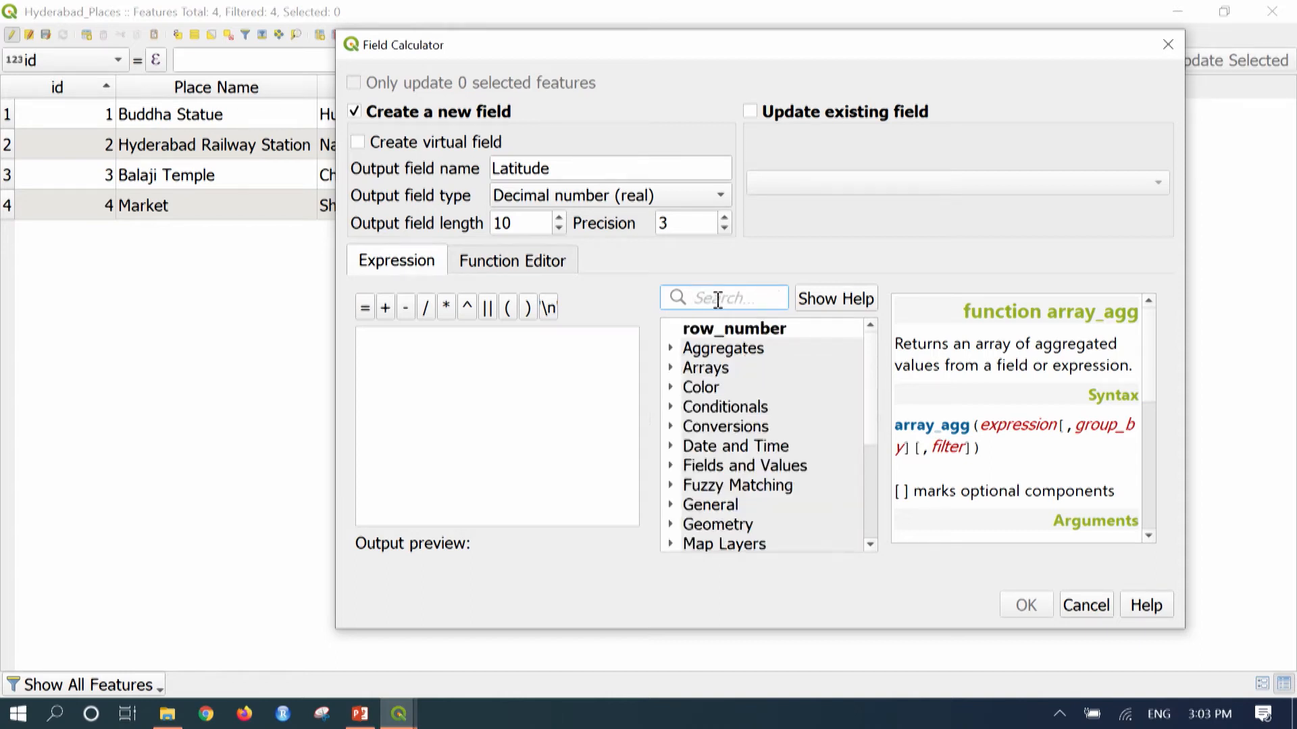
type("$")
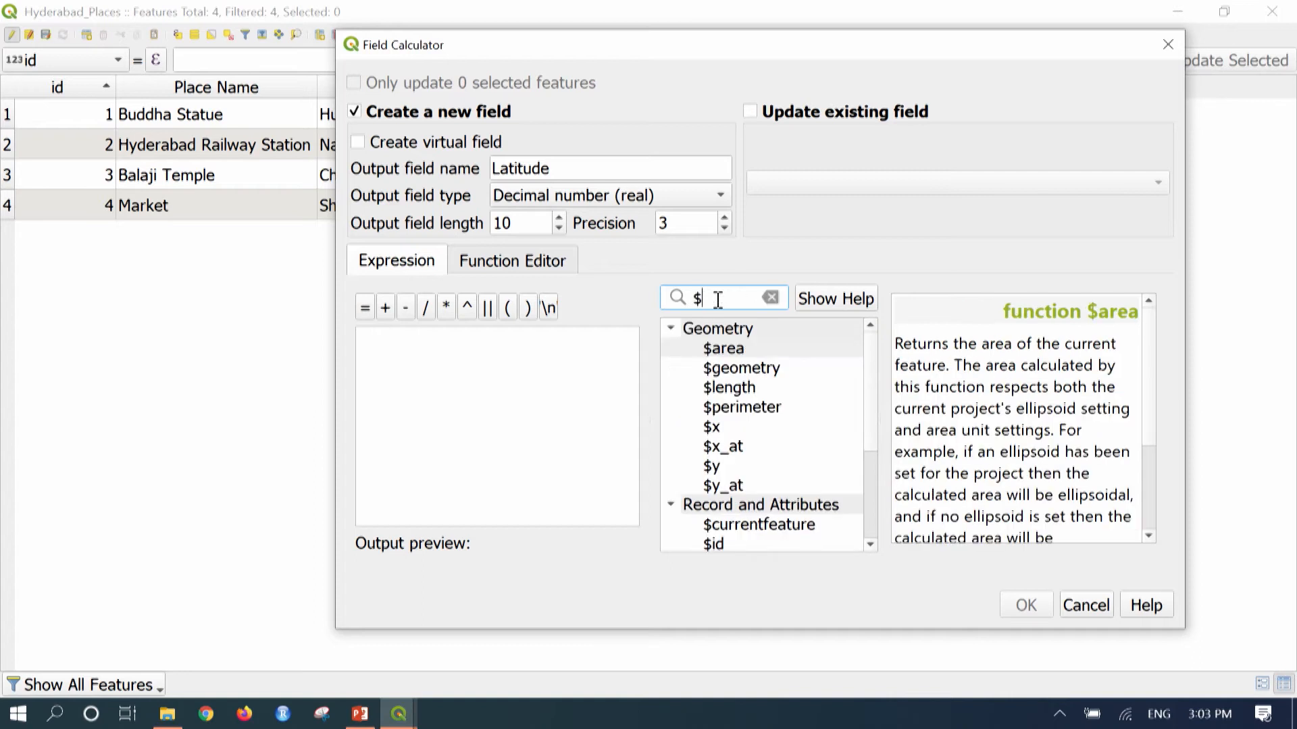
type("y")
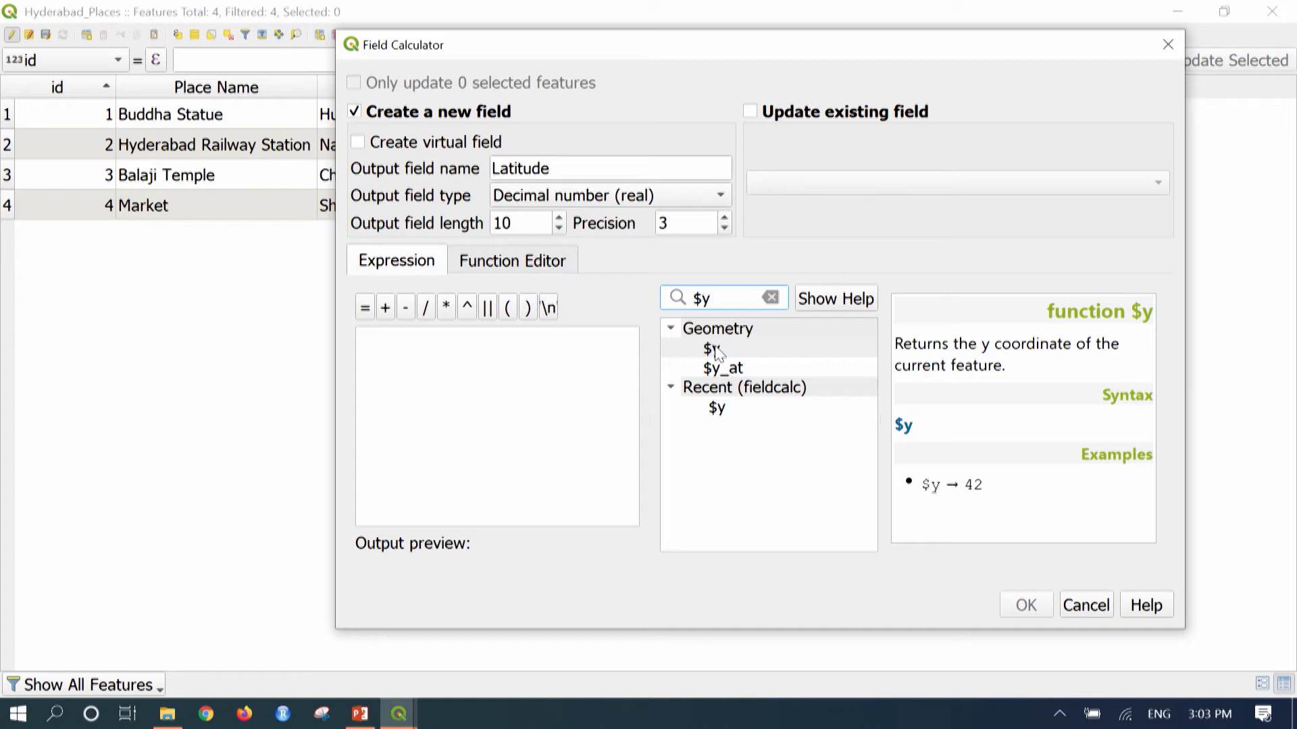
left_click_drag(733, 300, 685, 298)
key("BackSpace")
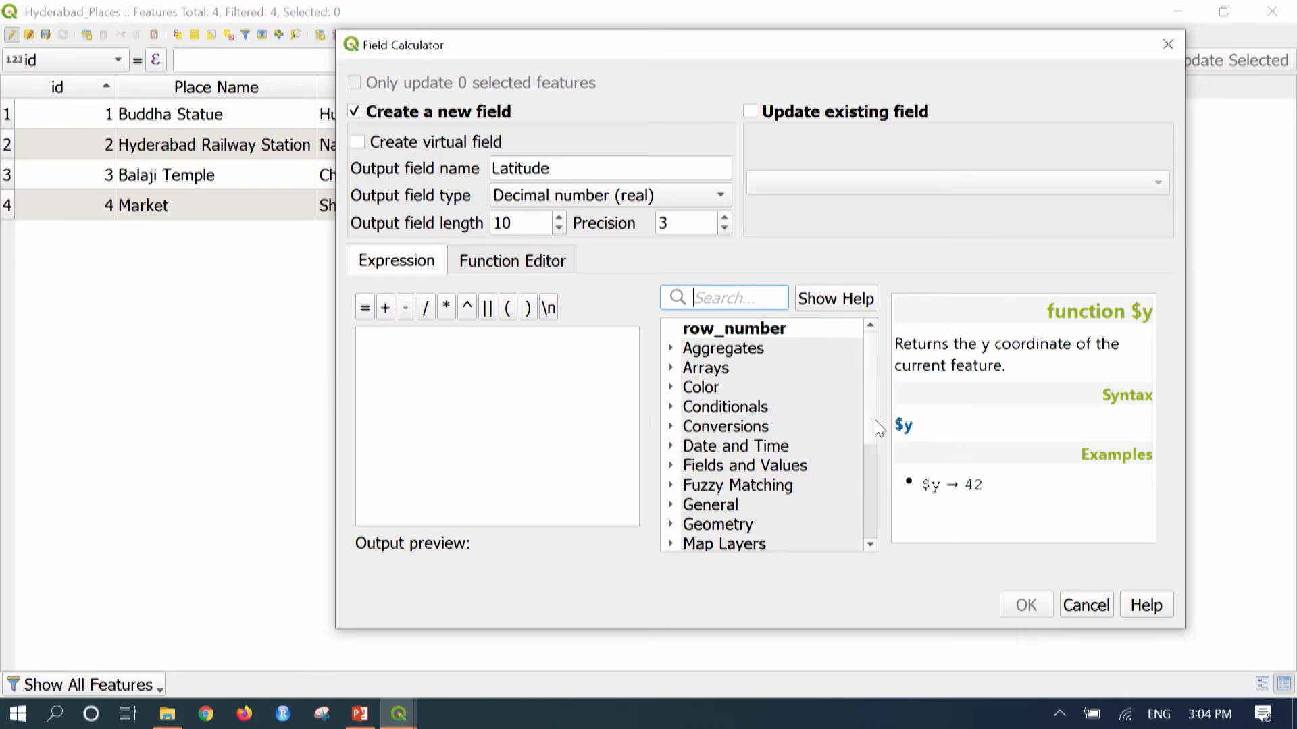
Use the Geometry function $y as the expression and create the Latitude field
left_click_drag(870, 430, 868, 459)
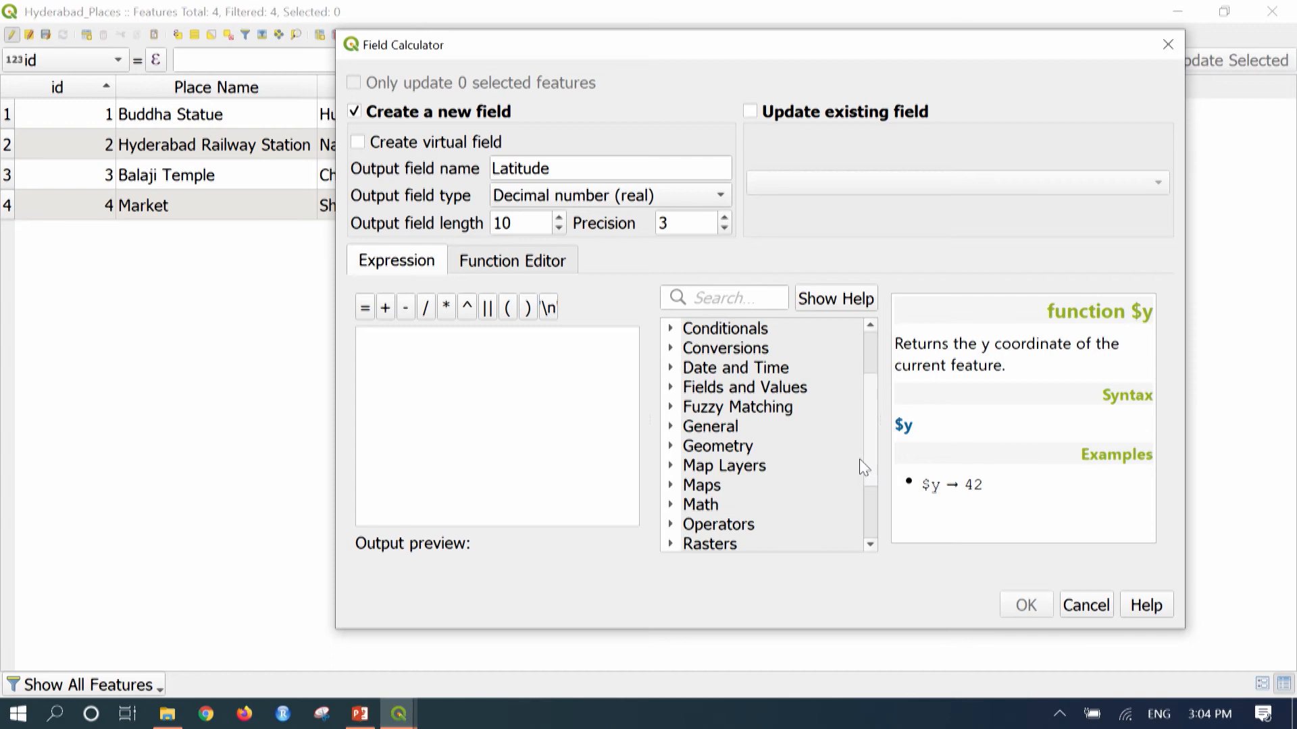
left_click(671, 445)
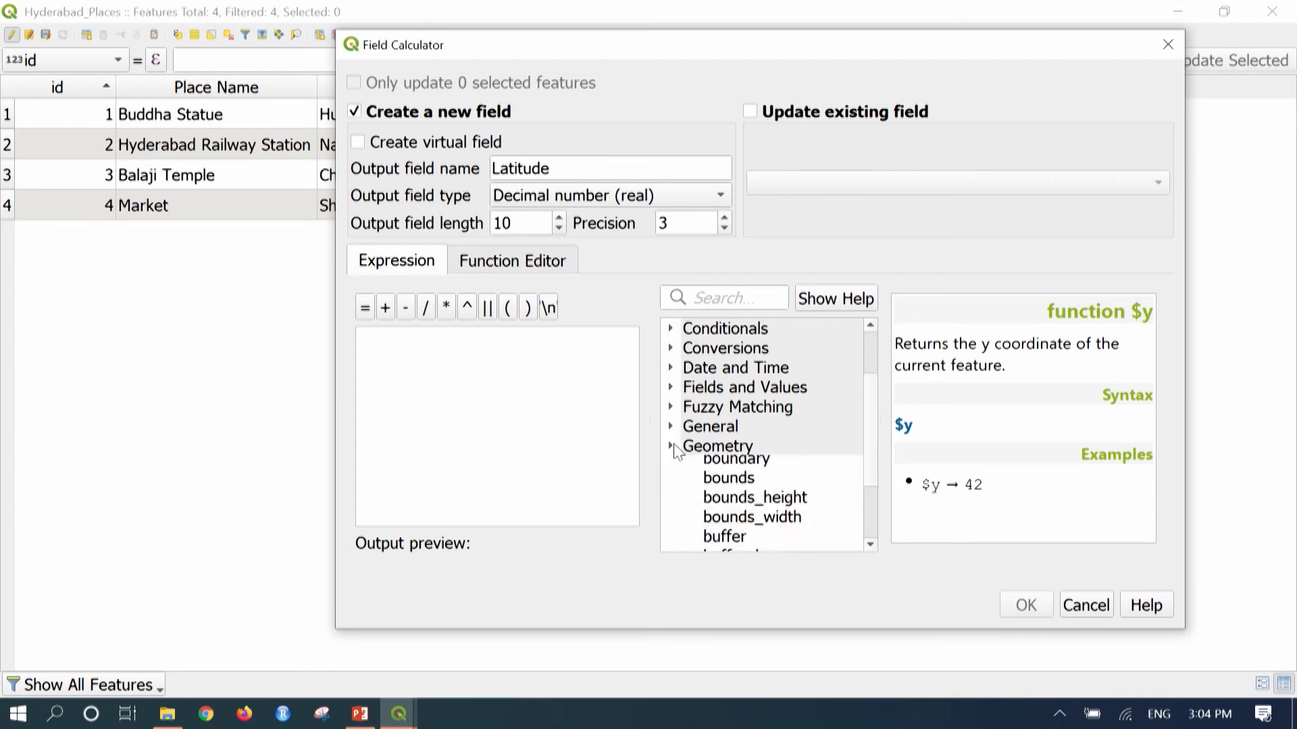
left_click_drag(869, 358, 873, 510)
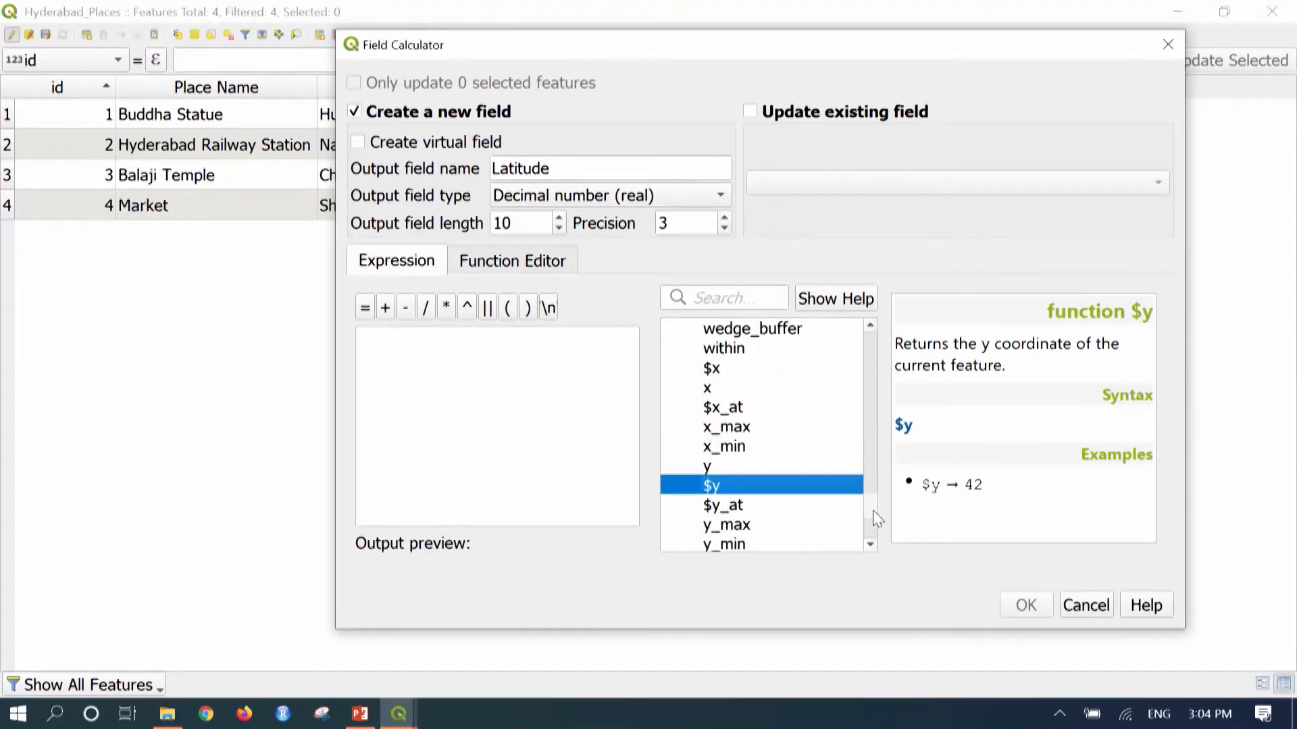
double_click(720, 492)
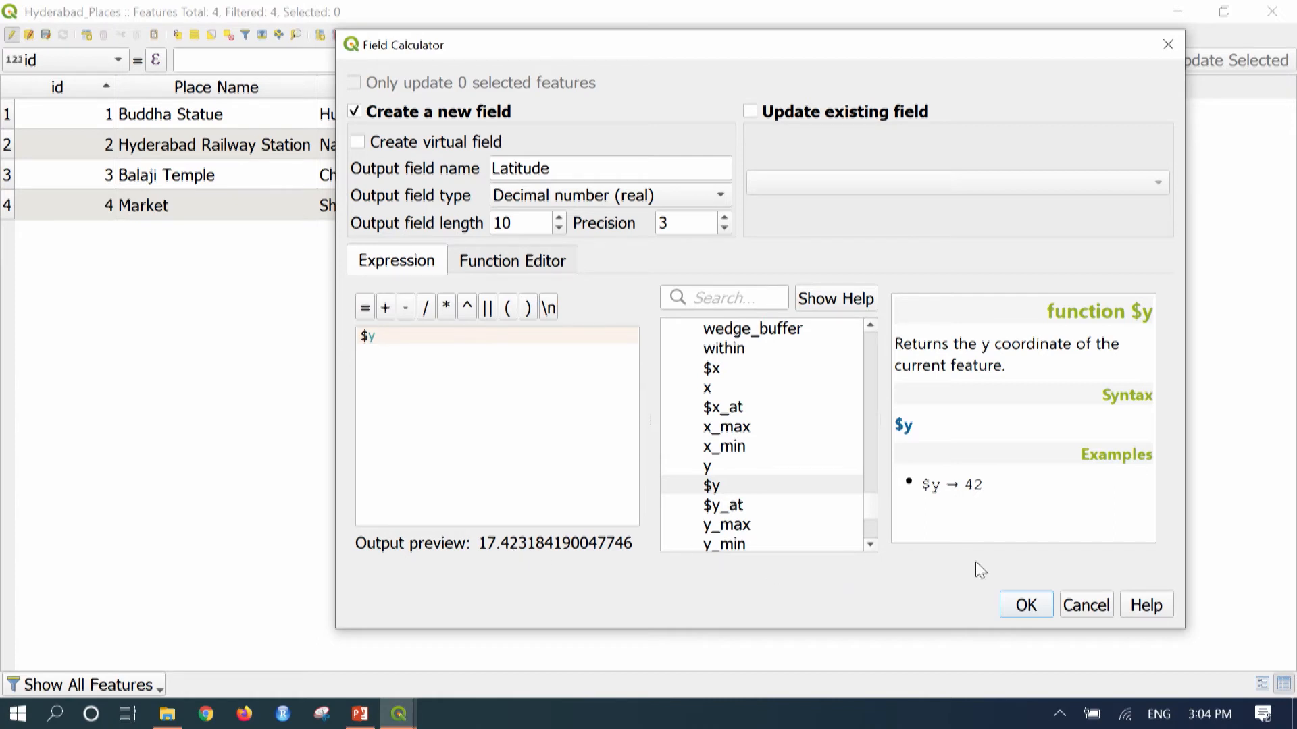
left_click(1026, 605)
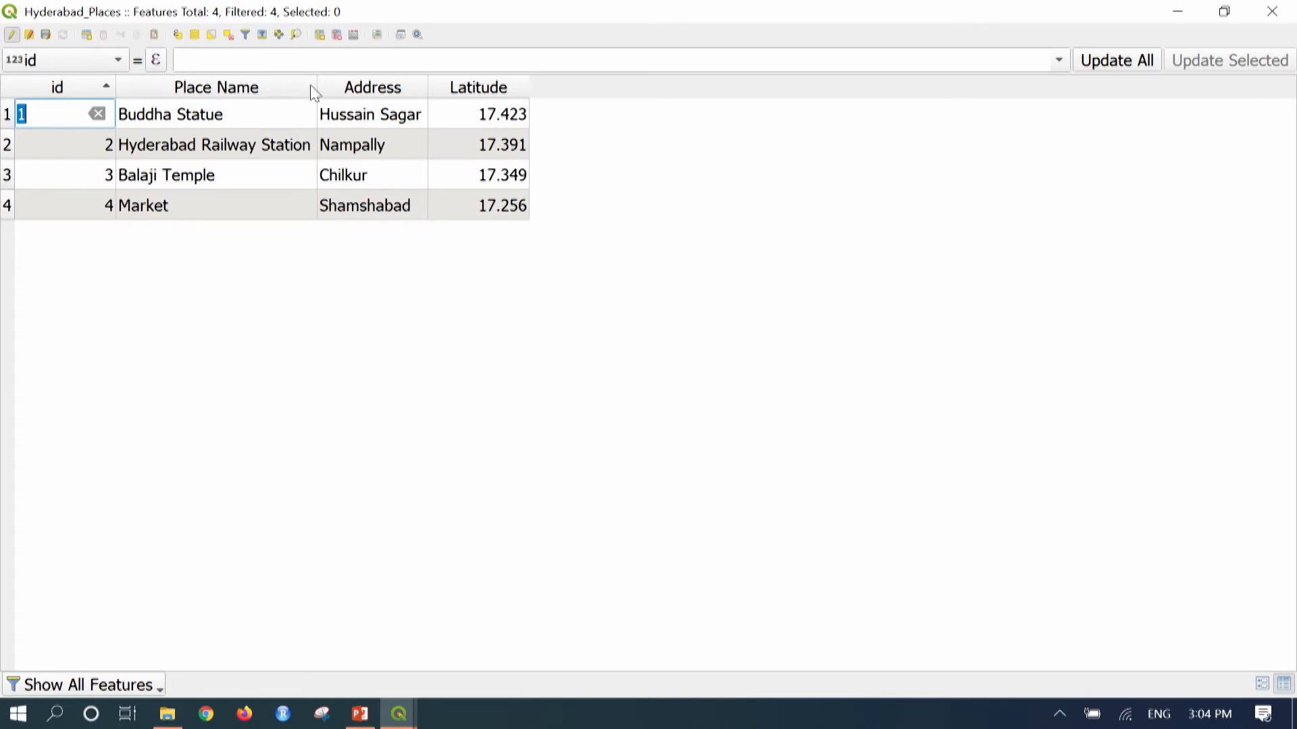
Set up another new Field Calculator field named Longitude with the type Decimal number (real)
left_click(354, 35)
left_click(530, 176)
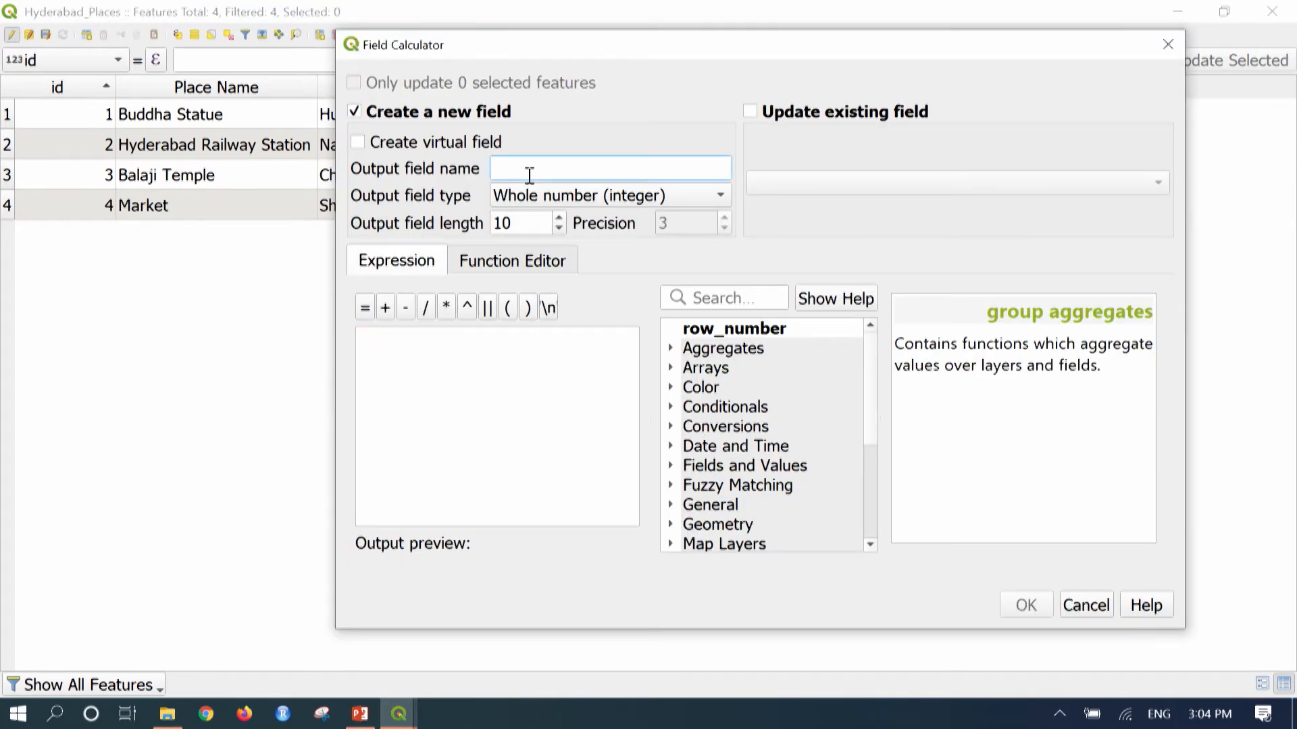
type("Longitude")
left_click(605, 196)
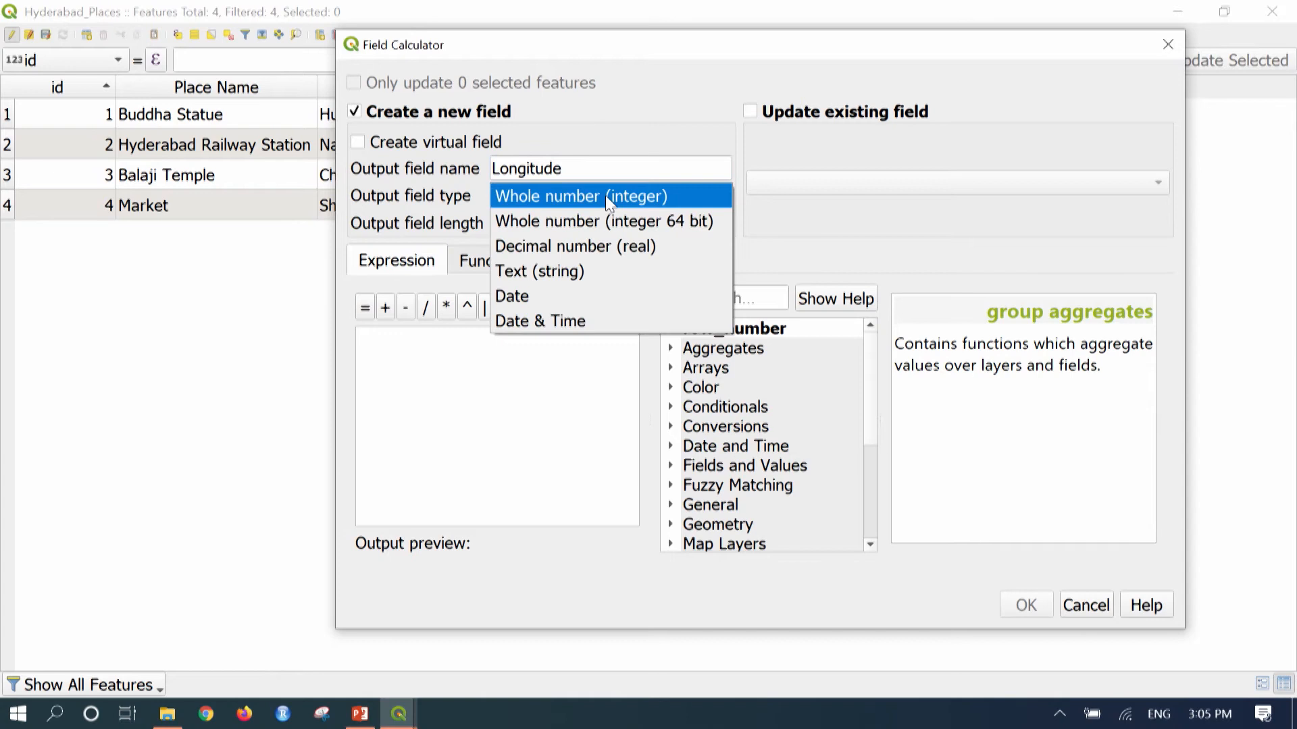
left_click(571, 247)
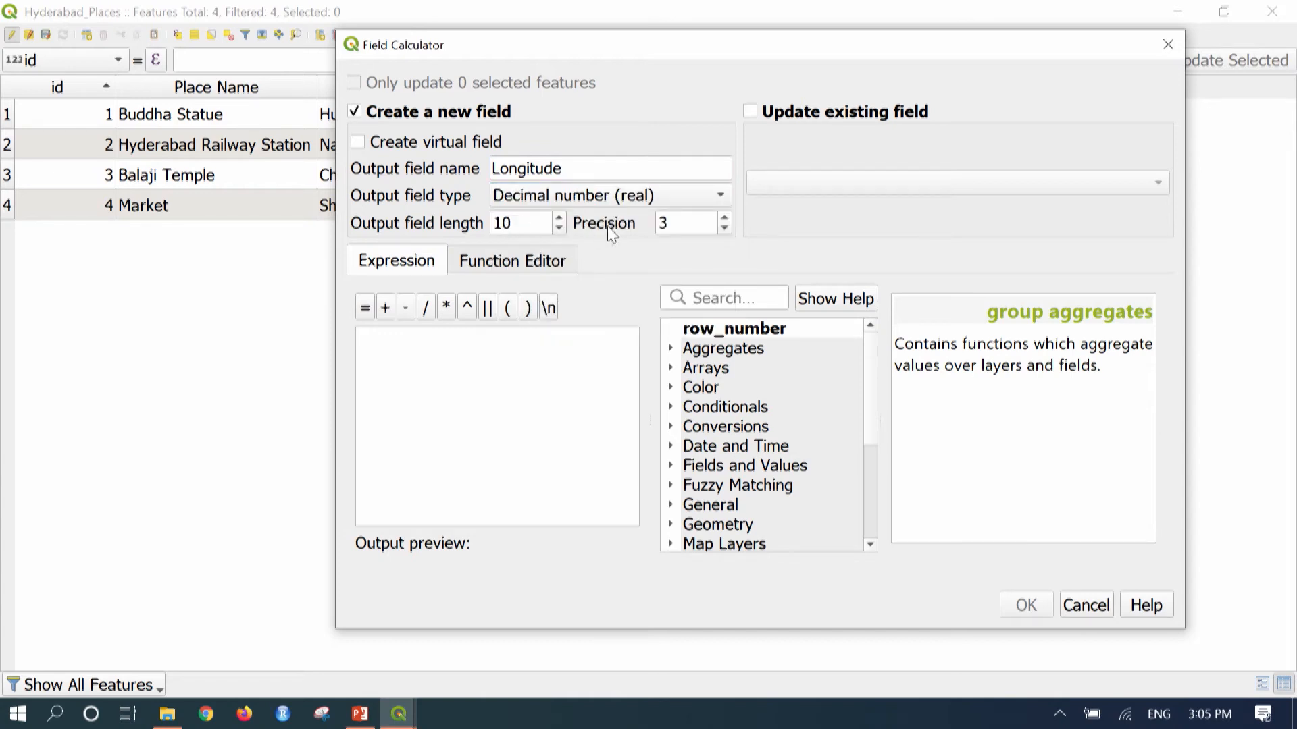
left_click(410, 367)
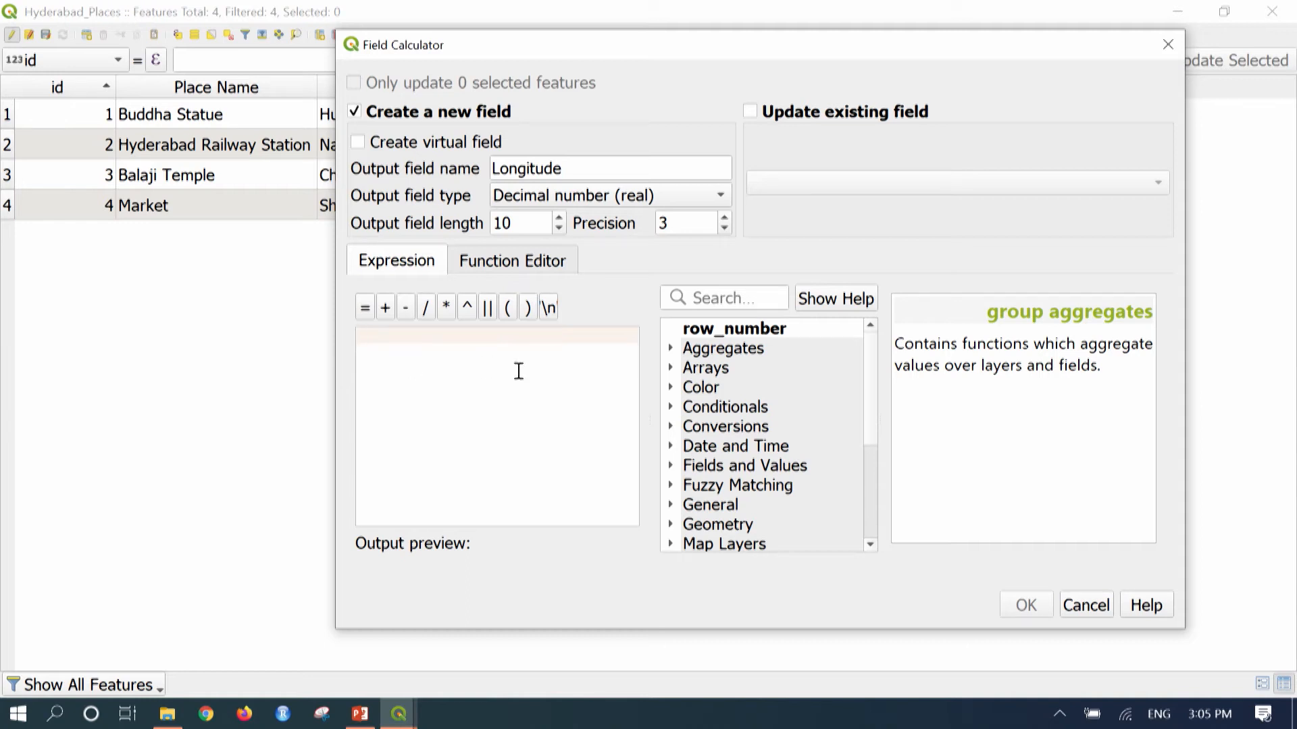
type("$x")
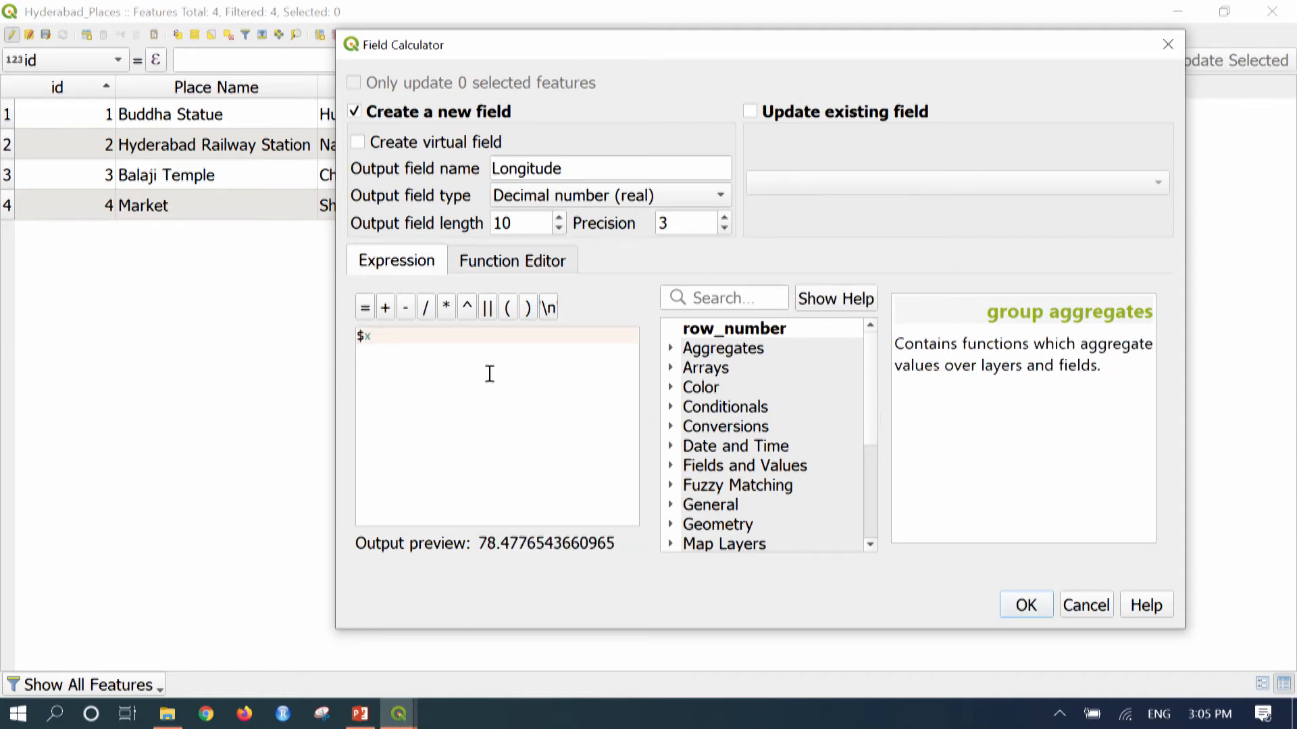
key("BackSpace")
key("BackSpace")
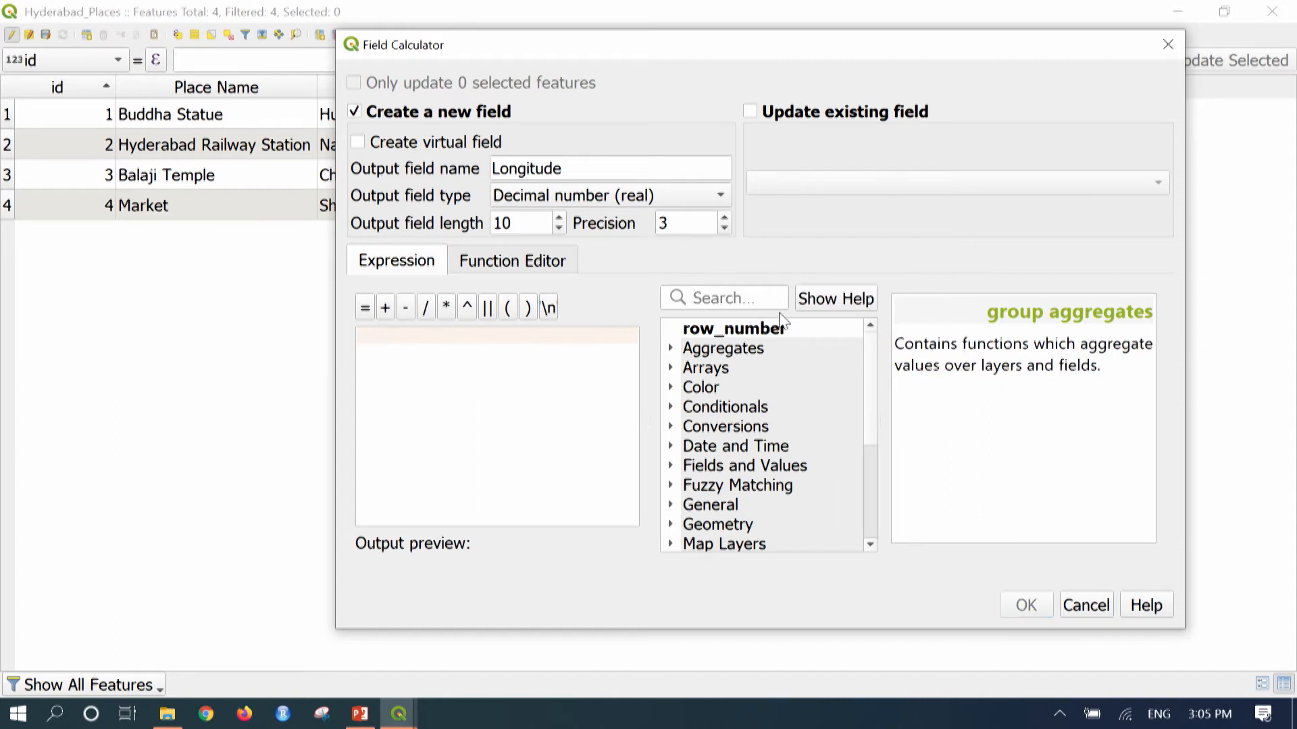
Use the Geometry function $x from the function list as the expression and create the Longitude field
left_click(758, 297)
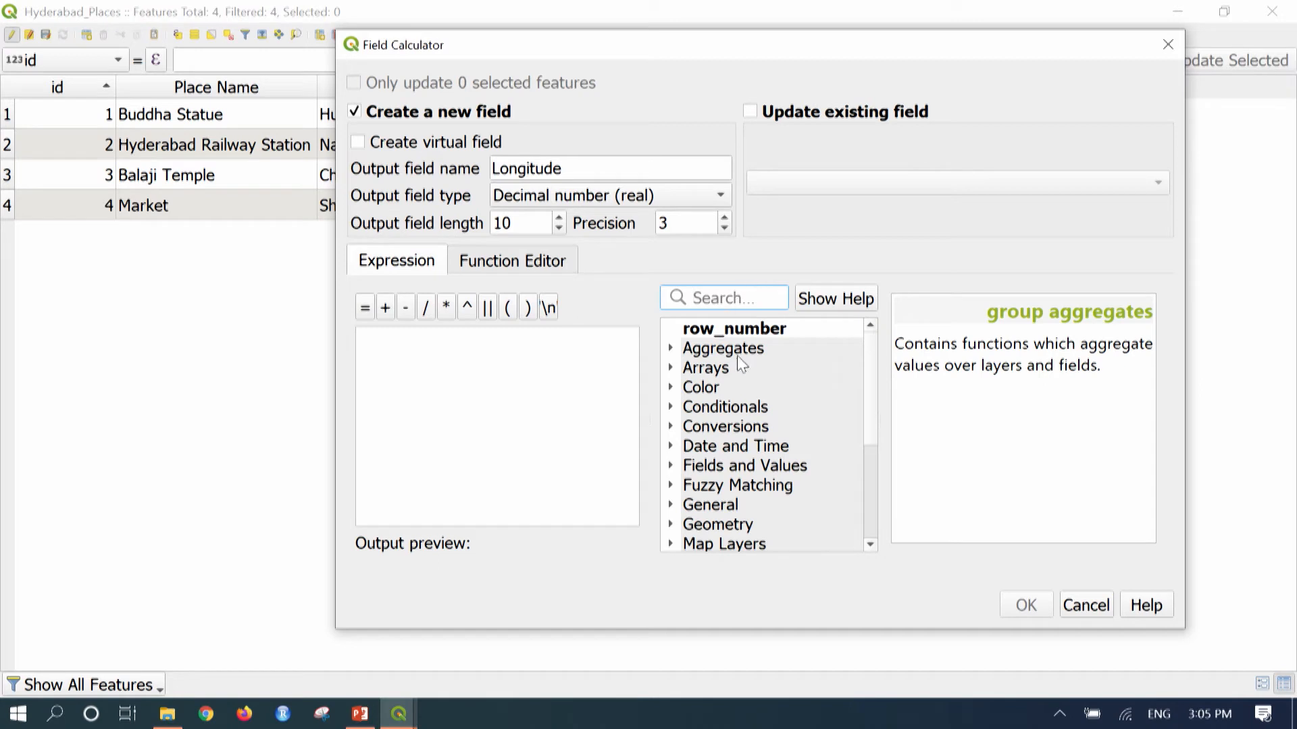
left_click(670, 526)
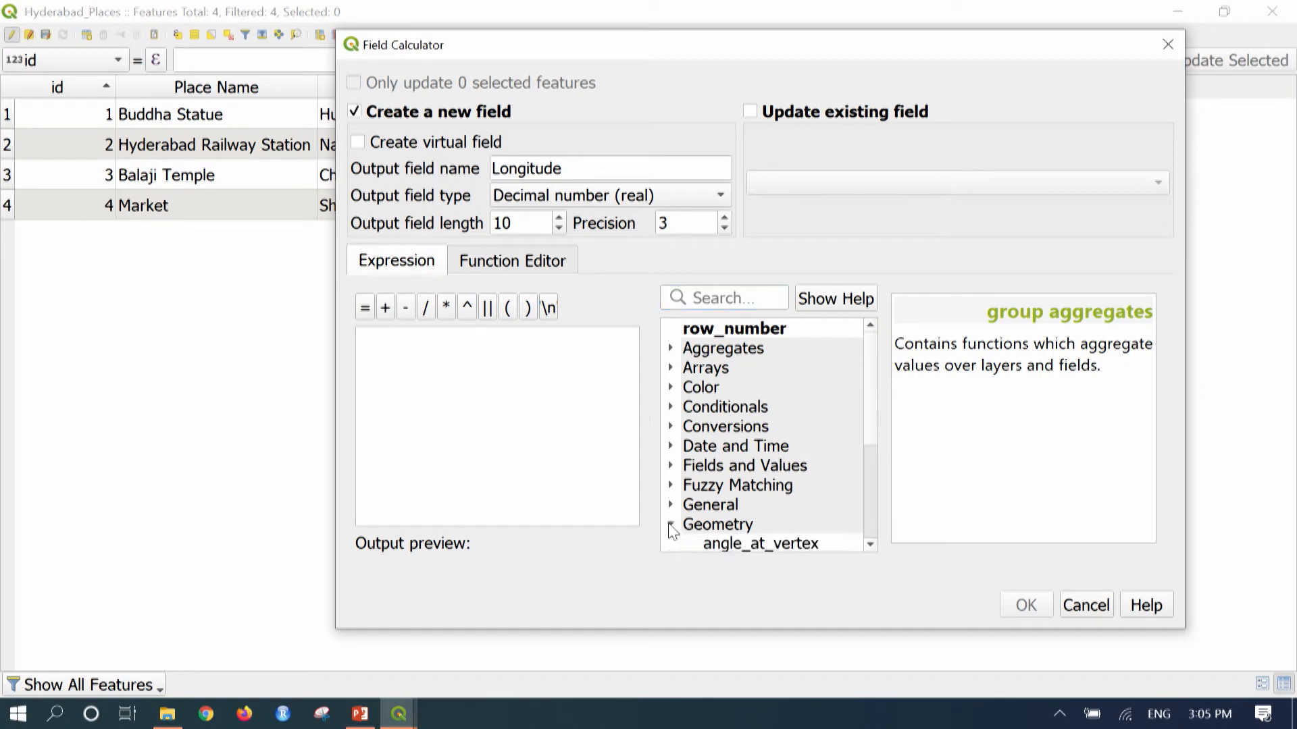
scroll(734, 508, "down", 15)
scroll(734, 508, "down", 13)
scroll(734, 510, "down", 6)
scroll(735, 480, "up", 2)
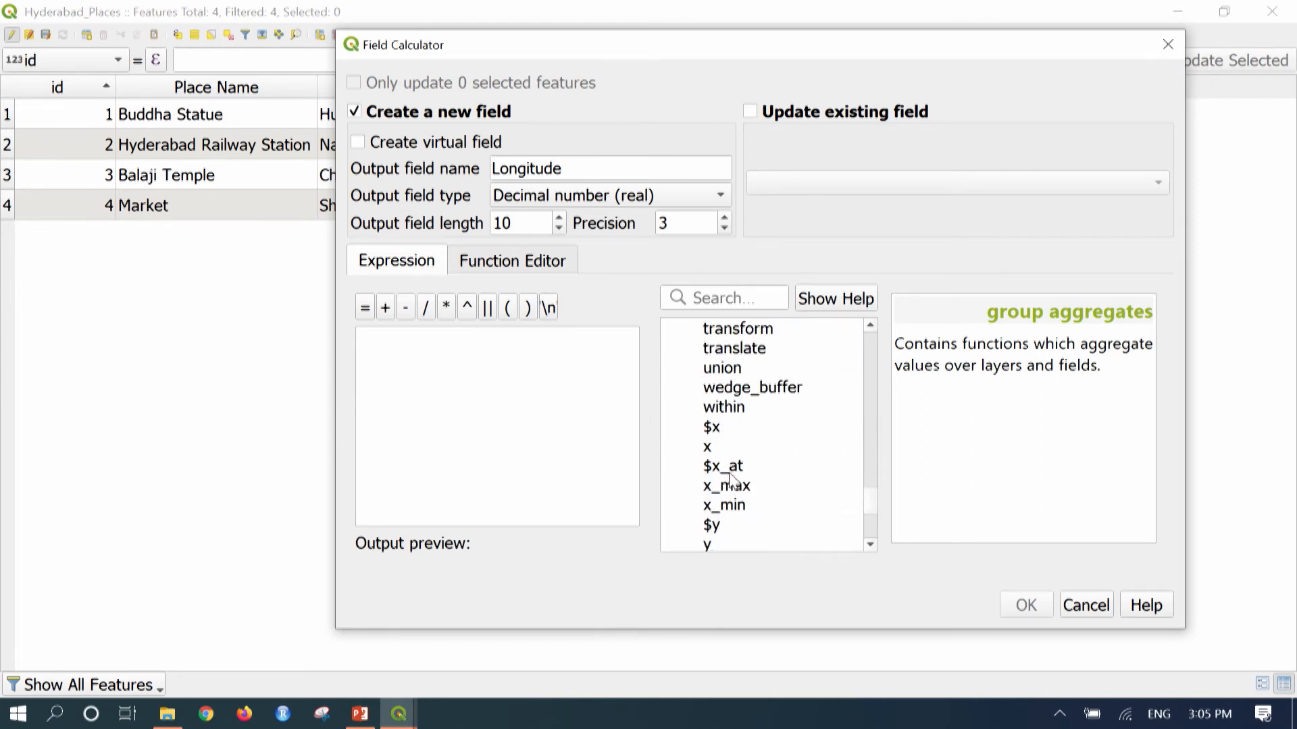
double_click(721, 432)
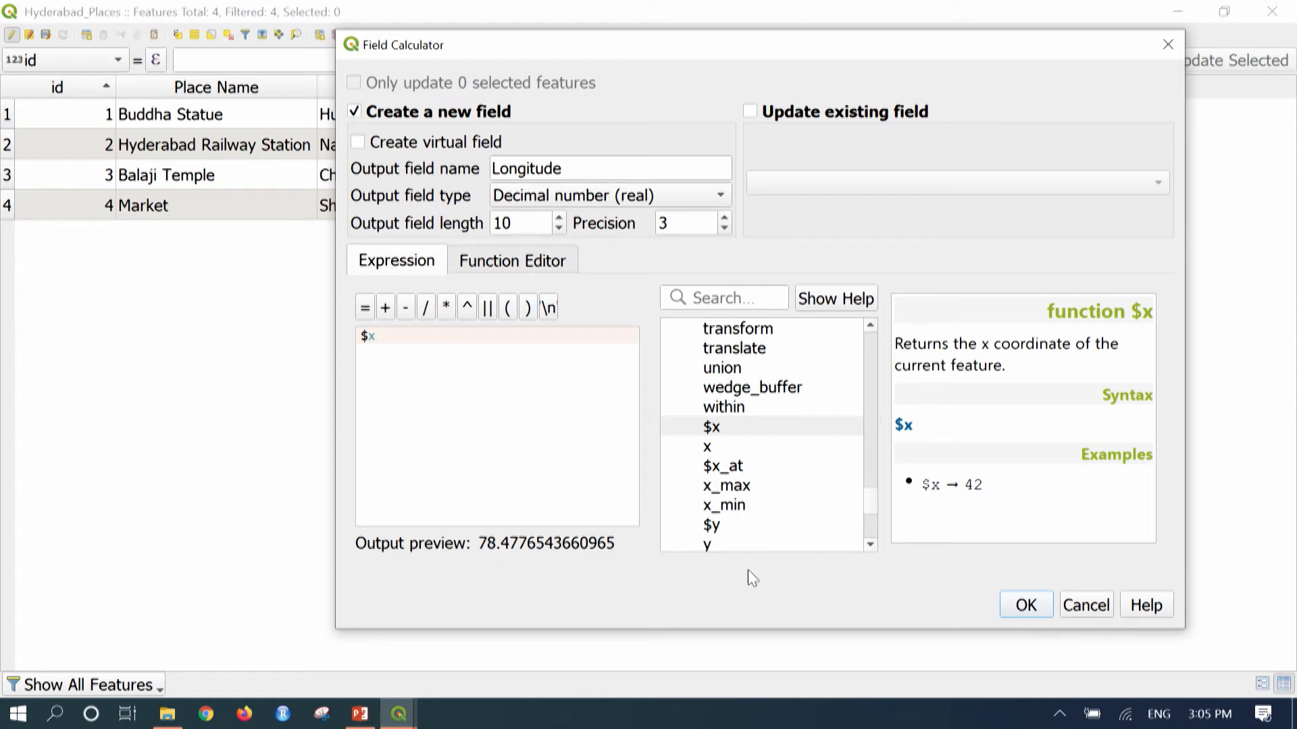
left_click(1025, 606)
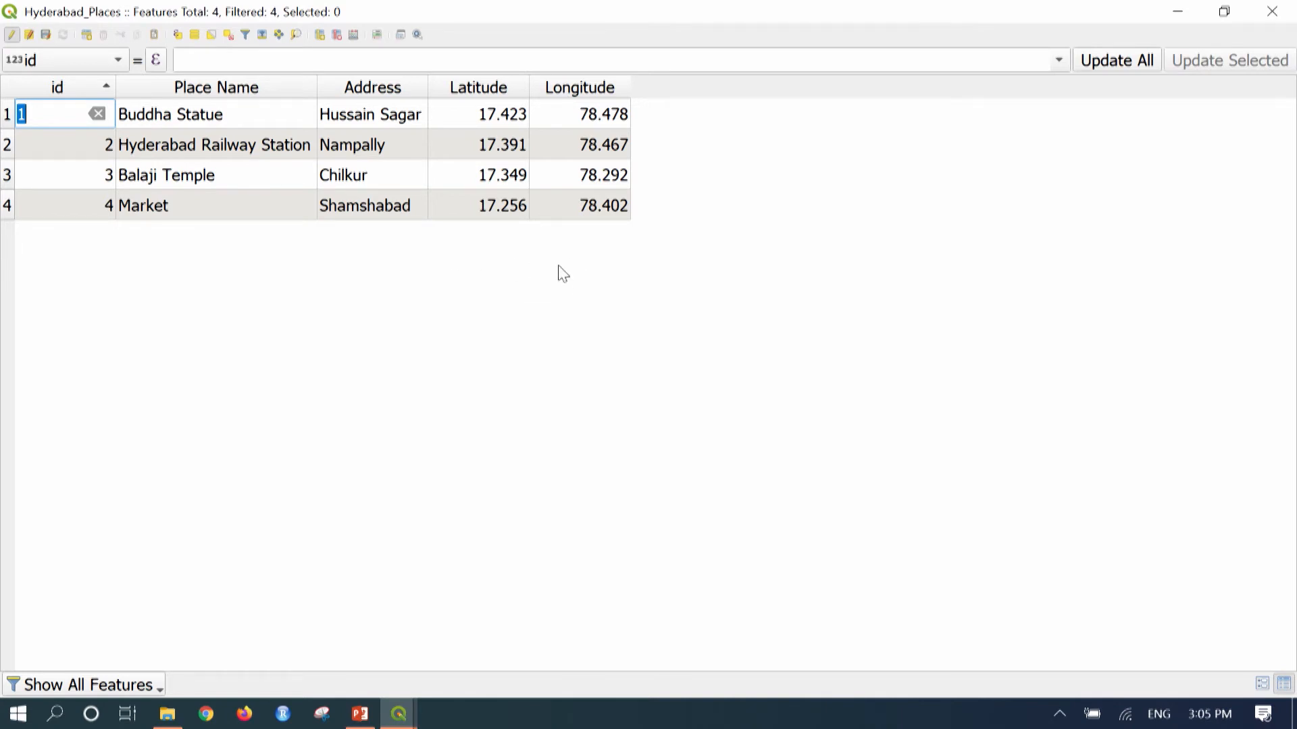
Stop editing Hyderabad_Places with its changes saved, and close the attribute table
left_click(11, 36)
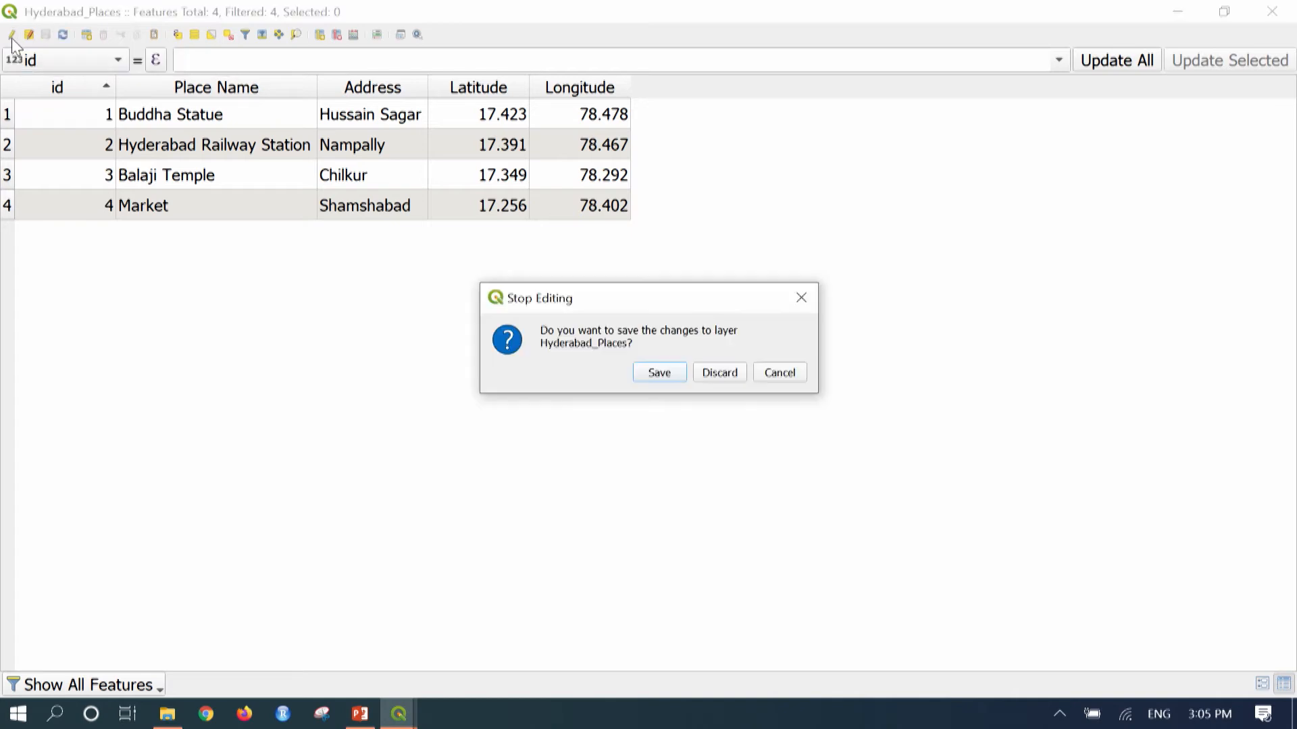
left_click(666, 377)
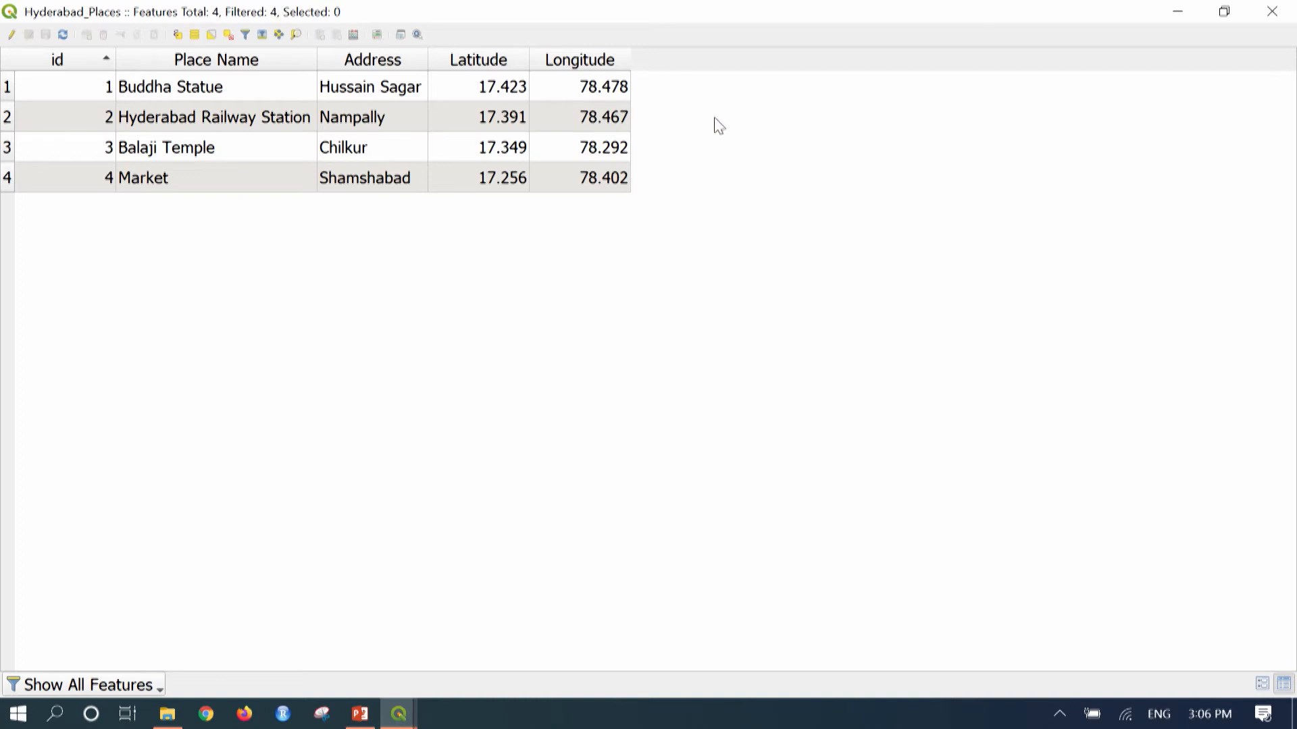
left_click(1272, 12)
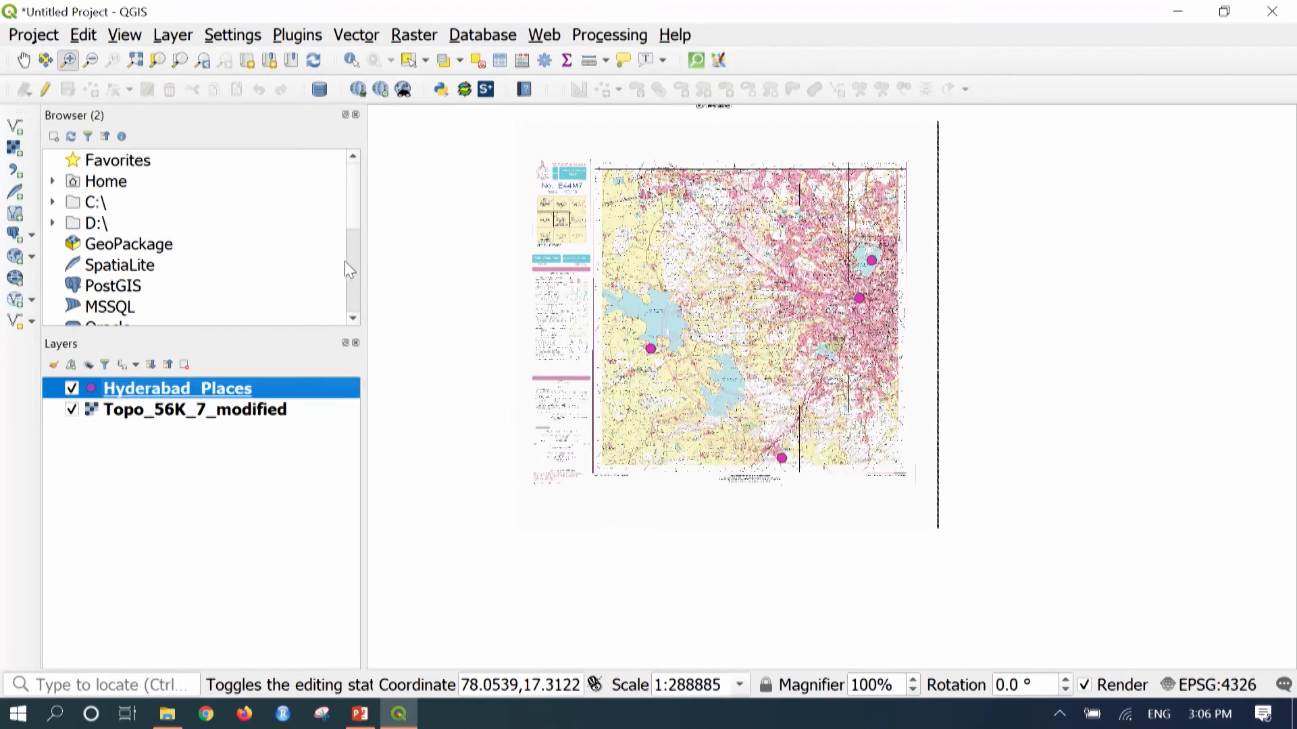
Set up a new shapefile layer named Hyderabad_Roads in the Output folder with the geometry type Line
left_click(173, 34)
mouse_move(338, 83)
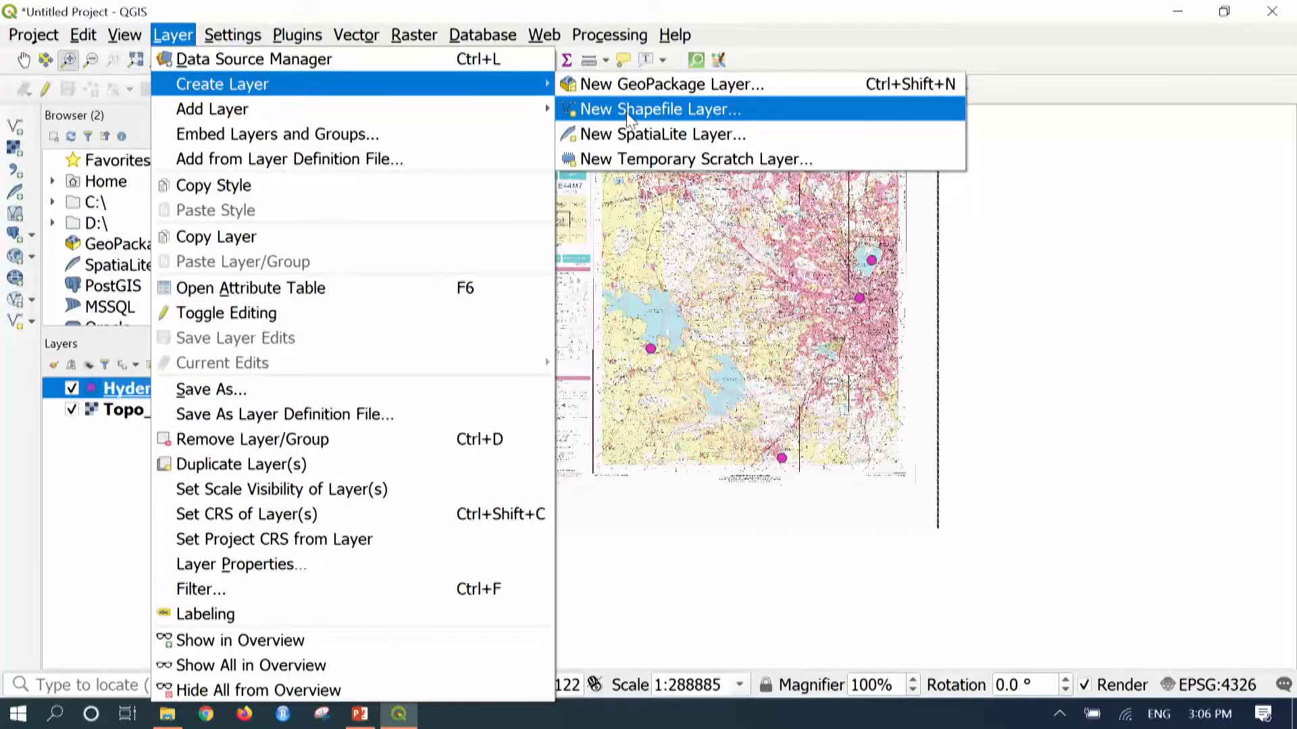
left_click(628, 119)
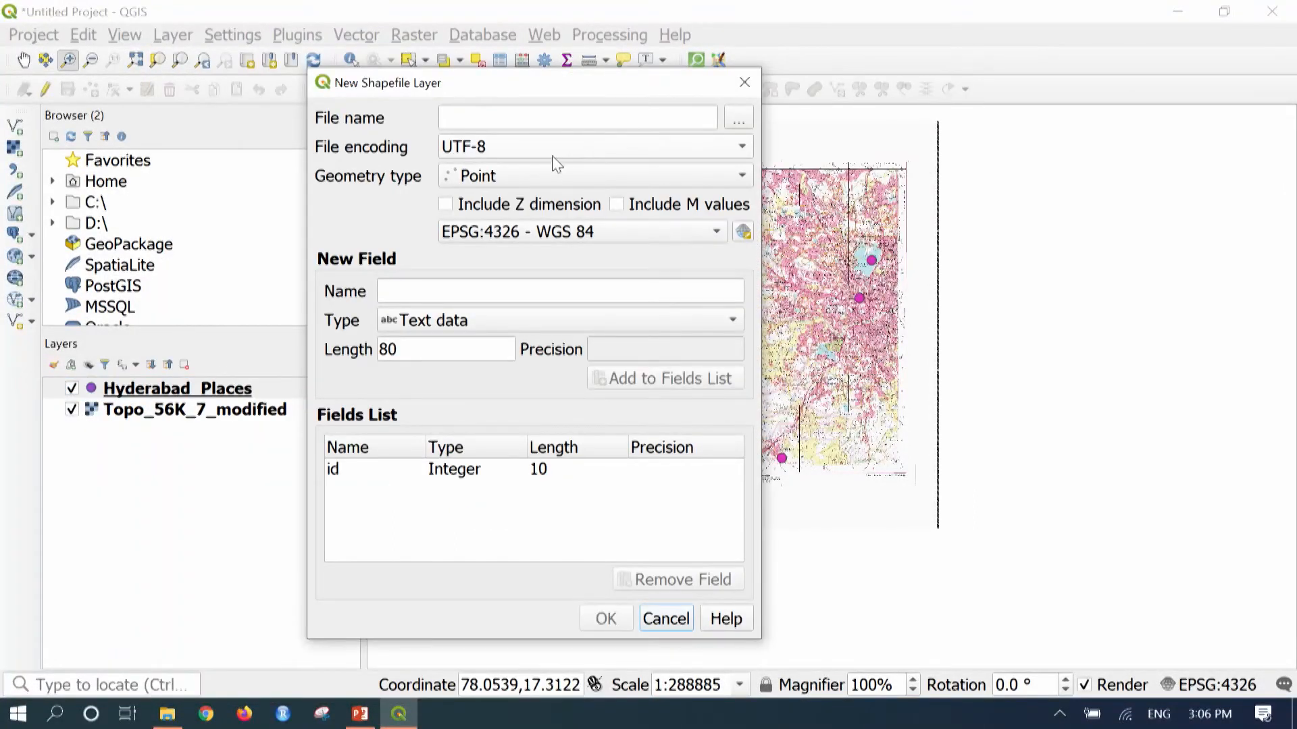
left_click(747, 119)
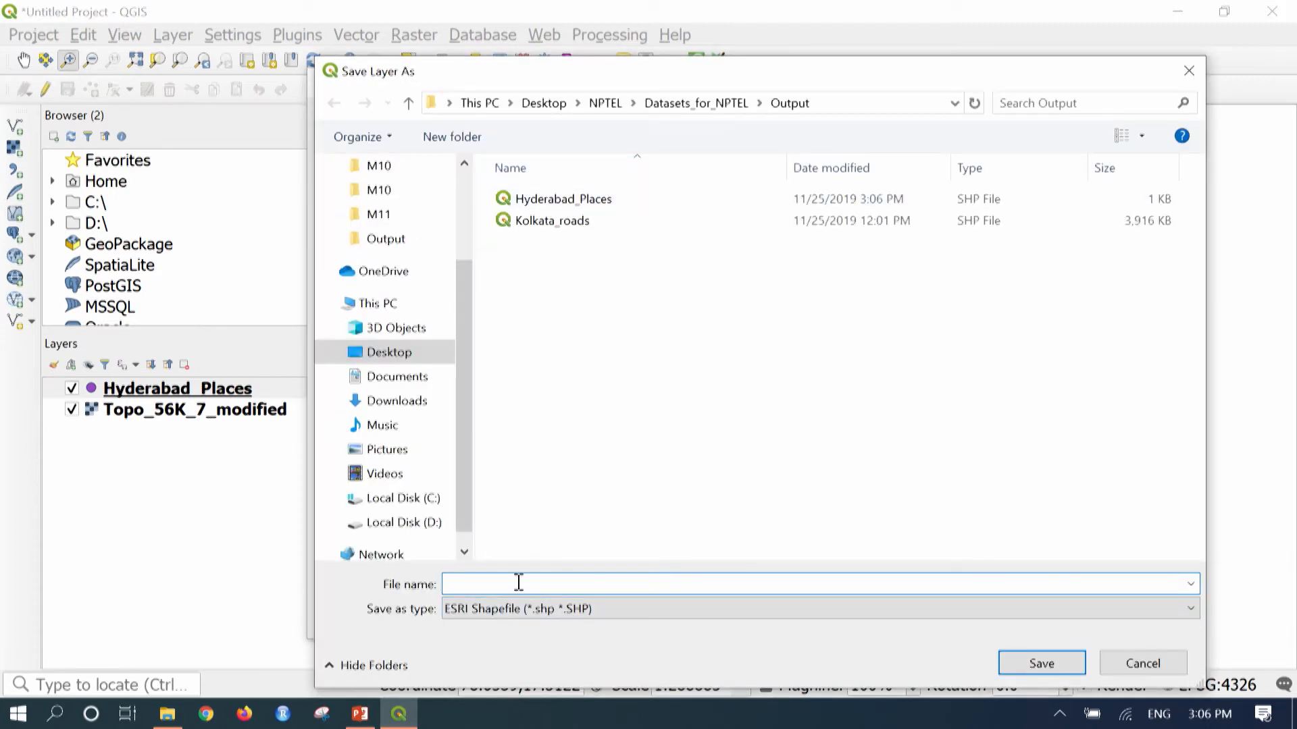
type("Hyder")
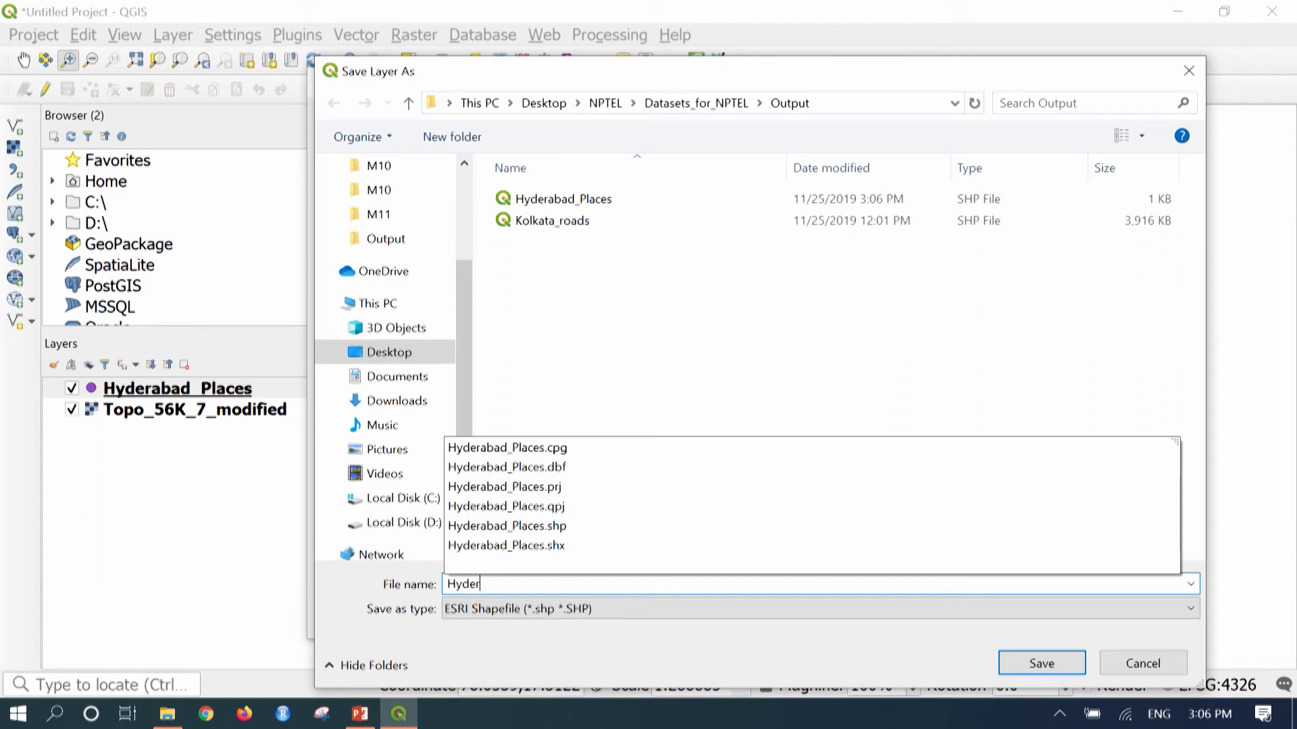
type("abad_Roads")
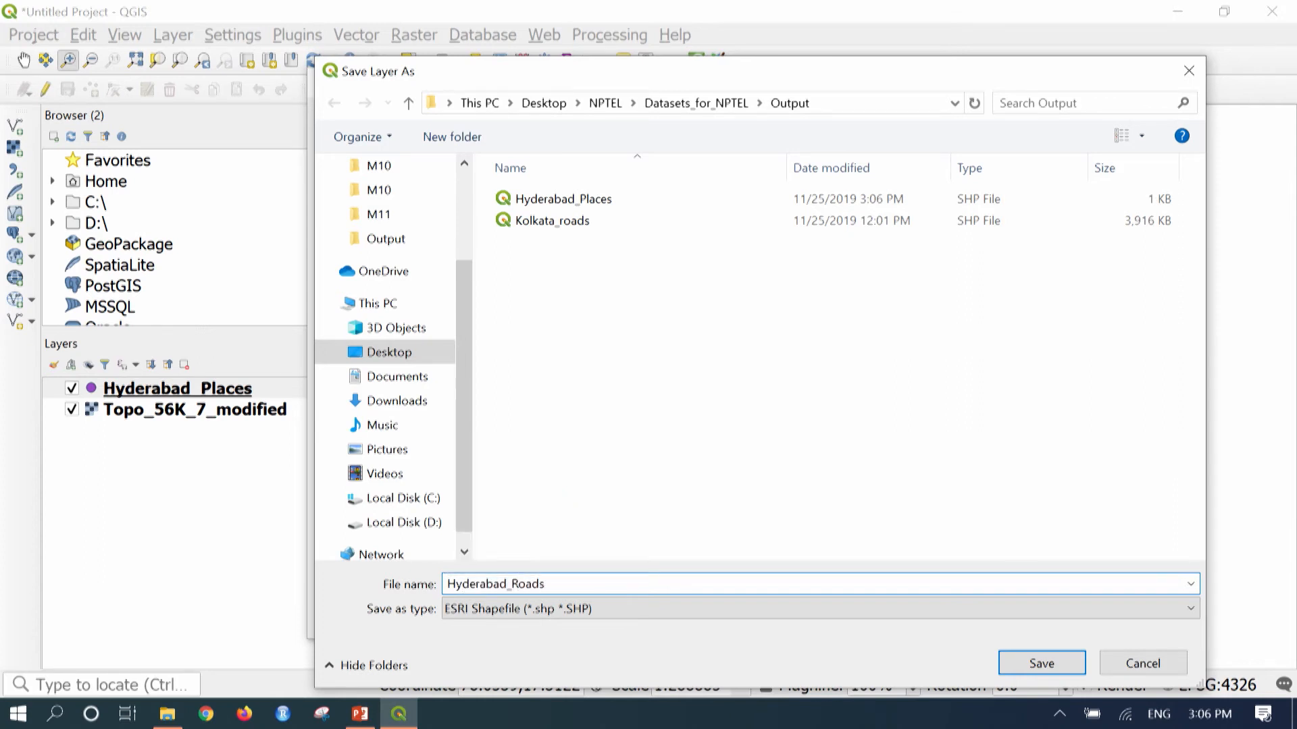
left_click(1023, 663)
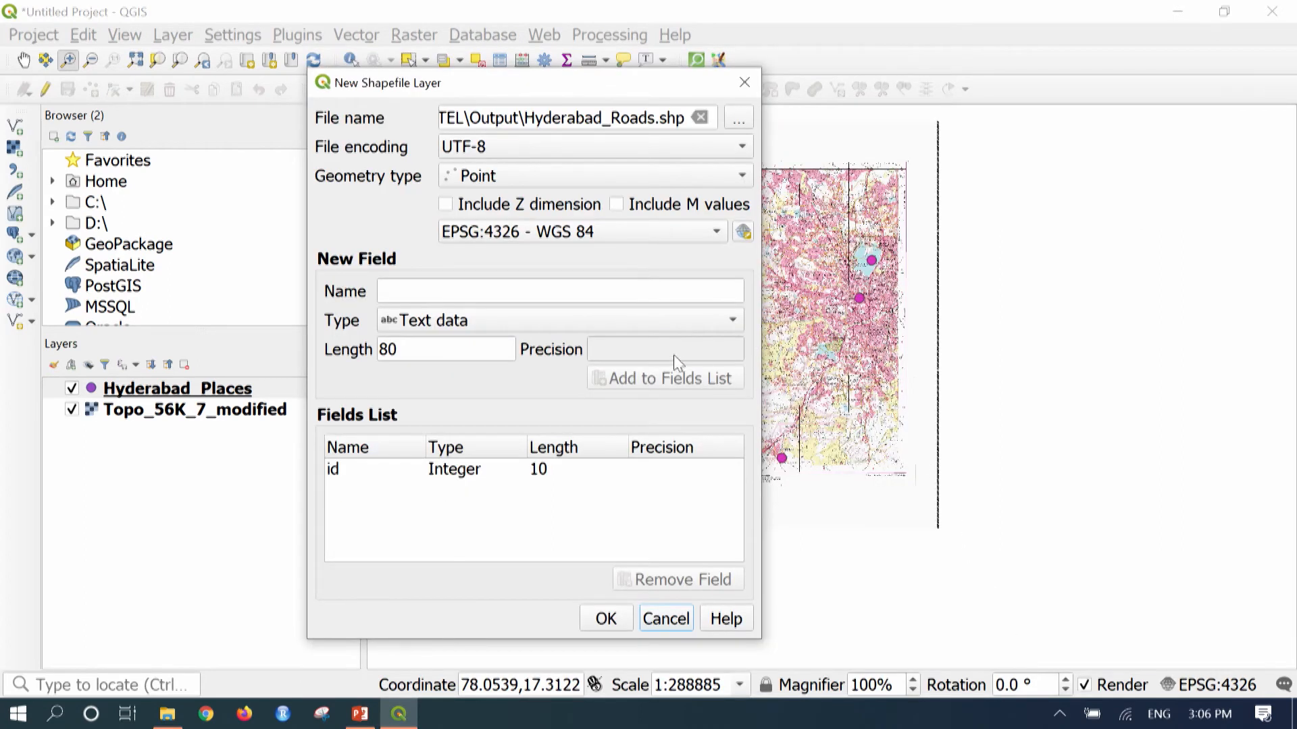
left_click(594, 175)
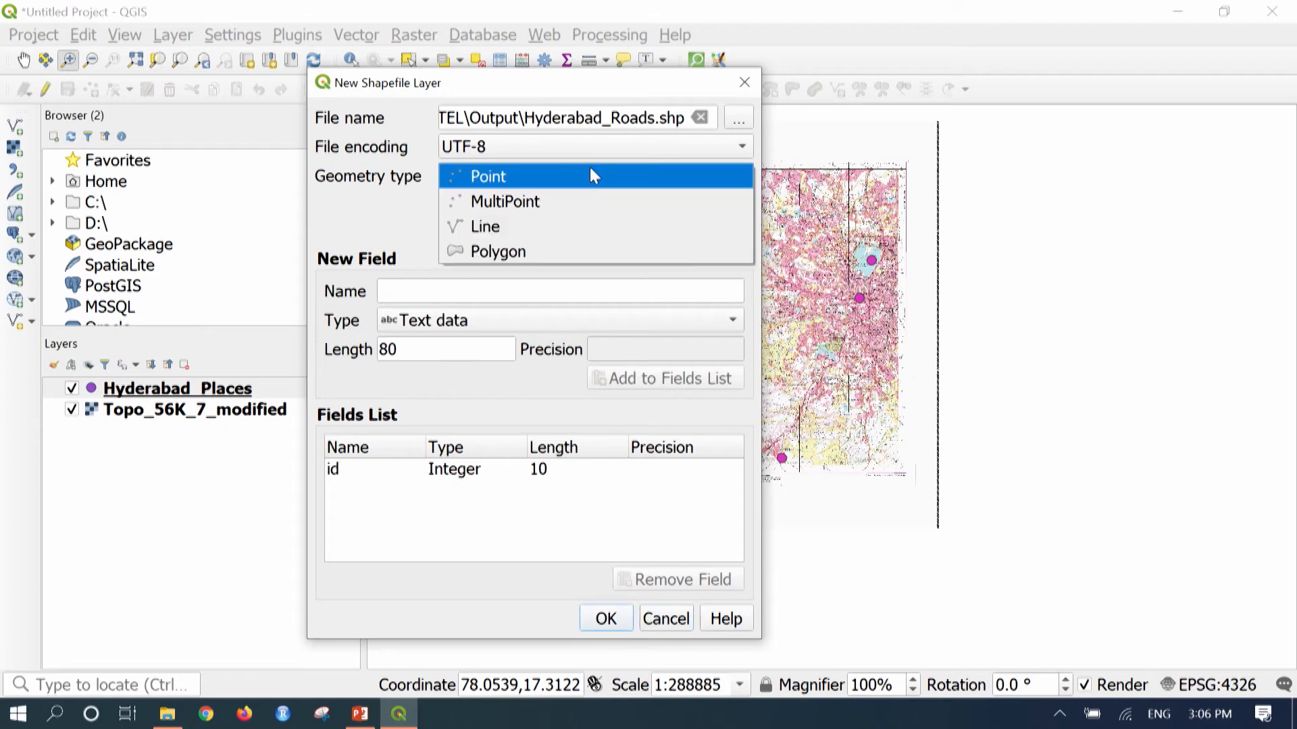
left_click(566, 228)
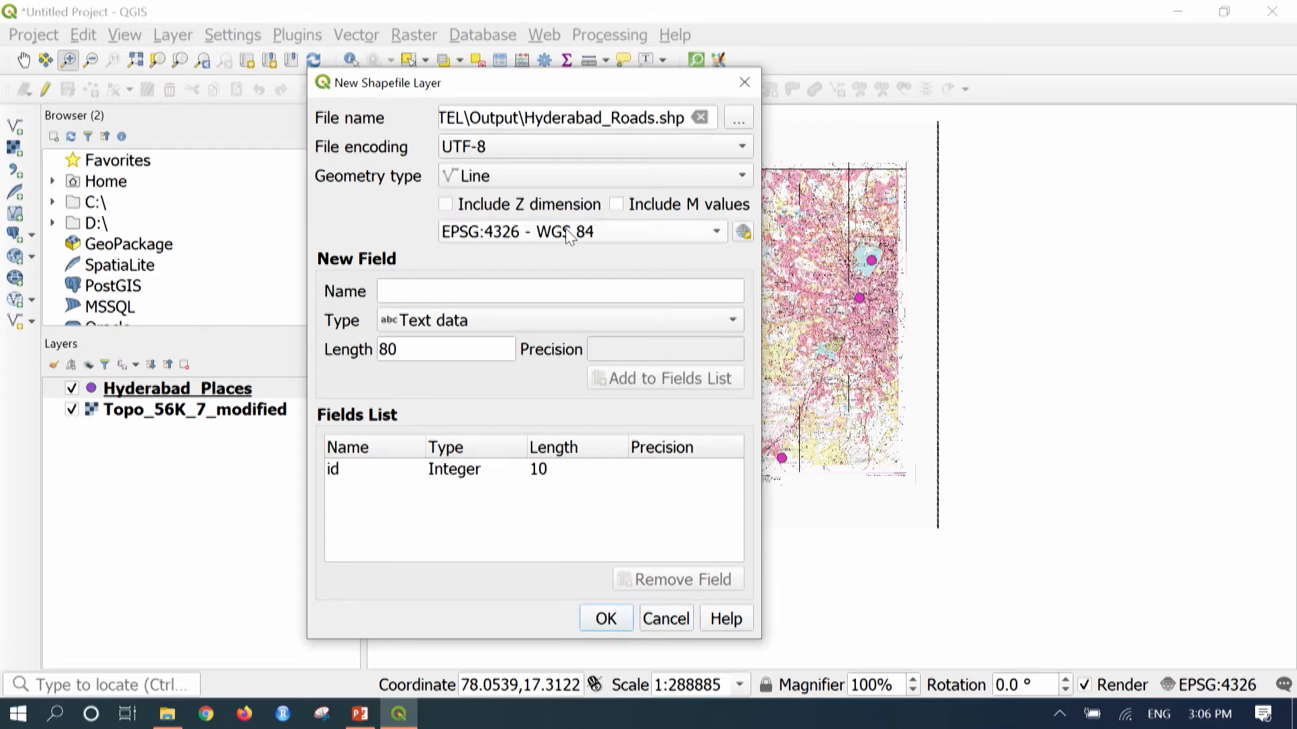
Add the text fields Road Name and Road Type to the new shapefile's fields and create the layer
left_click(563, 292)
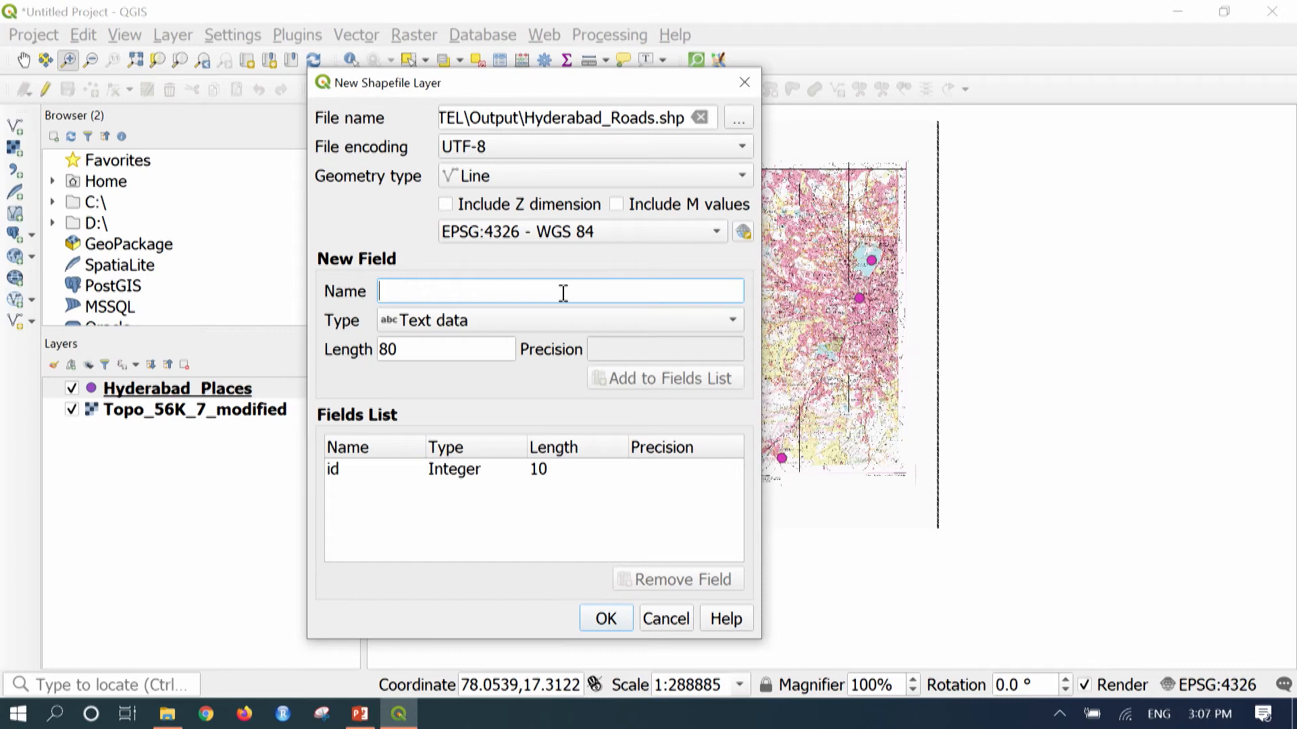
type("Road Name")
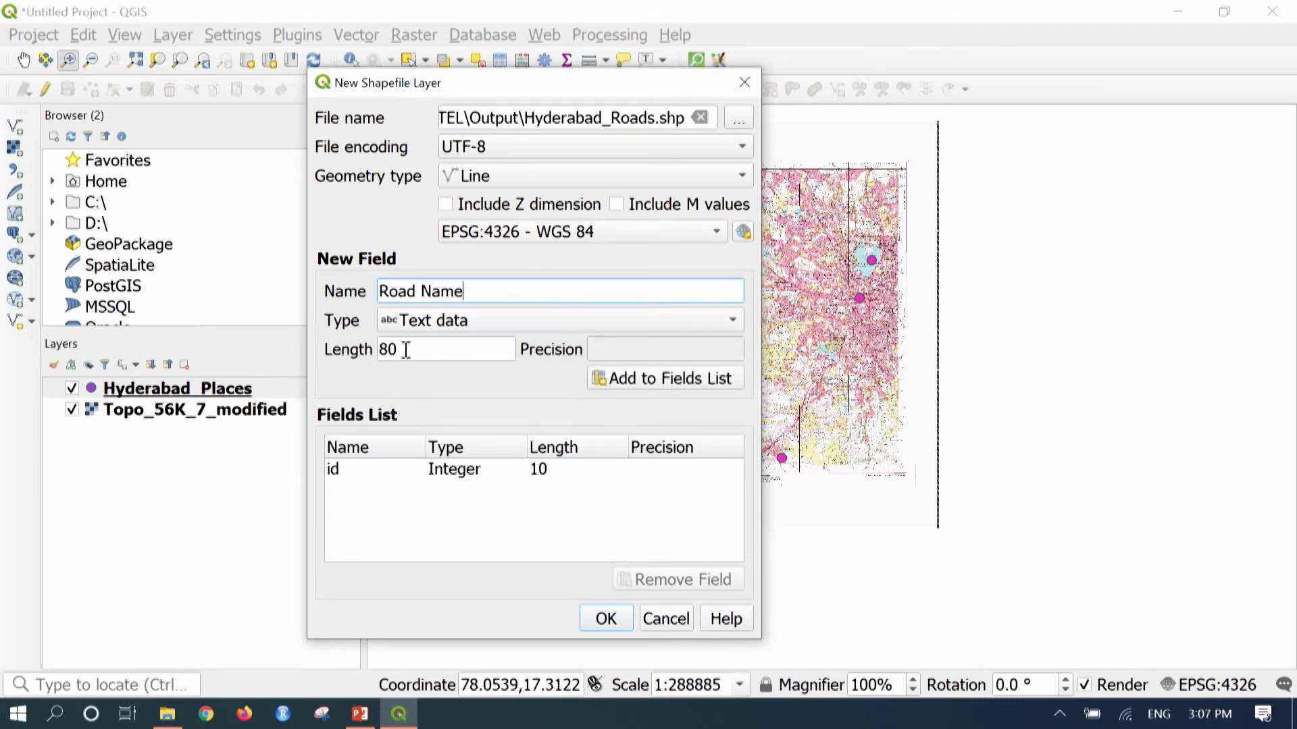
left_click(647, 380)
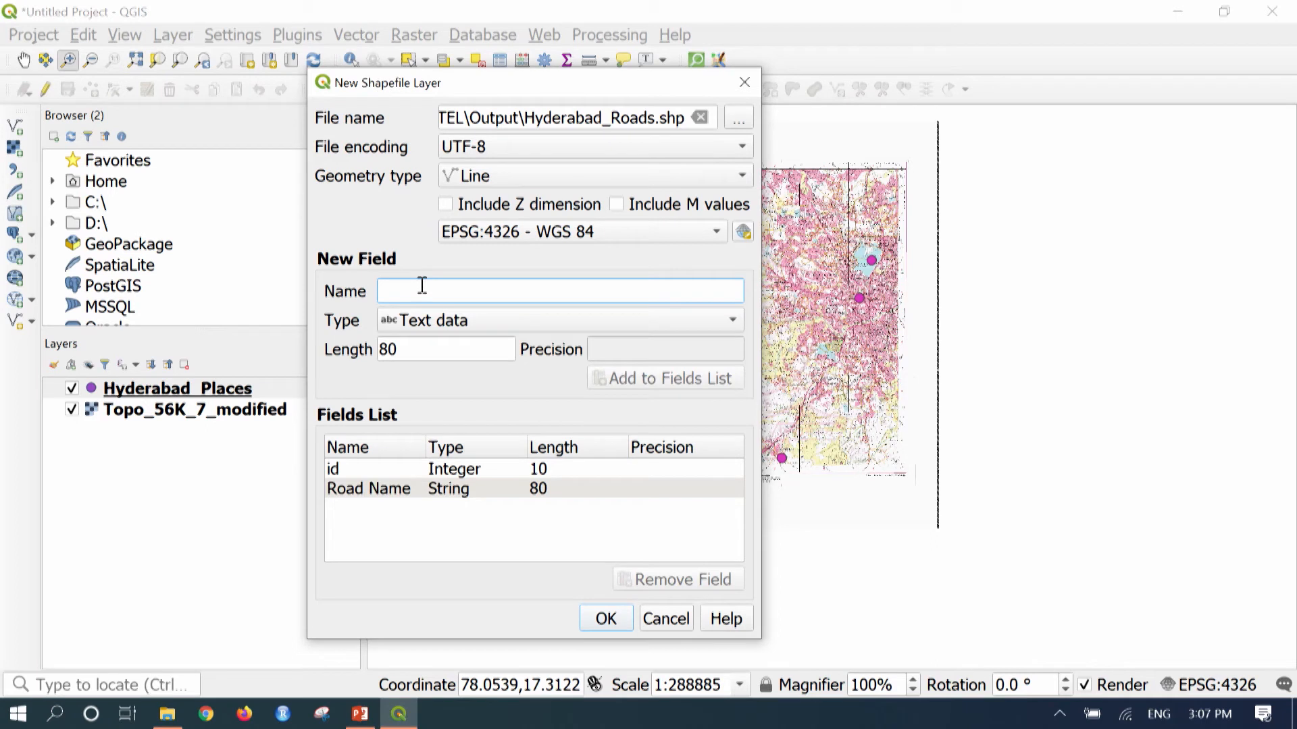
type("Road Type")
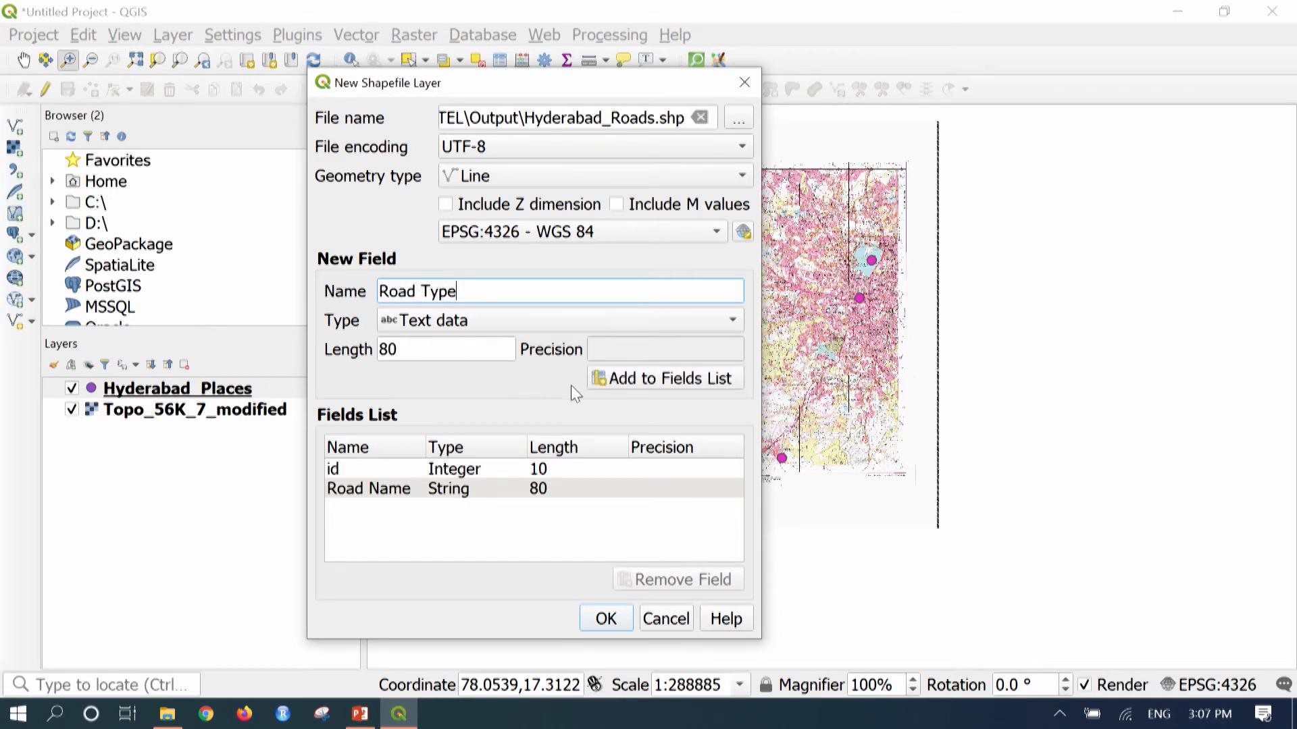
left_click(616, 380)
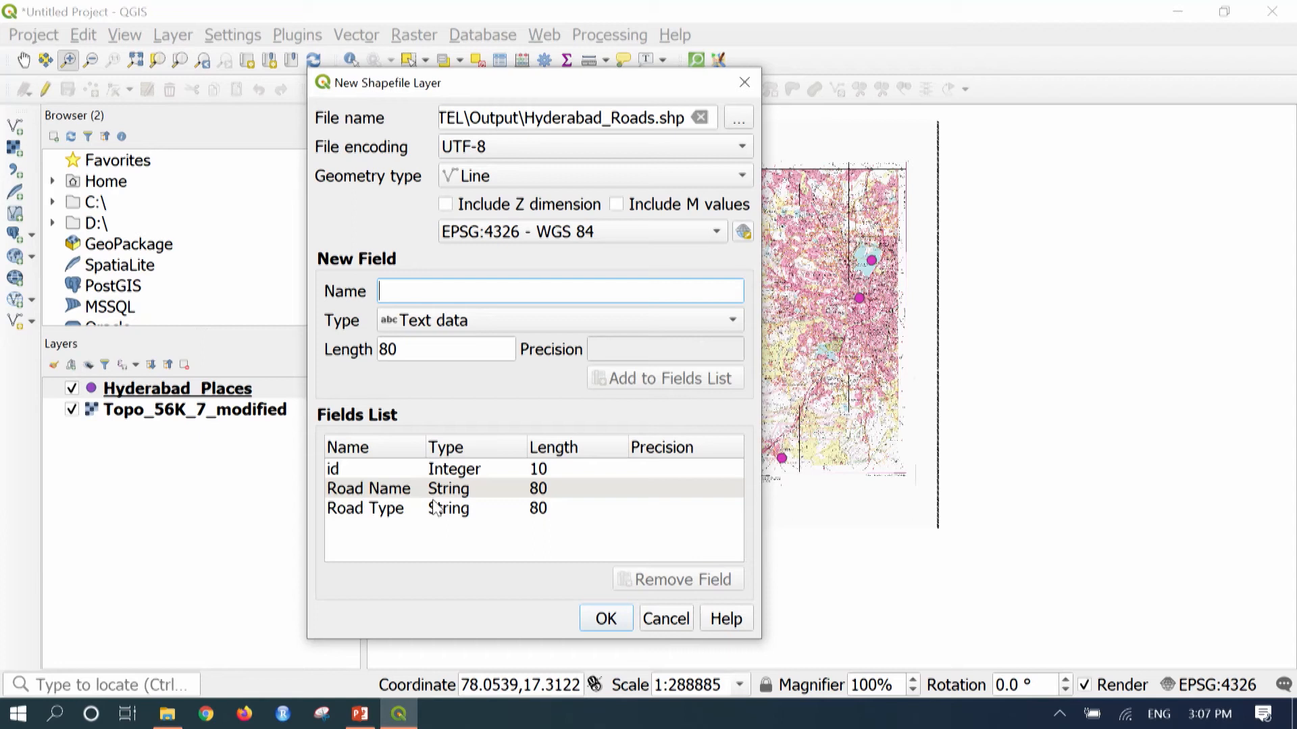
left_click(617, 619)
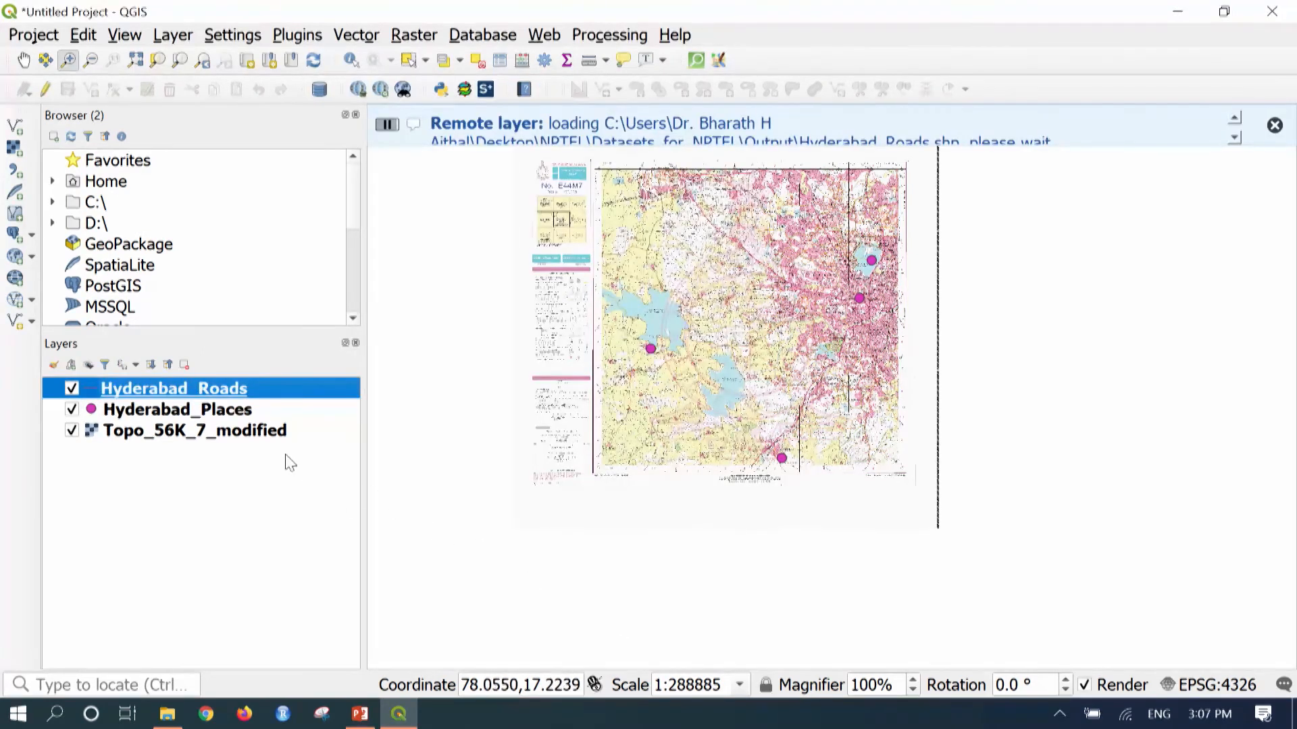
Turn on editing for the Hyderabad_Roads layer and start adding a line feature
right_click(282, 399)
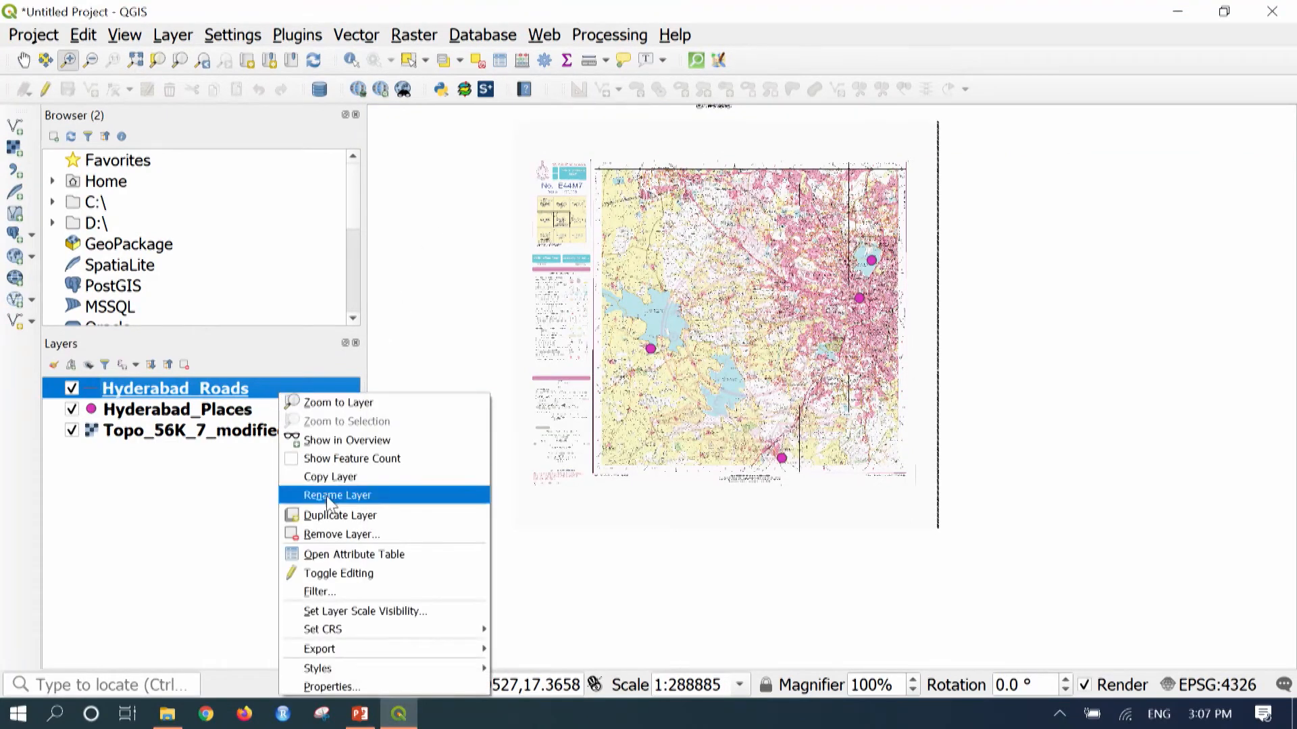
left_click(352, 574)
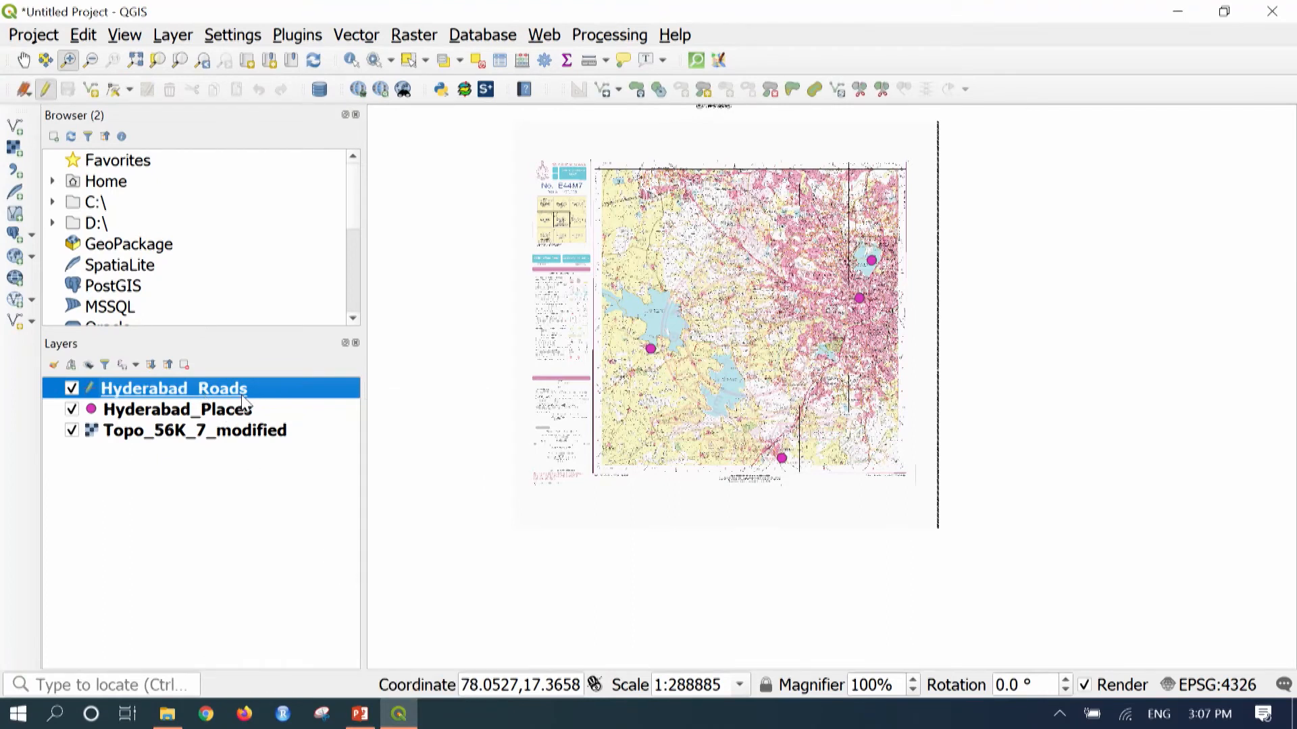
left_click(91, 96)
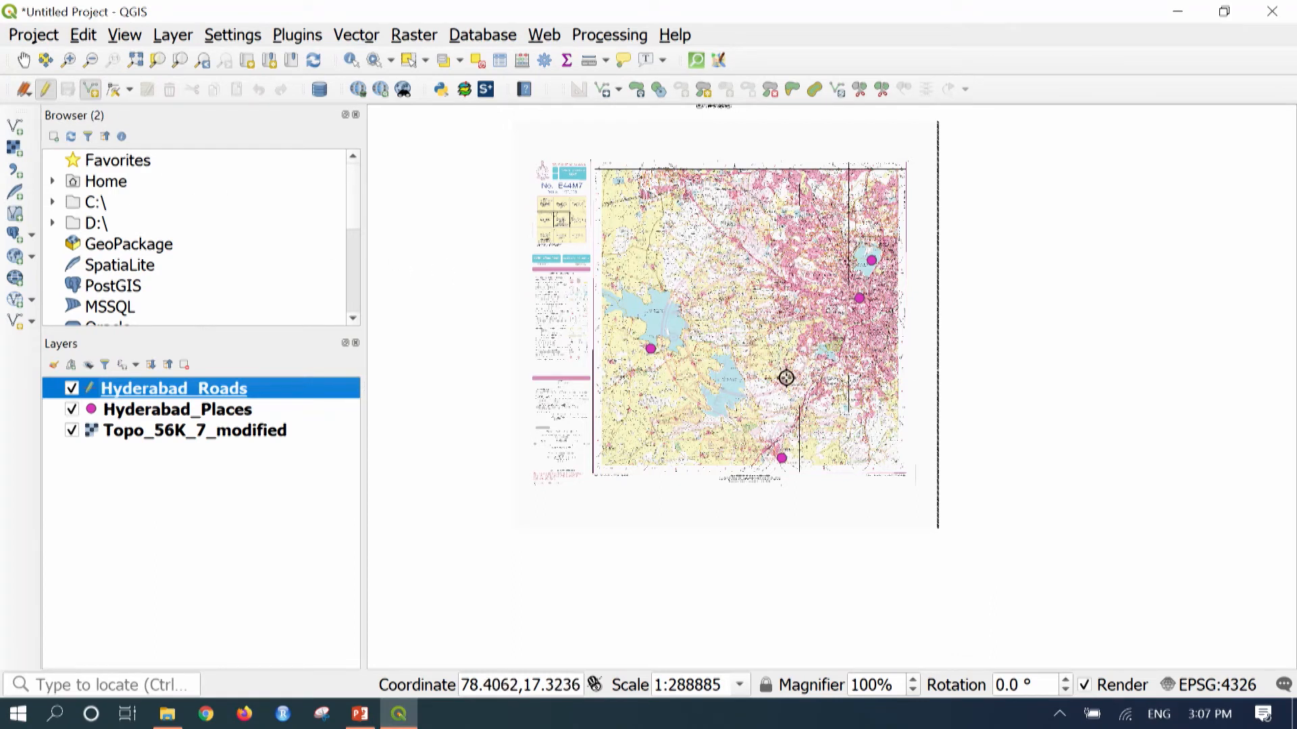
Digitize the thick pink road along the eastern shore of Hussain Sagar, from beside Kavadiguda southwest to Khairatabad
scroll(888, 265, "up", 1)
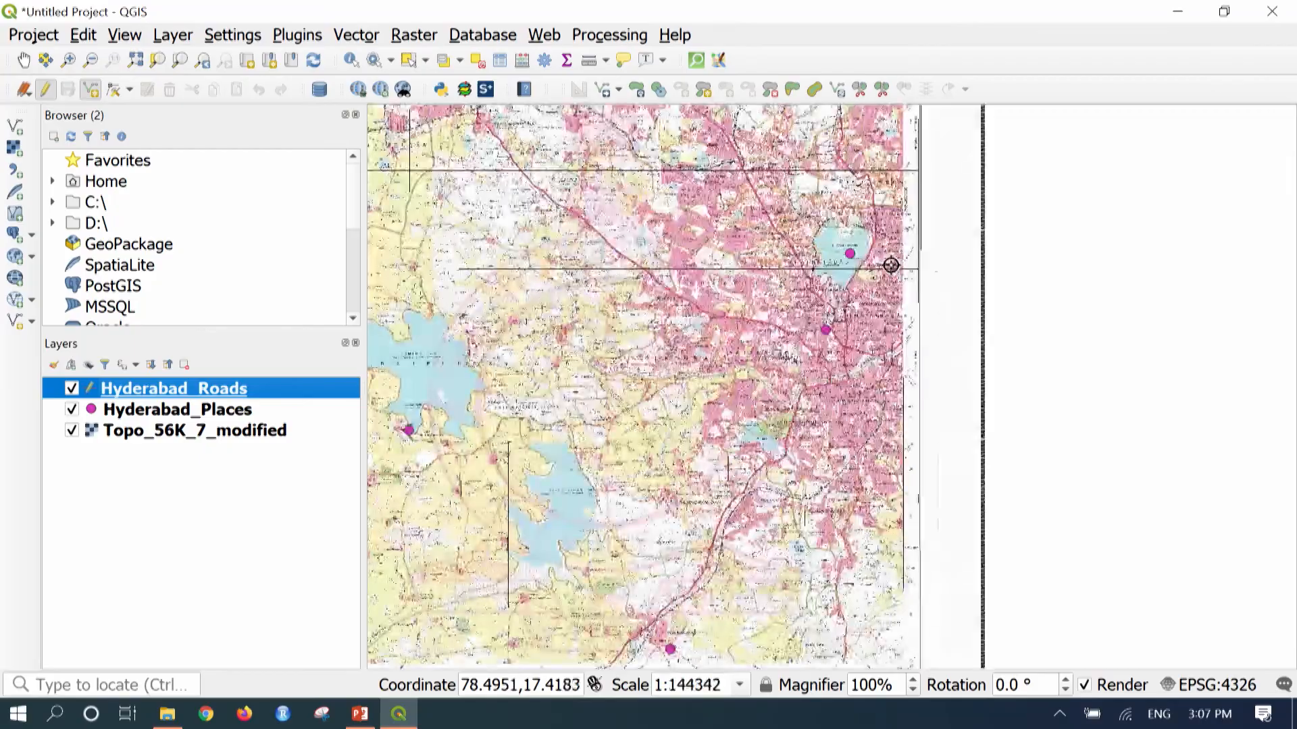
scroll(885, 246, "up", 2)
scroll(808, 265, "up", 1)
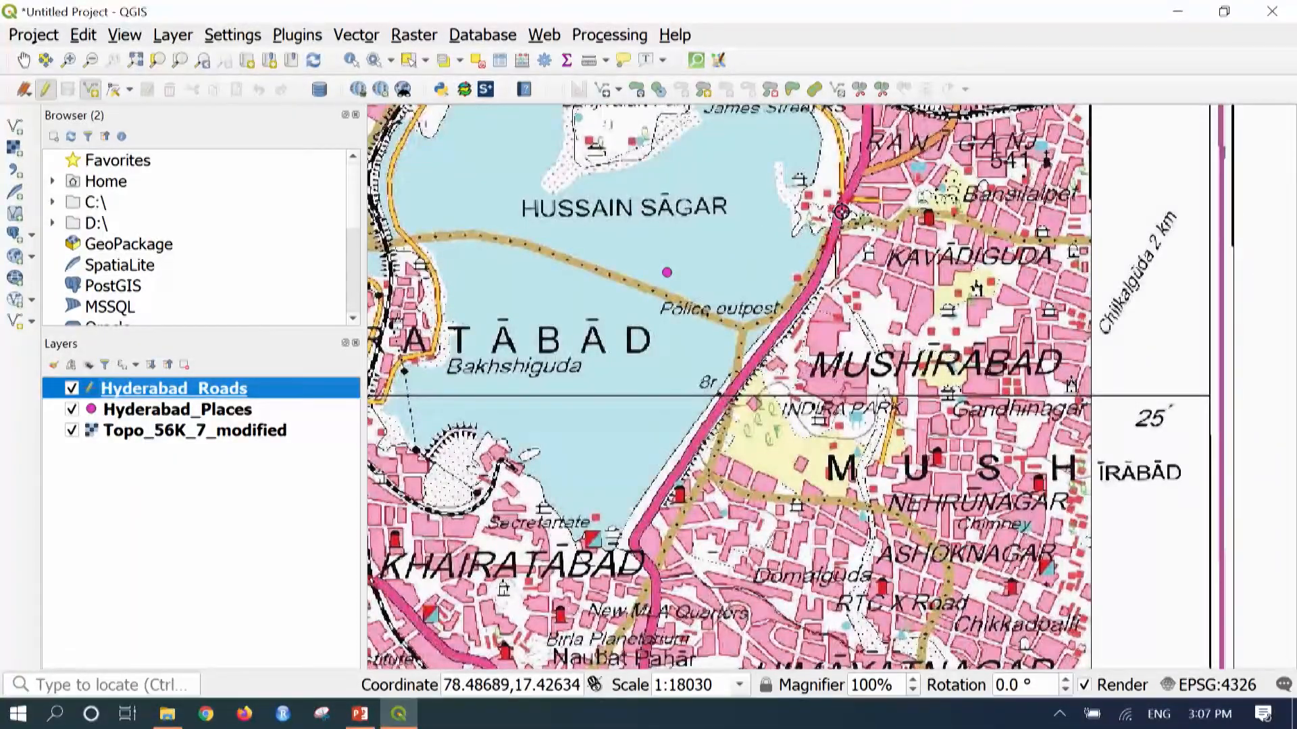
scroll(843, 203, "up", 1)
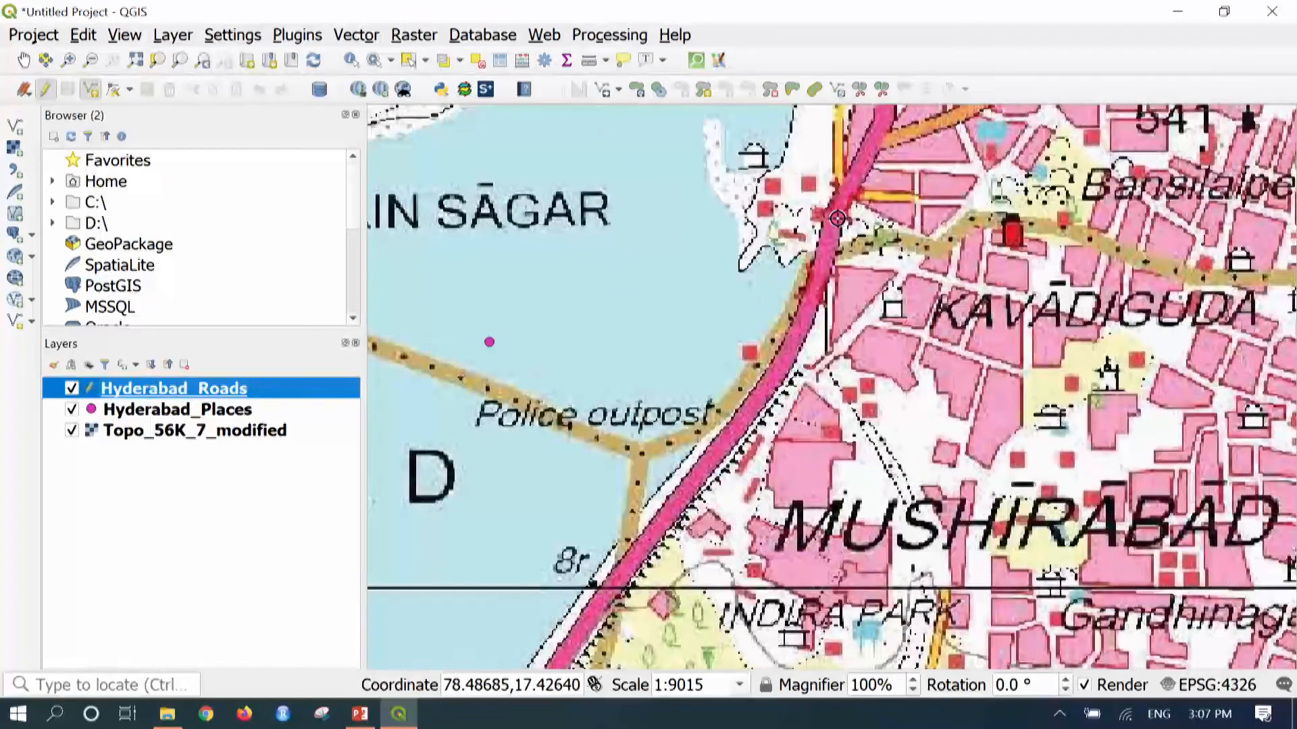
left_click(836, 216)
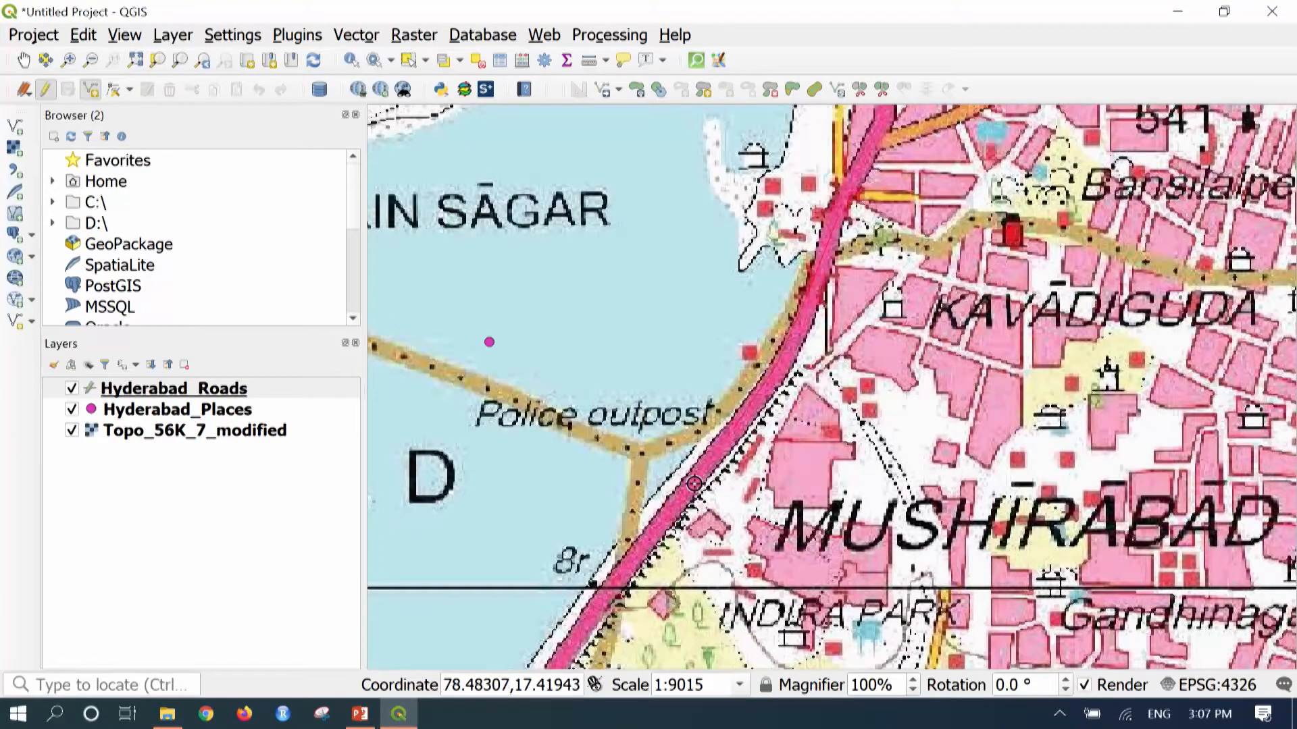
left_click_drag(635, 554, 719, 263)
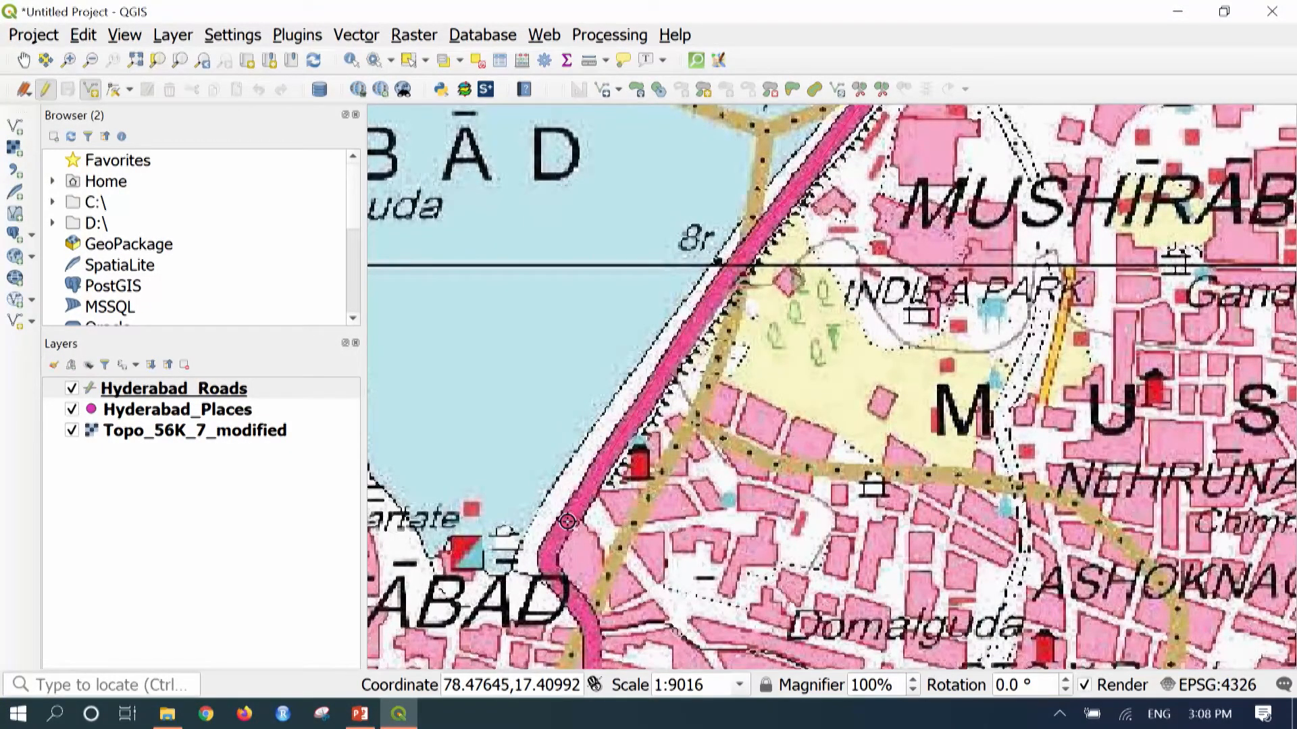
right_click(551, 555)
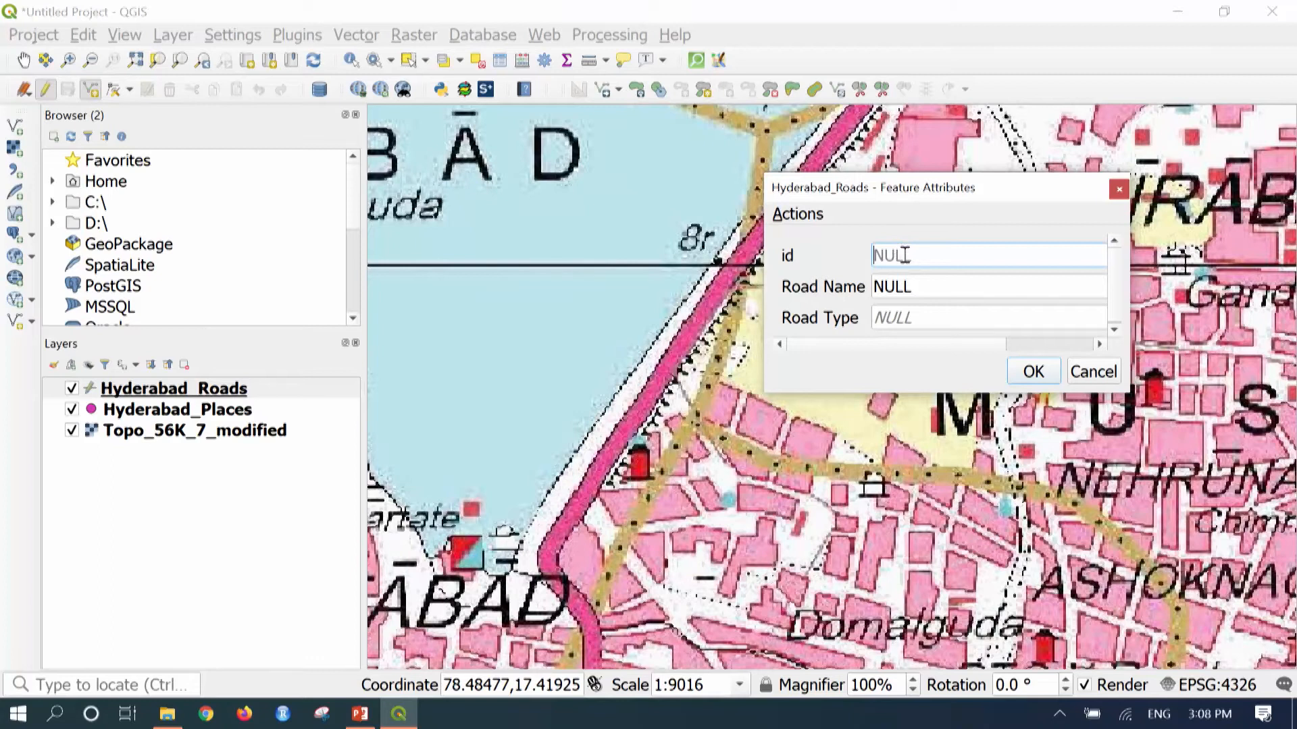
Save the digitized road with id 1, Road Name Tank Bund Road and Road Type MDR
type("1")
left_click(912, 289)
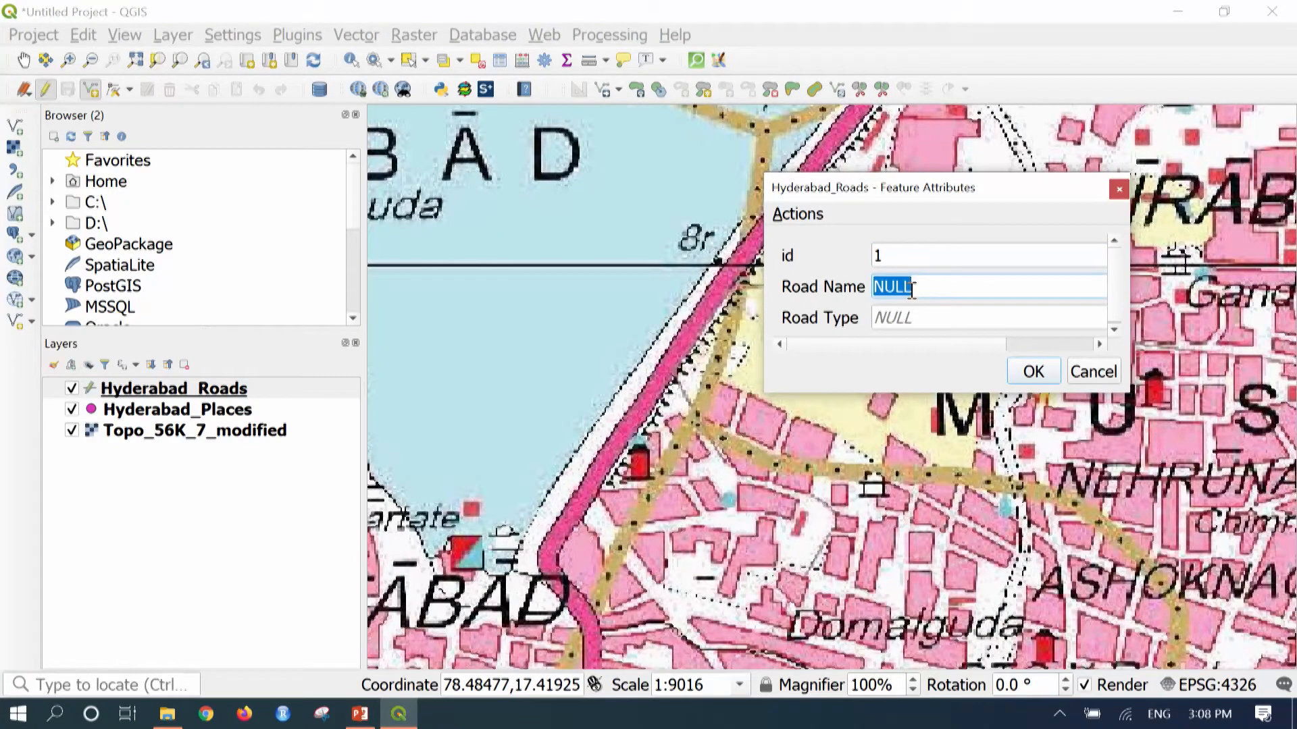
type("Tank Ba")
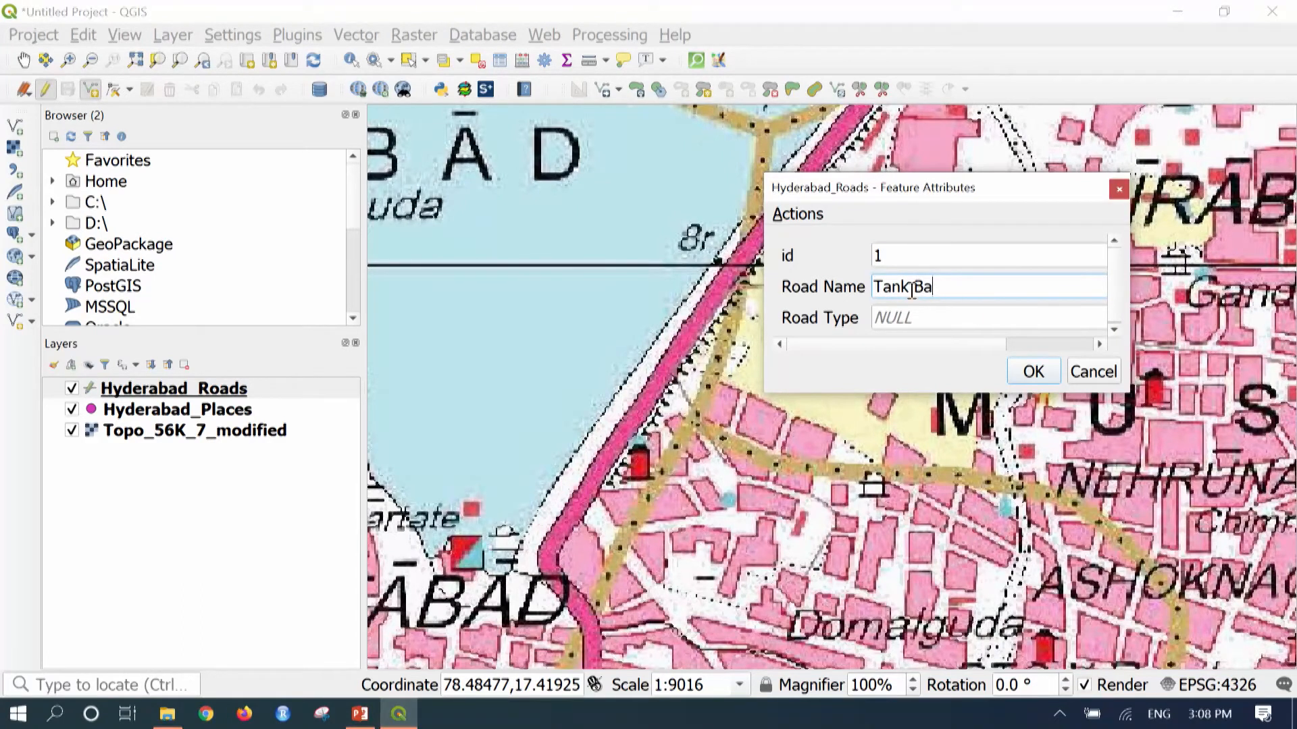
key("BackSpace")
type("und Road")
left_click(920, 318)
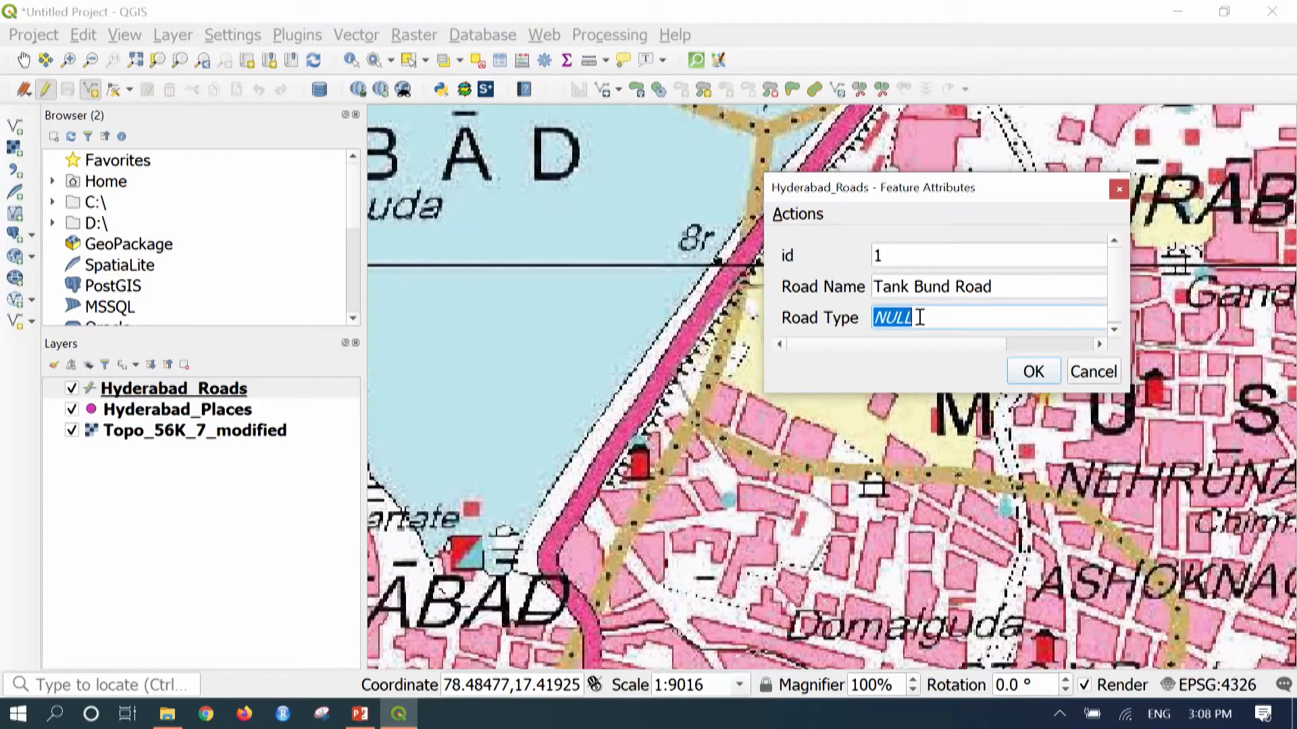
type("MDR")
left_click(1031, 373)
Set the simple line color of the Hyderabad_Roads layer to the recently used yellow
scroll(907, 339, "down", 2)
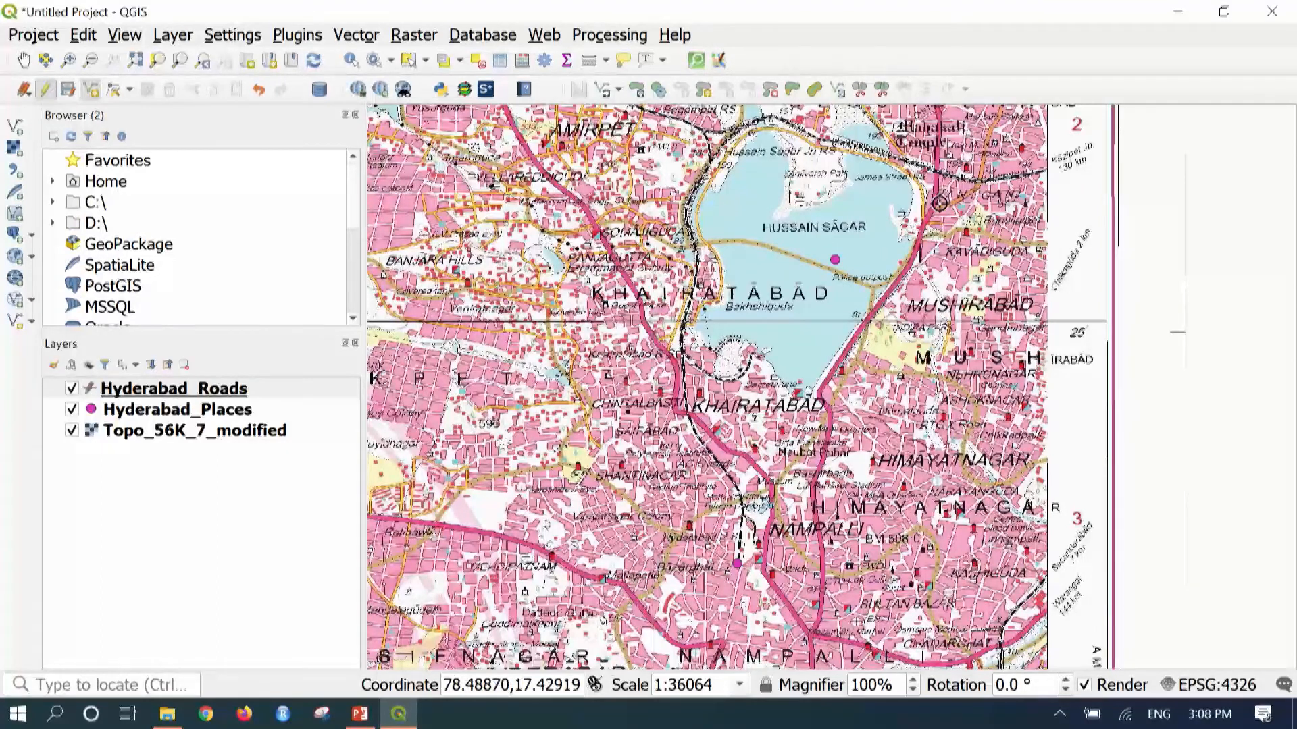
left_click(172, 392)
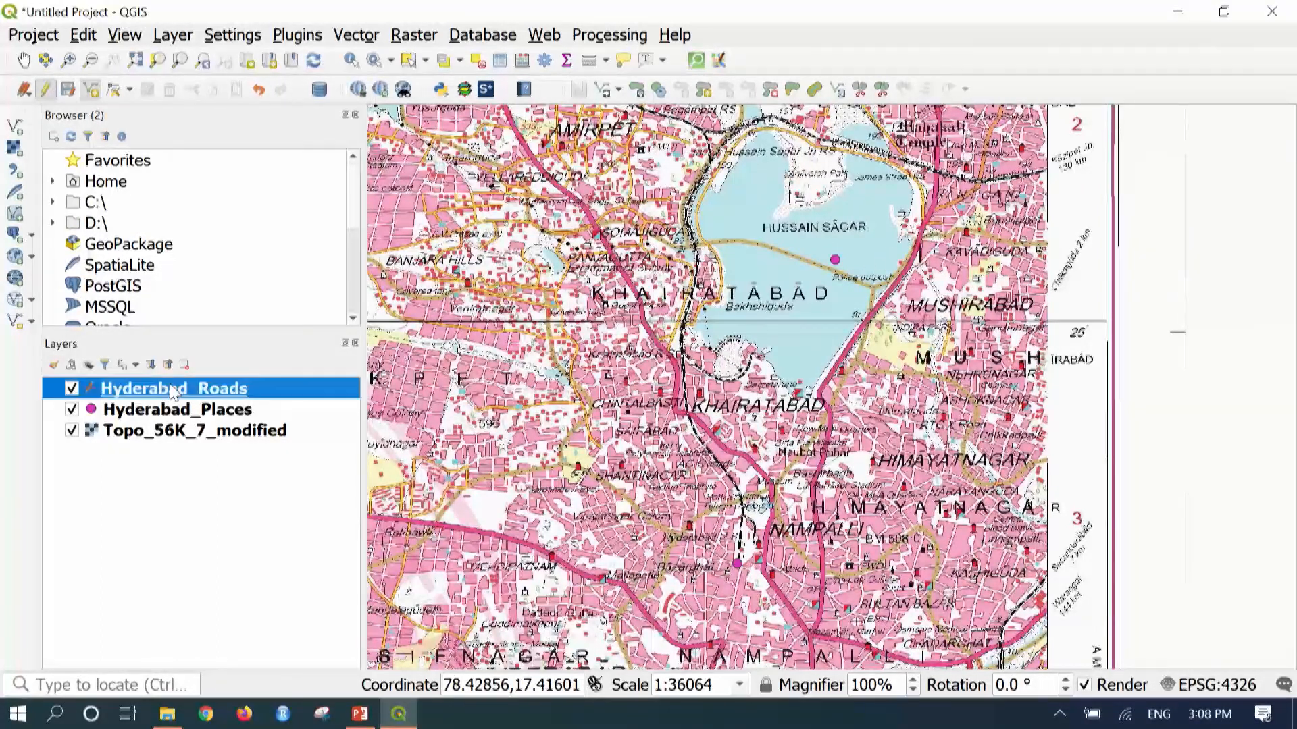
right_click(278, 395)
left_click(322, 381)
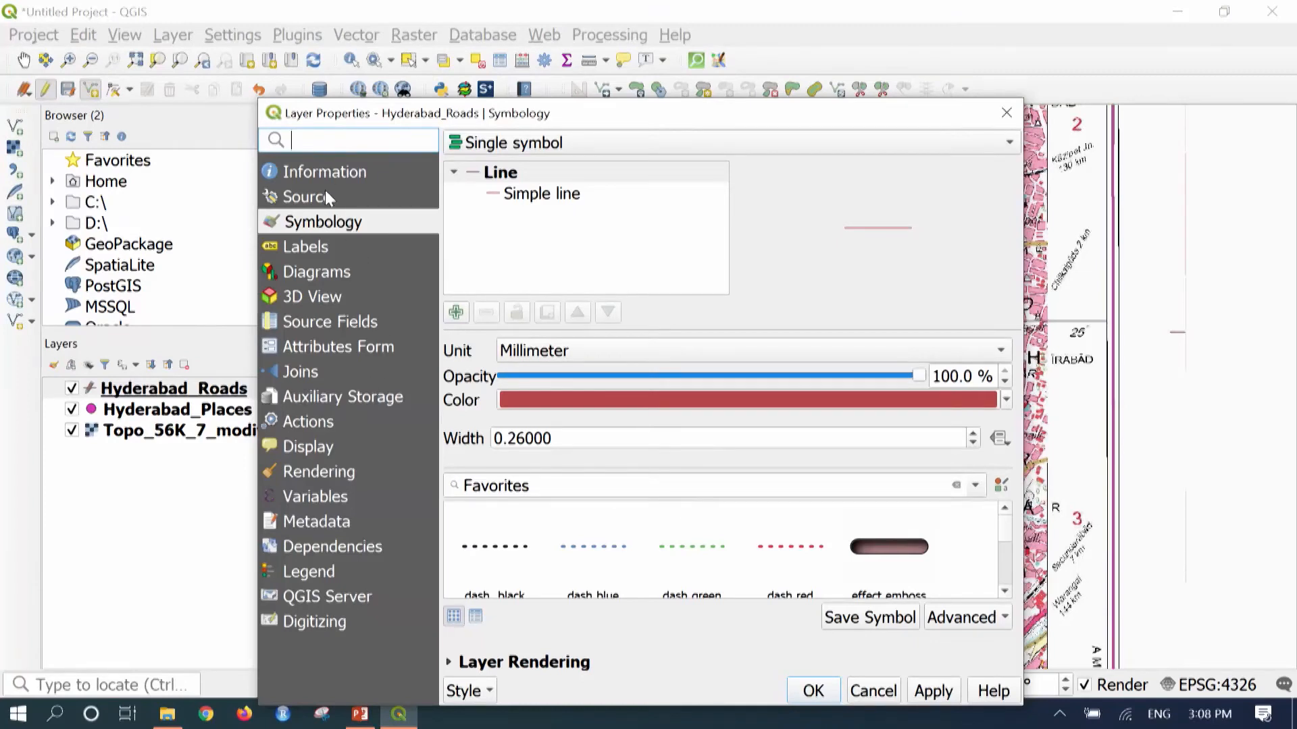
left_click(560, 196)
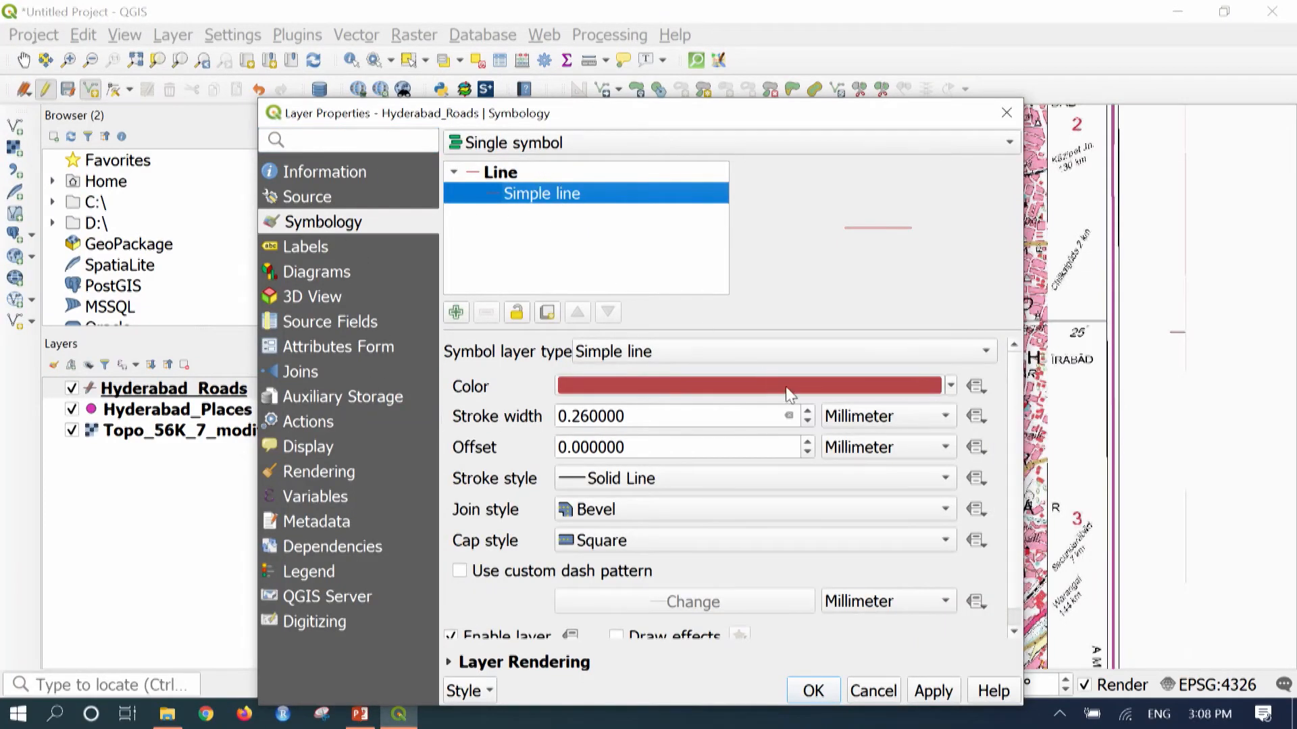
left_click(951, 393)
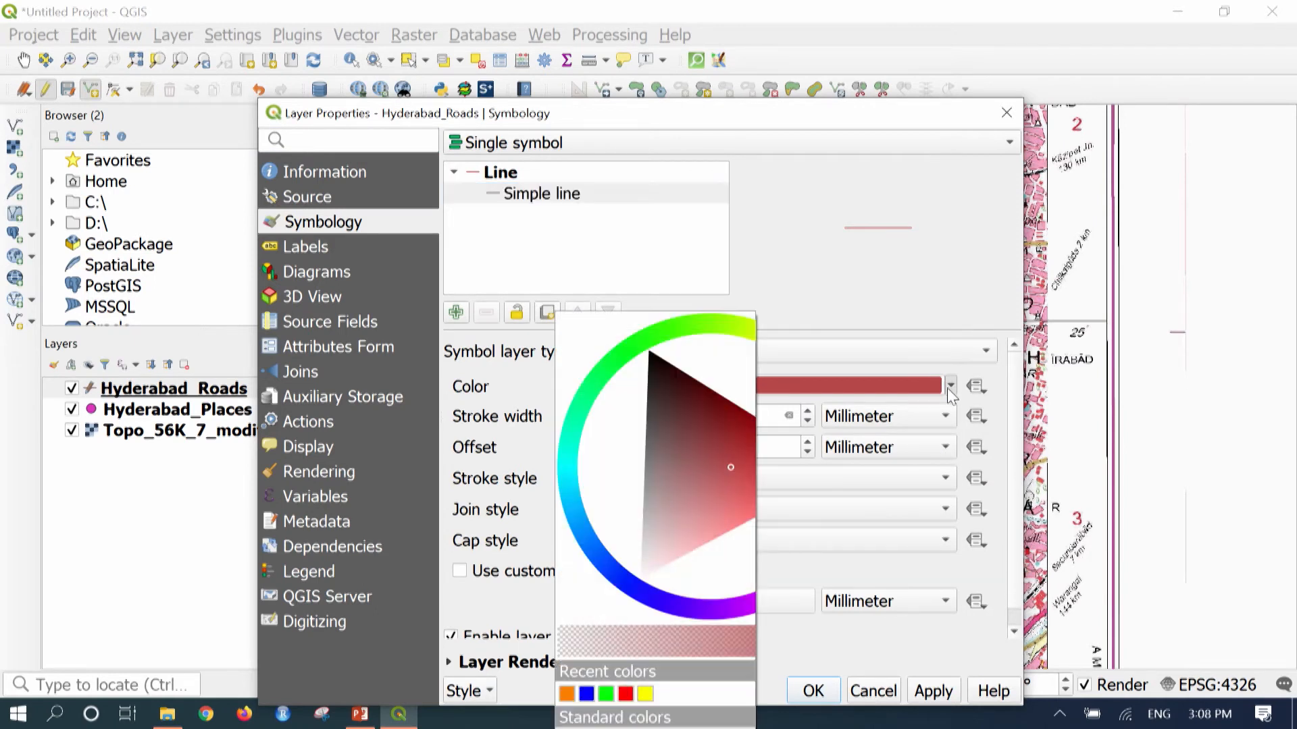
left_click(910, 400)
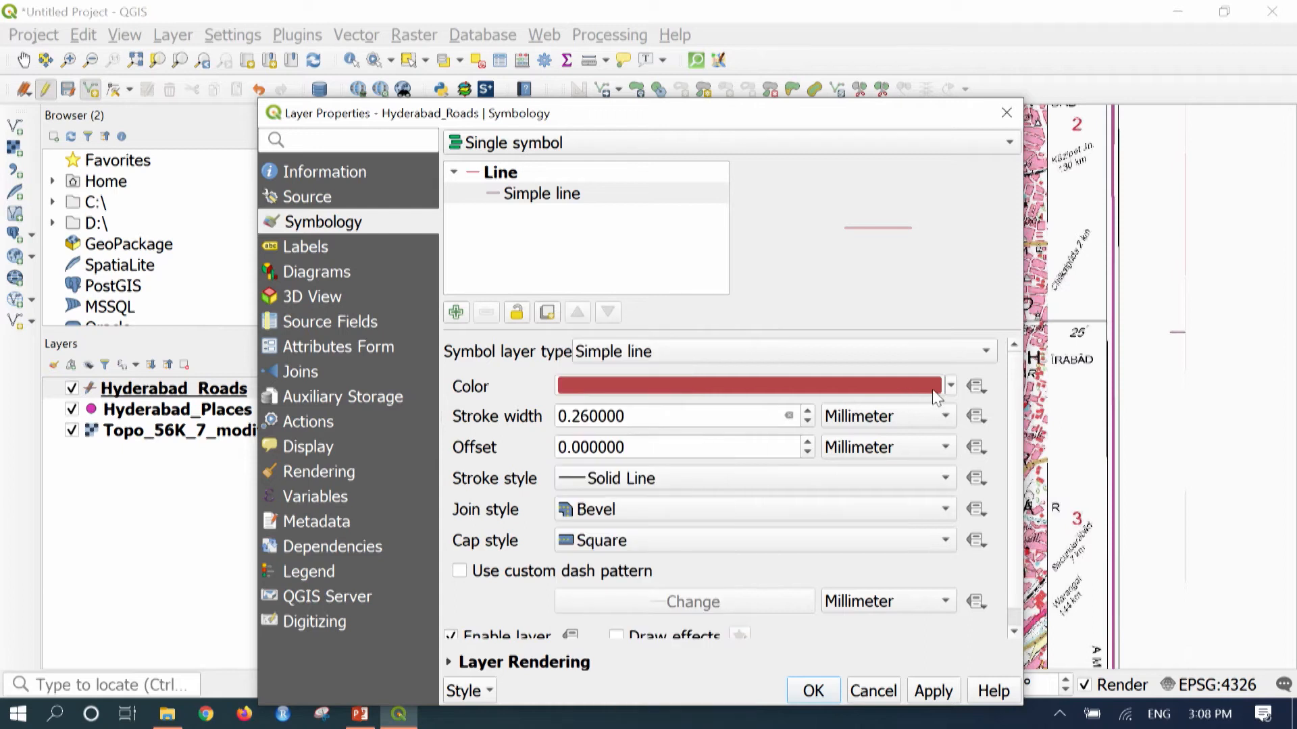
left_click(950, 390)
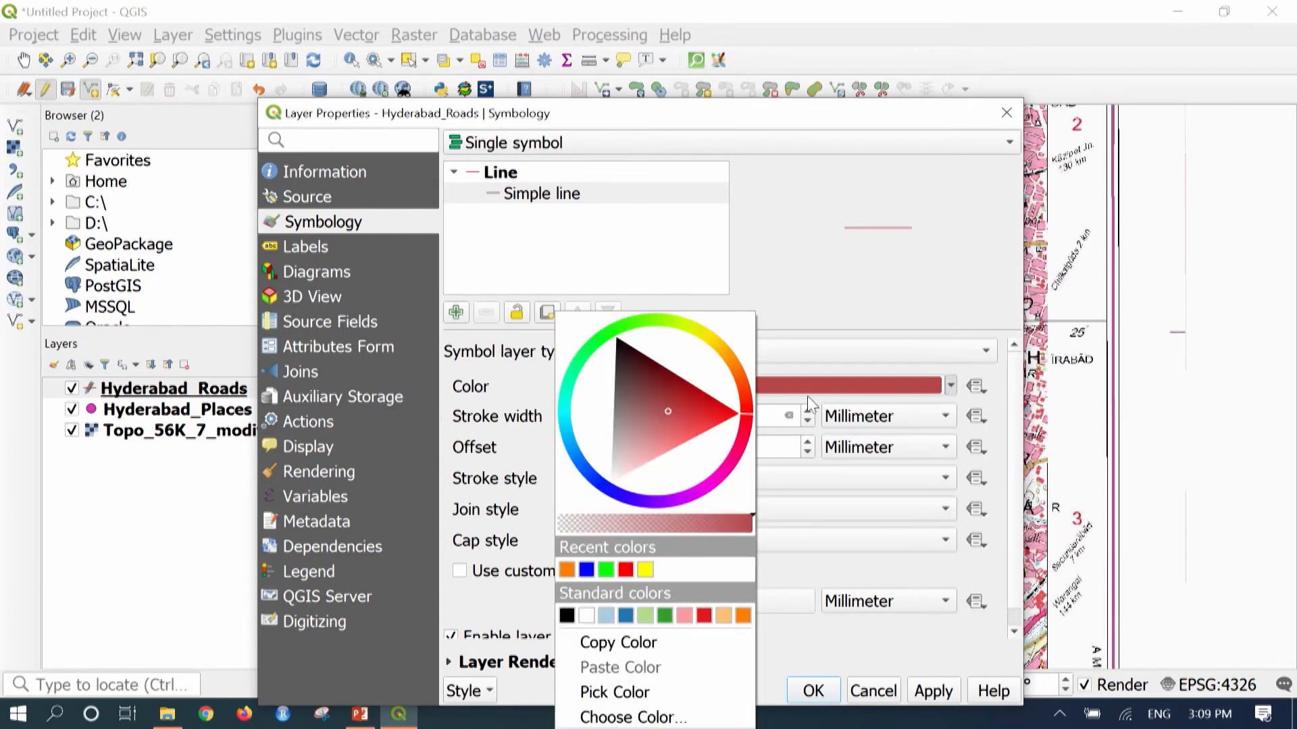
mouse_move(754, 420)
left_mouse_down()
mouse_move(714, 335)
mouse_move(695, 341)
left_mouse_up()
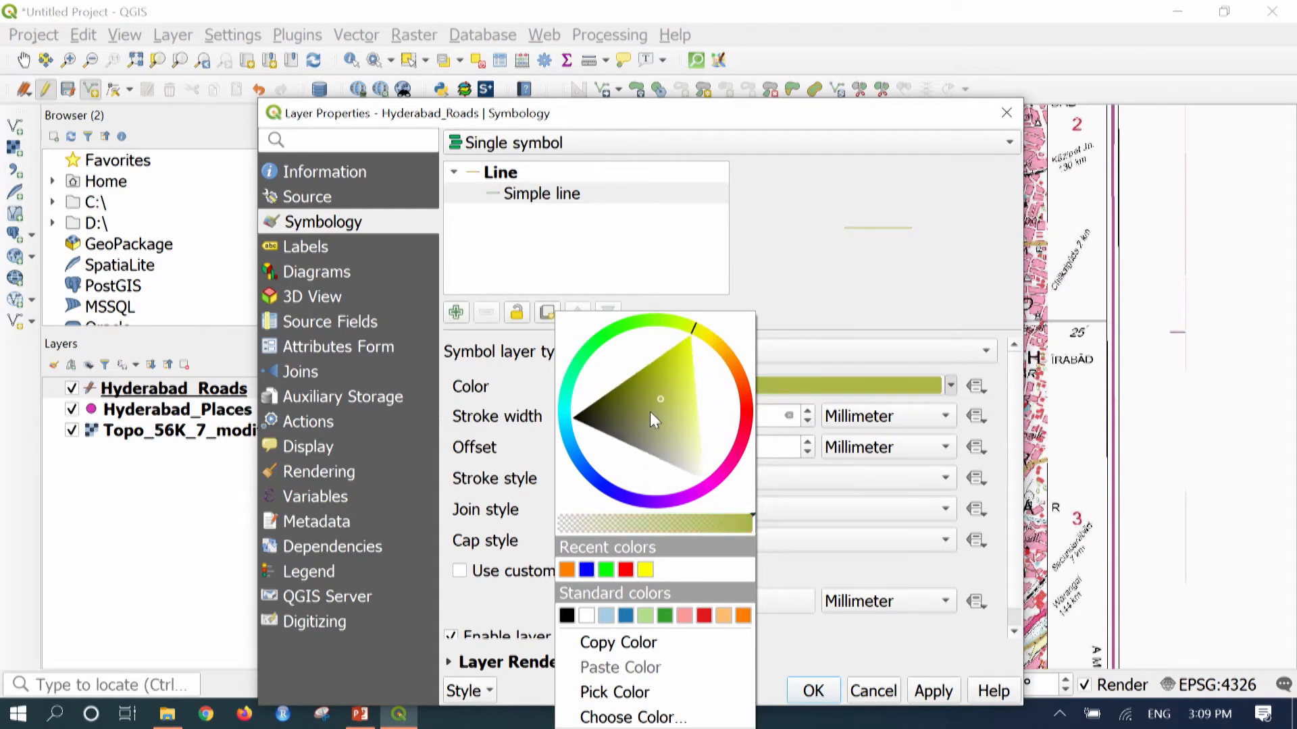
left_click(645, 570)
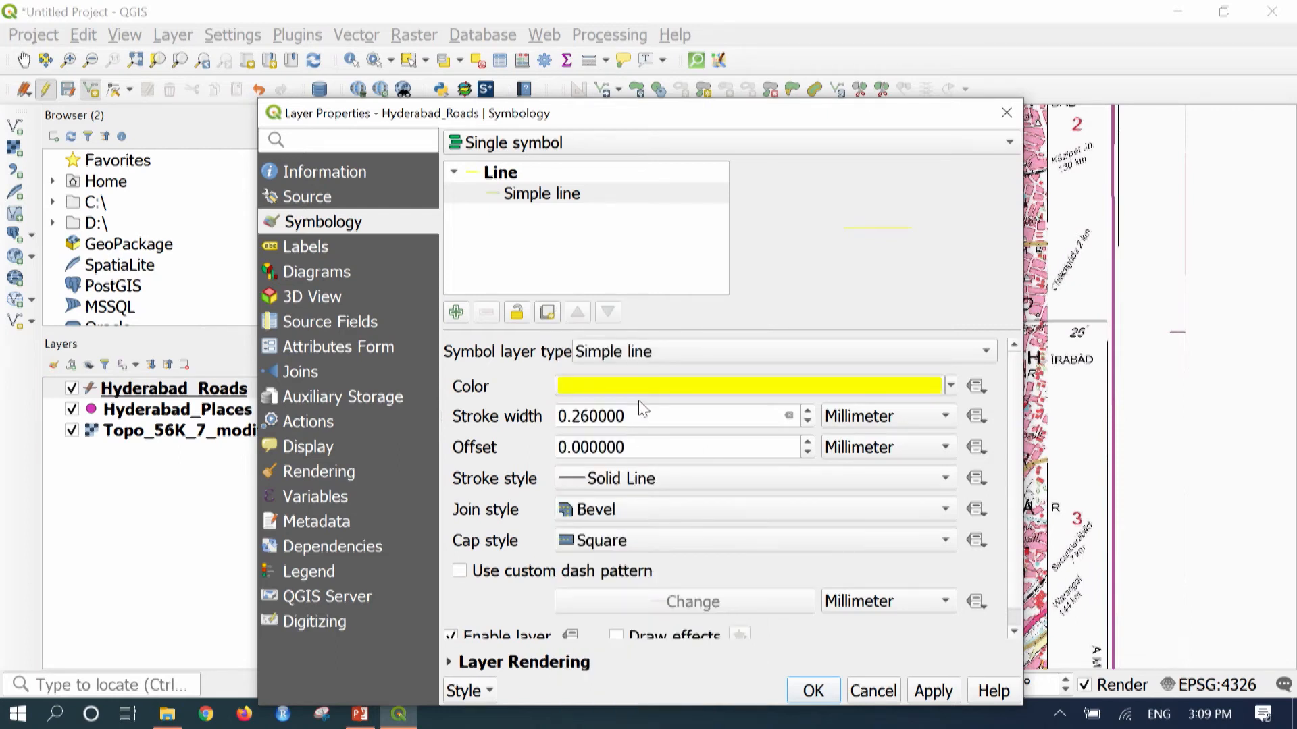
Set the line's stroke width to 0.35 mm and apply the layer style
left_click_drag(640, 416, 541, 401)
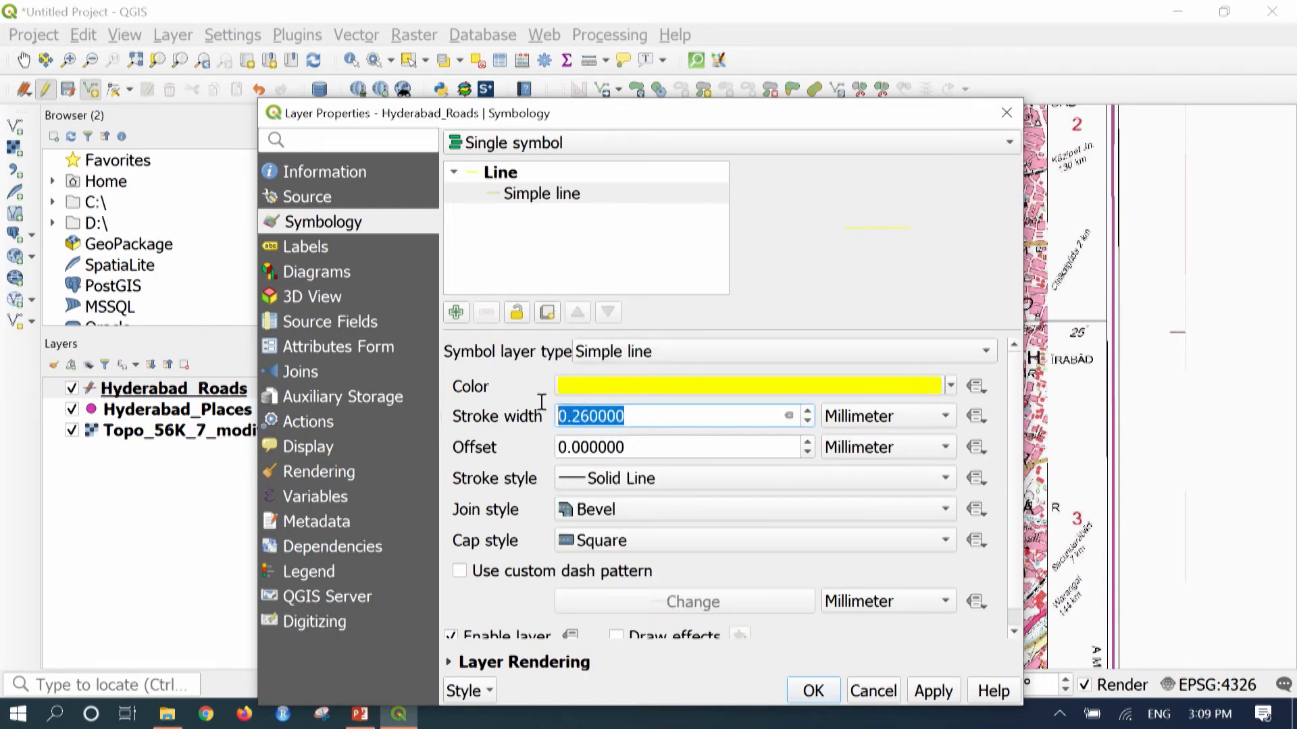
type("0.35")
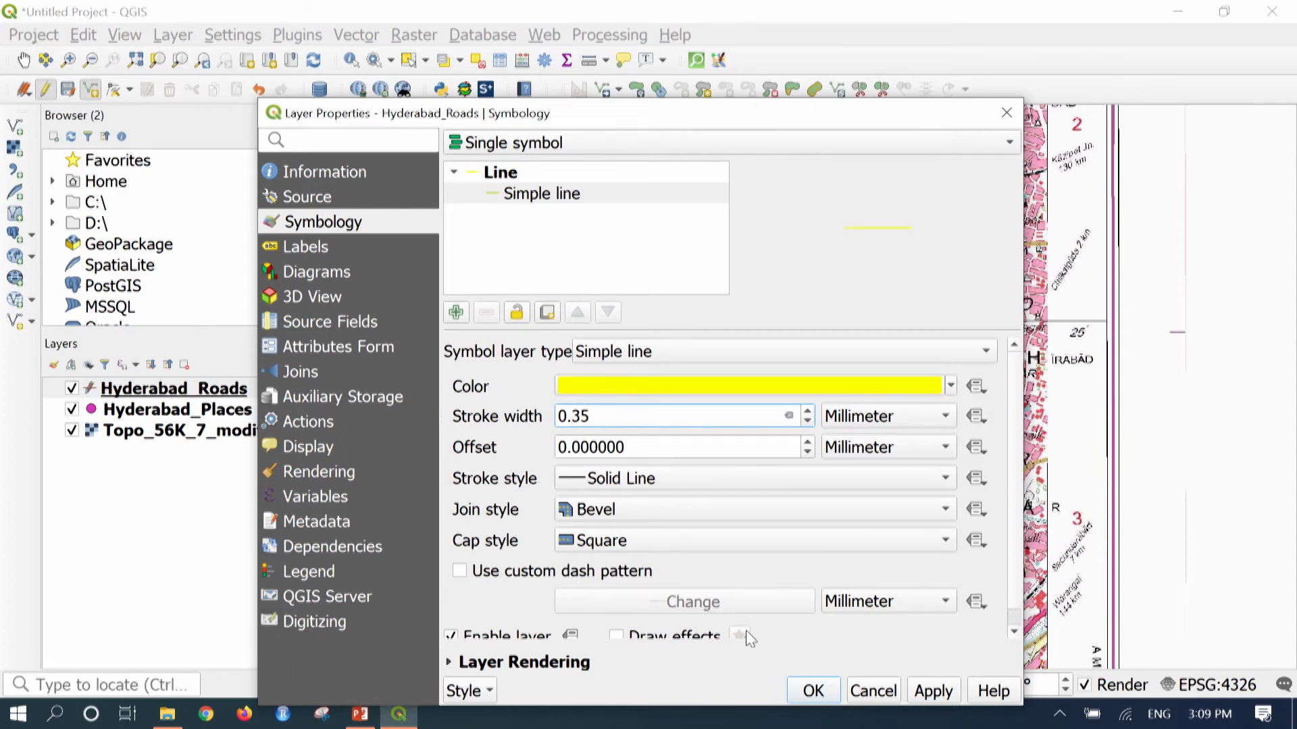
left_click(930, 691)
left_click(812, 695)
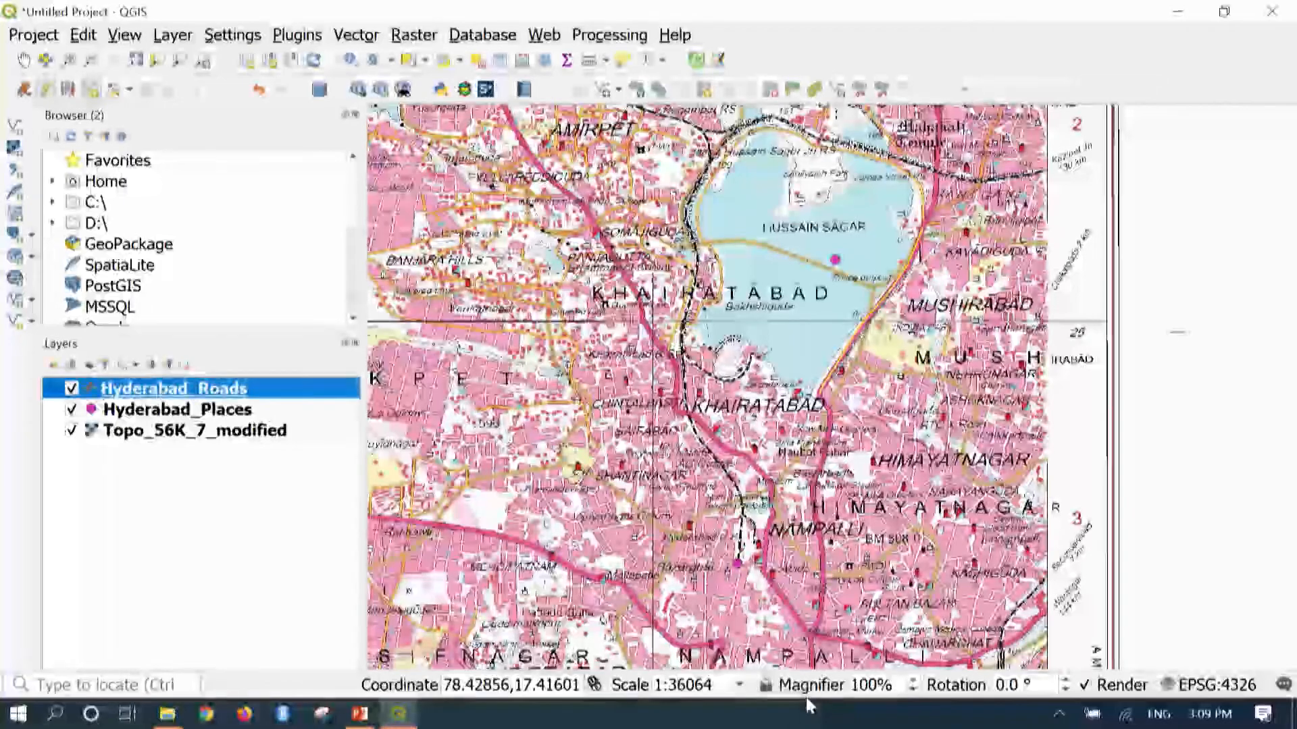
Digitize the road running south through the junction near the Police outpost label, then southwest through Chhota Bazar to beside Sangam
scroll(882, 332, "up", 1)
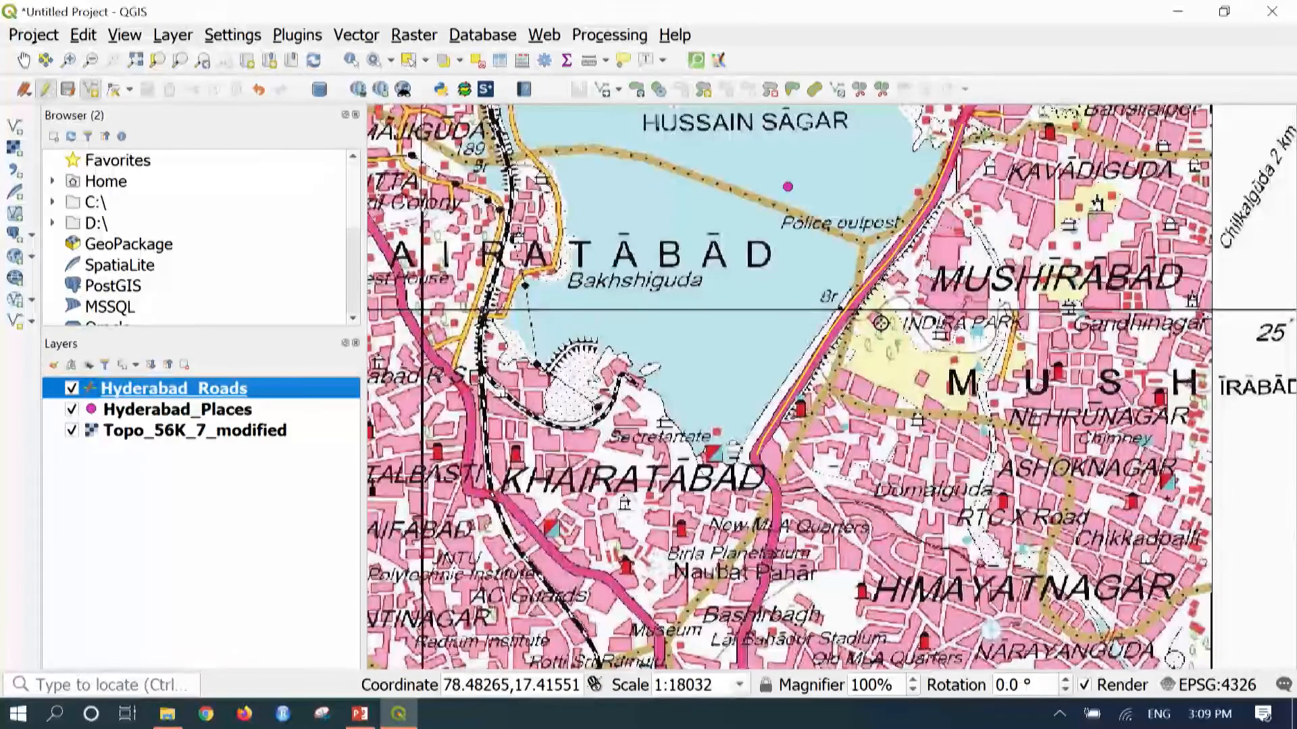
scroll(874, 285, "up", 1)
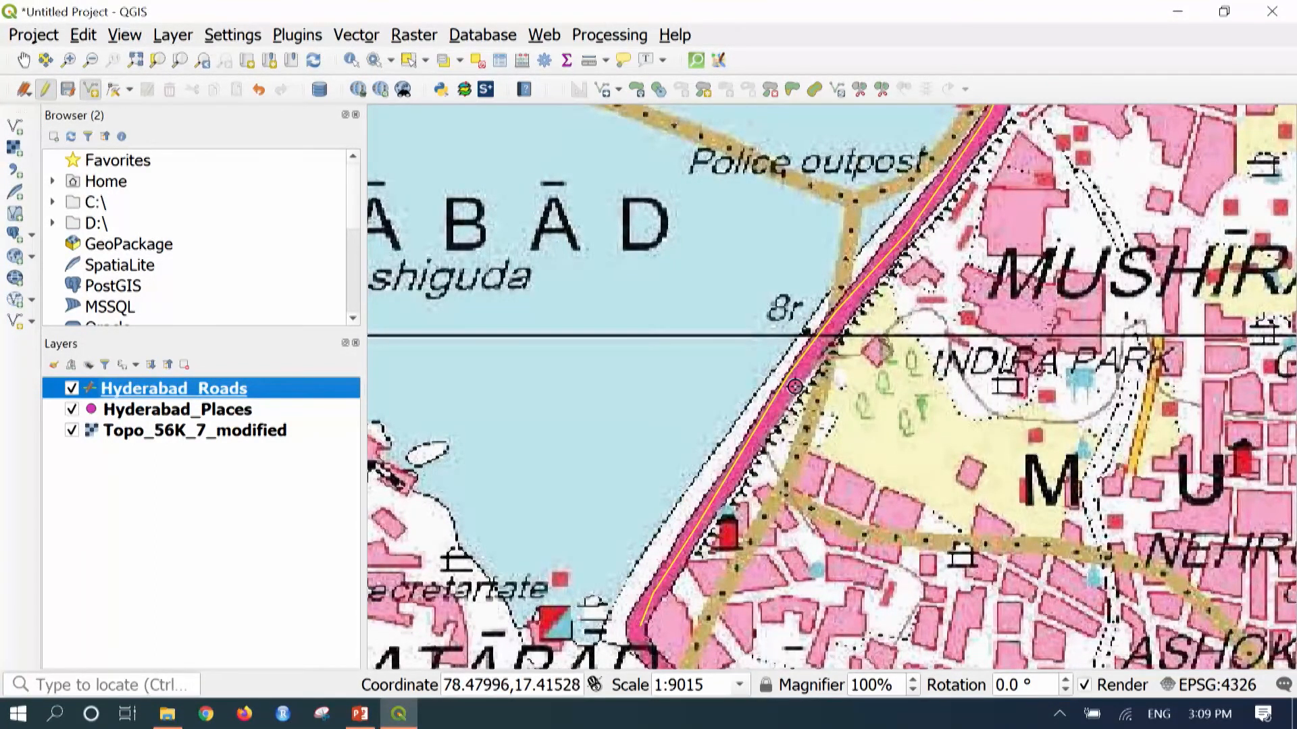
scroll(806, 344, "down", 2)
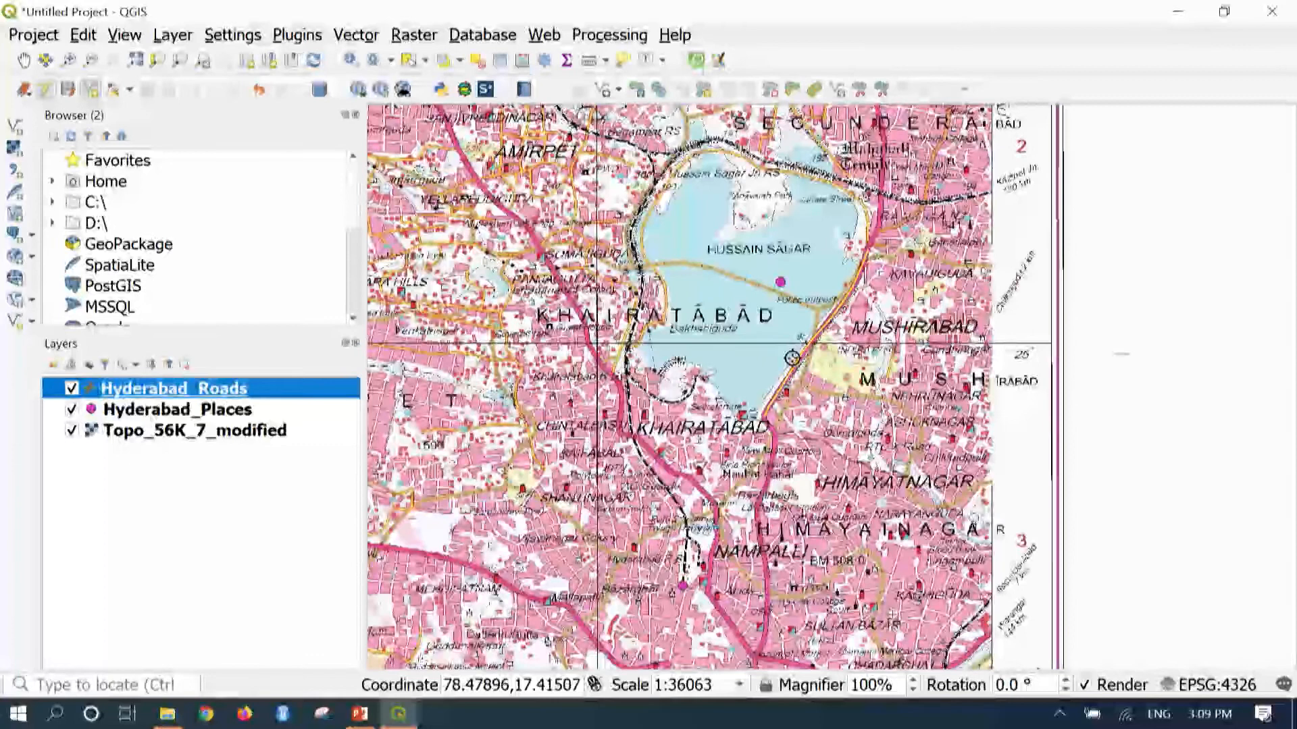
scroll(794, 358, "down", 1)
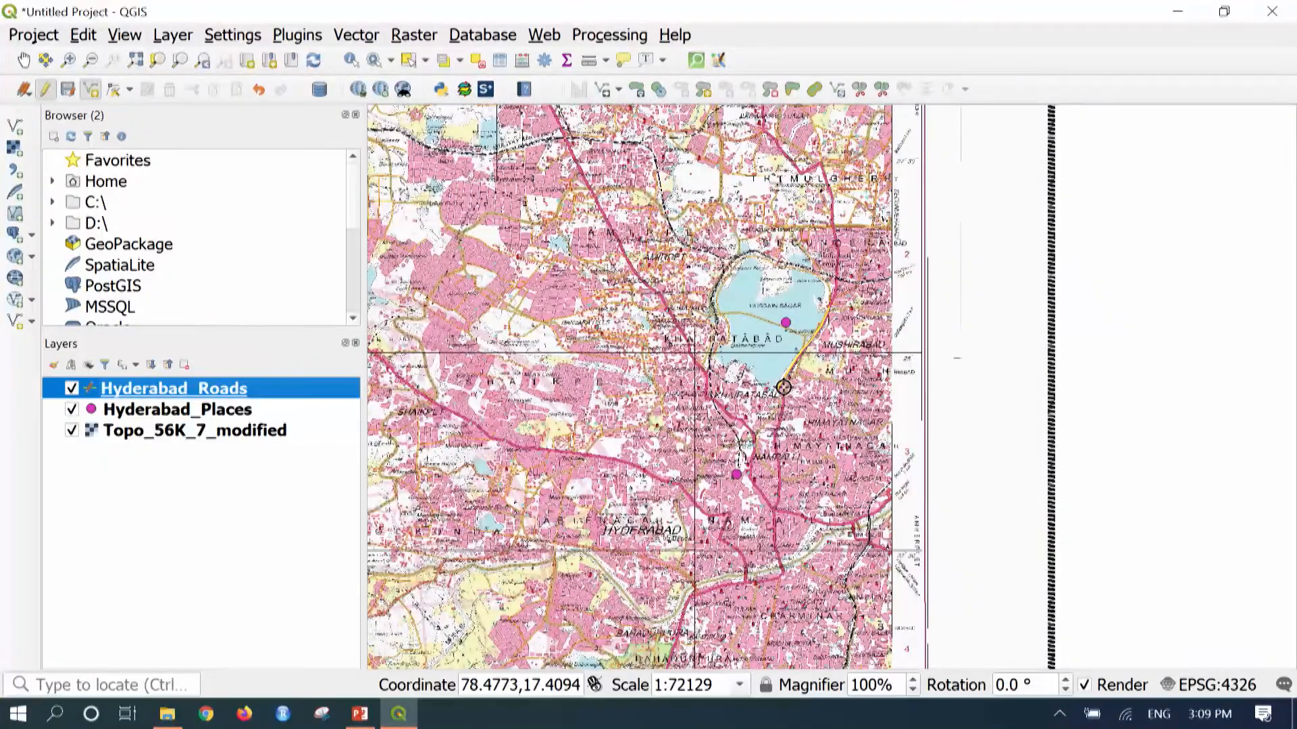
left_click_drag(684, 572, 670, 394)
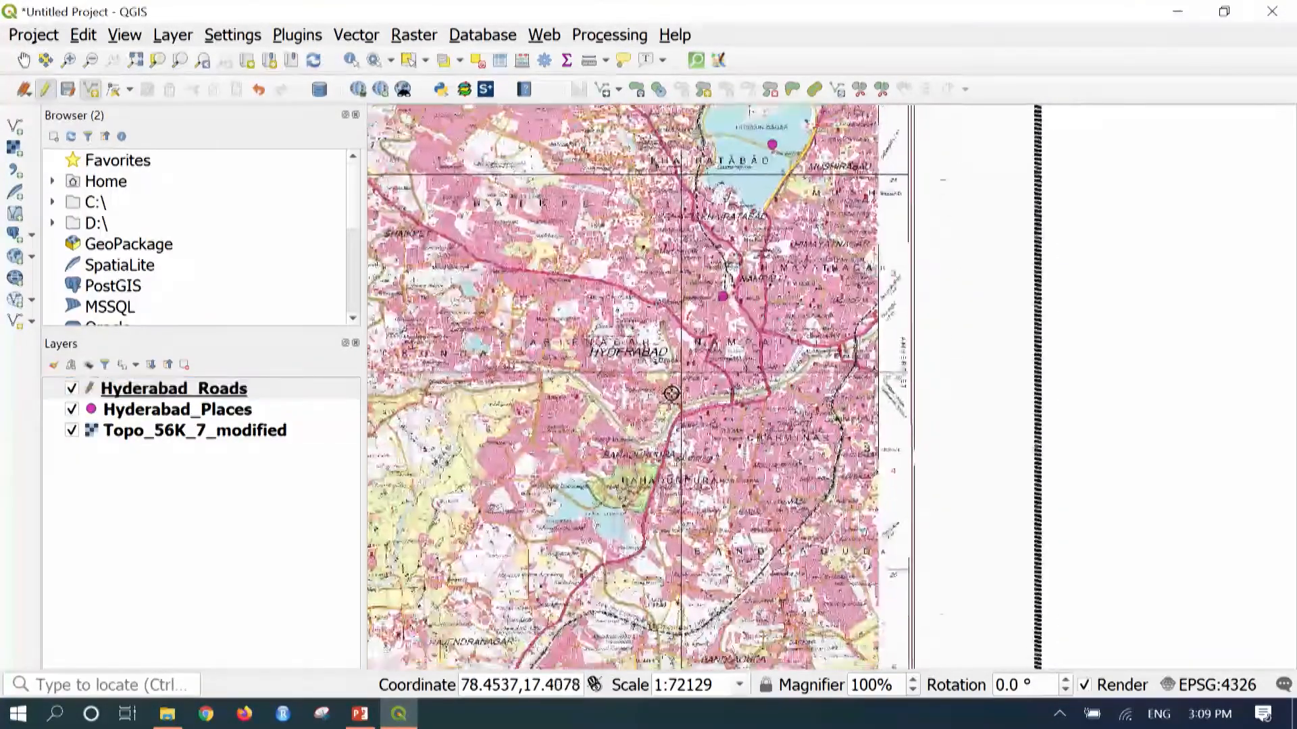
scroll(670, 393, "up", 4)
left_click(935, 167)
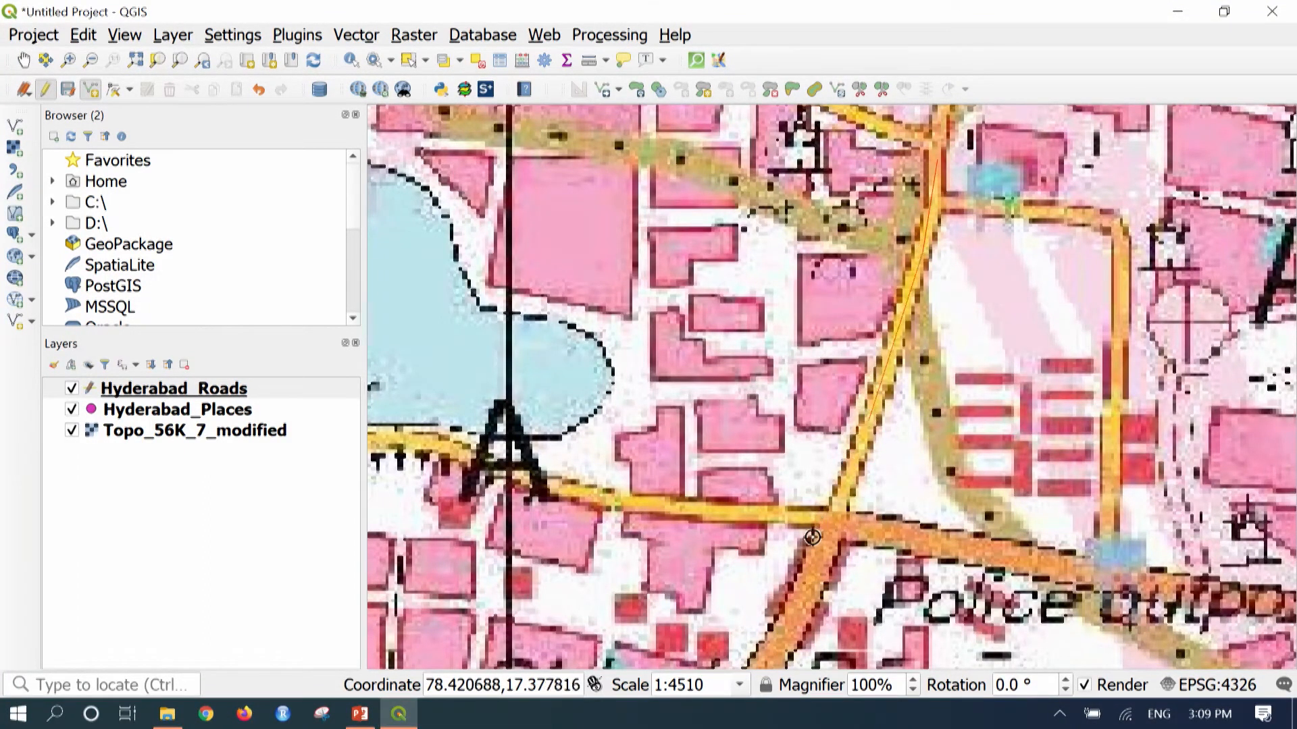
left_click(831, 525)
left_click(802, 607)
left_click_drag(793, 610, 924, 194)
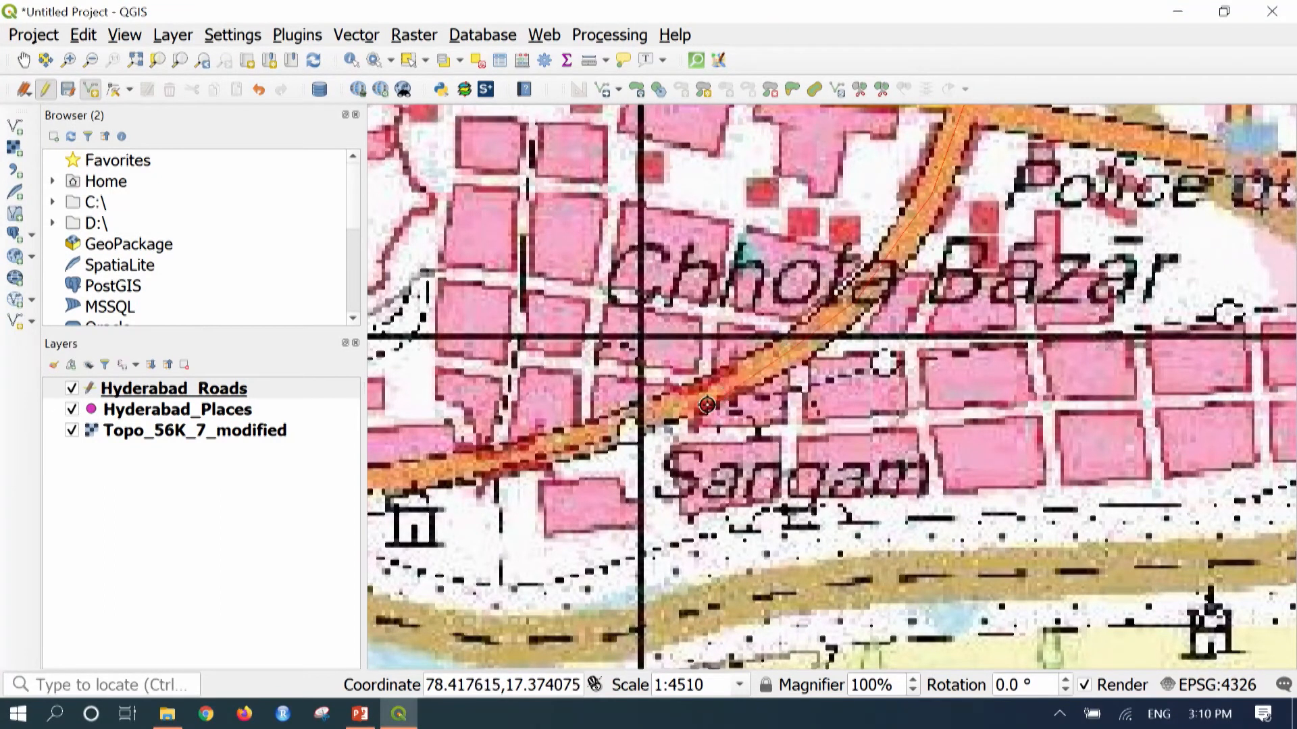
right_click(540, 442)
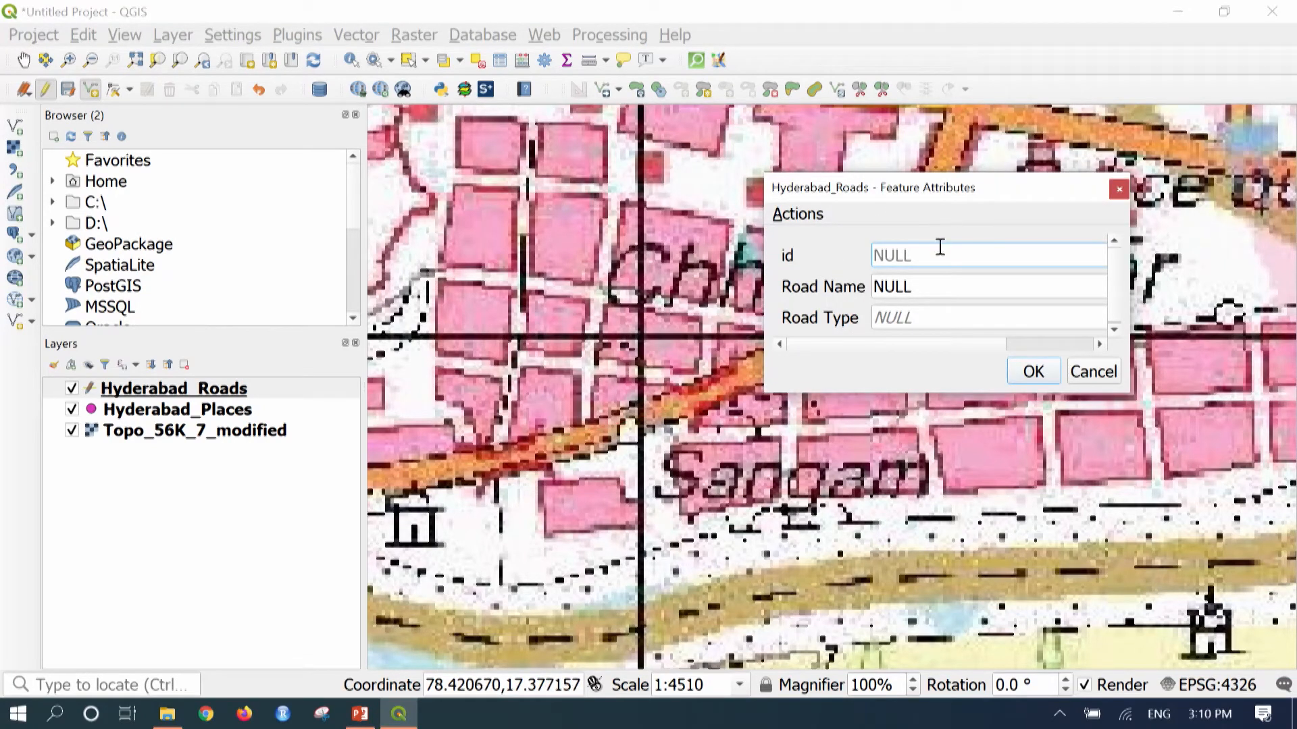
Save the new road with id 2, Road Name Golkonda Road and Road Type MDR
type("2")
double_click(926, 291)
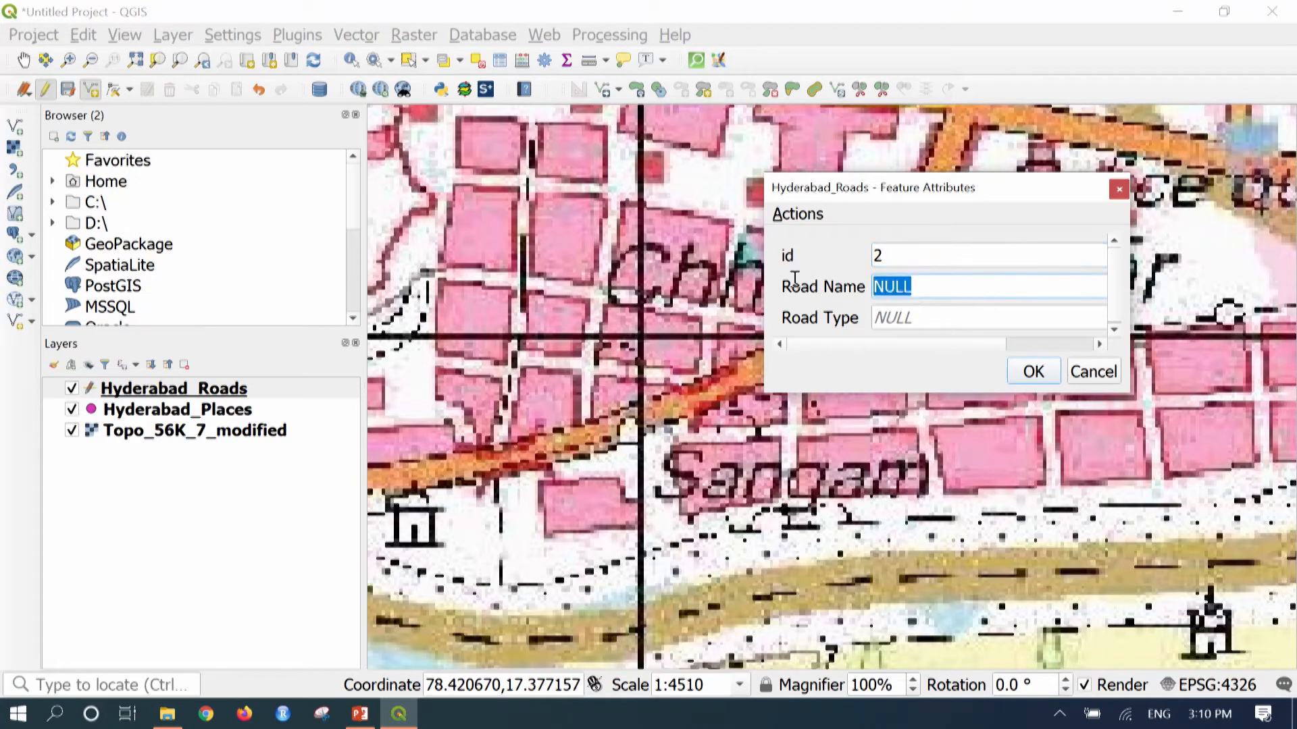
type("gOL")
key("BackSpace")
key("BackSpace")
key("BackSpace")
type("Golkonda Road")
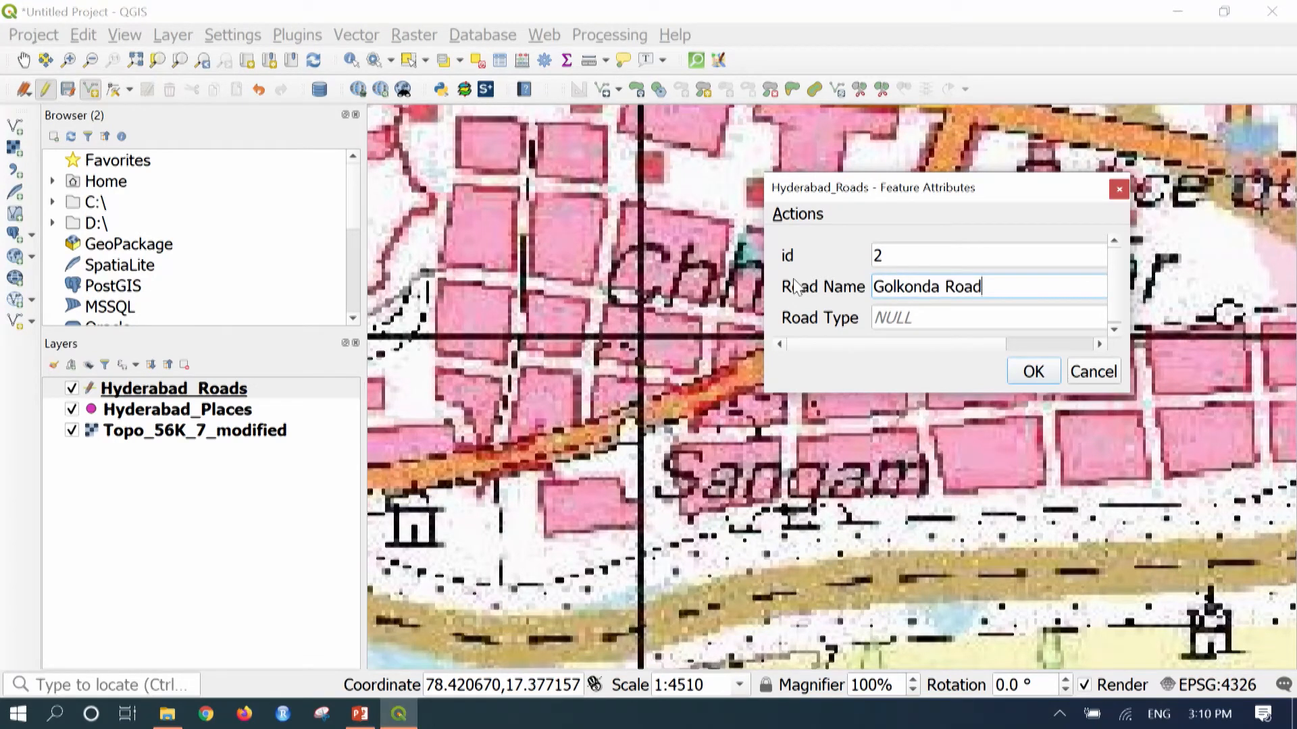
left_click(921, 314)
type("MDR")
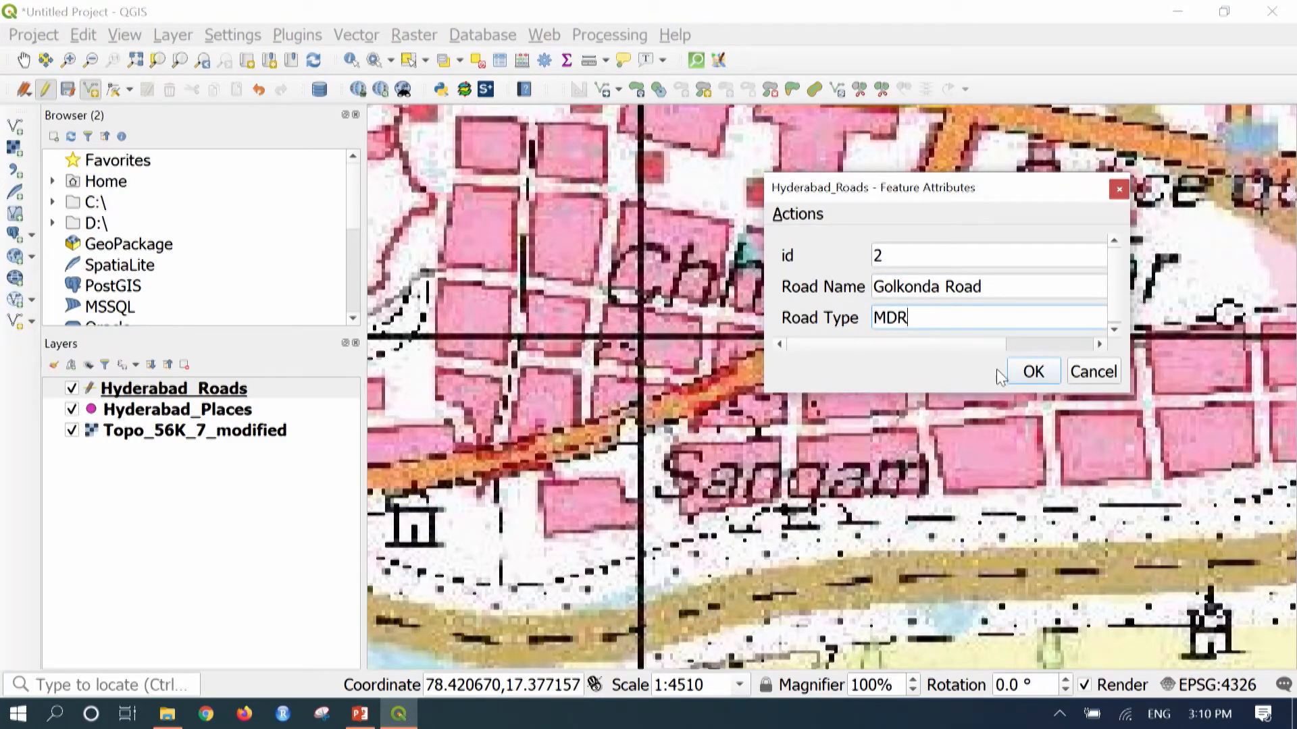
left_click(1031, 372)
Digitize the pink highway past Gachibauli, from the road junction northeast of Indiranagar southeast to the crossing beside Telecom Colony
scroll(1000, 347, "down", 4)
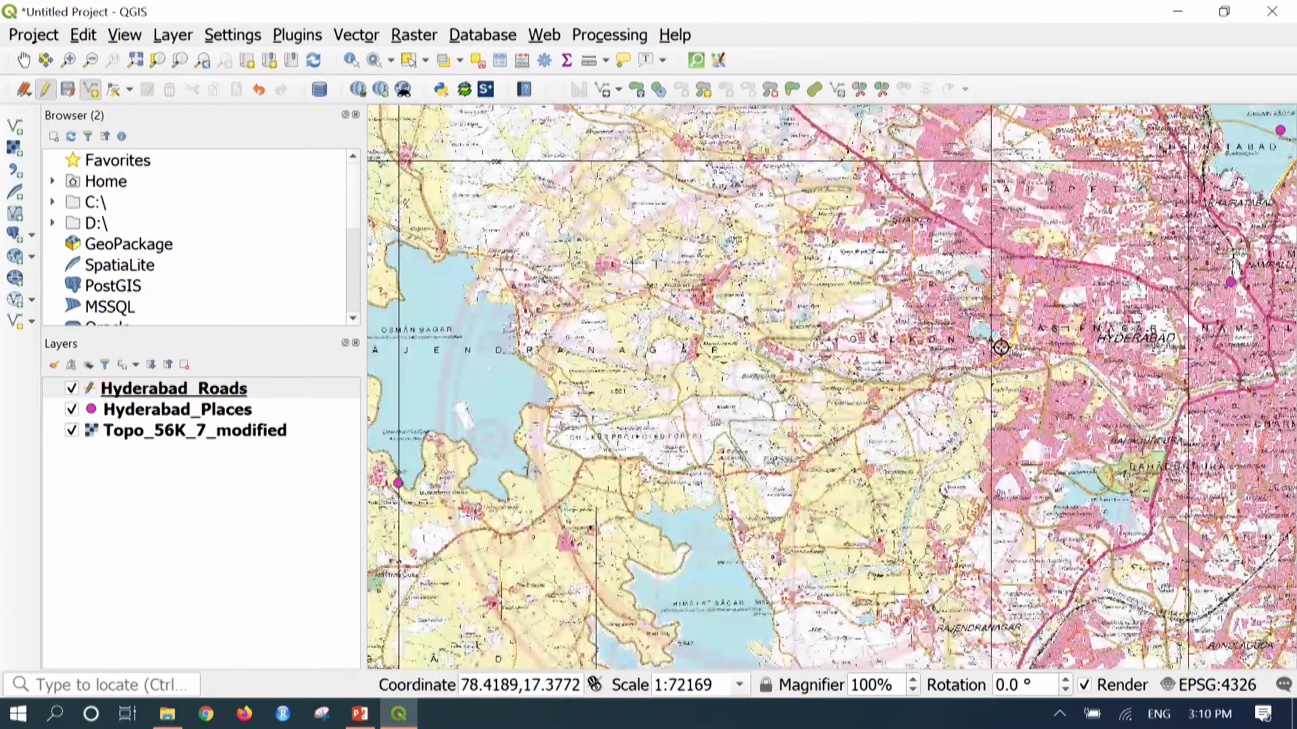
scroll(1016, 381, "down", 1)
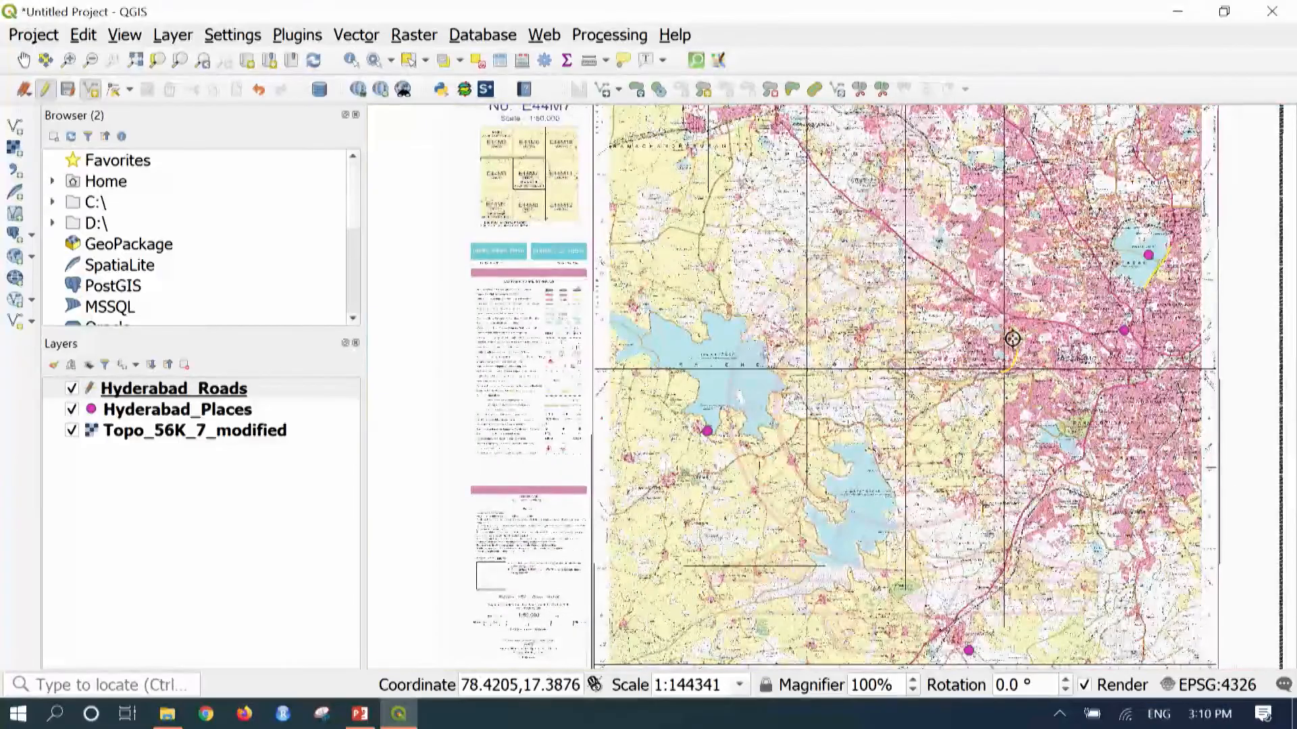
left_click_drag(990, 350, 837, 411)
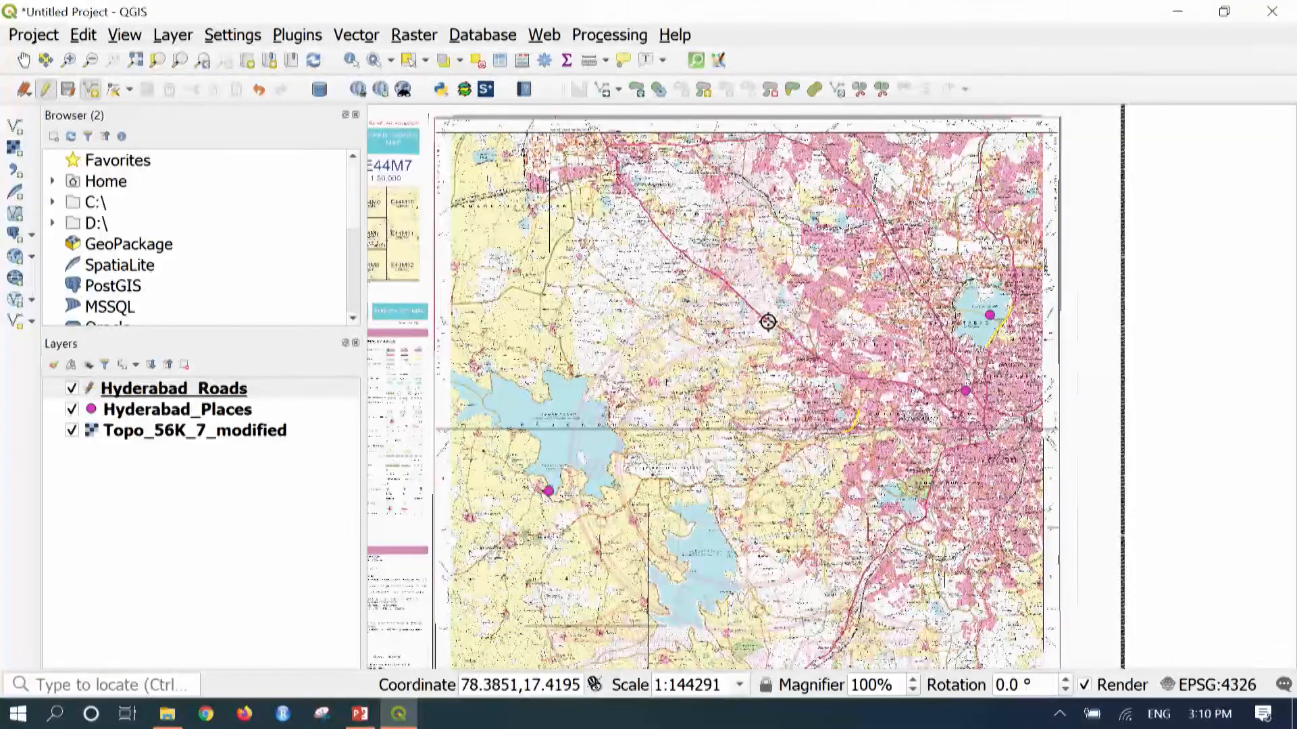
scroll(695, 214, "up", 1)
scroll(600, 254, "up", 1)
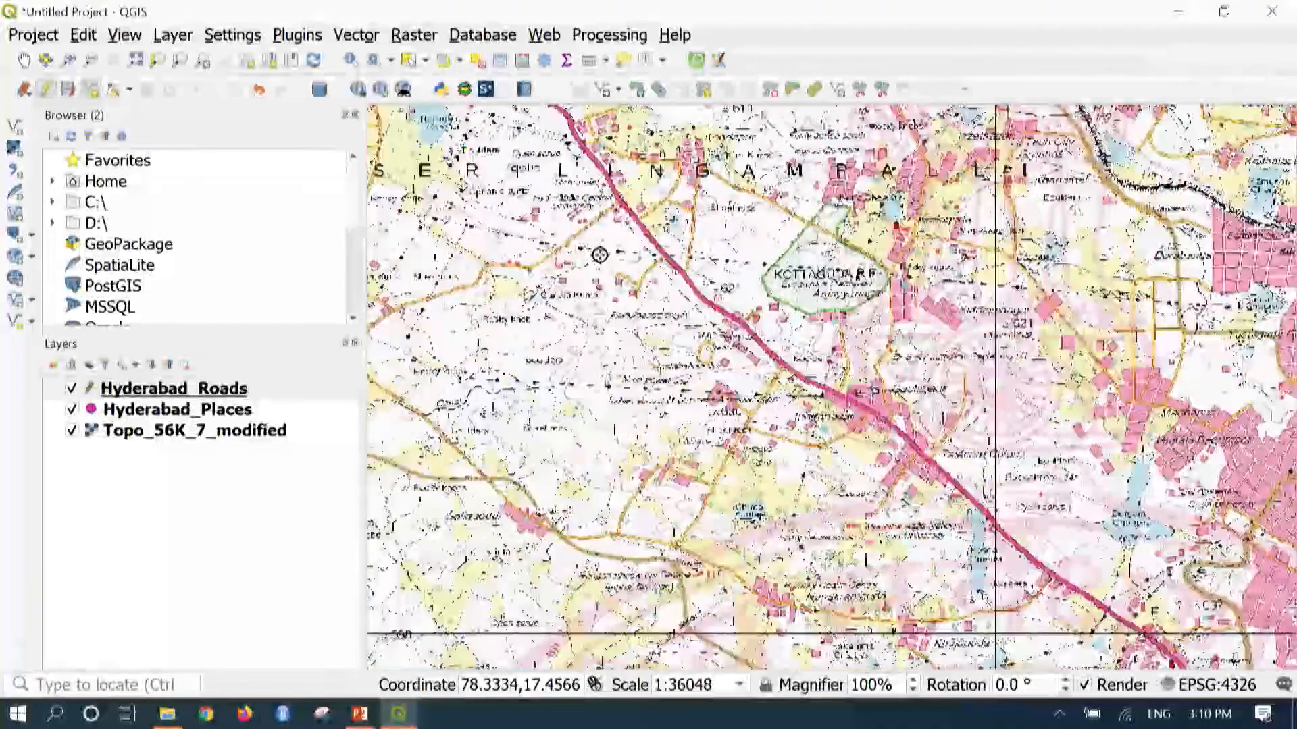
scroll(840, 424, "up", 2)
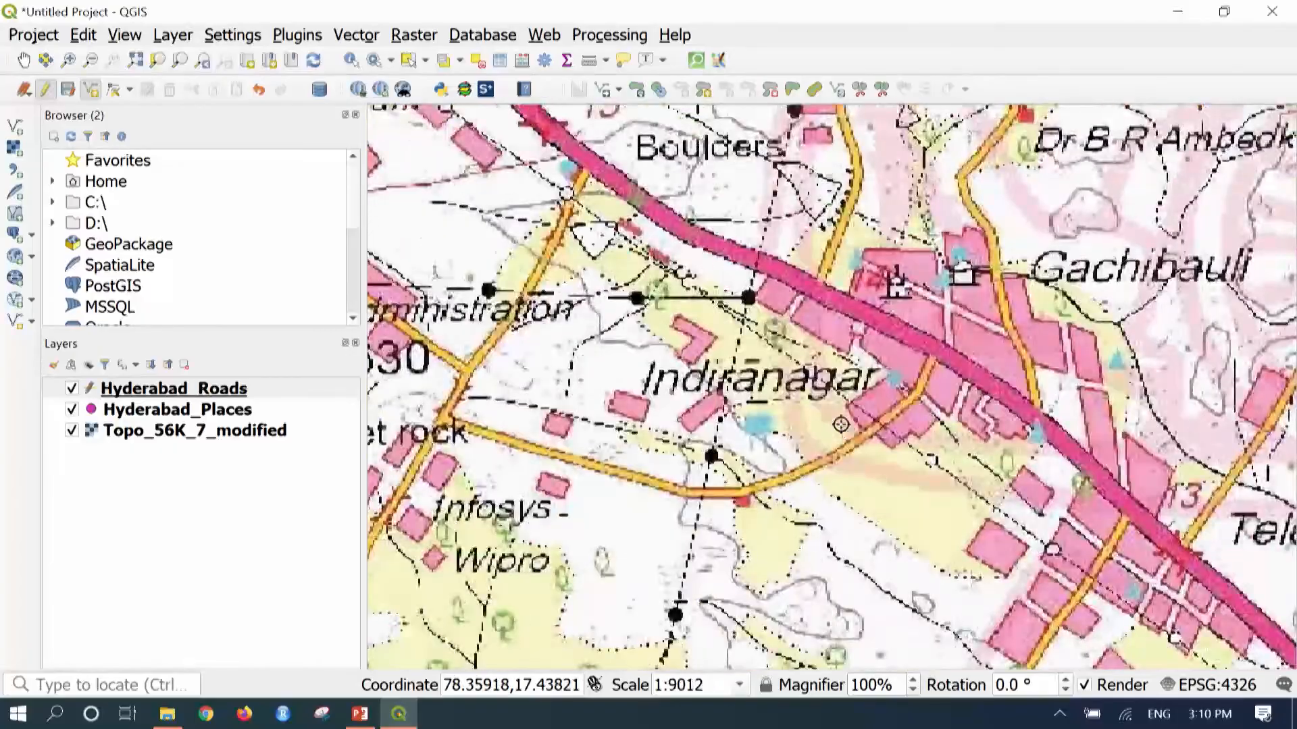
scroll(824, 327, "down", 1)
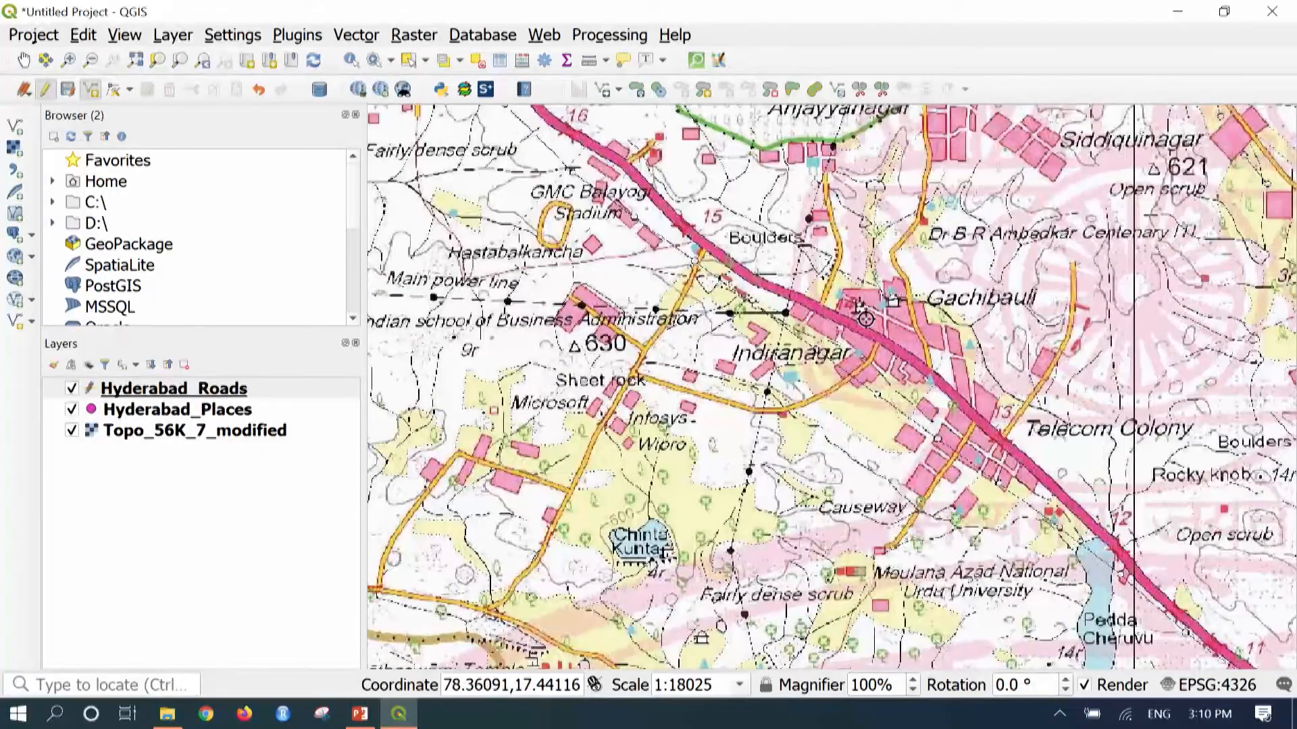
scroll(891, 338, "up", 1)
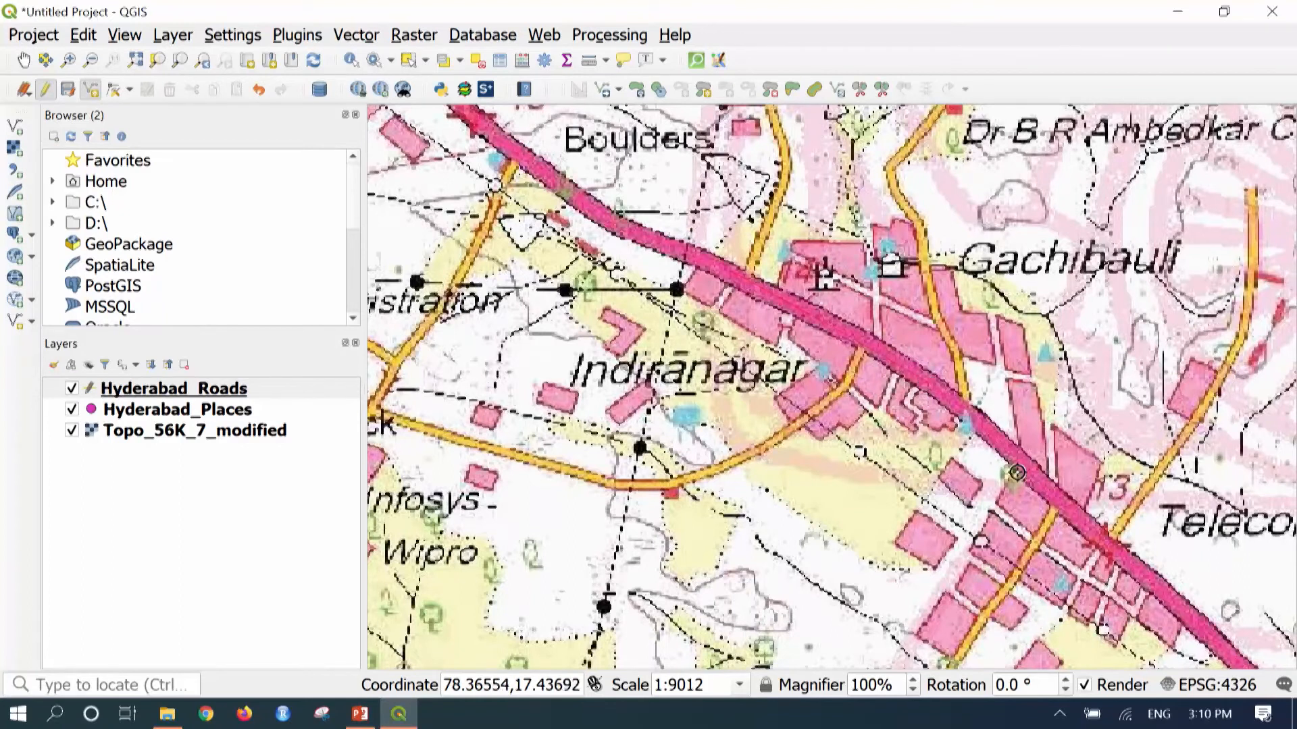
right_click(1122, 558)
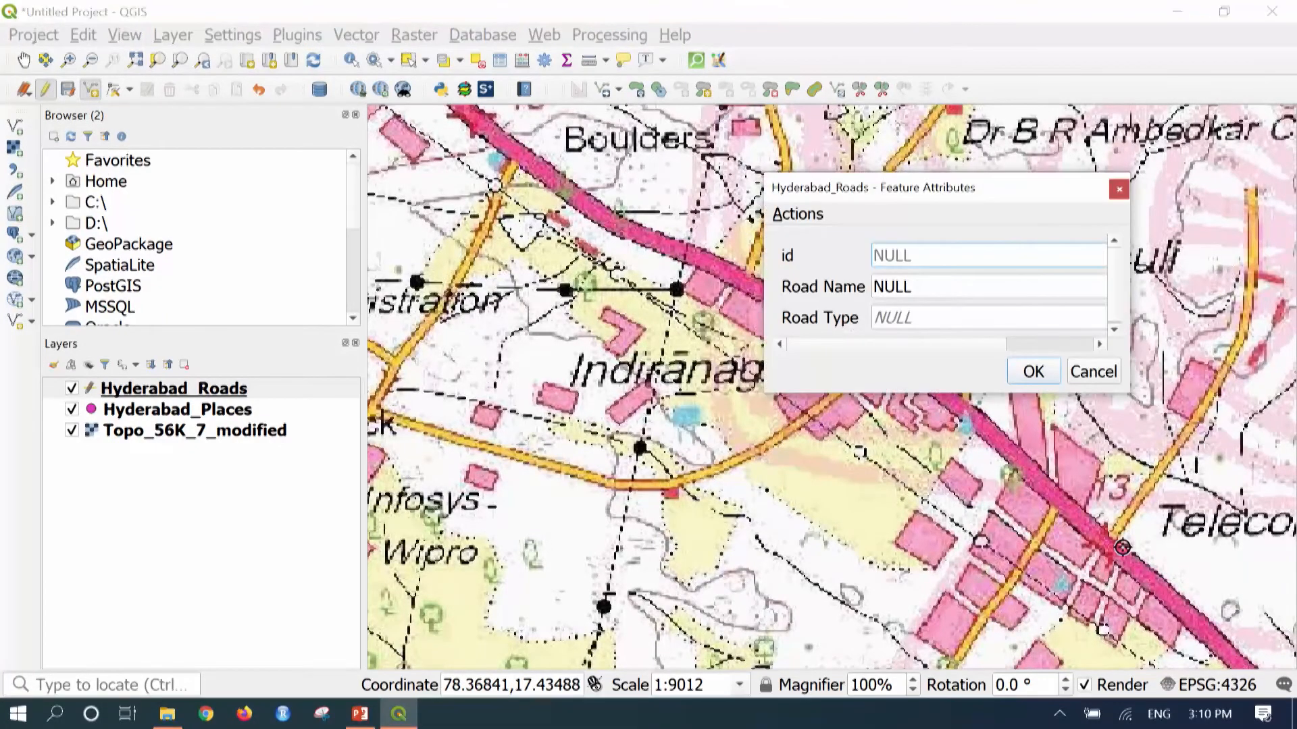
Save the new road with id 3, Road Name Gachibauli Road and Road Type NH
type("3")
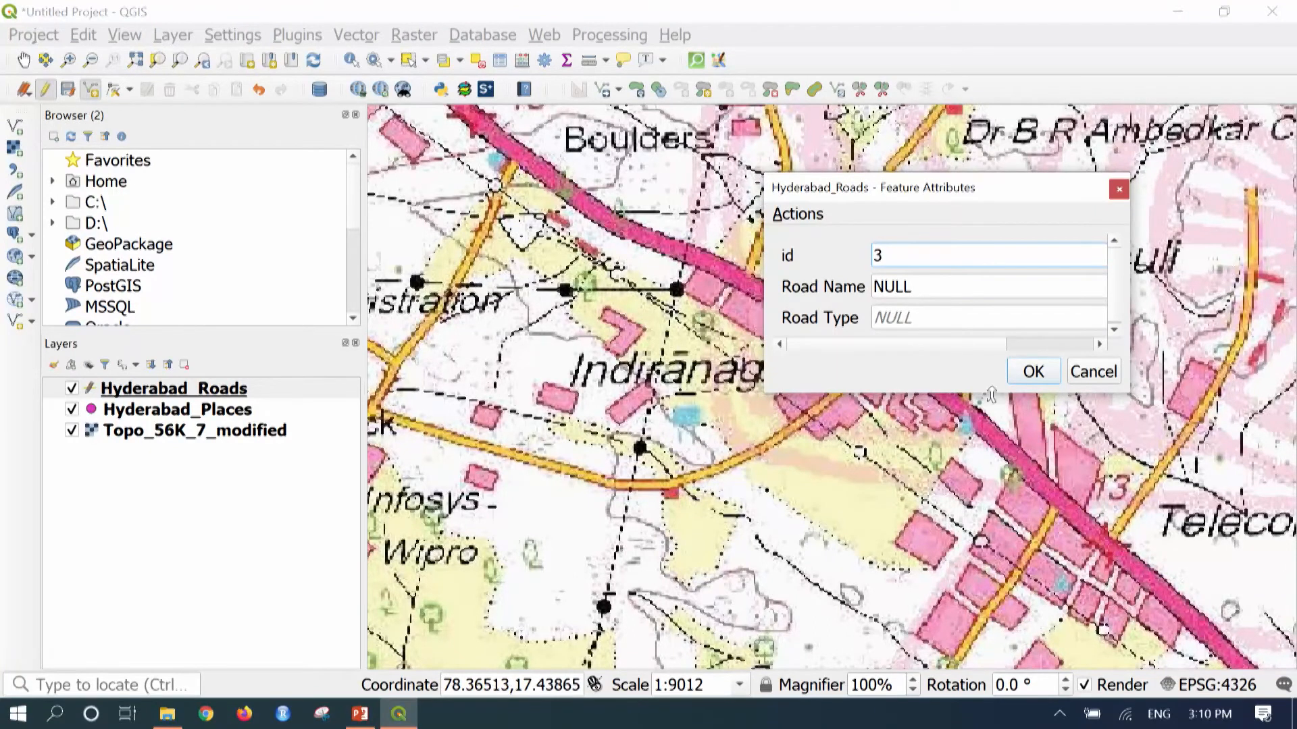
left_click(952, 290)
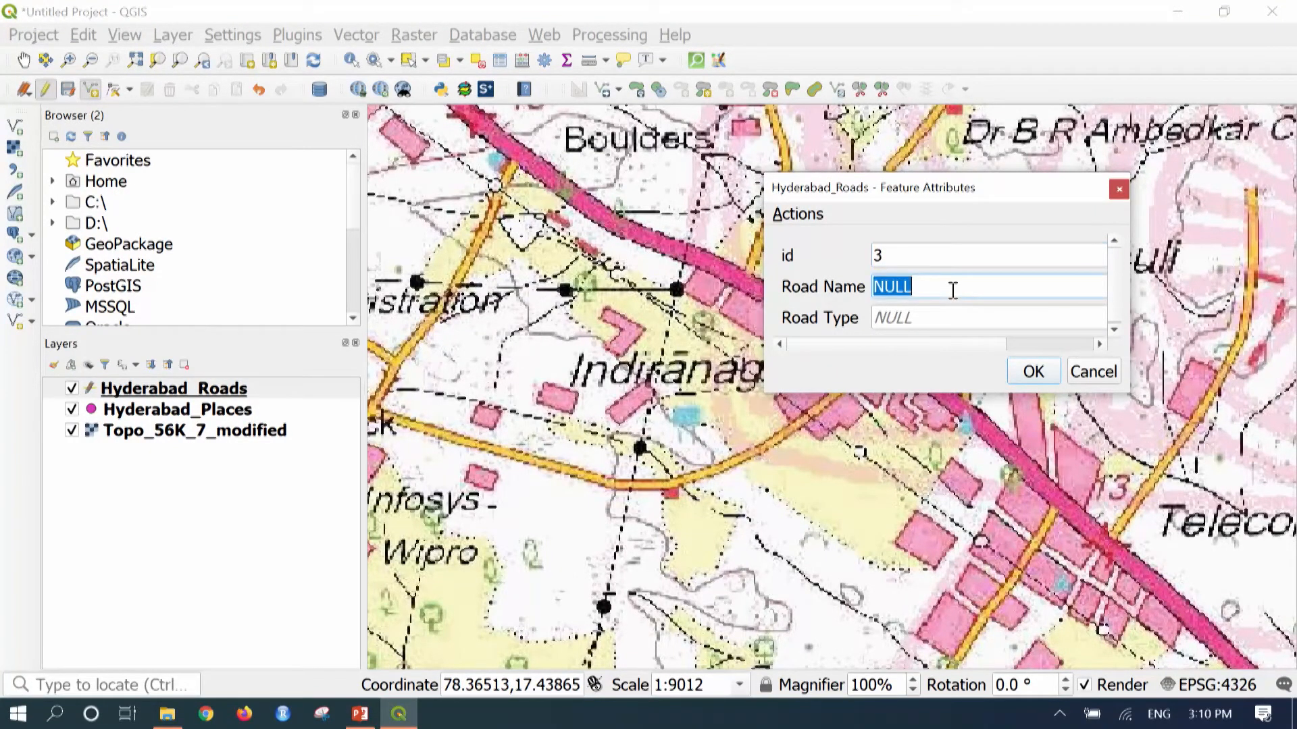
type("gACHI")
key("BackSpace")
key("BackSpace")
key("BackSpace")
key("BackSpace")
key("BackSpace")
type("Gachibauli Road")
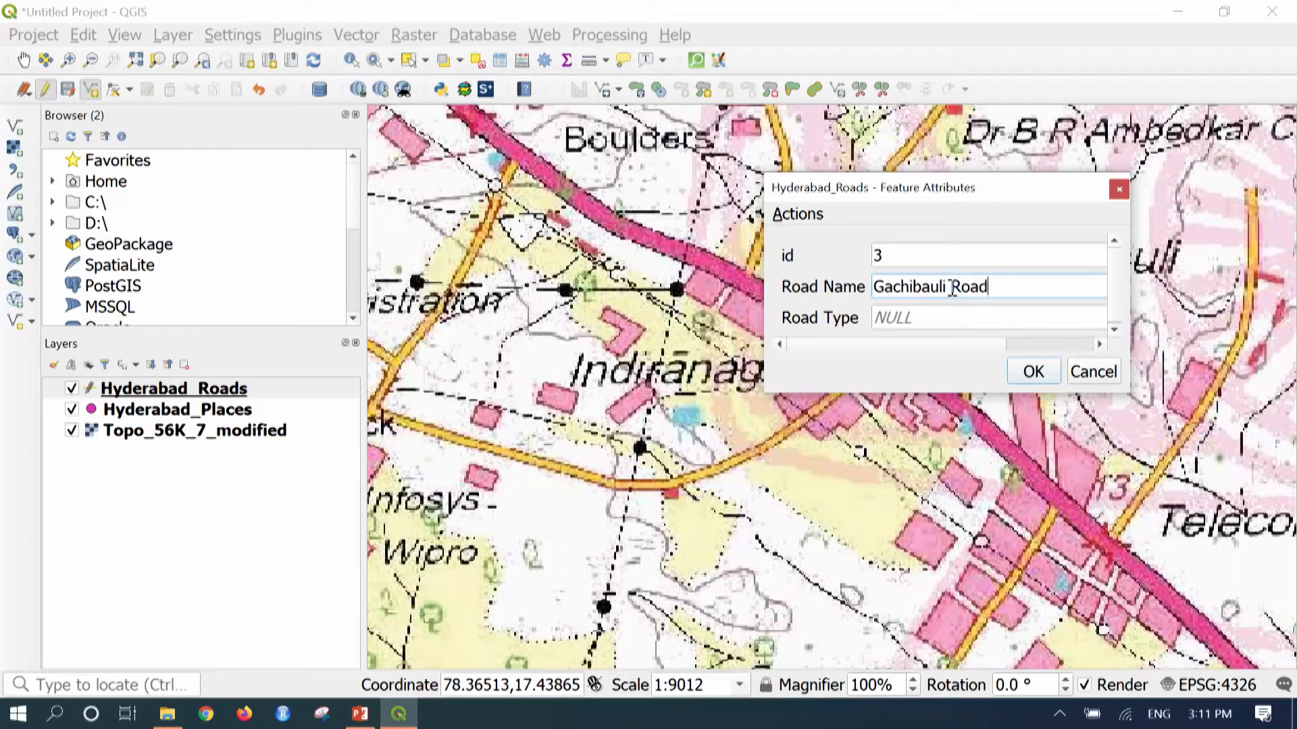
left_click(914, 319)
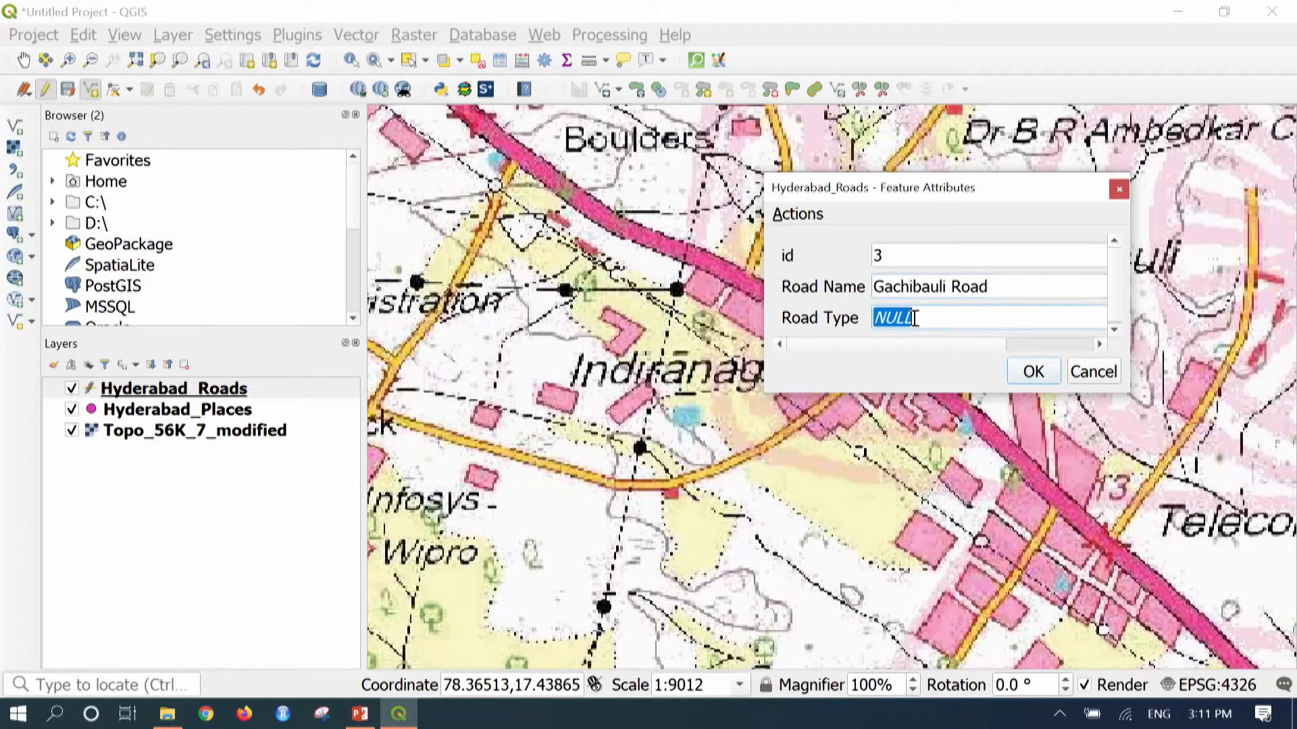
type("NH")
left_click(1033, 372)
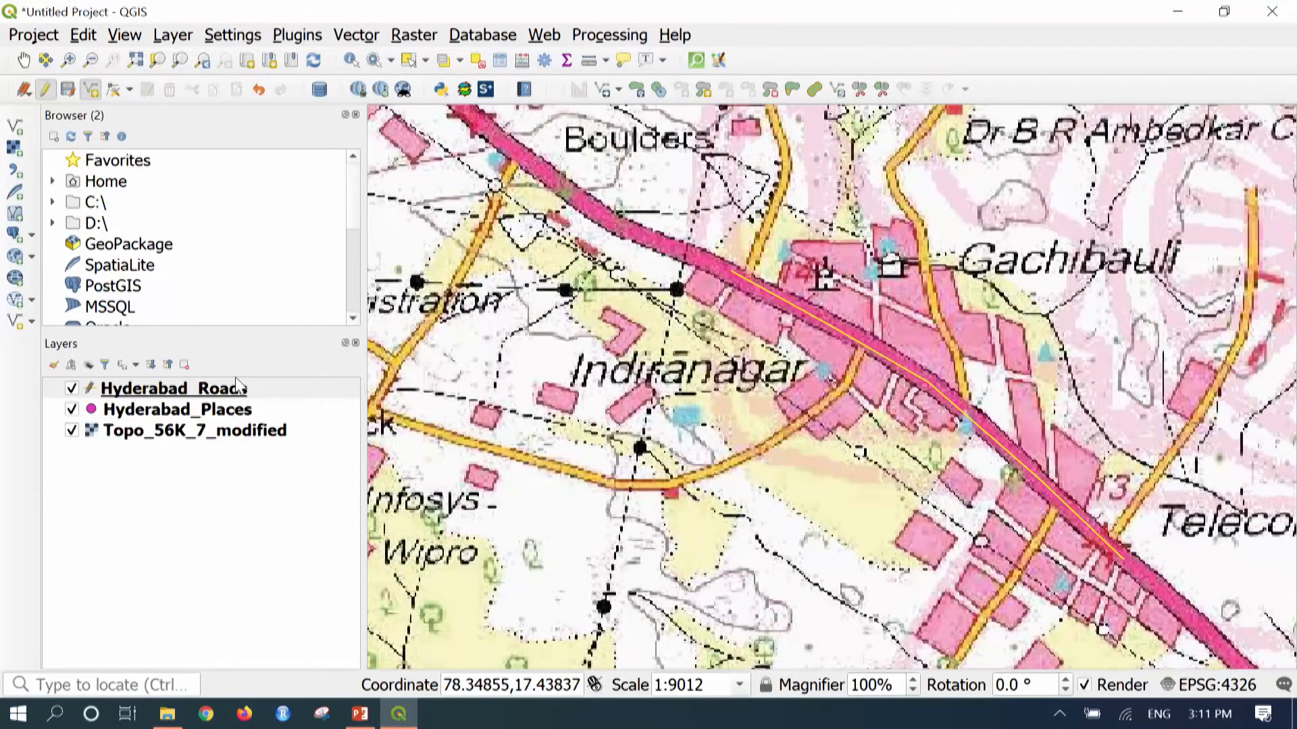
Stop editing the Hyderabad_Roads layer and save its changes
left_click(277, 395)
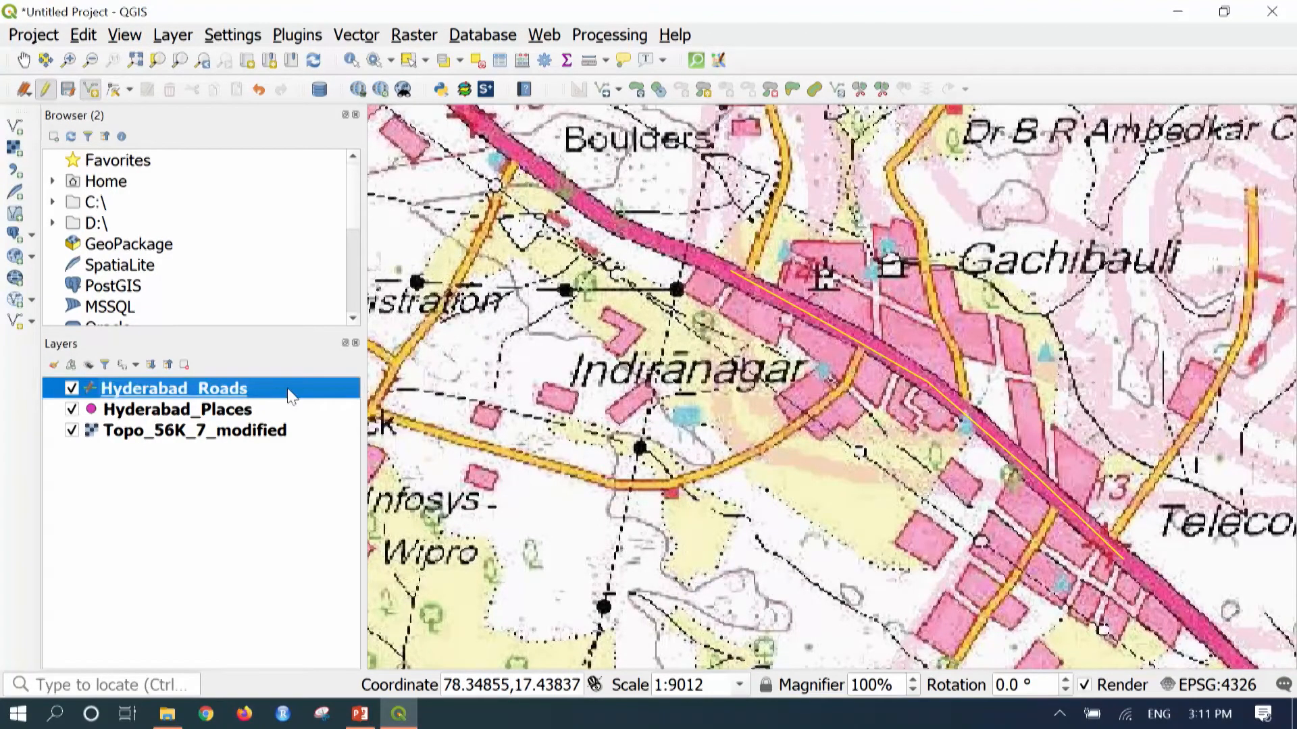
right_click(288, 390)
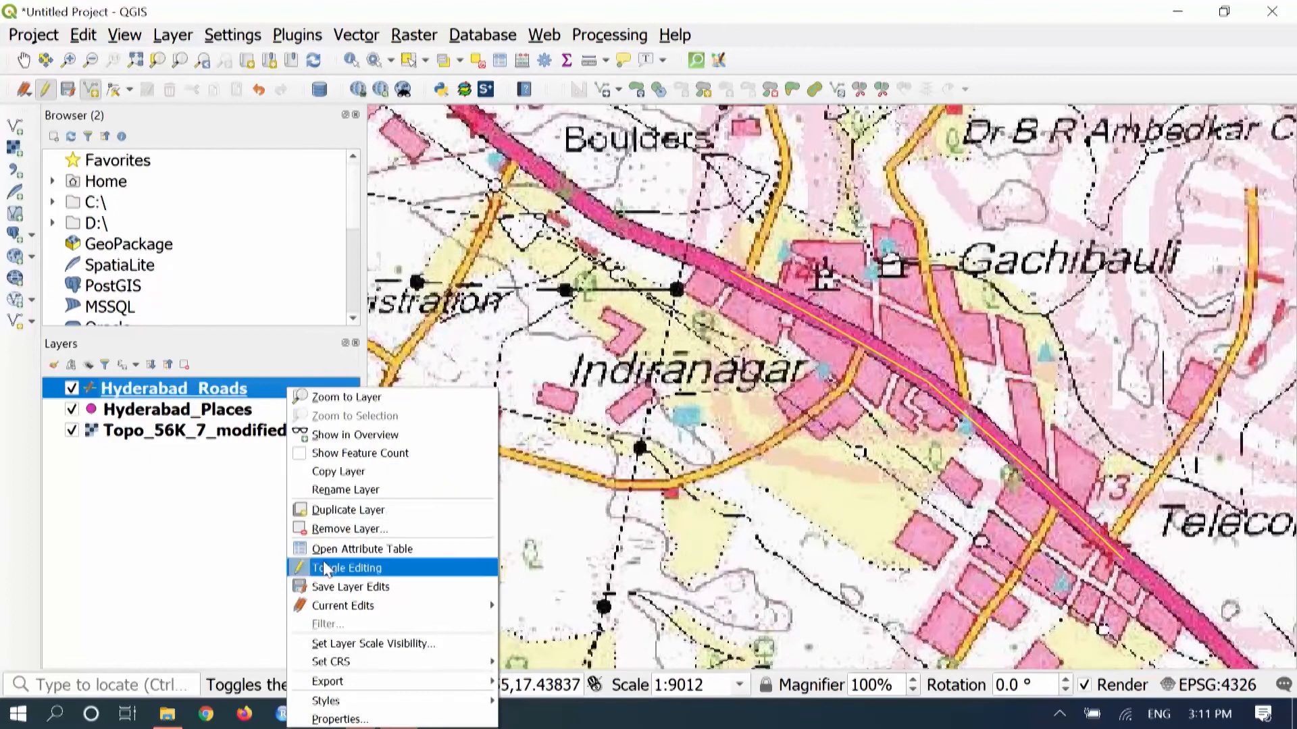
left_click(346, 570)
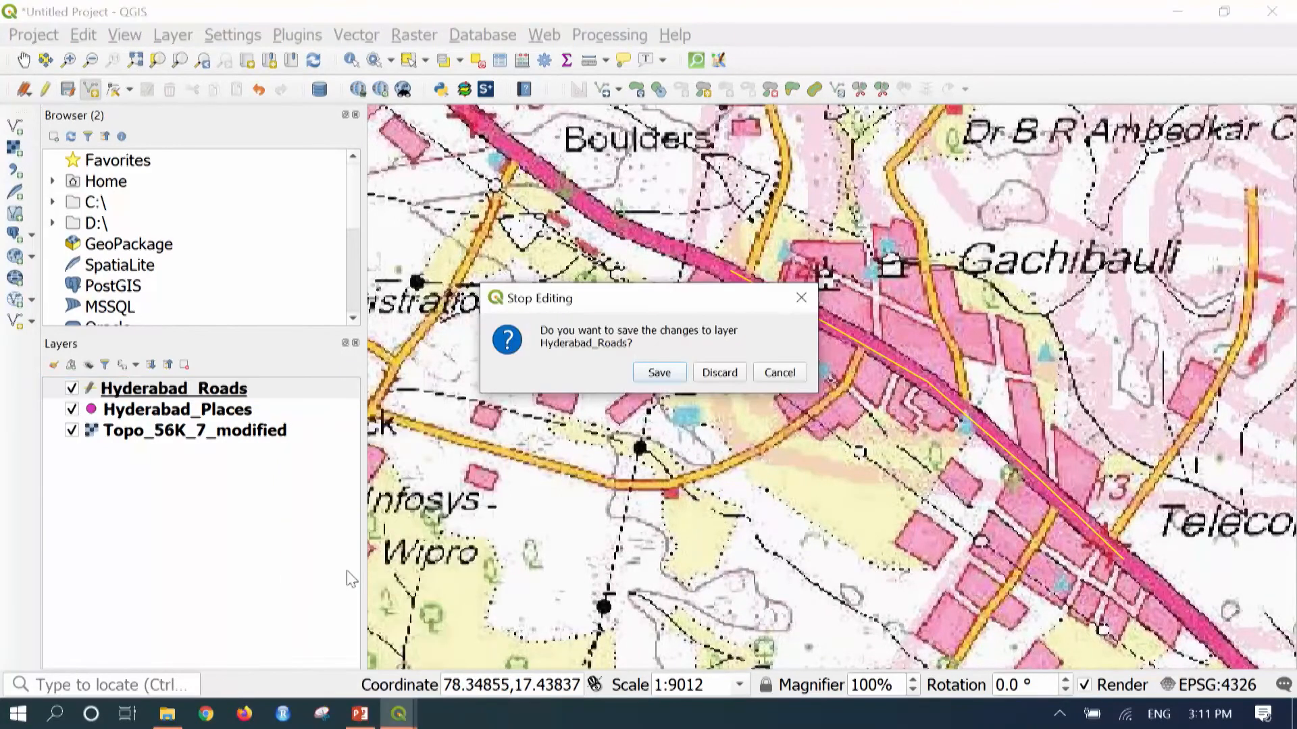
left_click(659, 374)
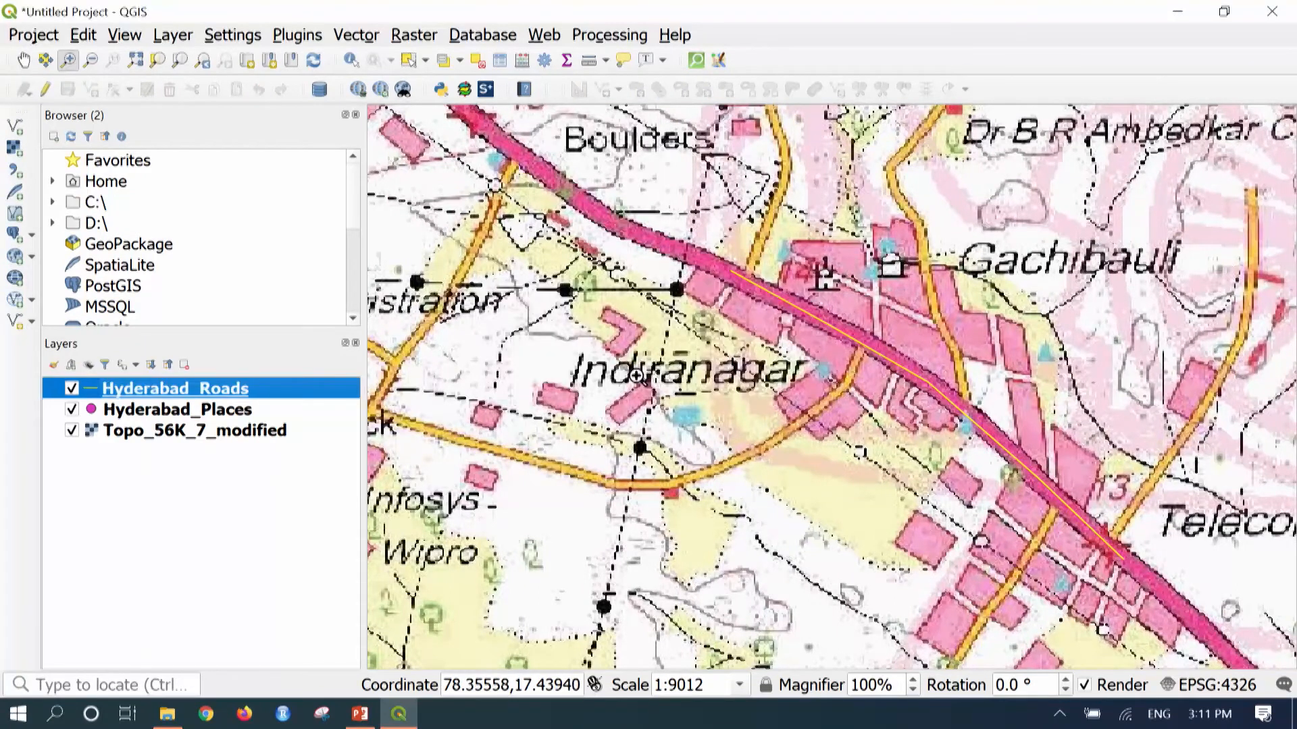
In the Hyderabad_Roads attribute table, fit the Road Name column to its contents and sort the rows by ascending id
right_click(286, 398)
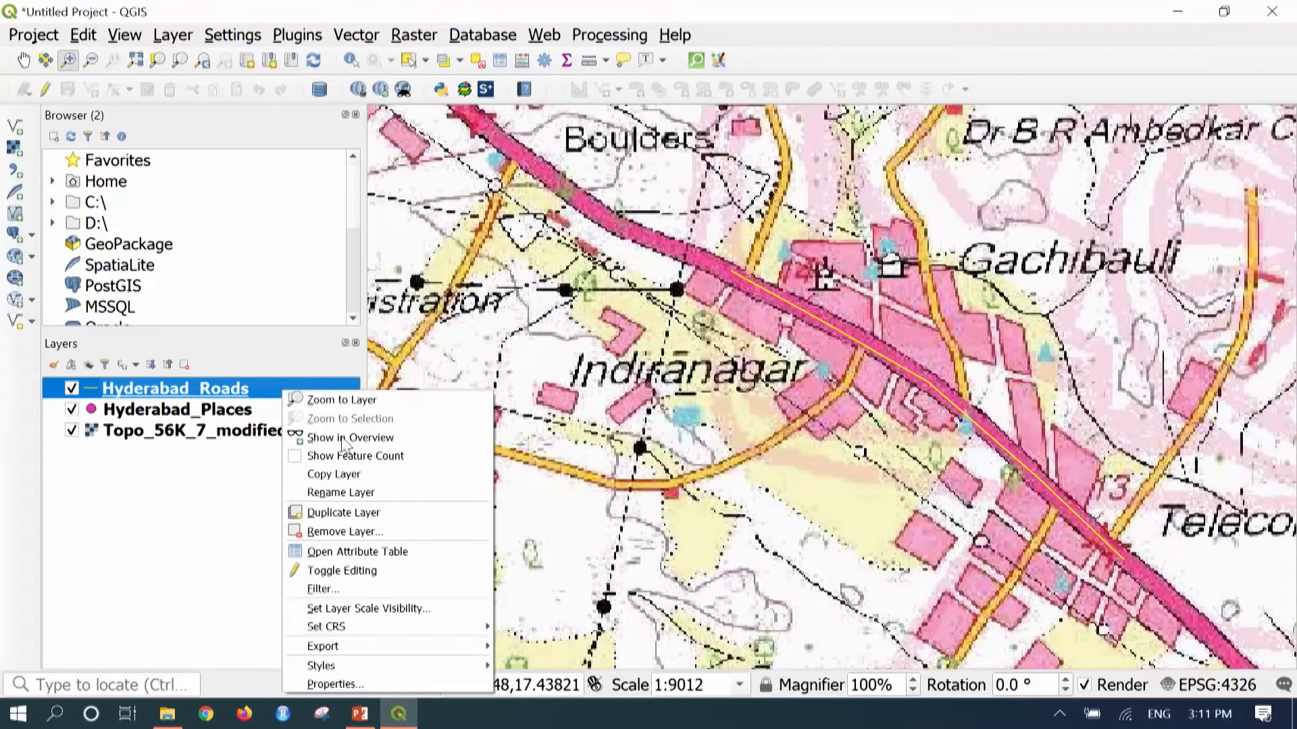
left_click(439, 554)
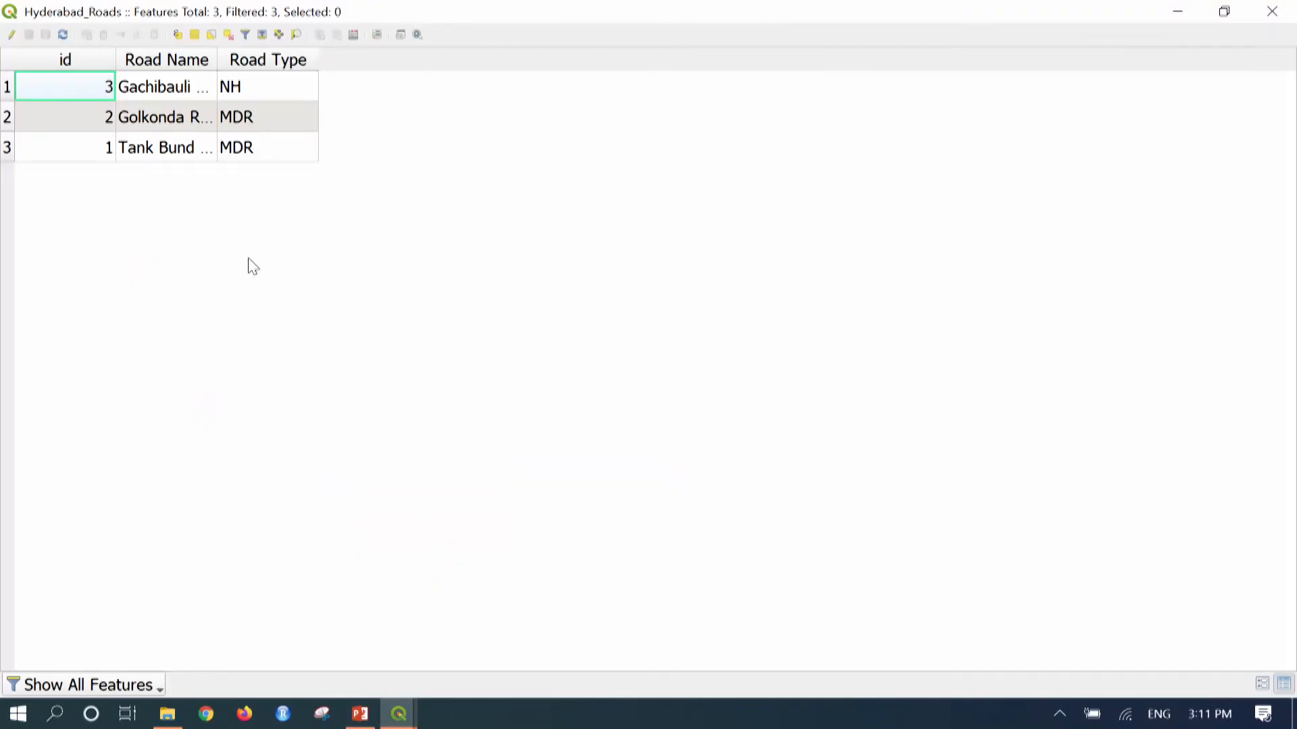
double_click(218, 59)
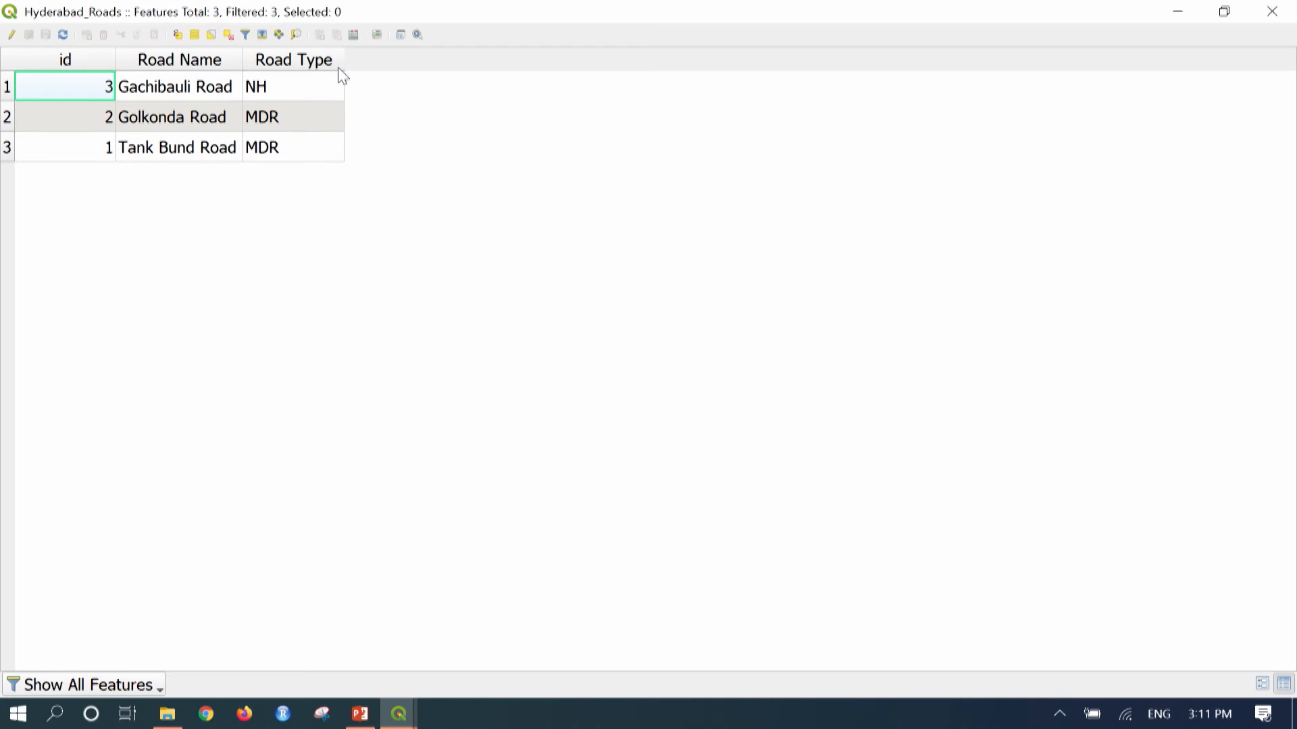
left_click(87, 53)
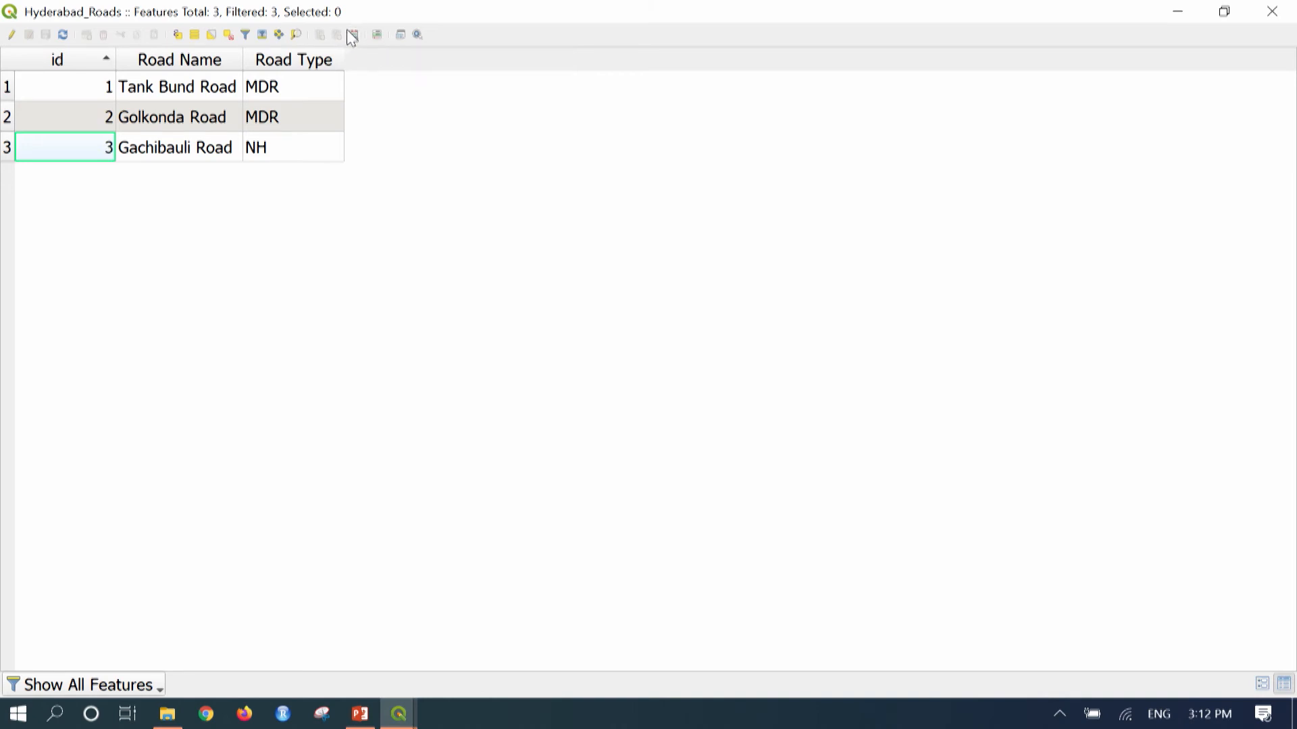
In the Field Calculator, define a new field named Road Lengt with the type Decimal number (real)
left_click(355, 35)
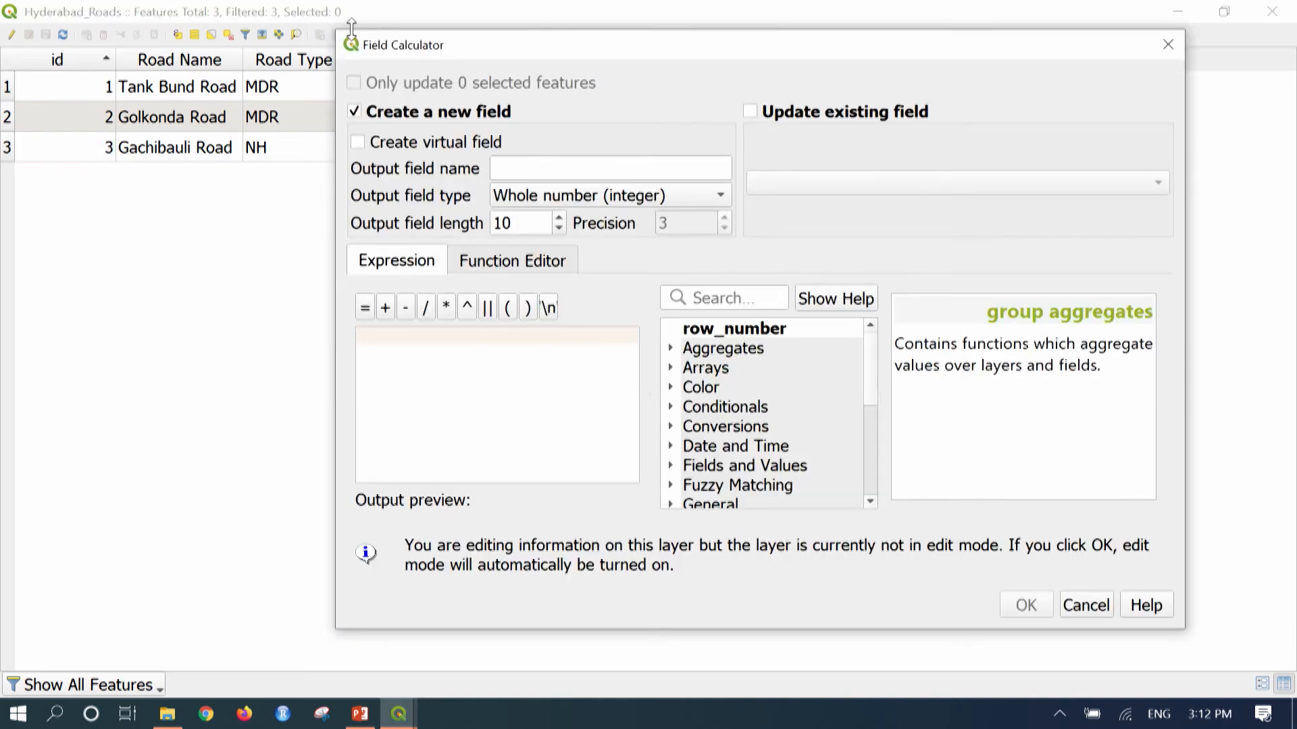
left_click(588, 168)
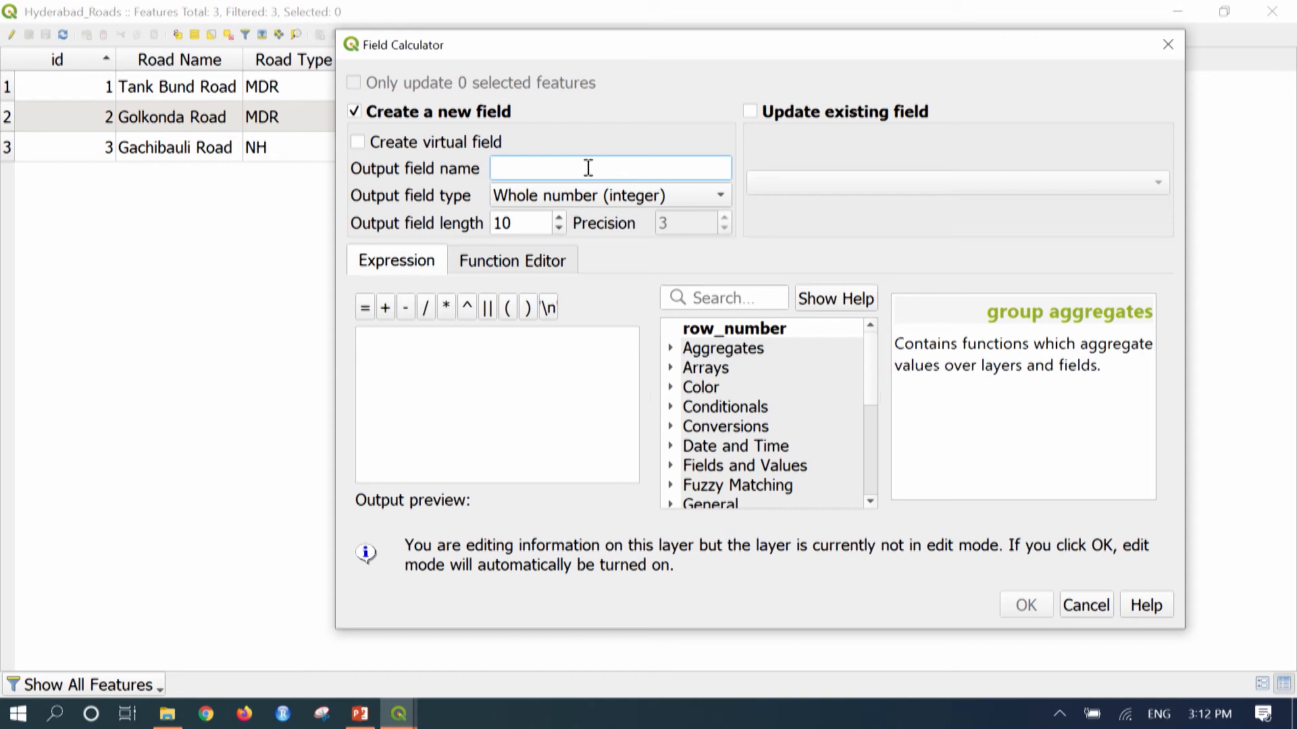
type("rOA")
key("BackSpace")
key("BackSpace")
key("BackSpace")
type("Rod")
type("d")
type(" Lengt")
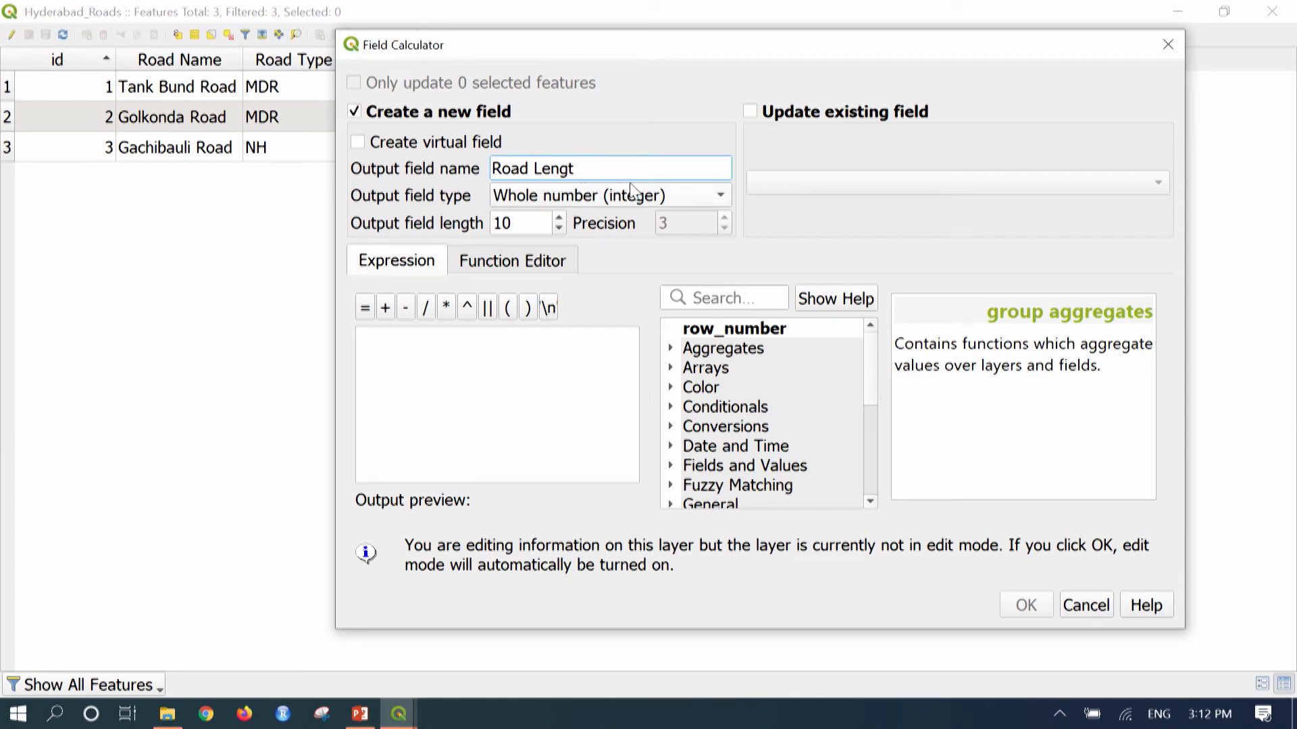
left_click(658, 196)
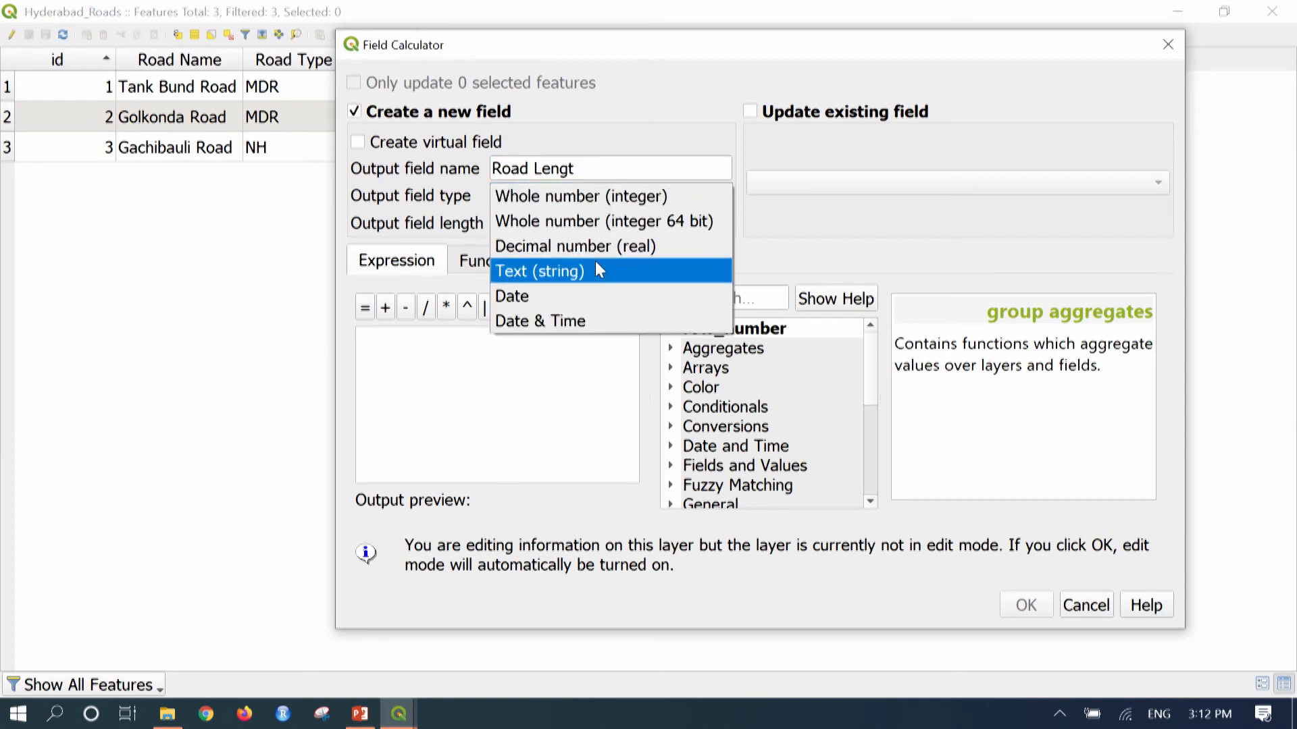
left_click(617, 247)
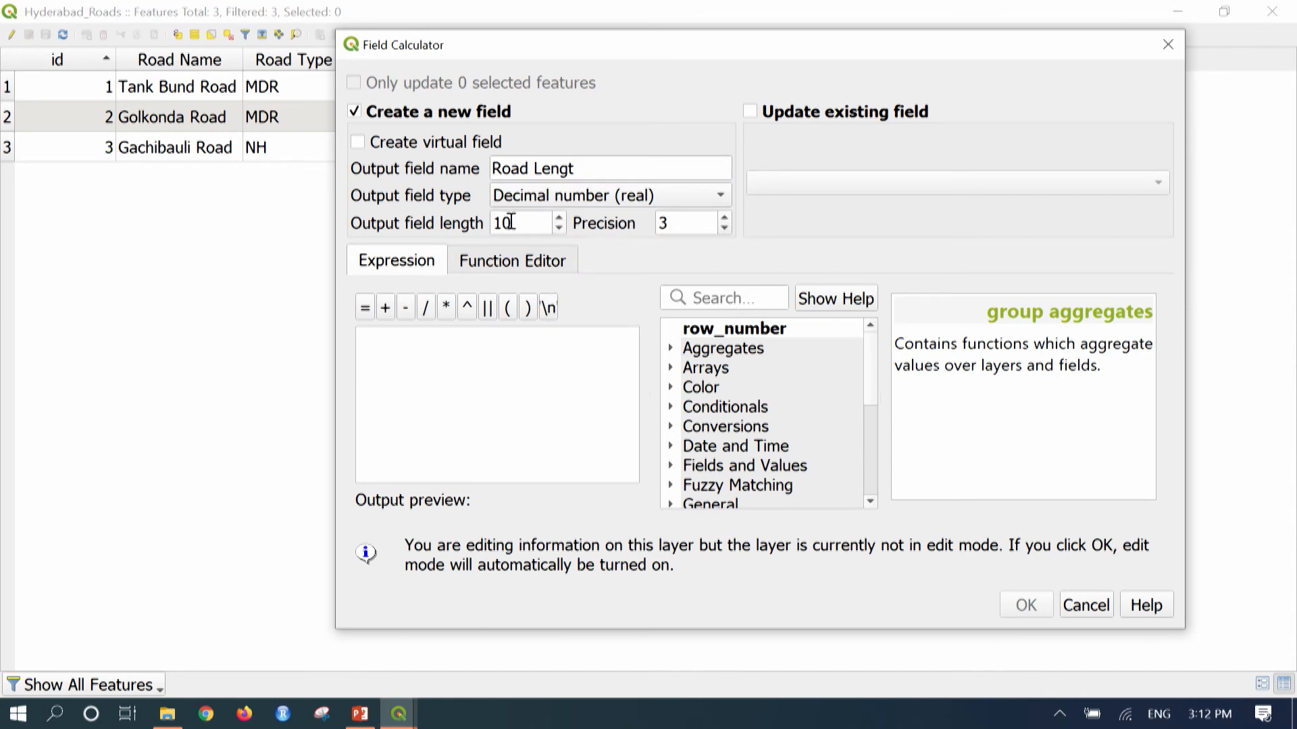
Find the geometry length functions and set the new field's expression to $length
left_click(546, 403)
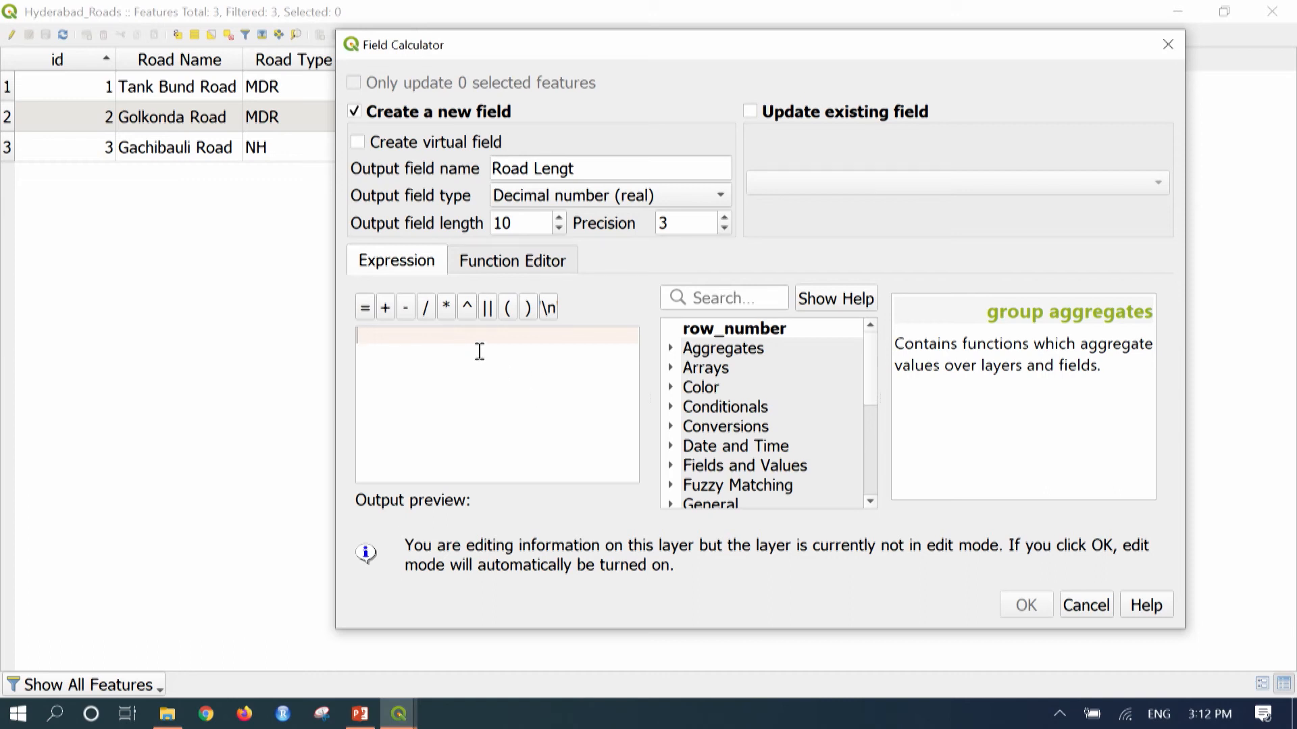
left_click(727, 300)
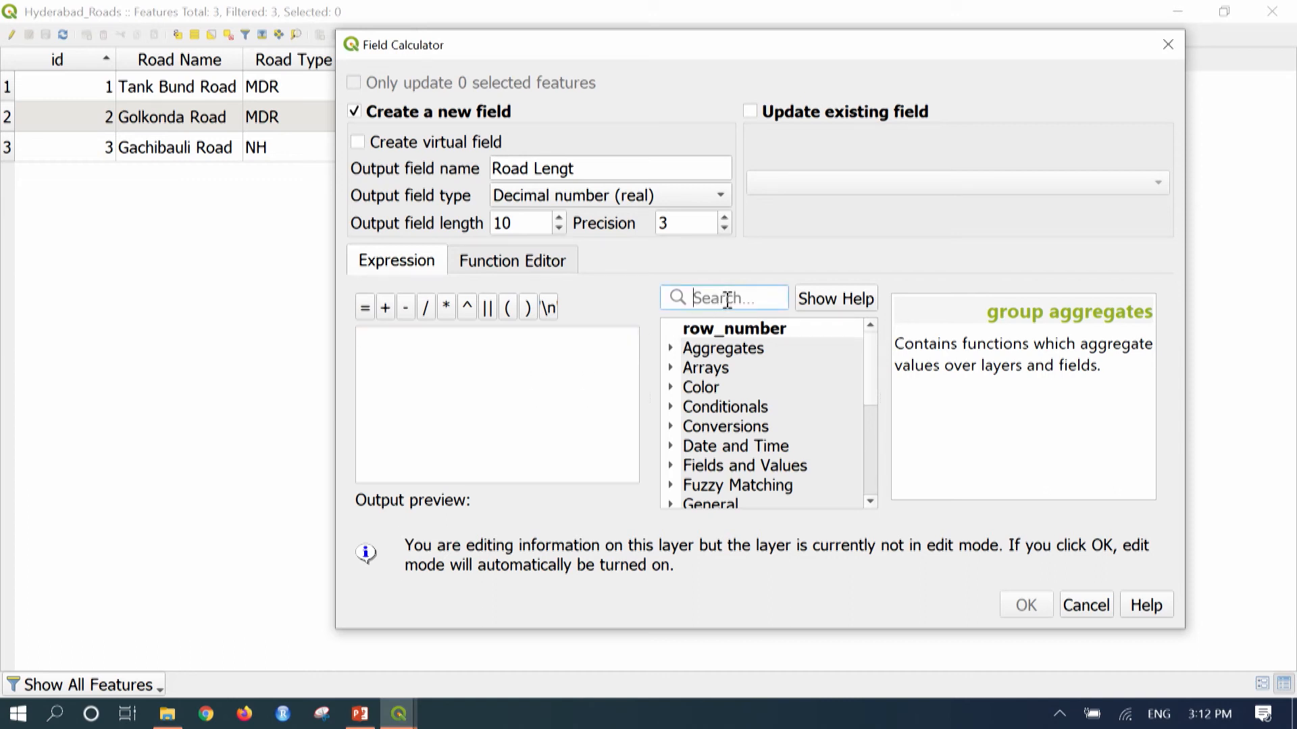
type("le")
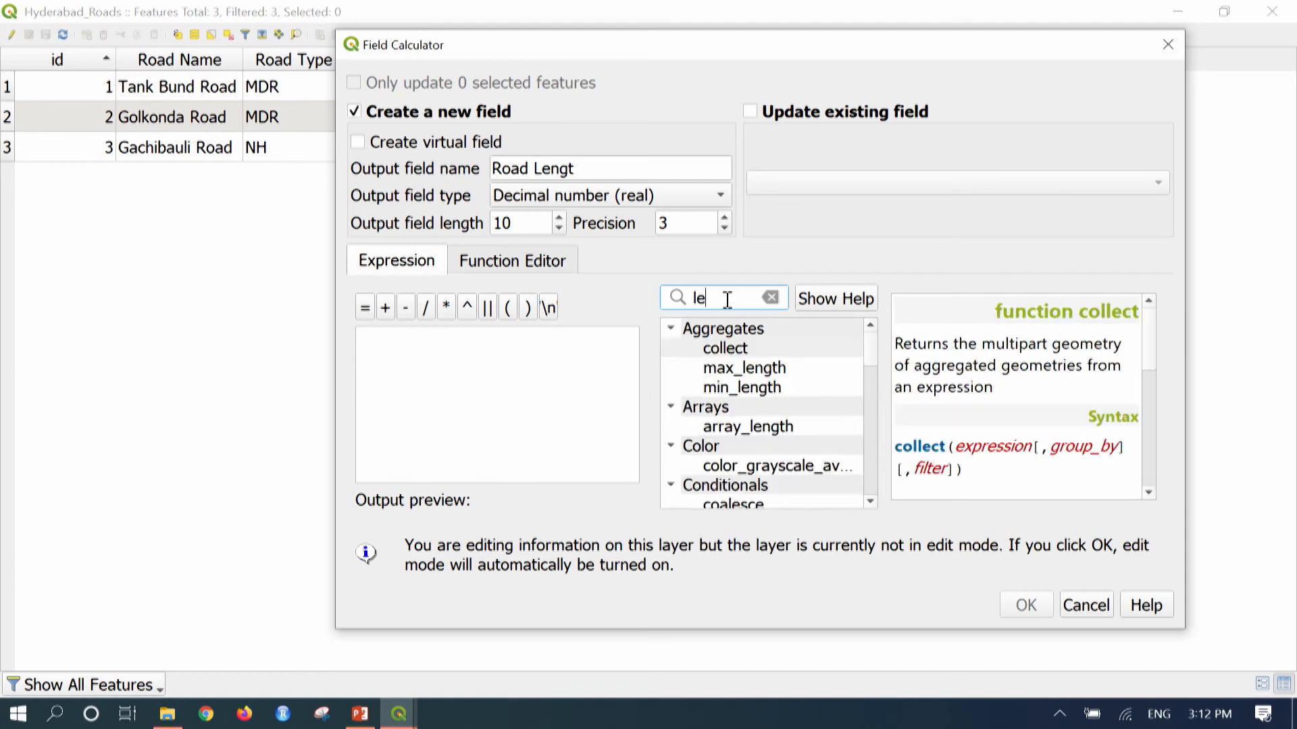
type("ngth")
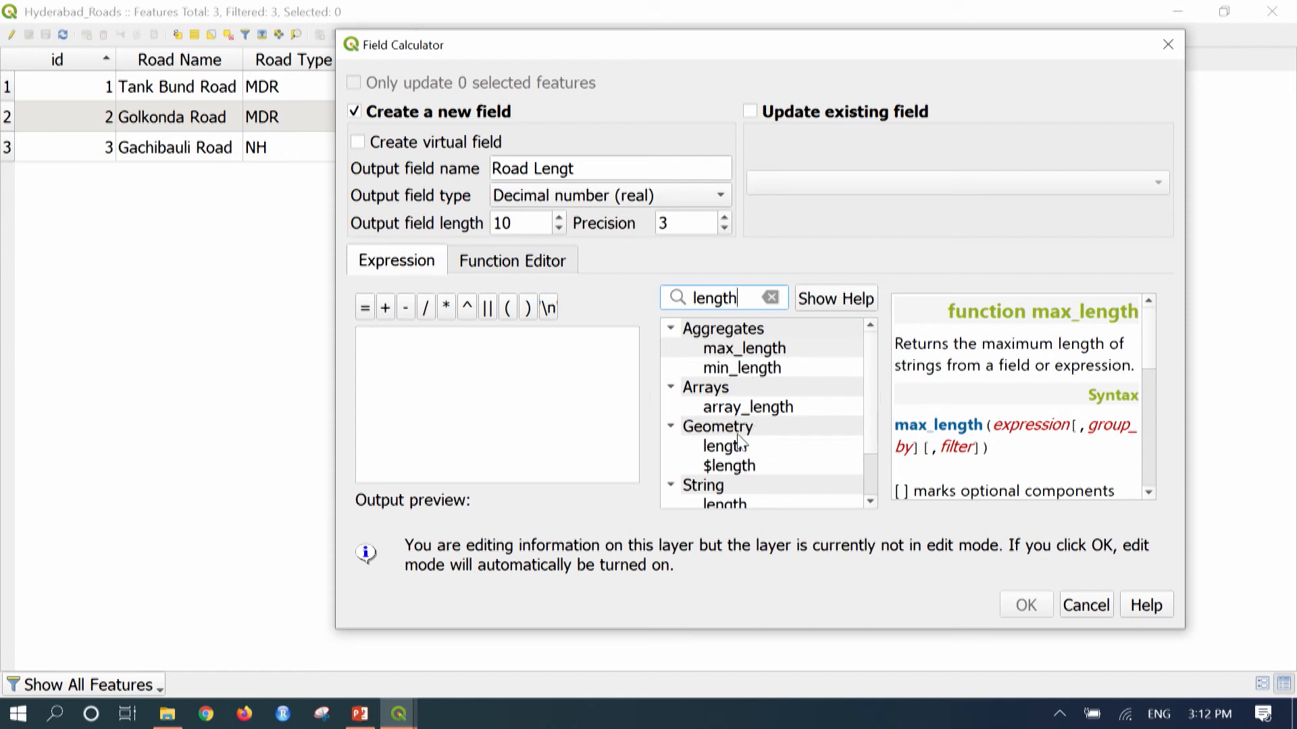
left_click(745, 471)
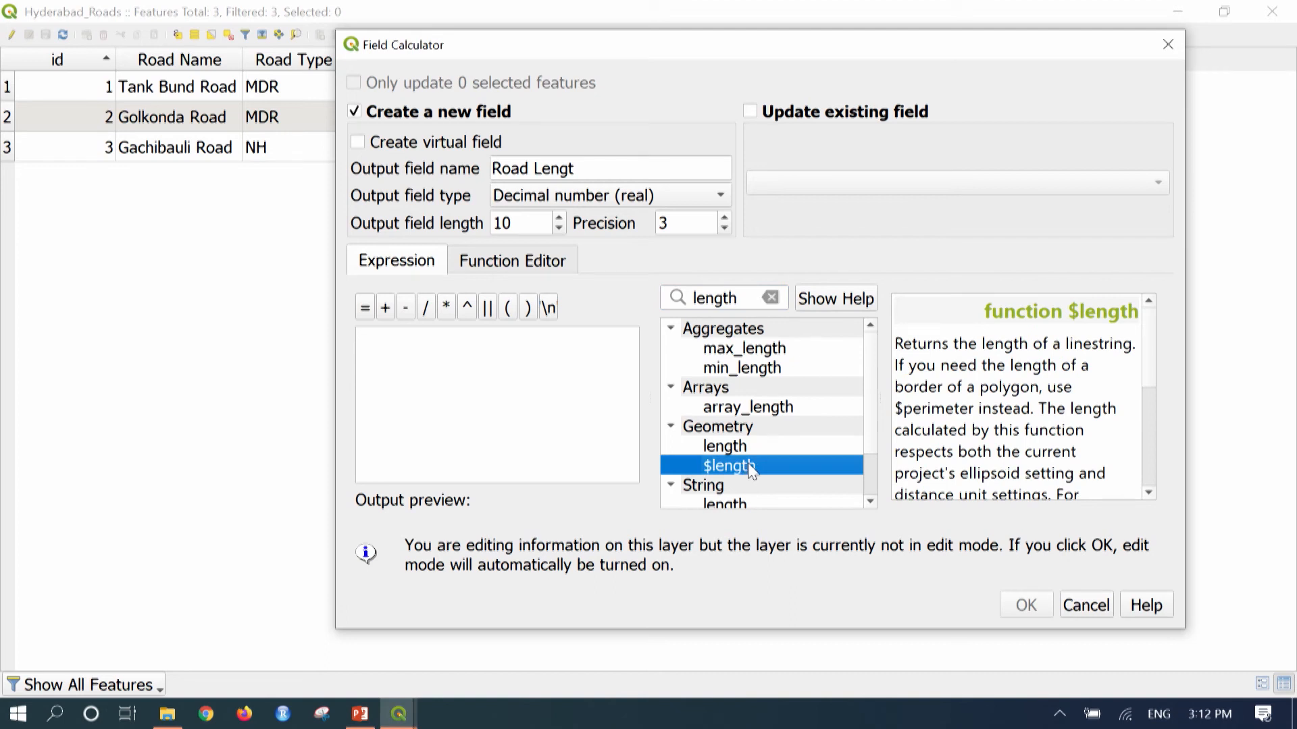
double_click(751, 466)
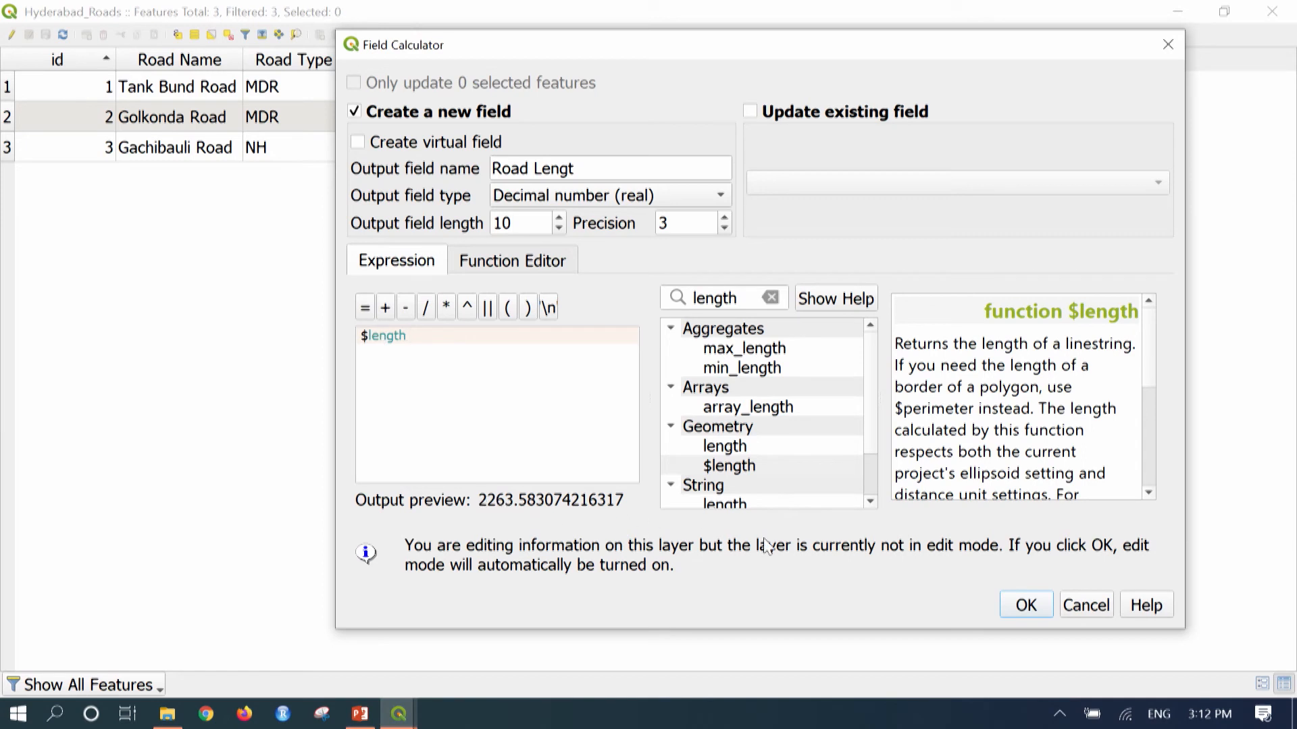
Create the calculated road length field, and end editing of Hyderabad_Roads with the changes saved
left_click(1016, 605)
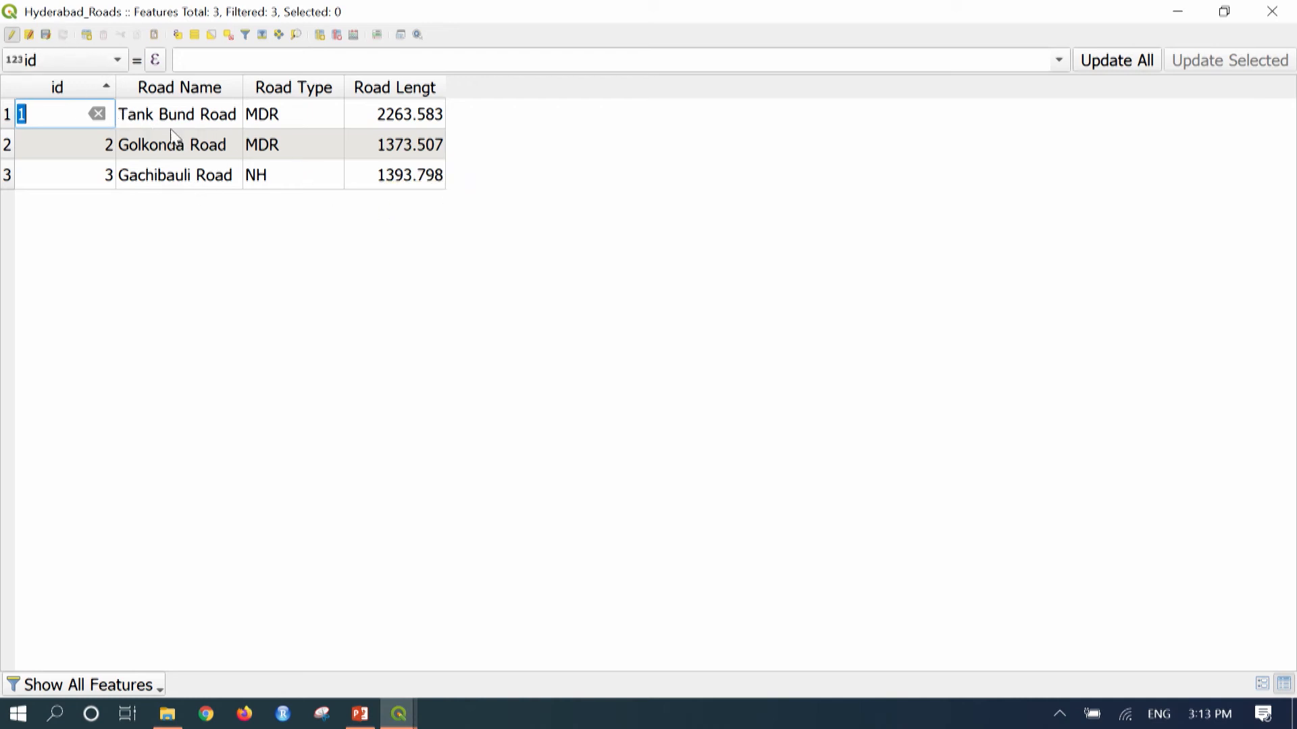
left_click(18, 37)
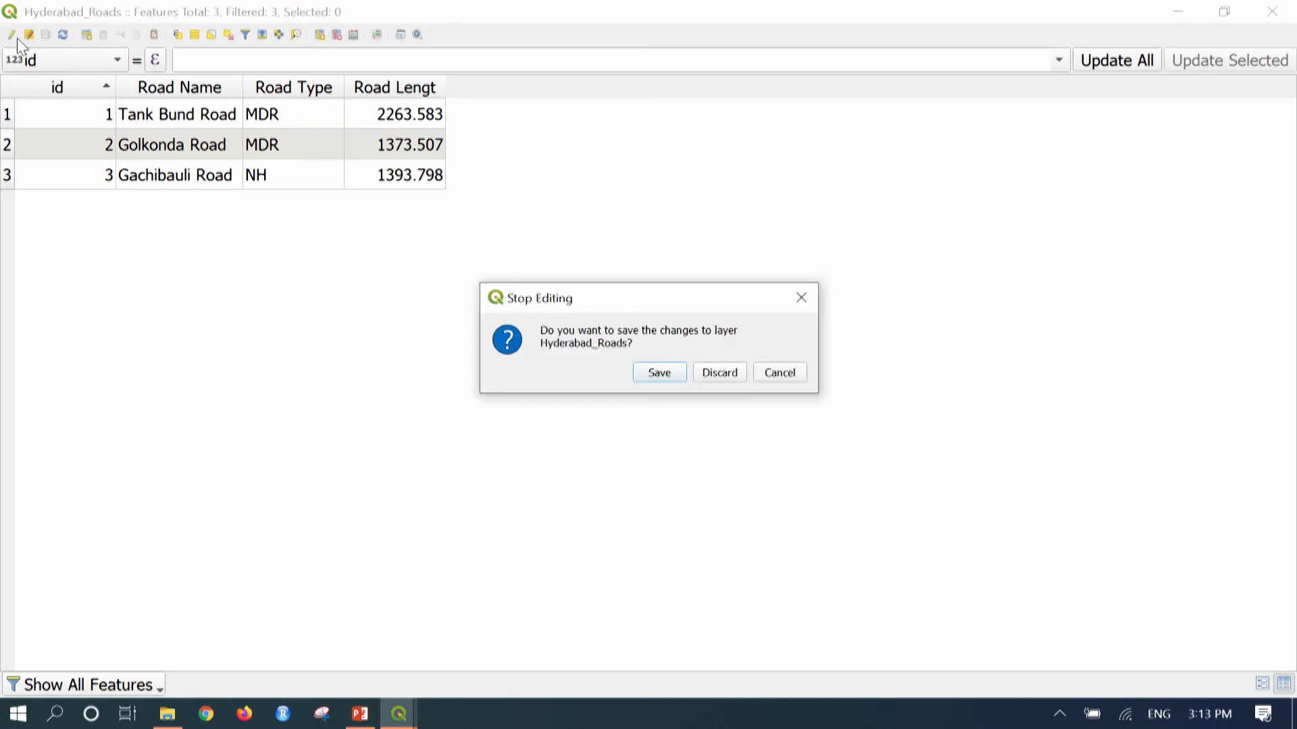
left_click(659, 375)
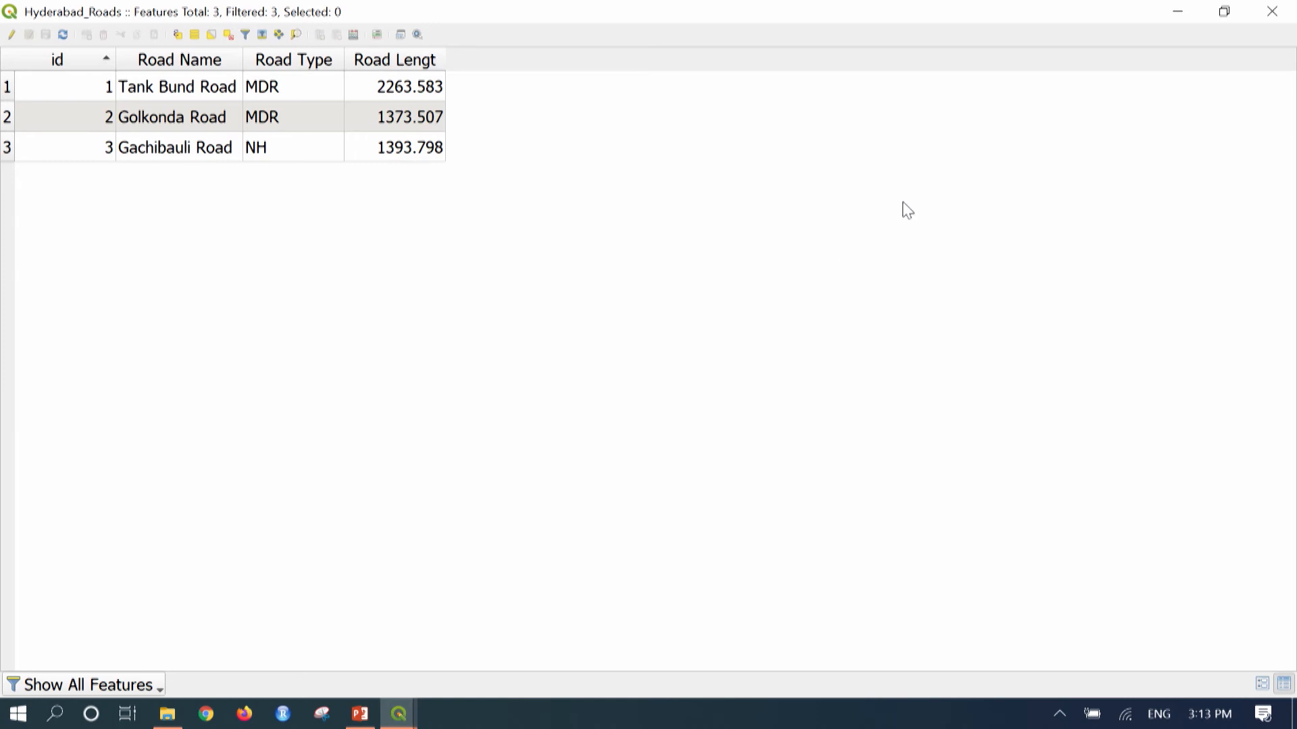
Close the roads attribute table and set up a new polygon shapefile layer saved as Hyderabad_Lakes in the Output folder
left_click(1279, 14)
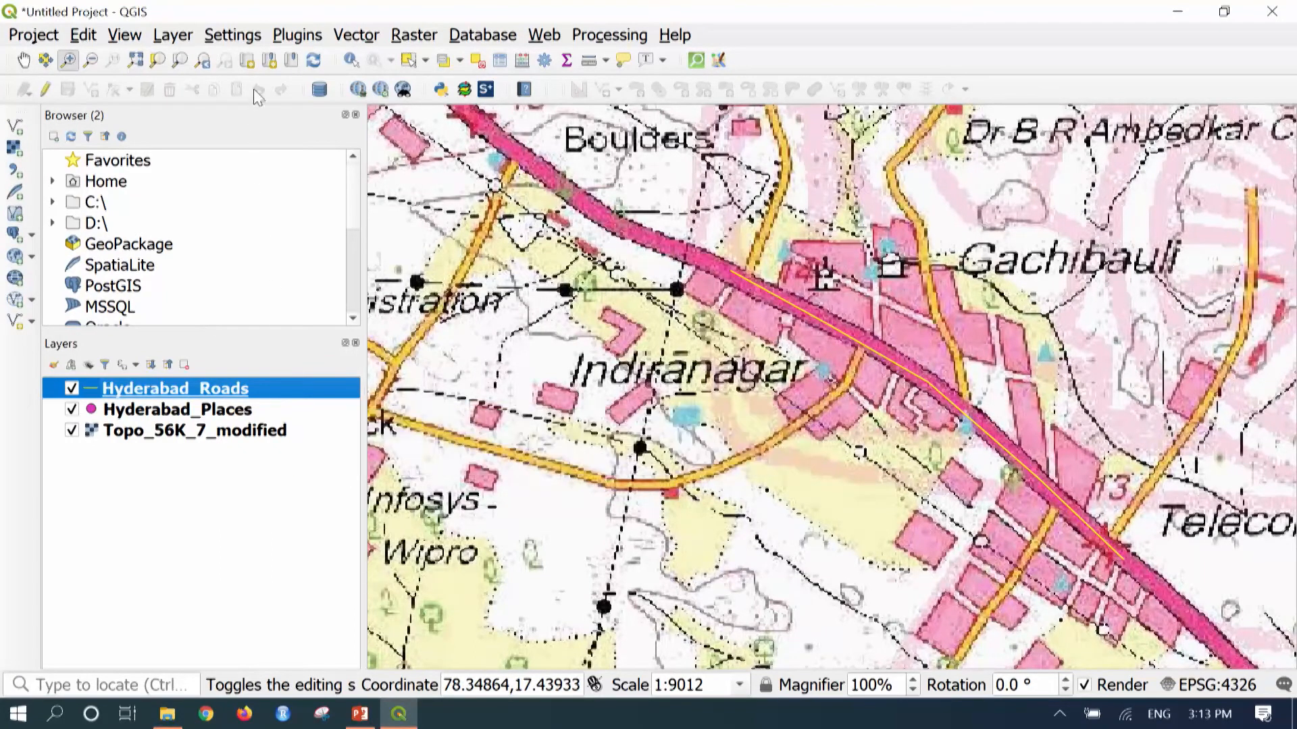
left_click(189, 39)
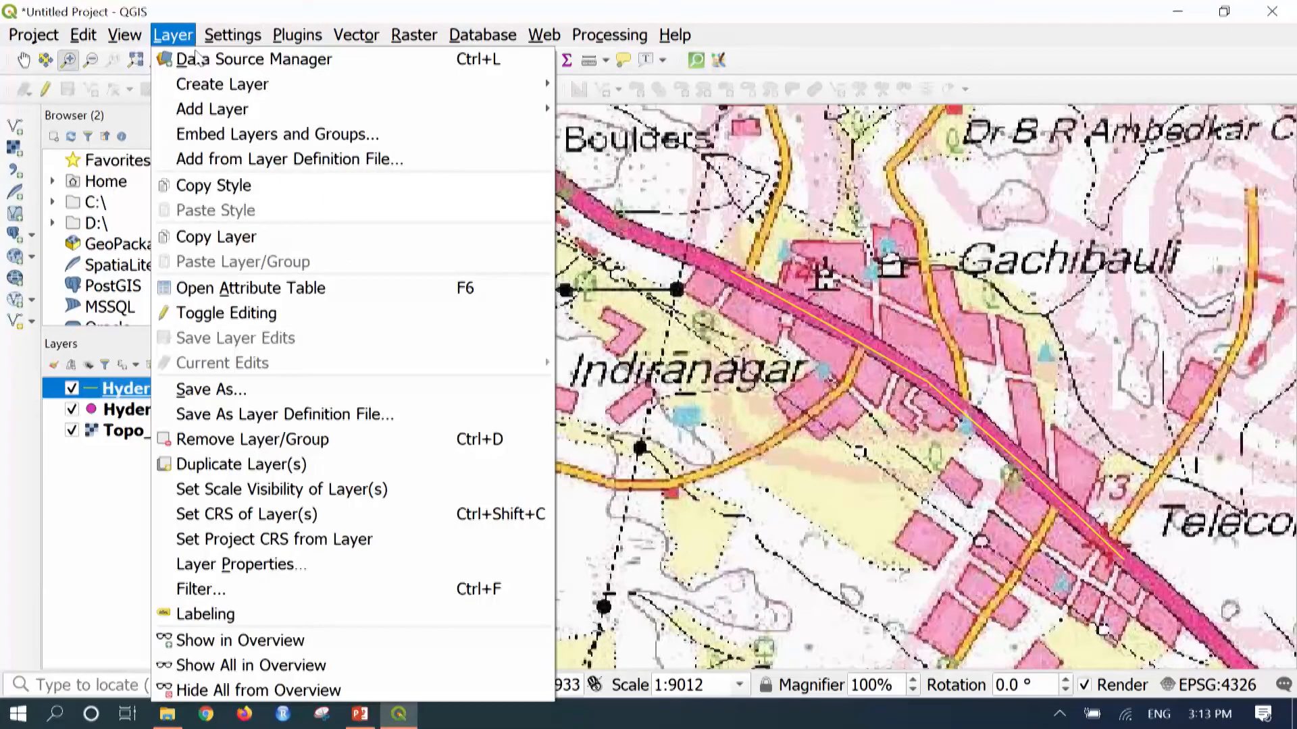
mouse_move(546, 103)
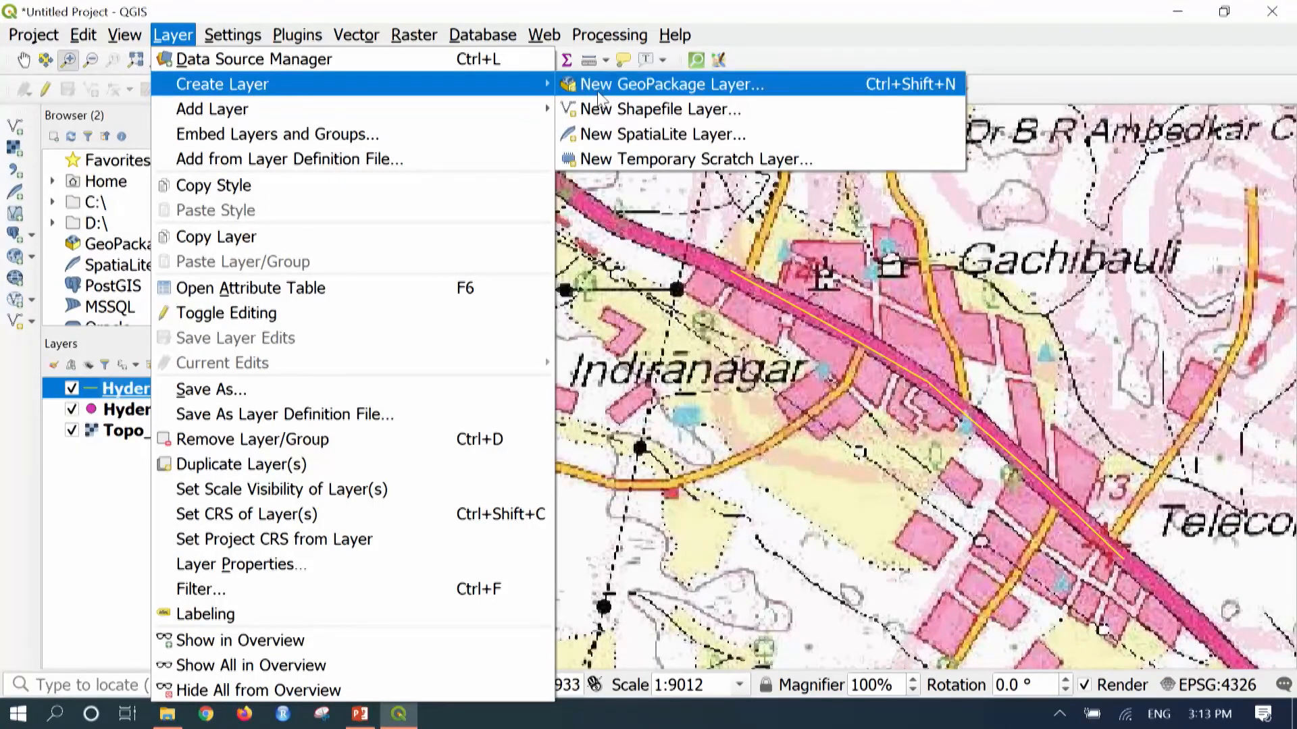
left_click(625, 111)
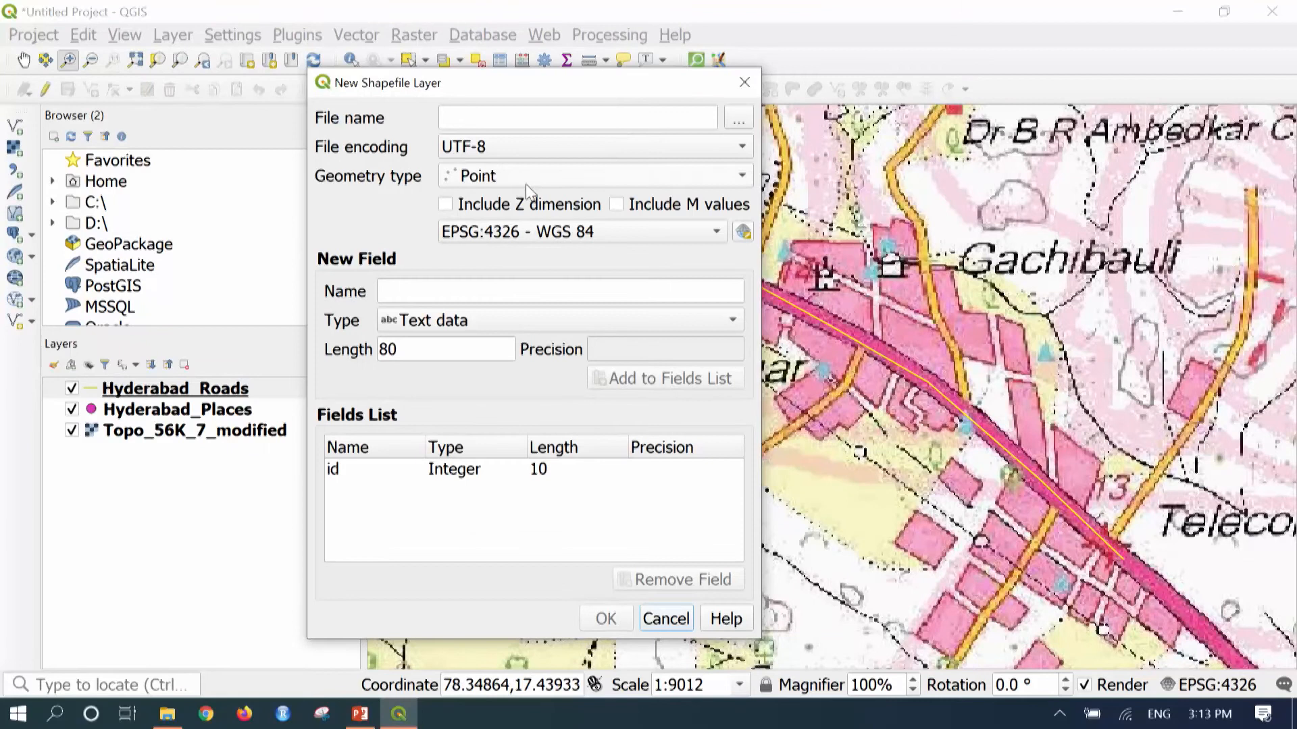
left_click(738, 125)
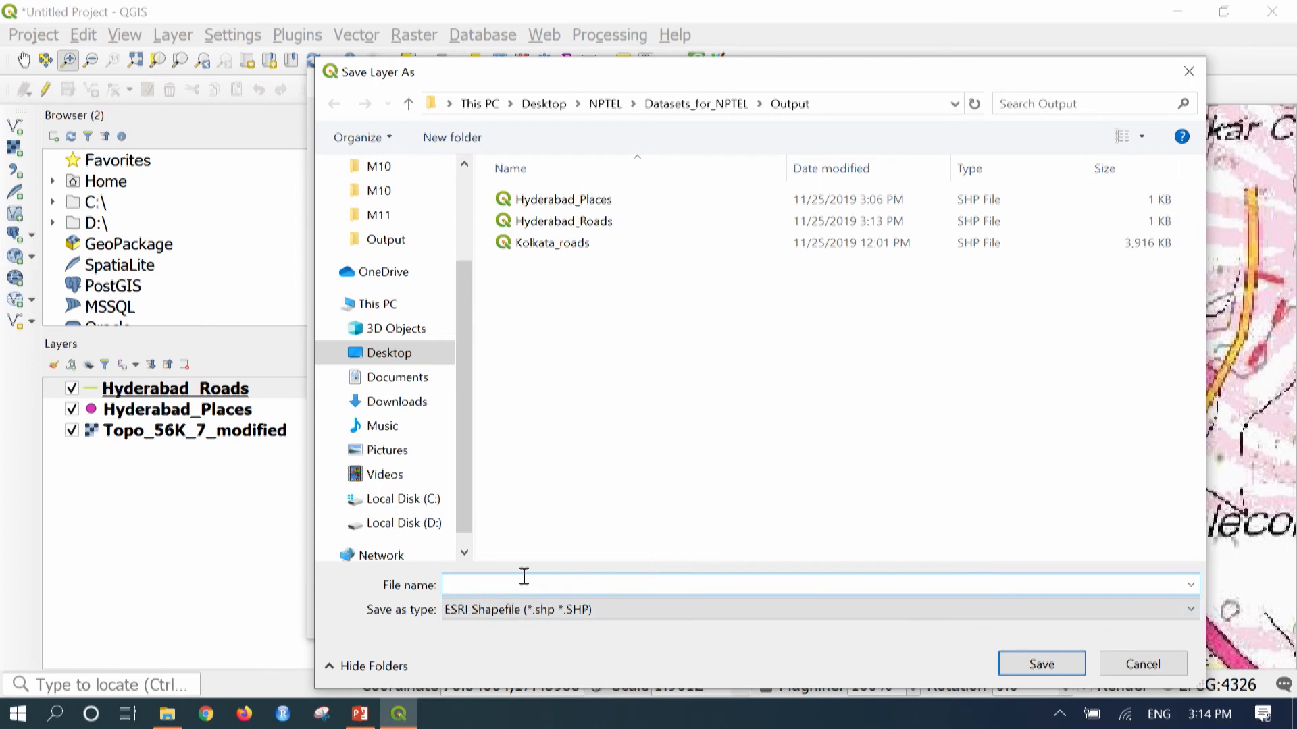
type("Hyderaba")
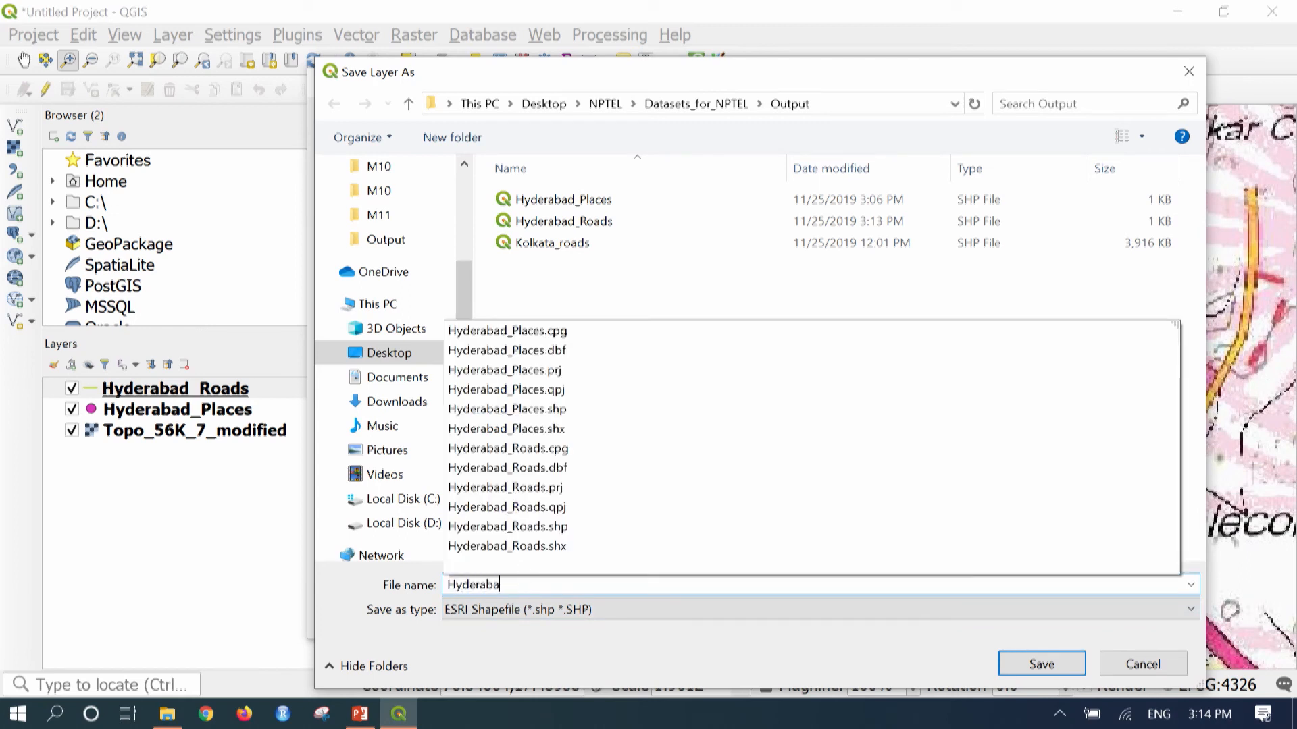
type("d_Lakes")
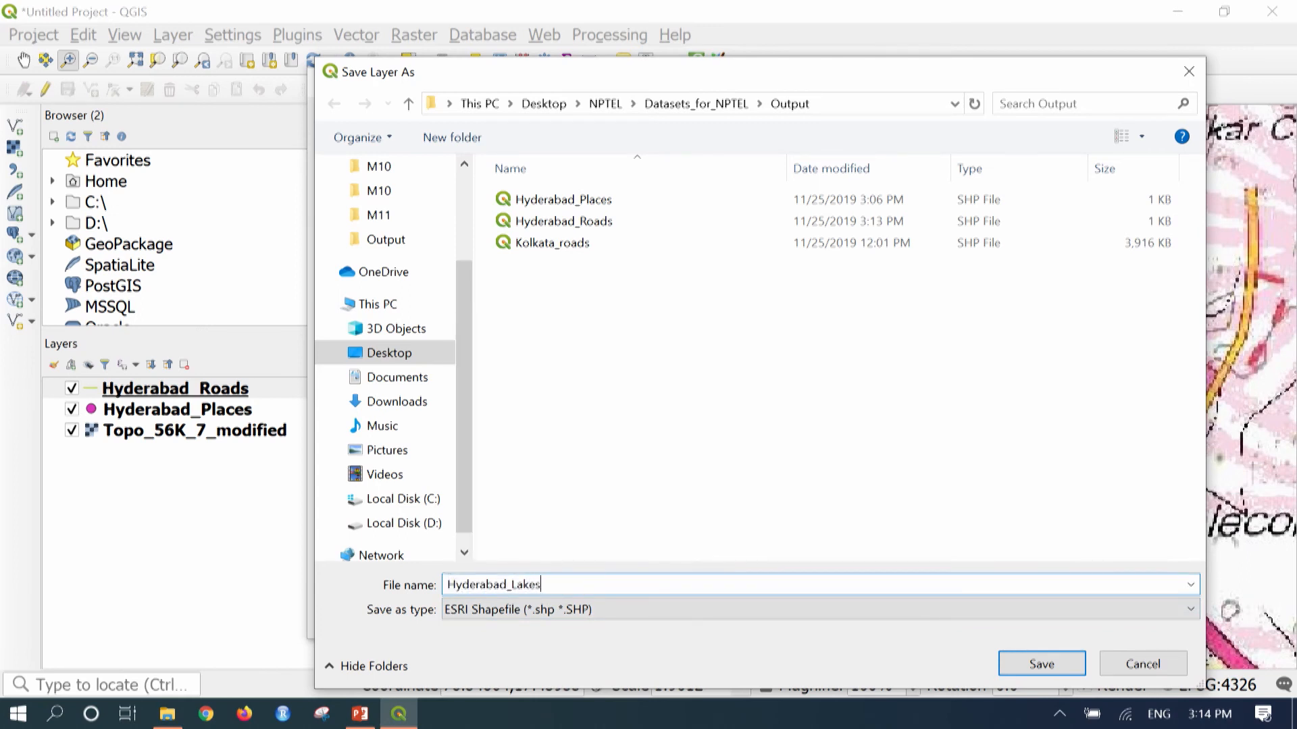
left_click(1045, 667)
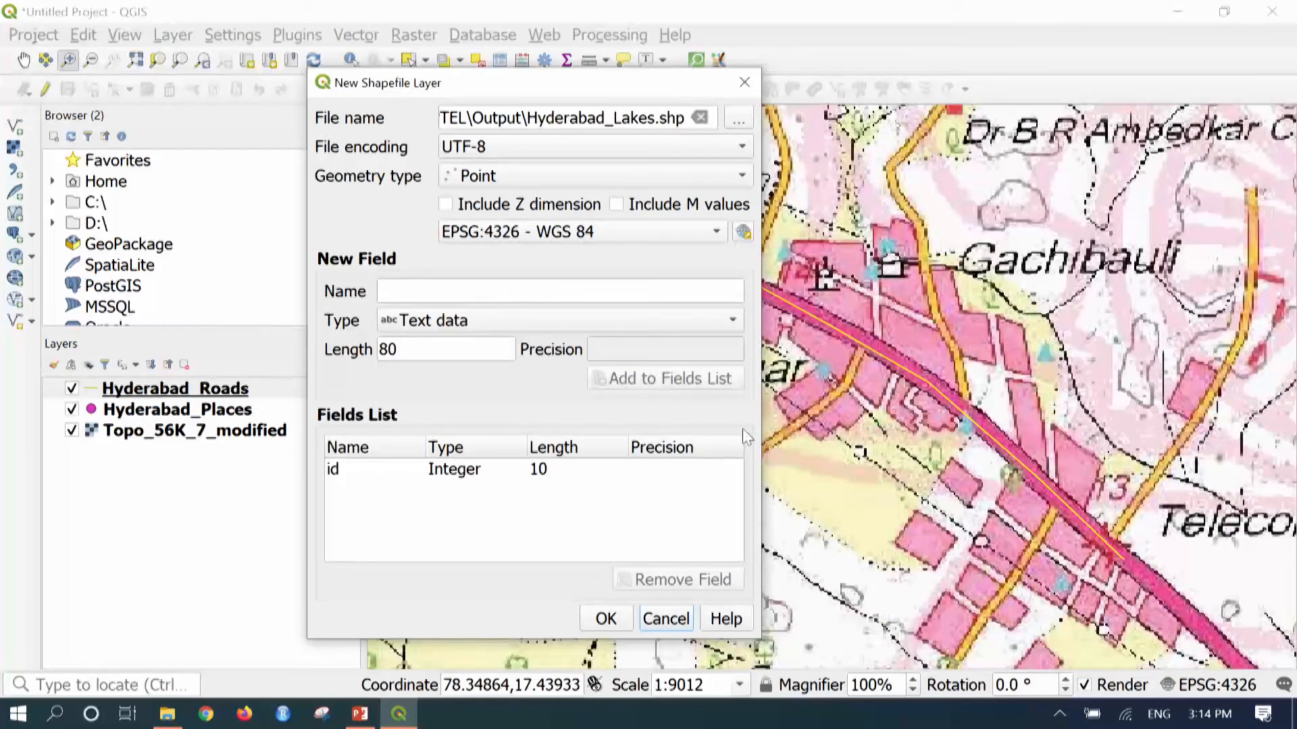
left_click(741, 178)
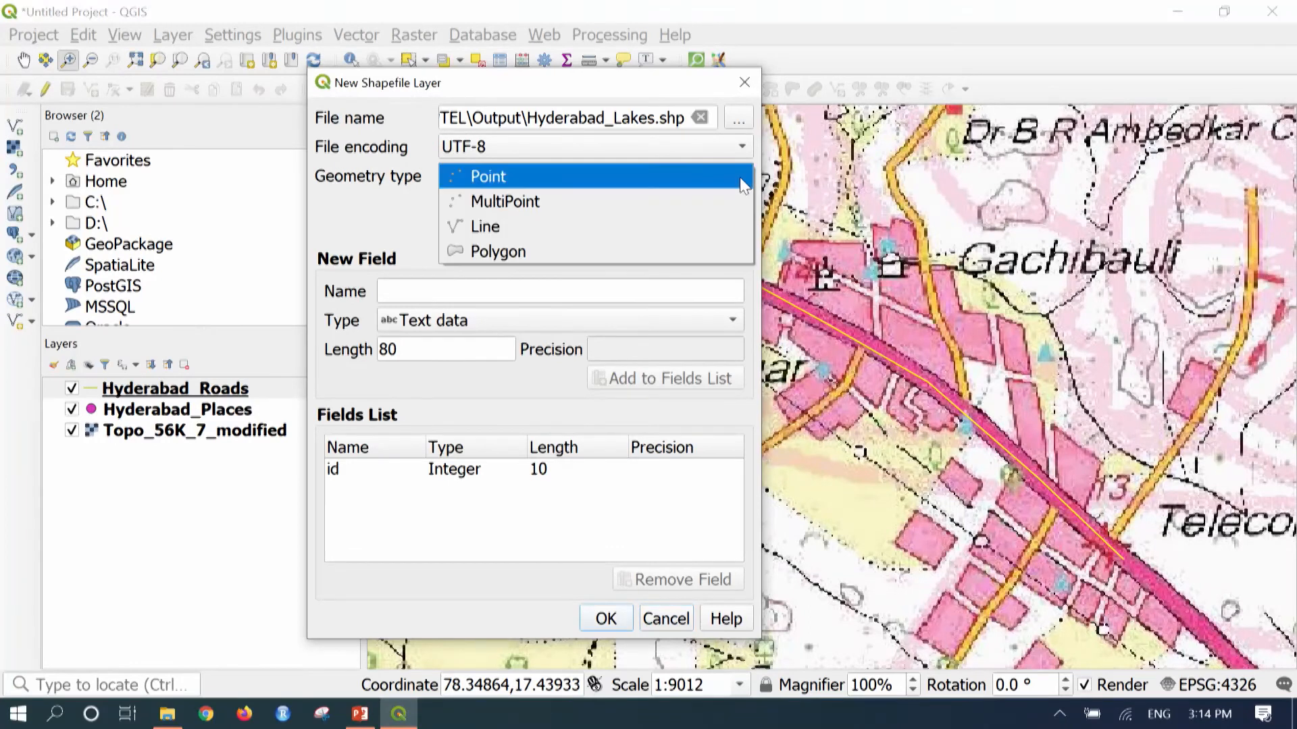
left_click(671, 253)
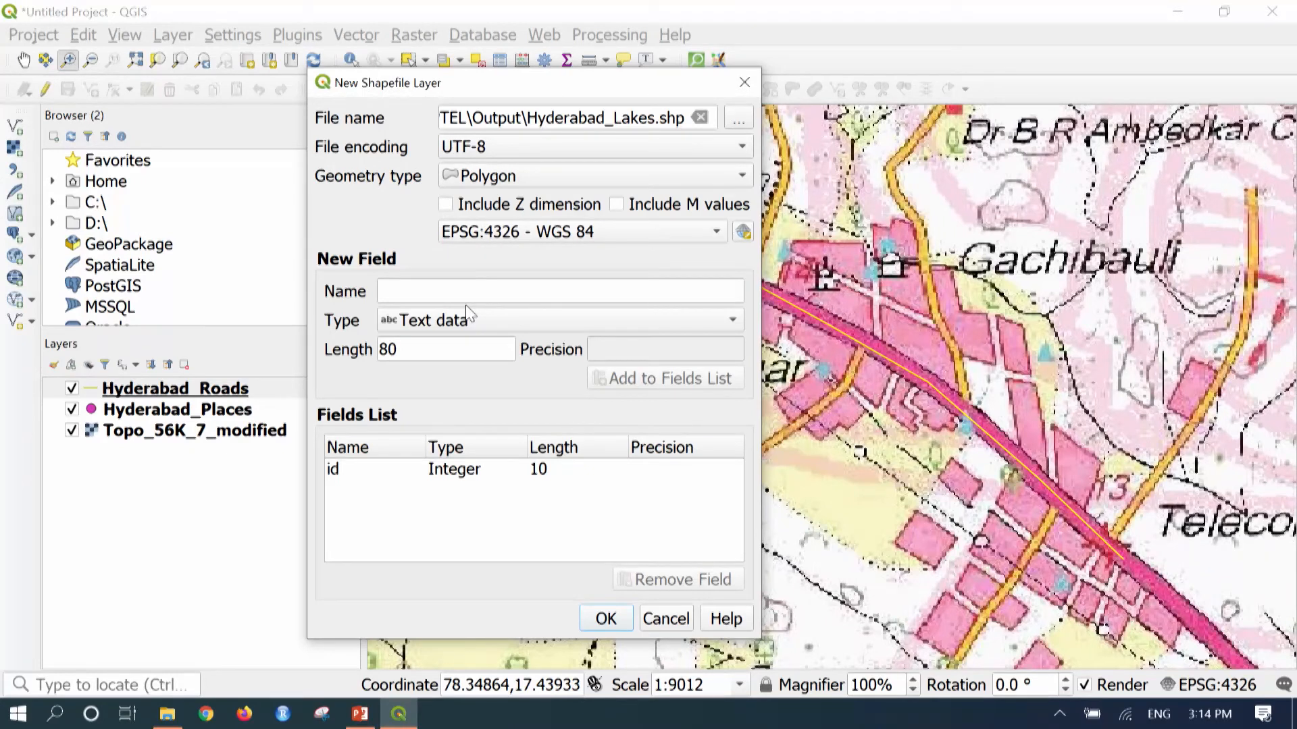
Add a text field named Lake Name with length 80 to the new shapefile's fields
left_click(477, 292)
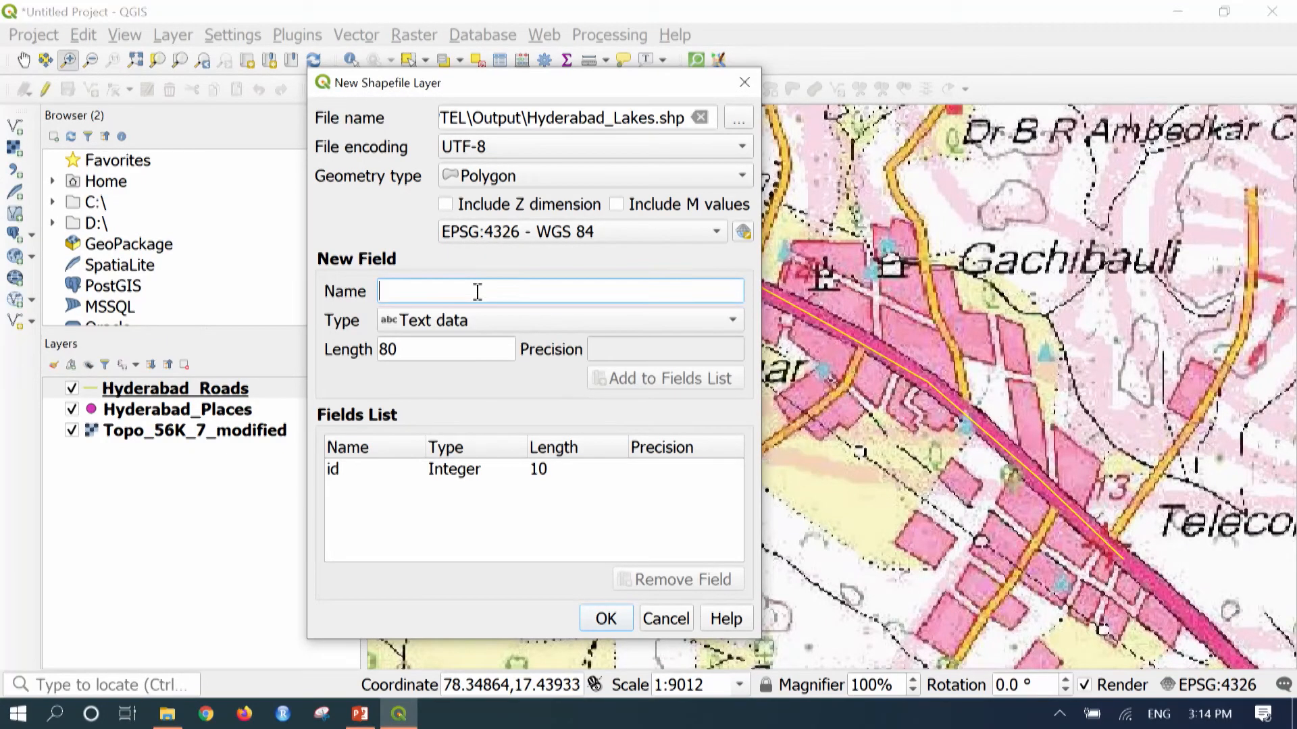
type("Lake")
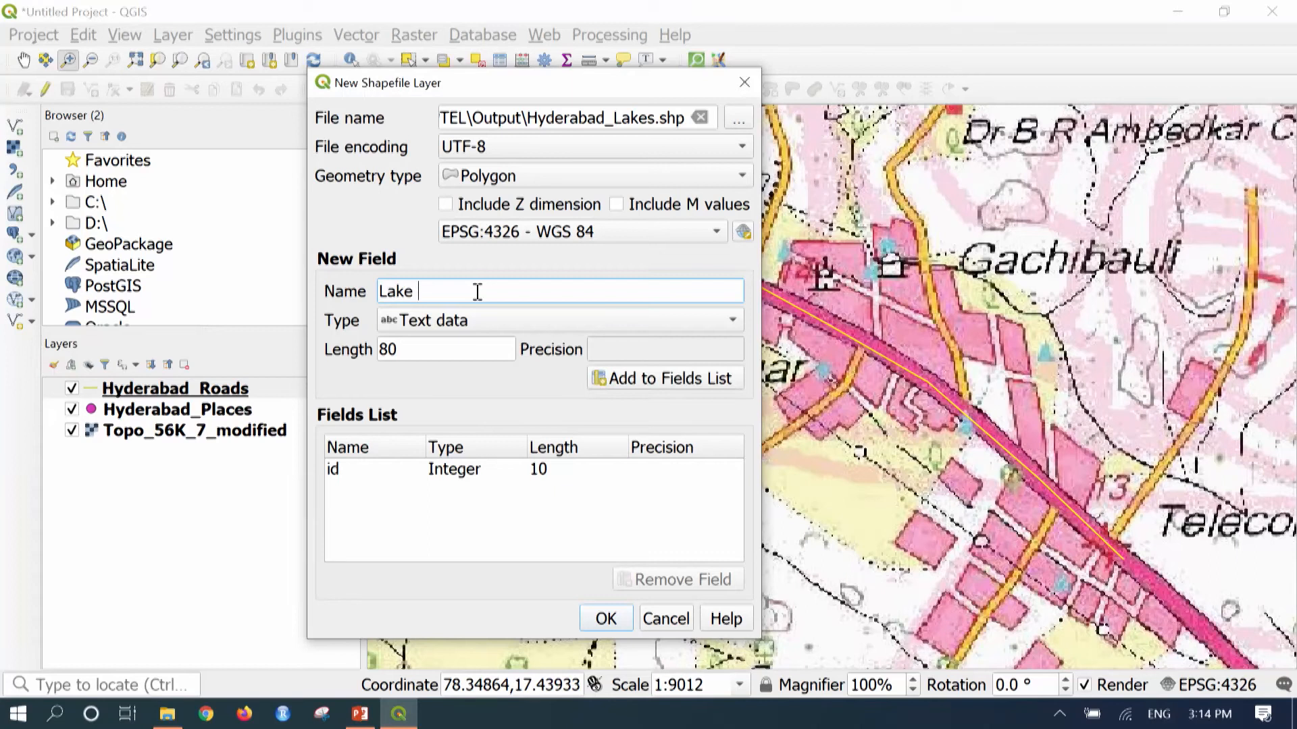
type(" Name")
left_click(648, 386)
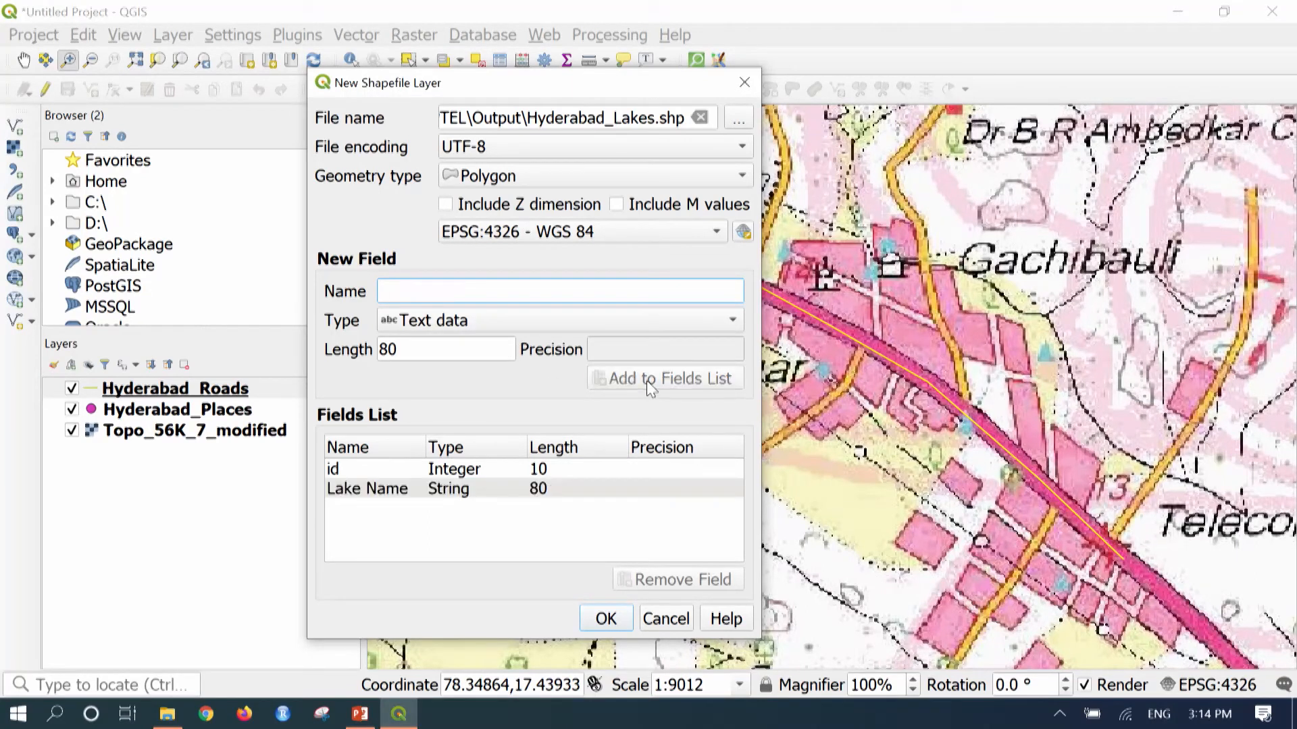
Add a text field named Address with length 80, and create the Hyderabad_Lakes layer
type("Lake Area")
key("BackSpace")
key("BackSpace")
key("BackSpace")
key("BackSpace")
key("BackSpace")
type("Address")
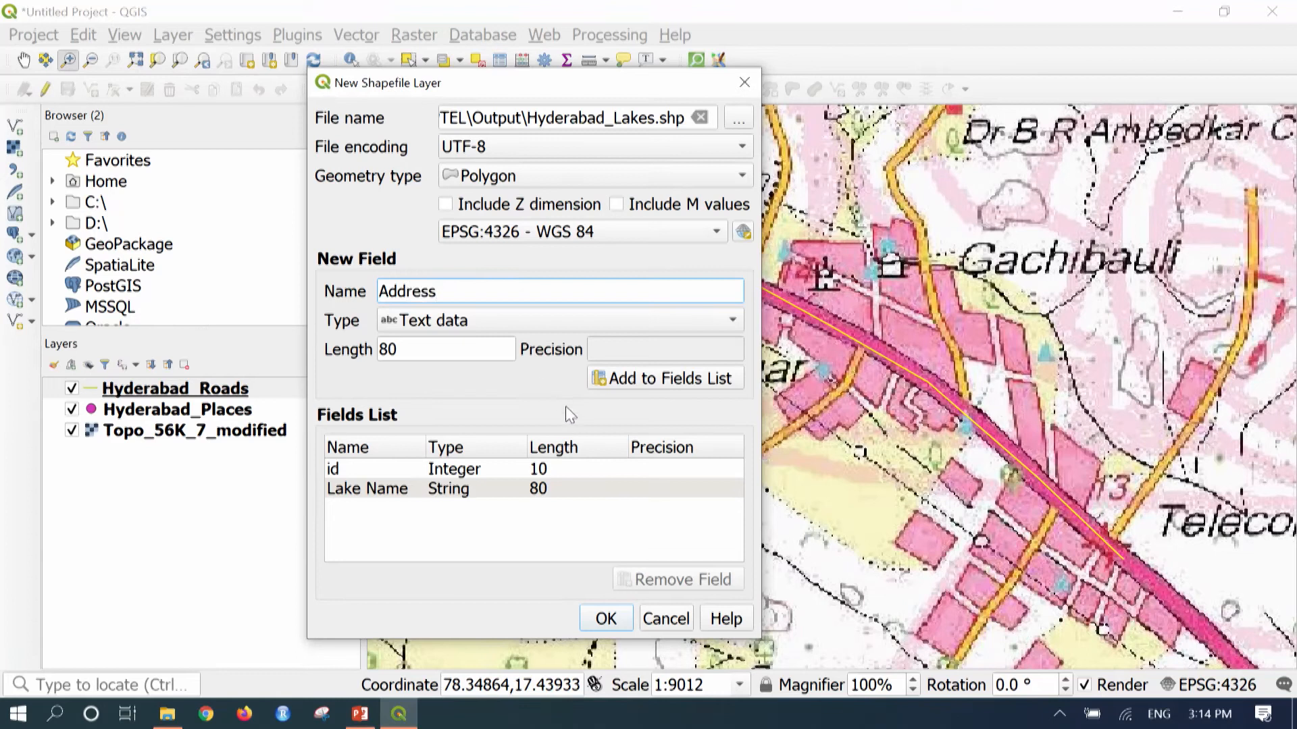
left_click(663, 380)
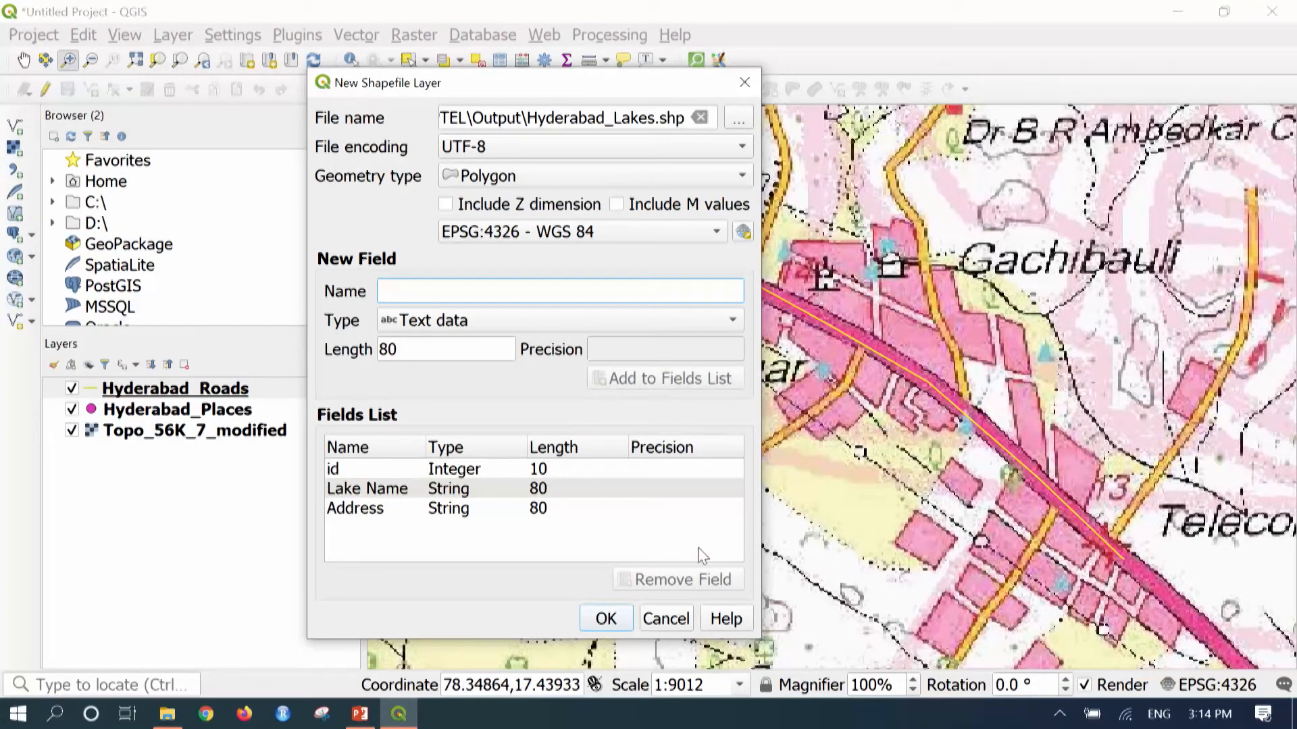
left_click(603, 616)
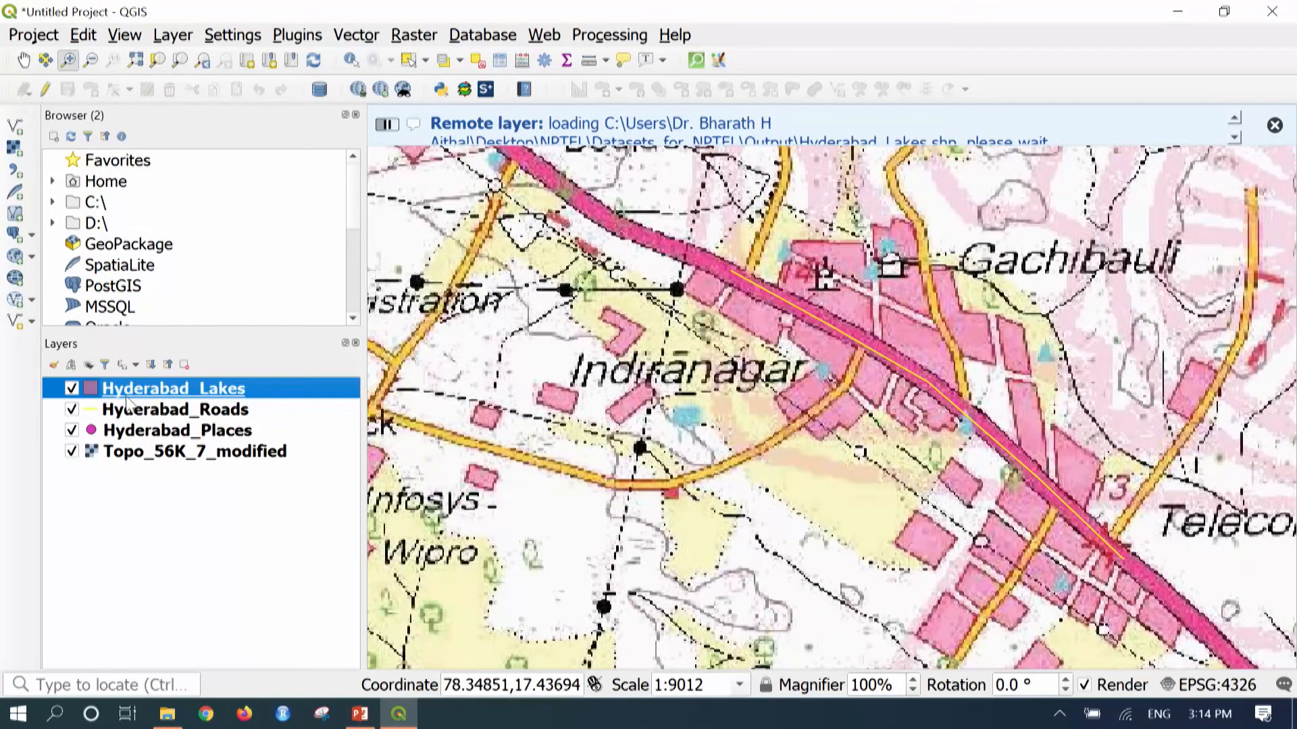
Start editing Hyderabad_Lakes and activate adding a polygon feature for the Bon Cheruvu lake near Bapujinagar
right_click(161, 393)
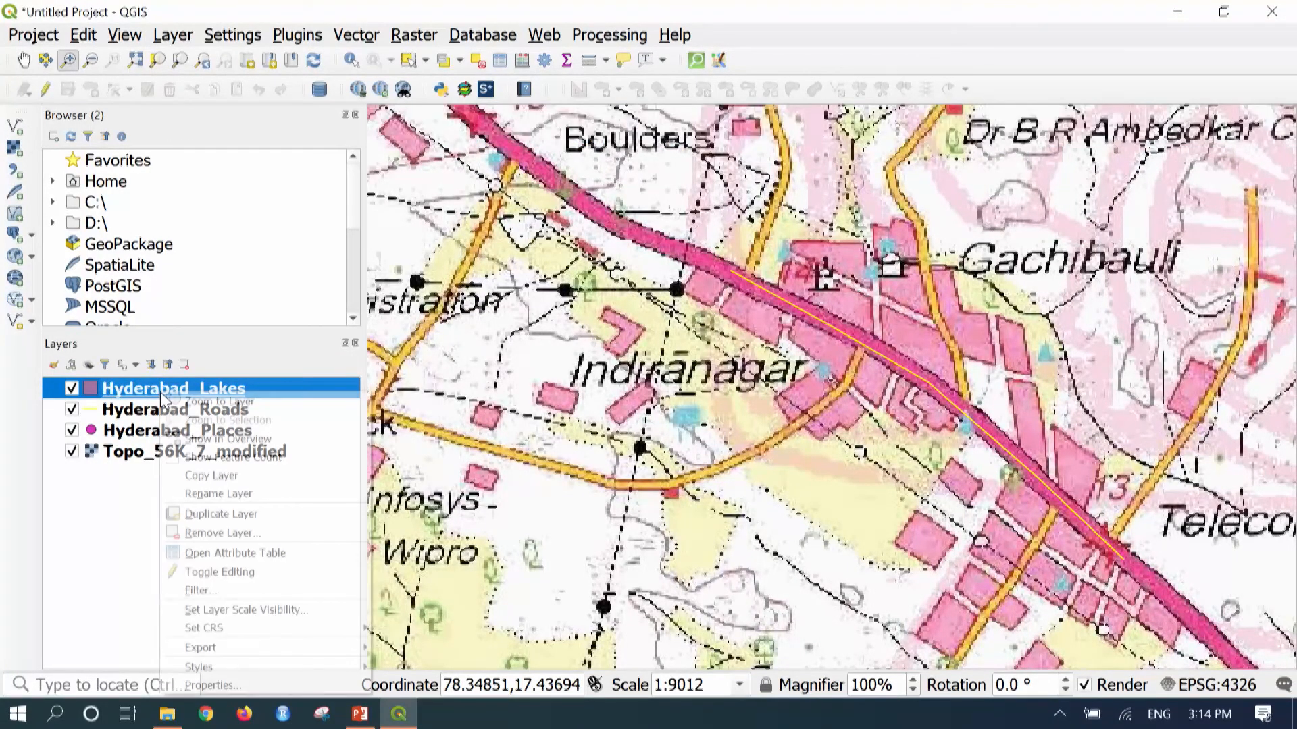
left_click(259, 573)
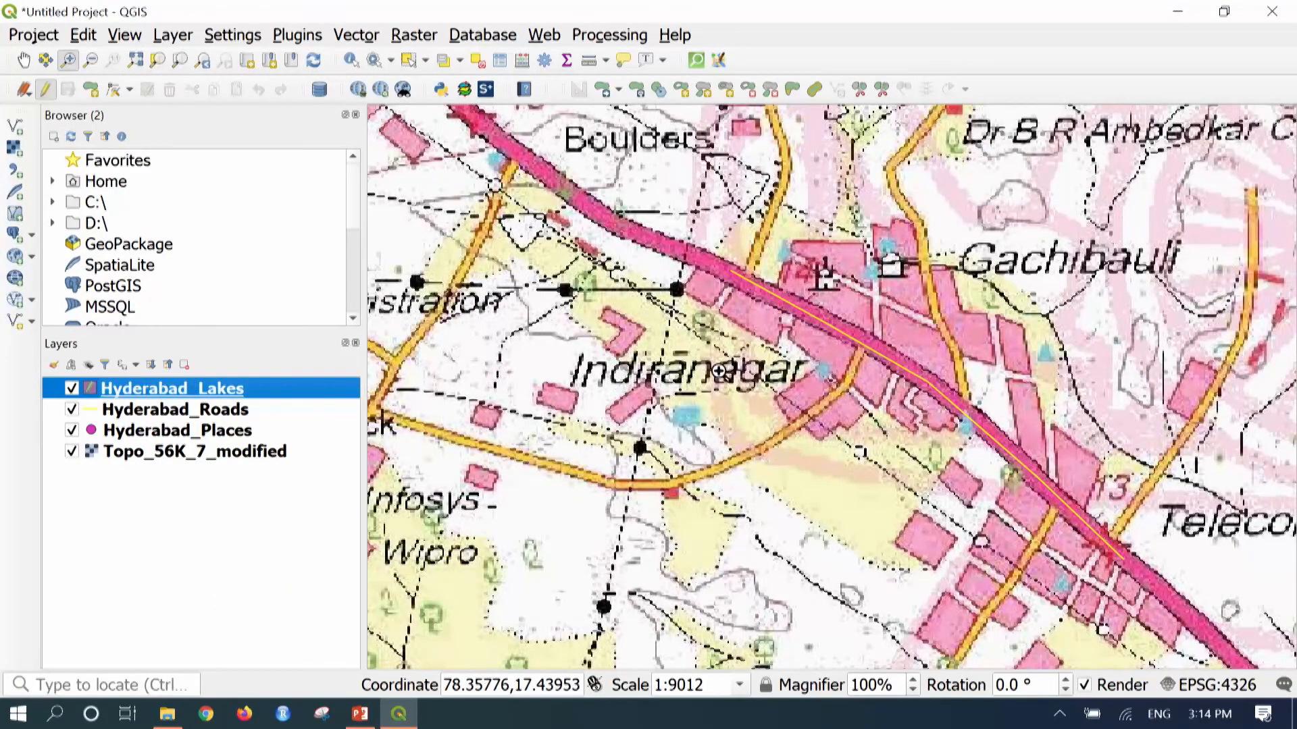
scroll(718, 372, "down", 4)
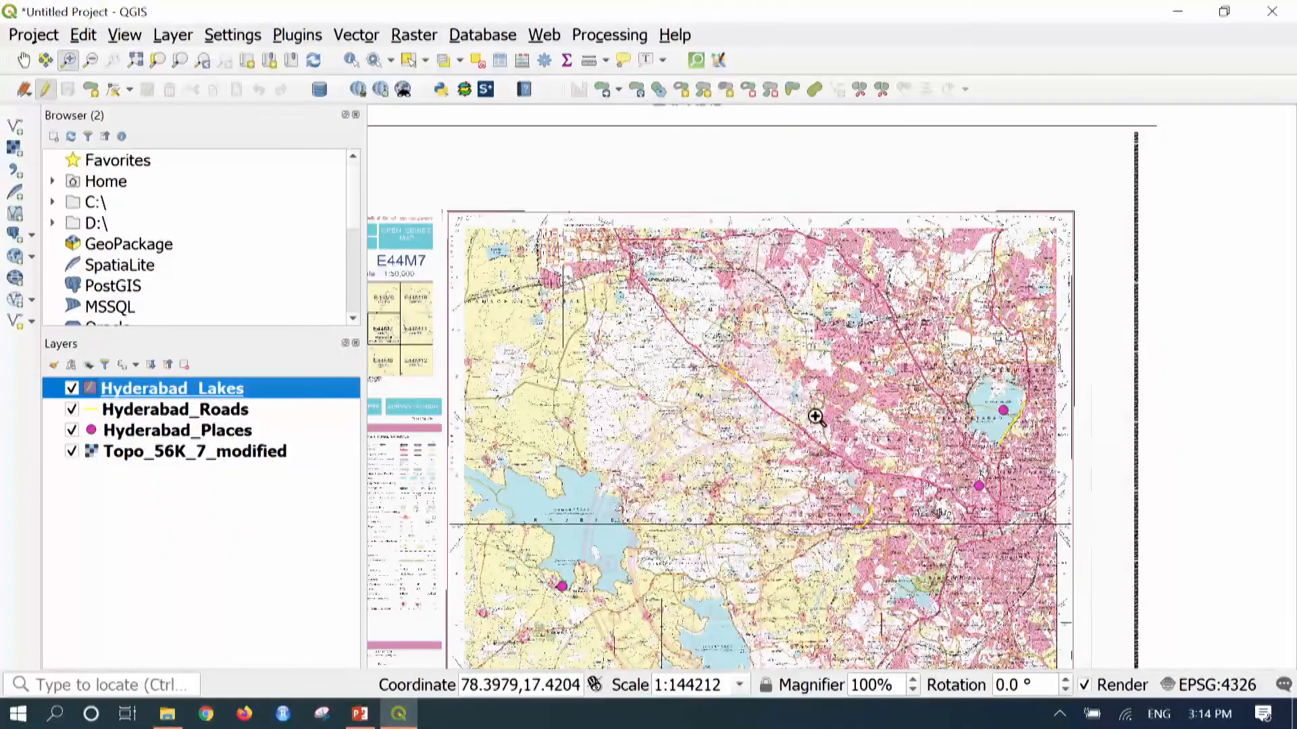
left_click_drag(989, 404, 896, 414)
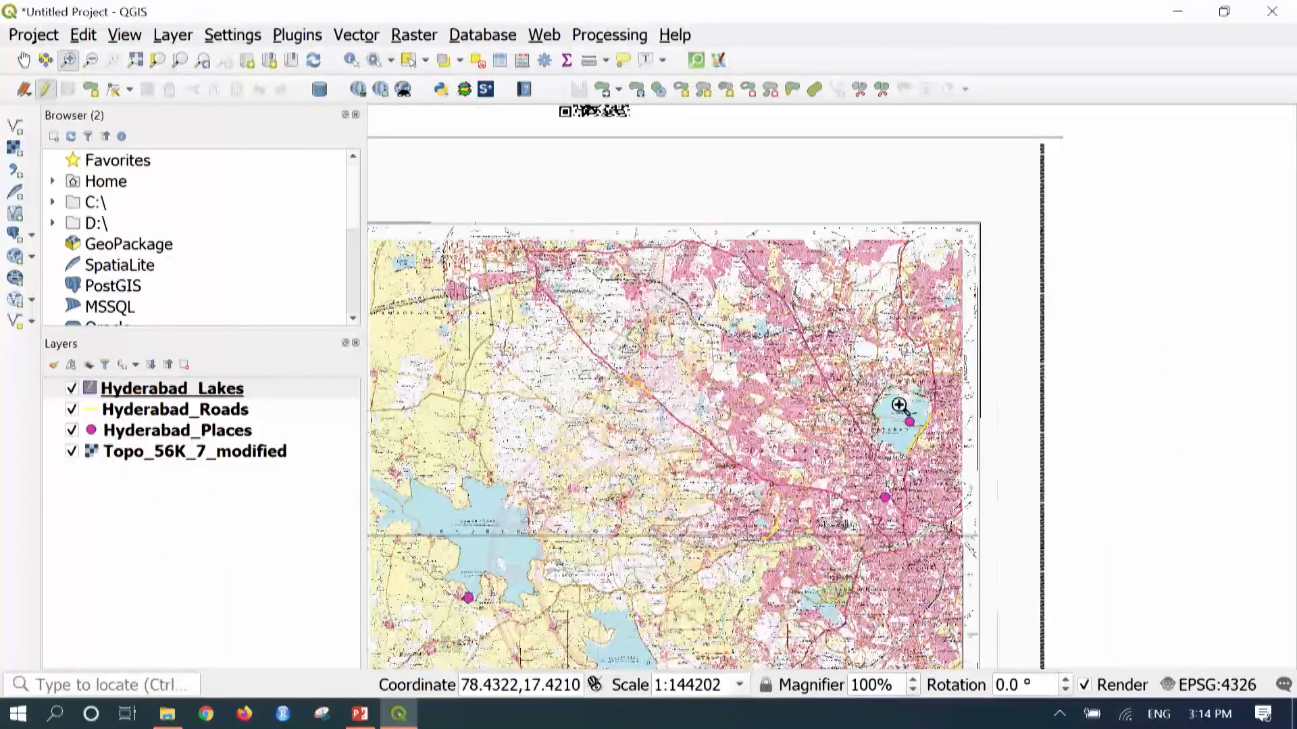
scroll(938, 302, "up", 3)
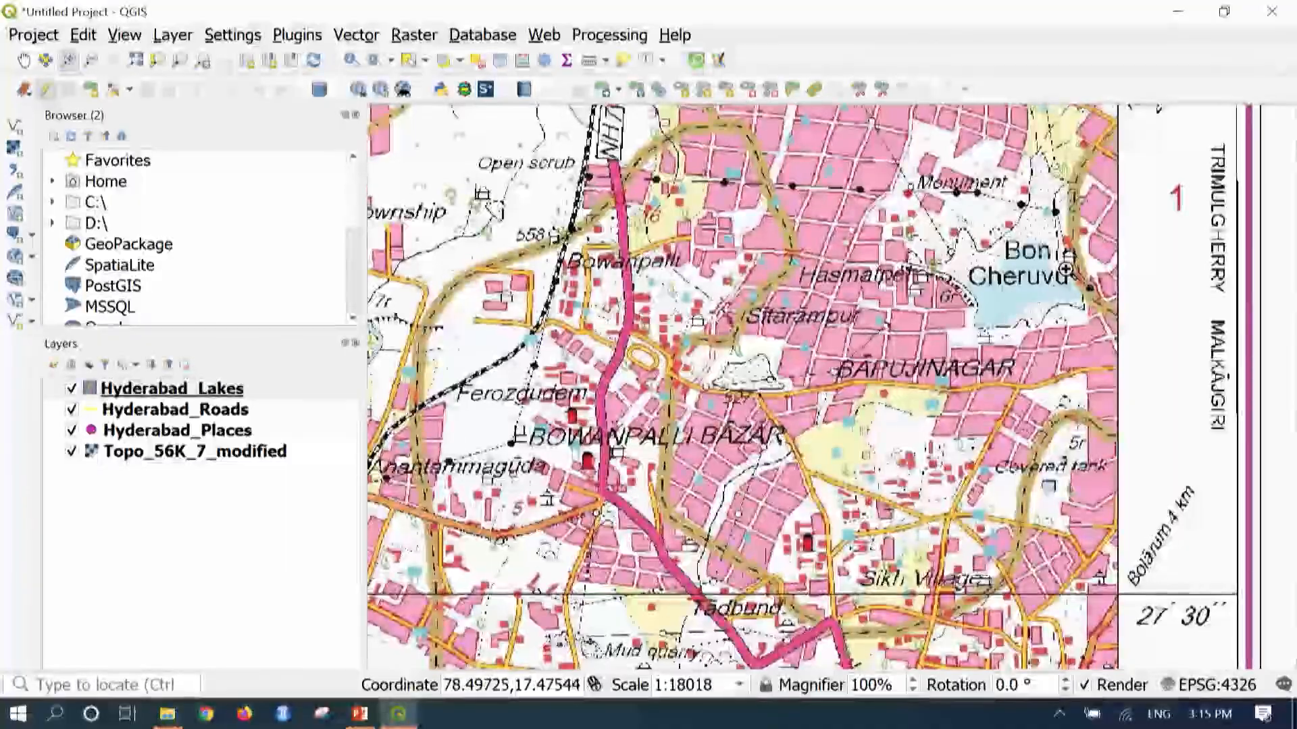
scroll(1001, 297, "up", 3)
scroll(1002, 273, "down", 1)
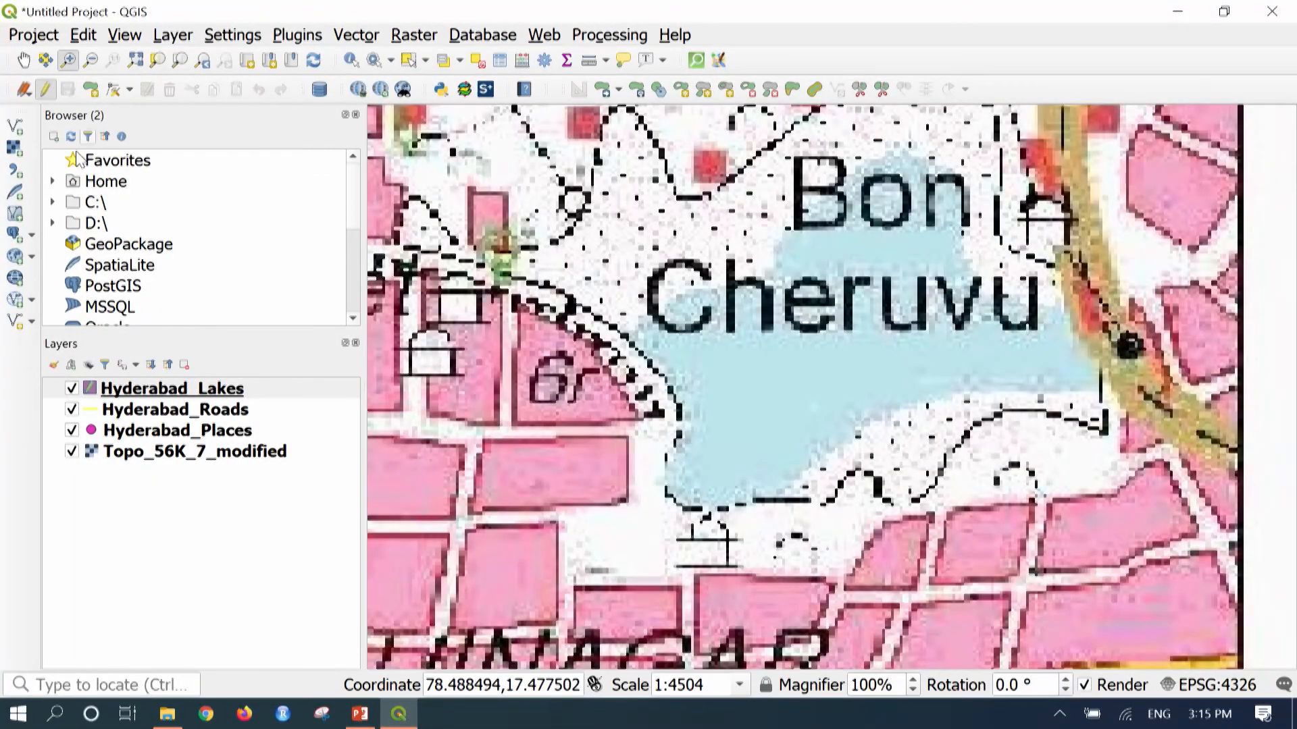
left_click(92, 90)
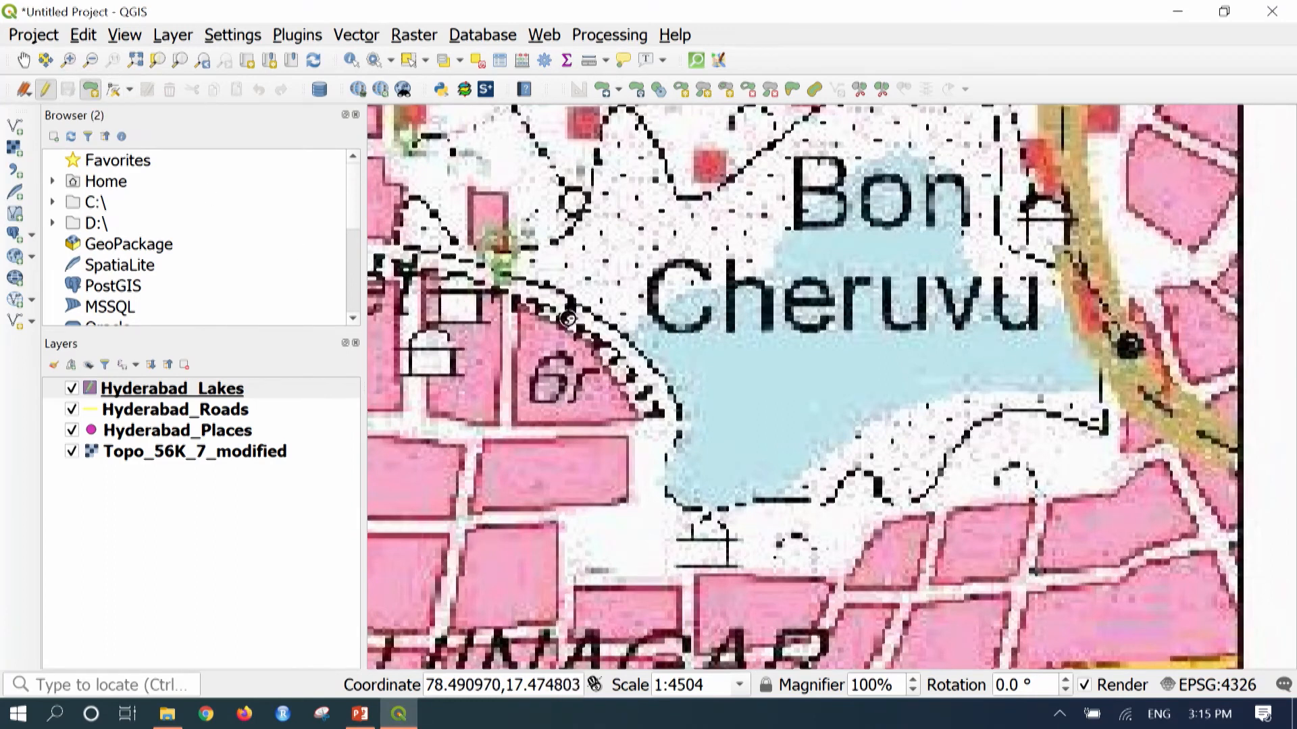
Trace the shoreline of the Bon Cheruvu lake as a closed polygon and finish the shape
left_click(633, 325)
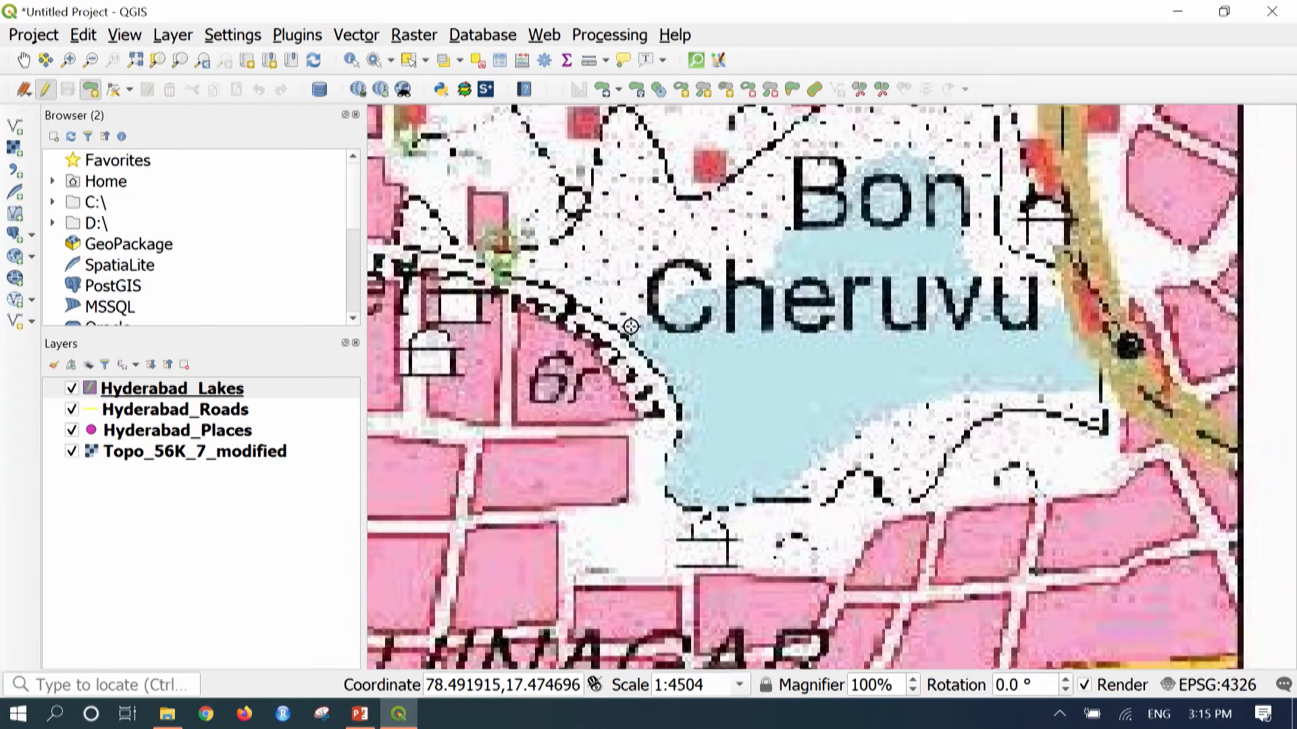
left_click(704, 282)
left_click(773, 288)
left_click(799, 229)
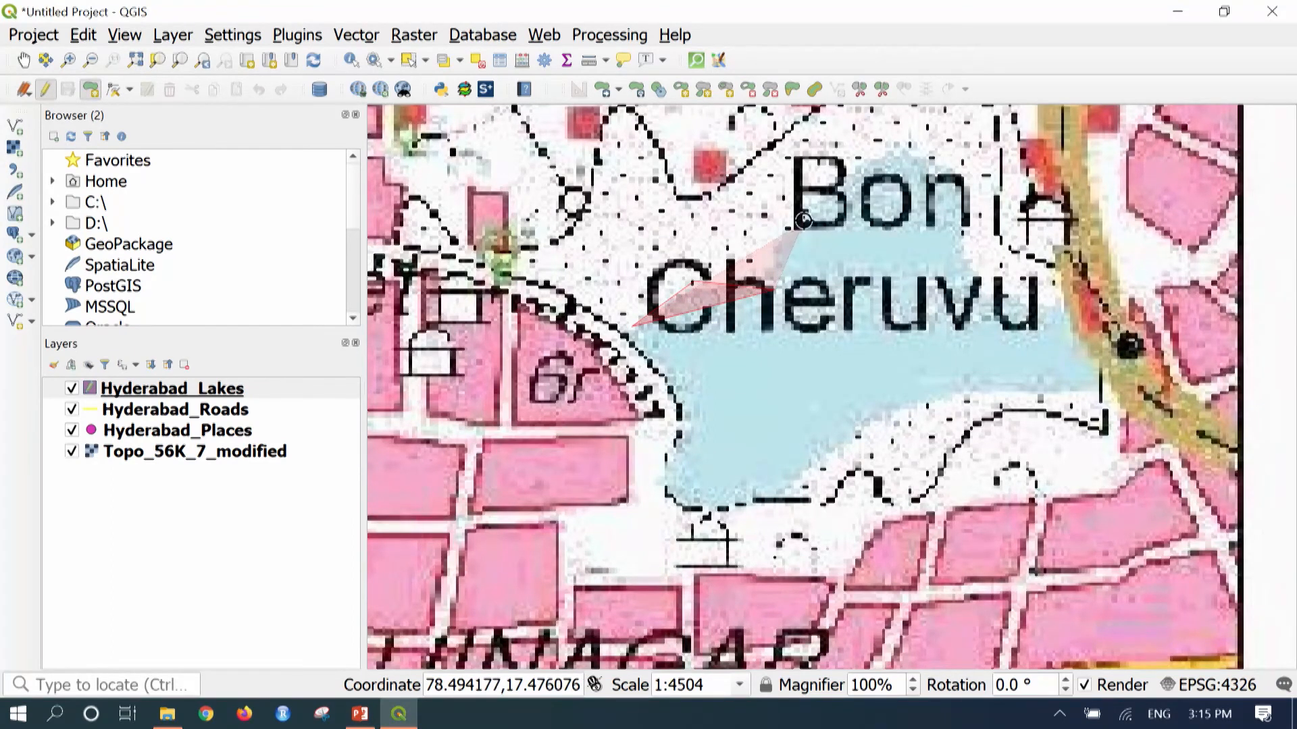
left_click(812, 208)
left_click(908, 145)
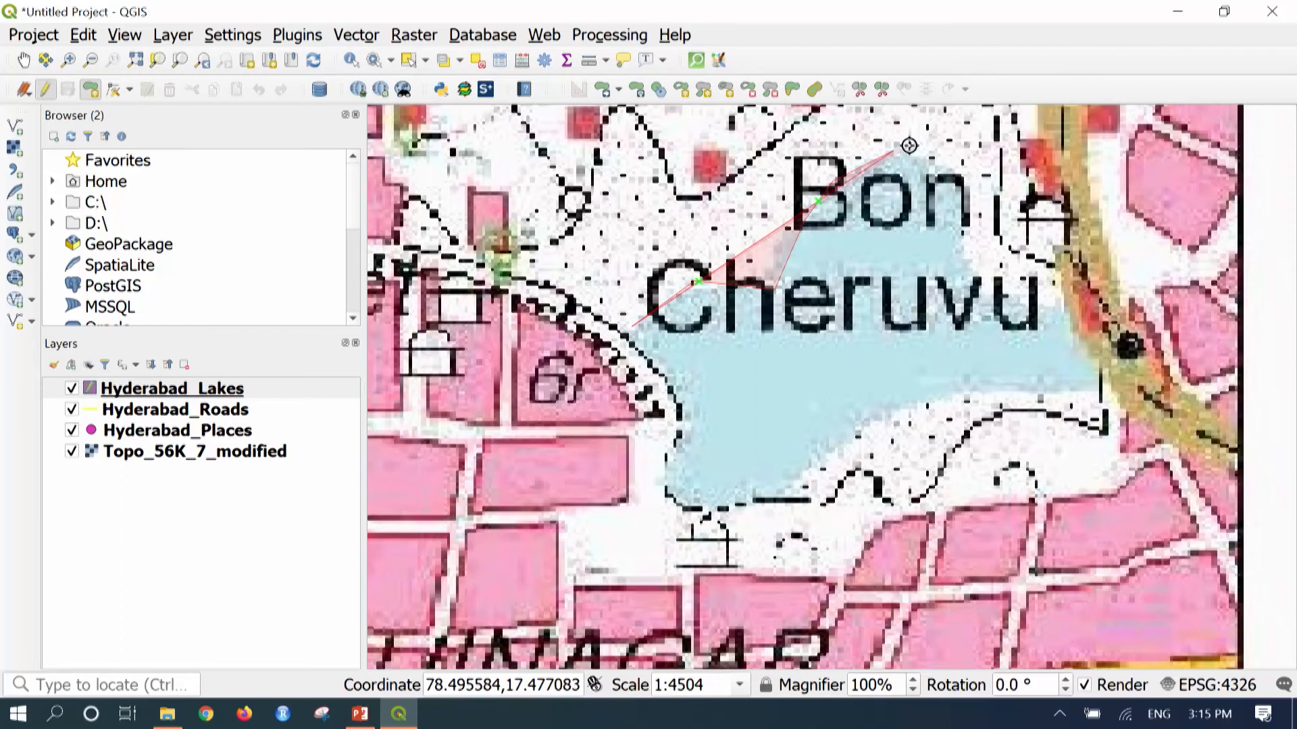
left_click(970, 184)
left_click(977, 274)
left_click(1079, 318)
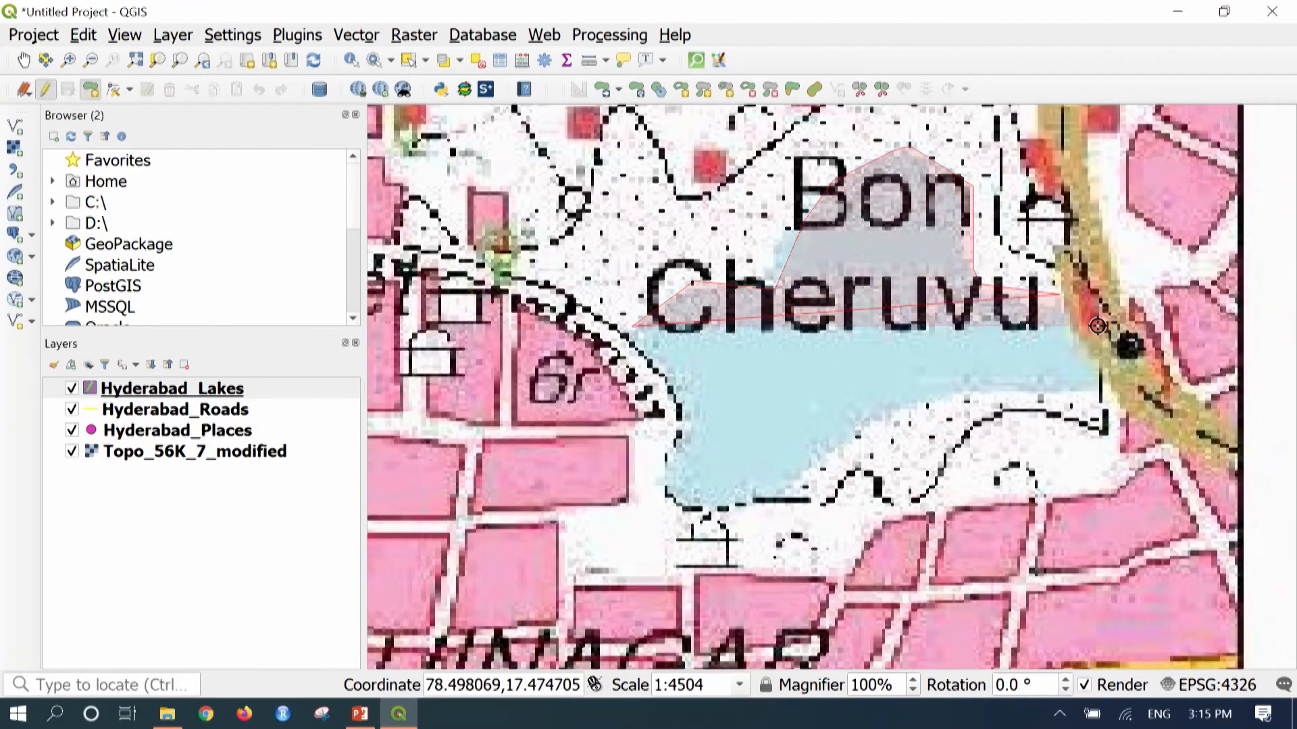
left_click(1088, 413)
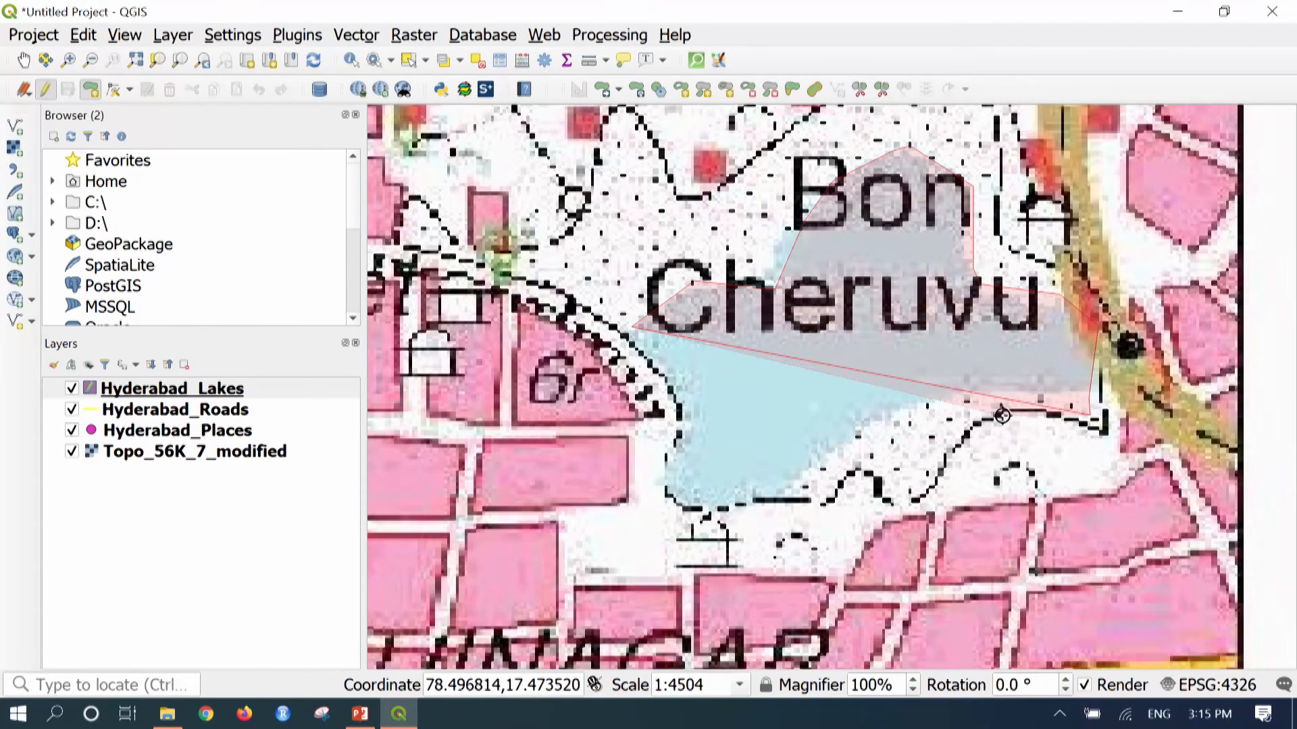
left_click(930, 429)
left_click(900, 508)
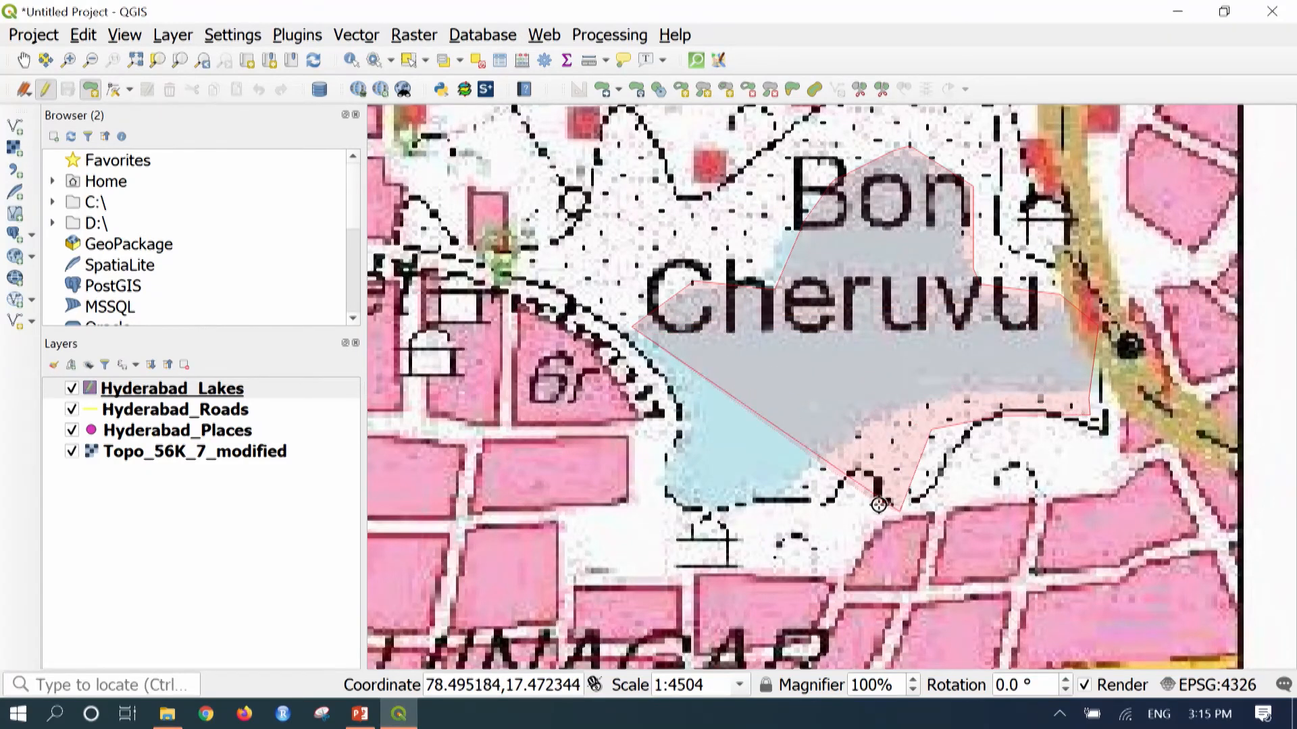
left_click(803, 498)
left_click(720, 524)
left_click(669, 516)
left_click(674, 436)
left_click(684, 384)
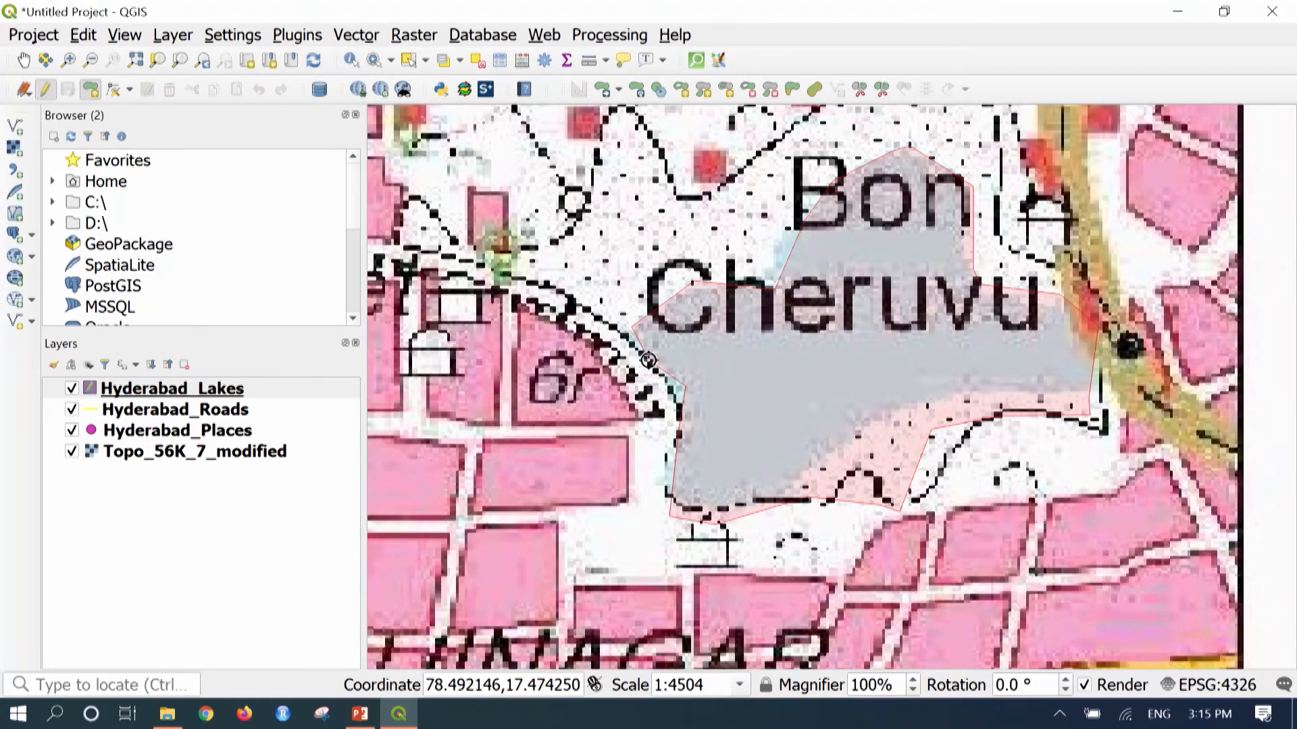
right_click(647, 360)
Give the lake polygon id 1, Lake Name Bon Cheruvu and Address Bapuji Nagar, and save these attributes
type("1")
left_click(938, 284)
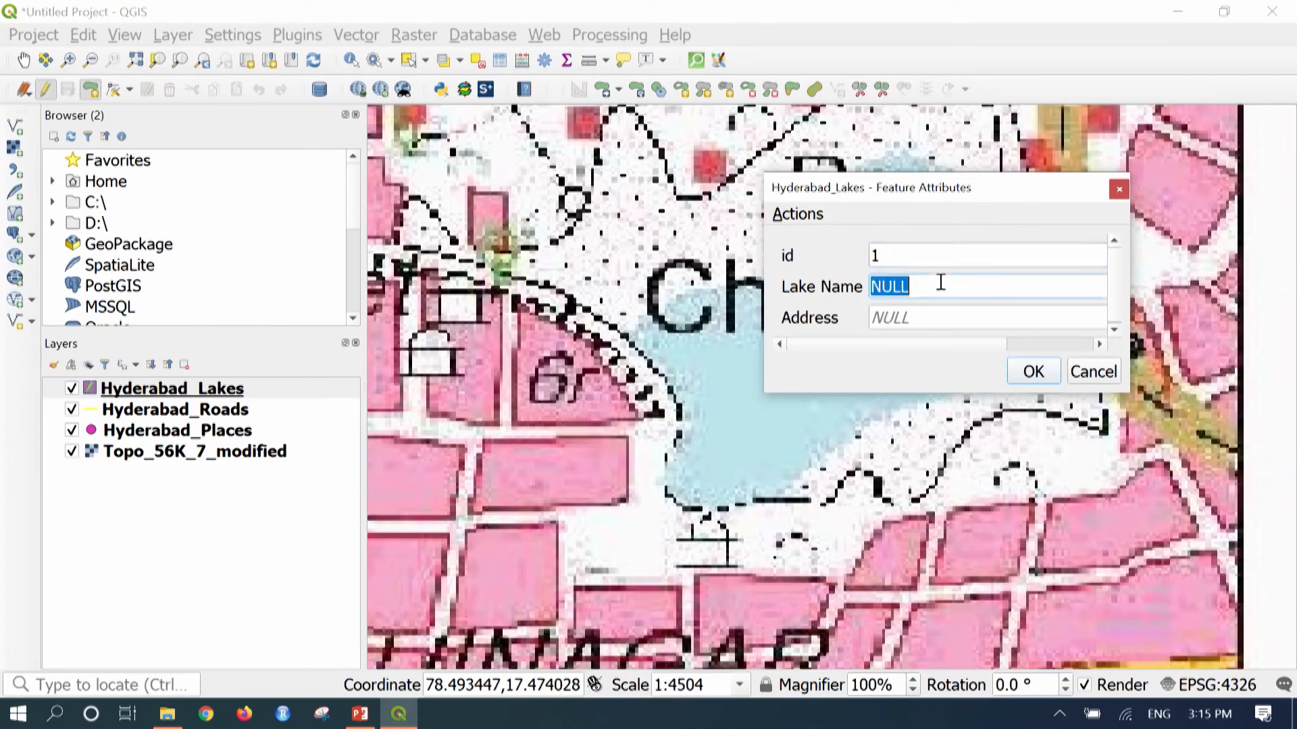
type("Bon Cheruvu")
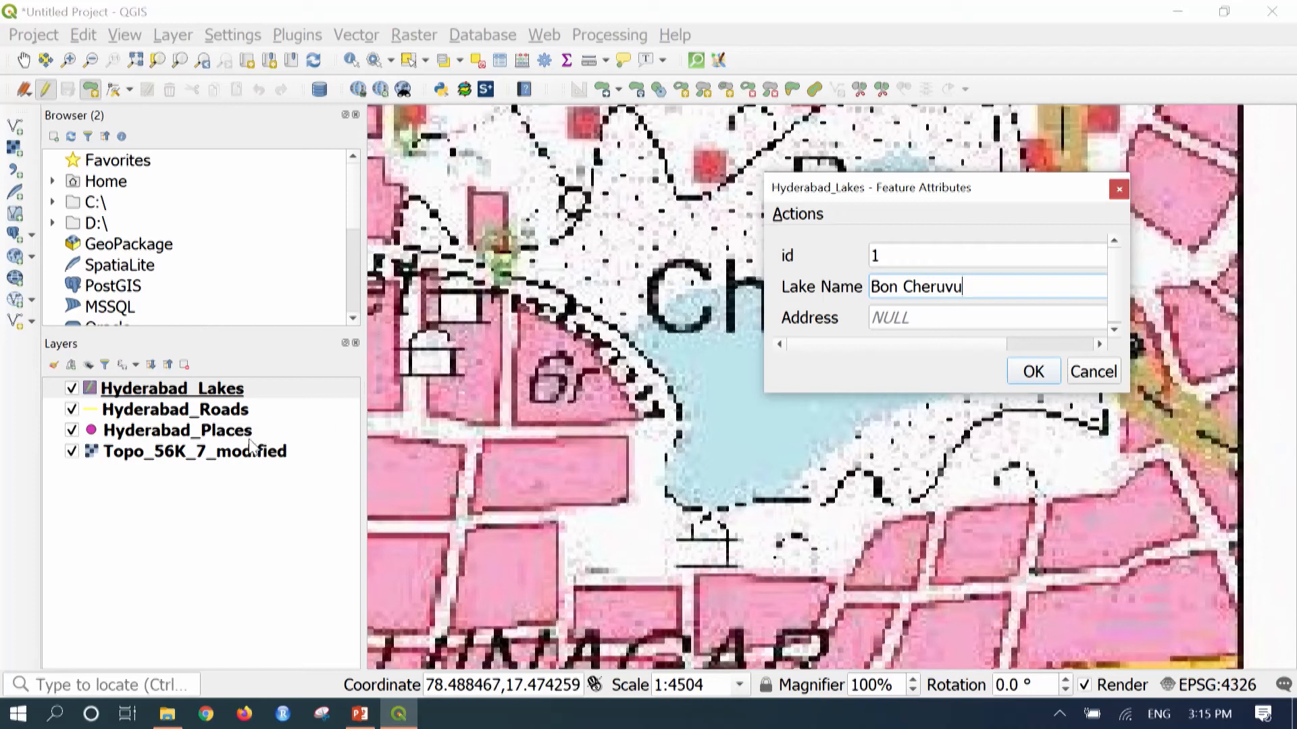
left_click(890, 326)
type("Ba")
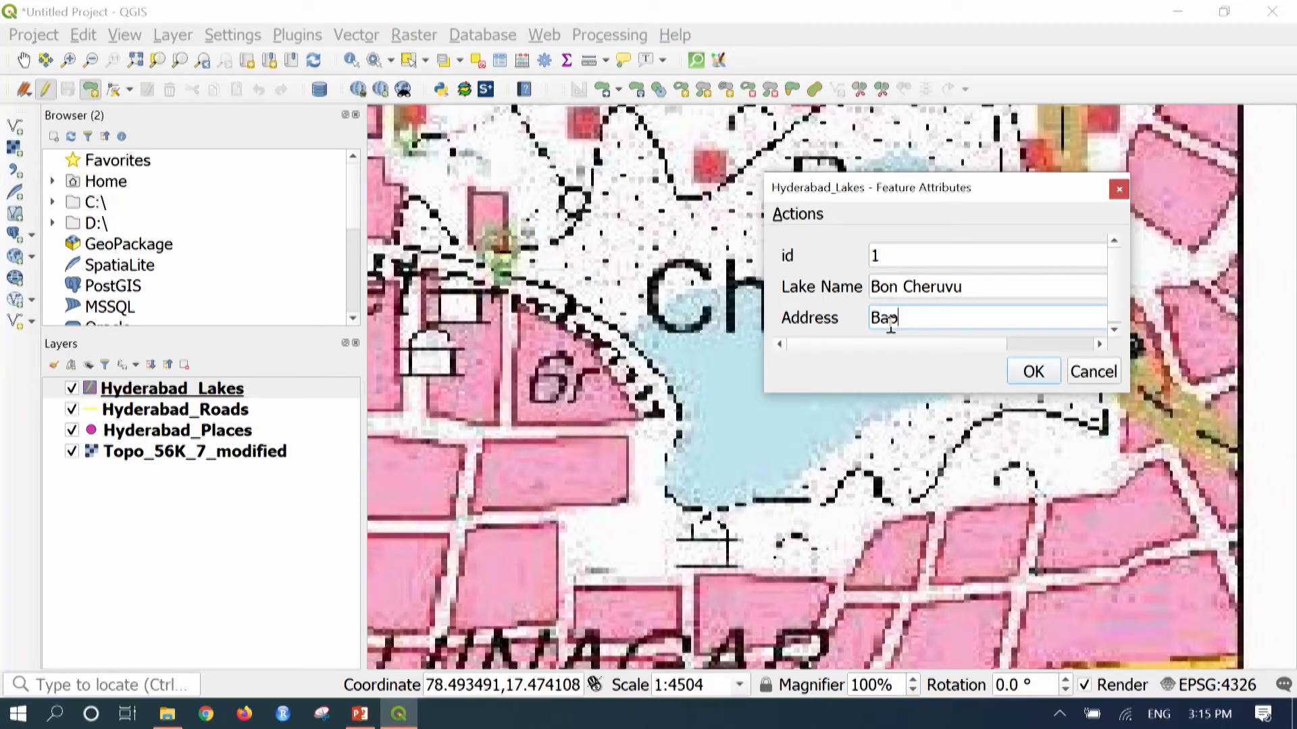
type("puji Nagar")
left_click(1057, 373)
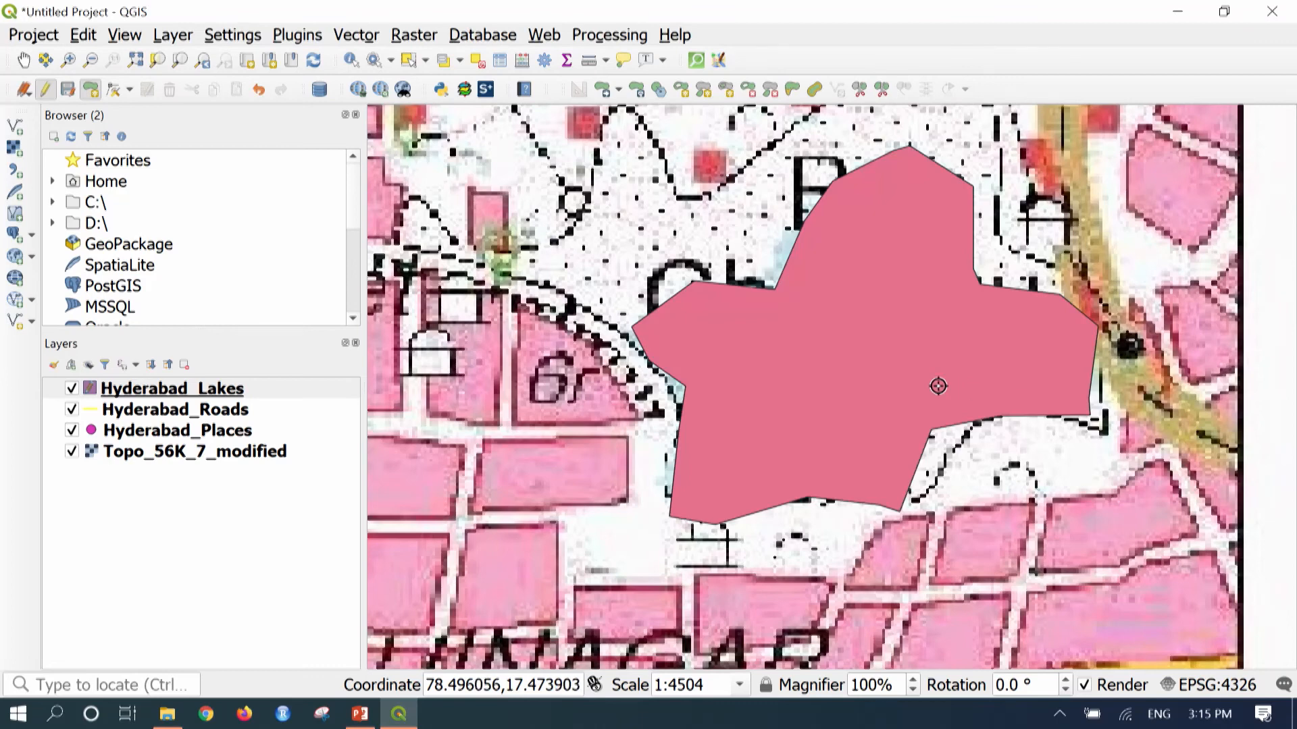
scroll(964, 356, "down", 3)
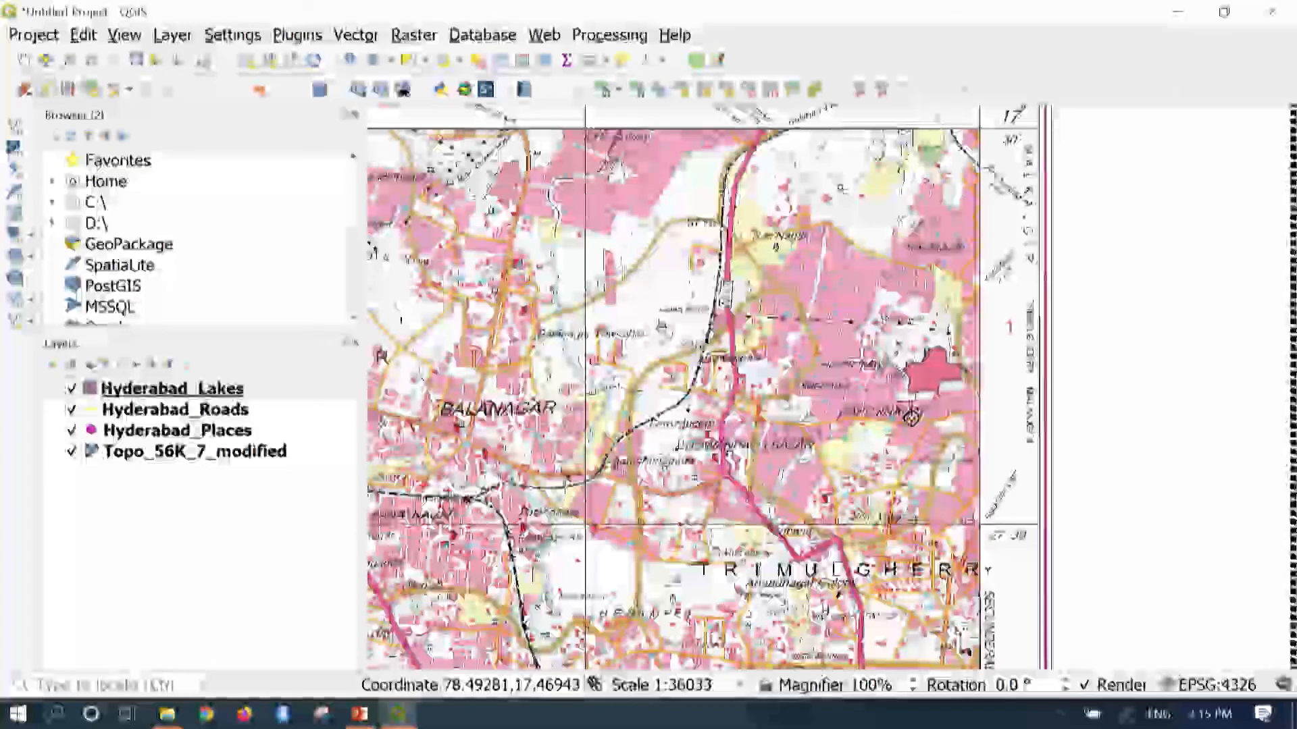
Activate adding a polygon feature in Hyderabad_Lakes for the Gopi Cheruvu lake near Serilingampalli
scroll(829, 451, "down", 1)
left_click_drag(550, 454, 752, 457)
scroll(752, 456, "up", 4)
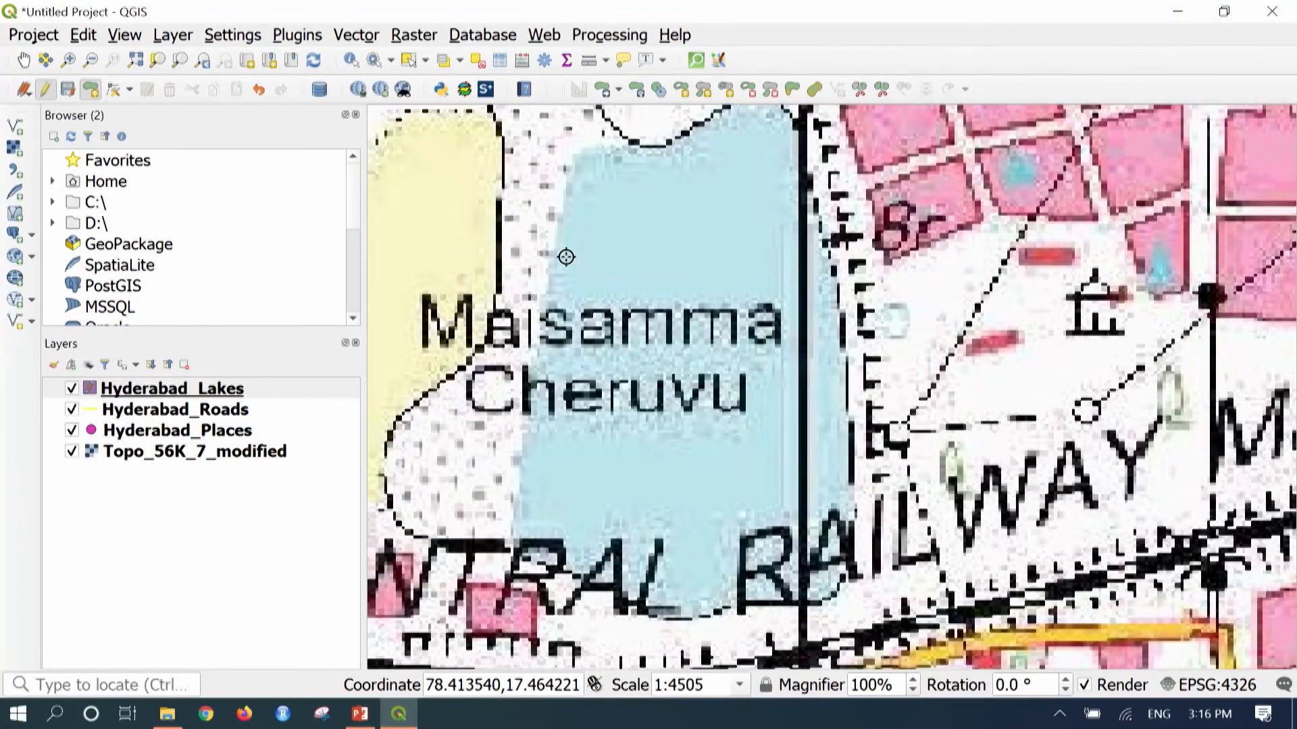
scroll(556, 224, "down", 1)
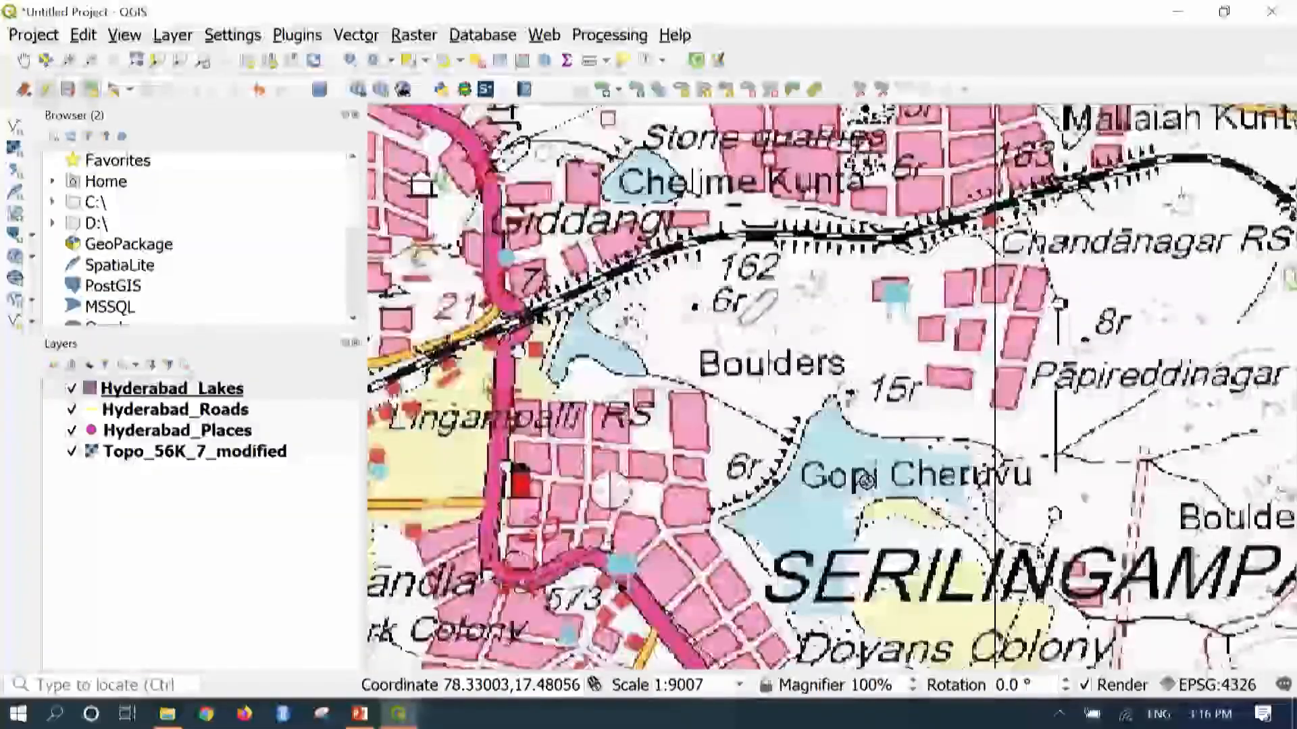
scroll(873, 497, "up", 1)
left_click_drag(873, 498, 914, 350)
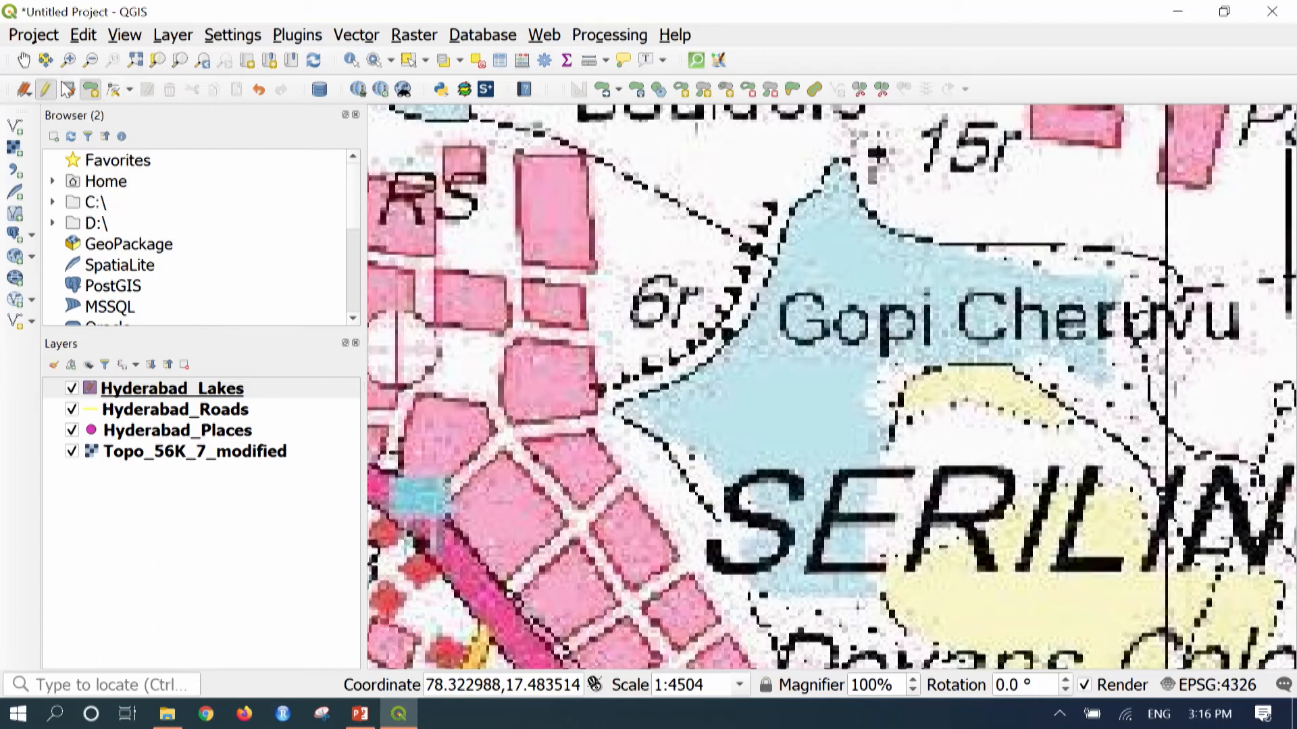
left_click(90, 89)
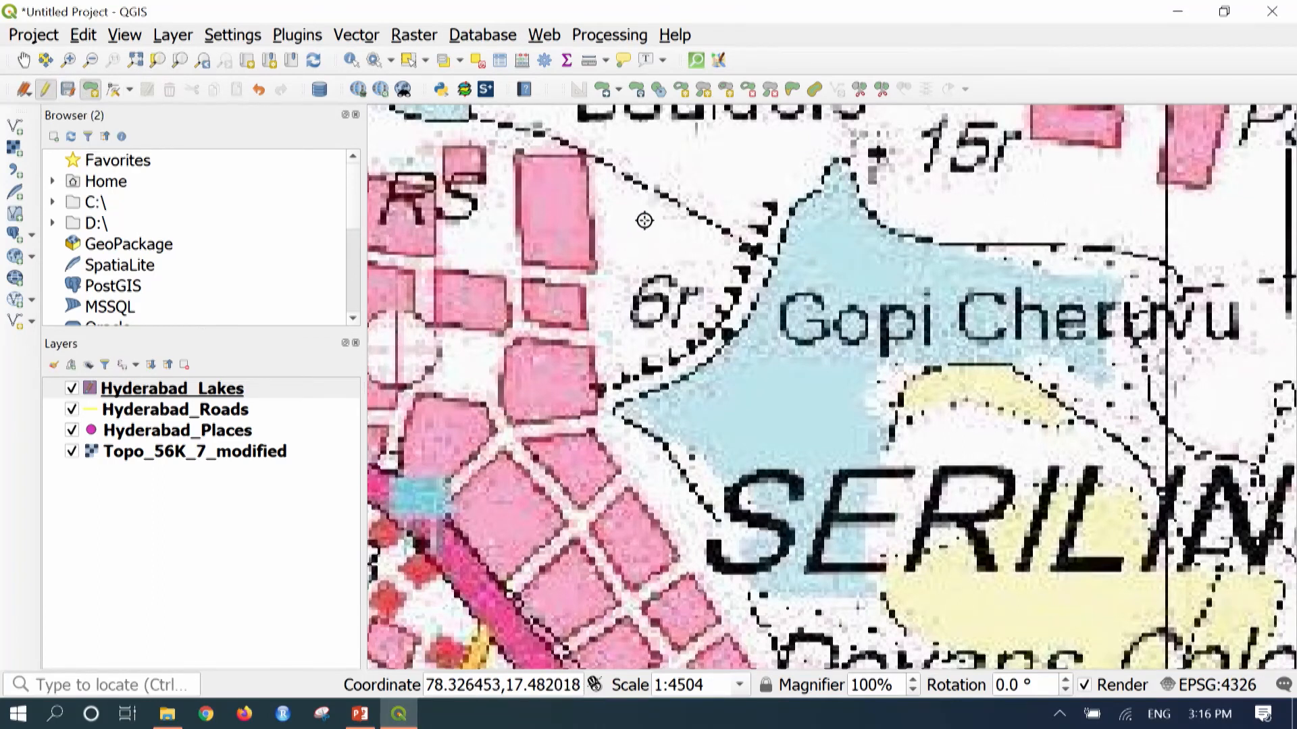
Trace the shoreline of the Gopi Cheruvu lake as a closed polygon and finish the shape
left_click(847, 175)
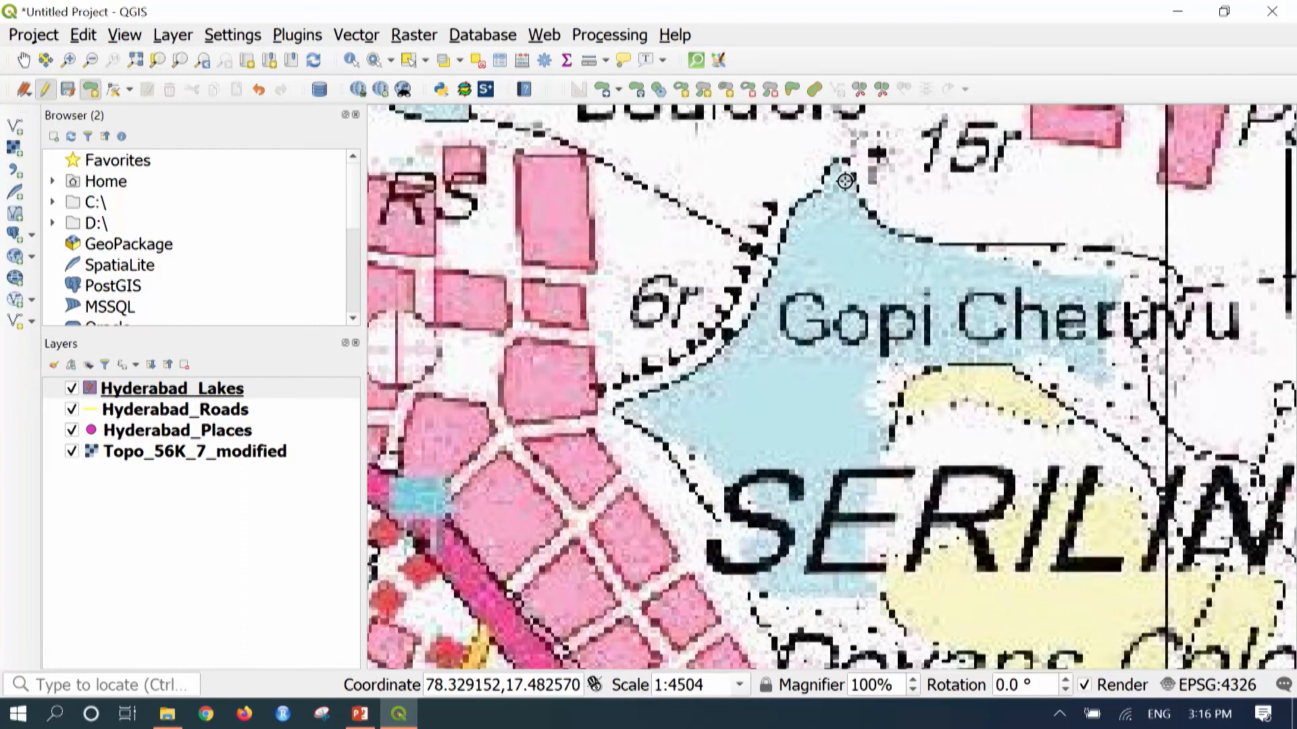
left_click(878, 231)
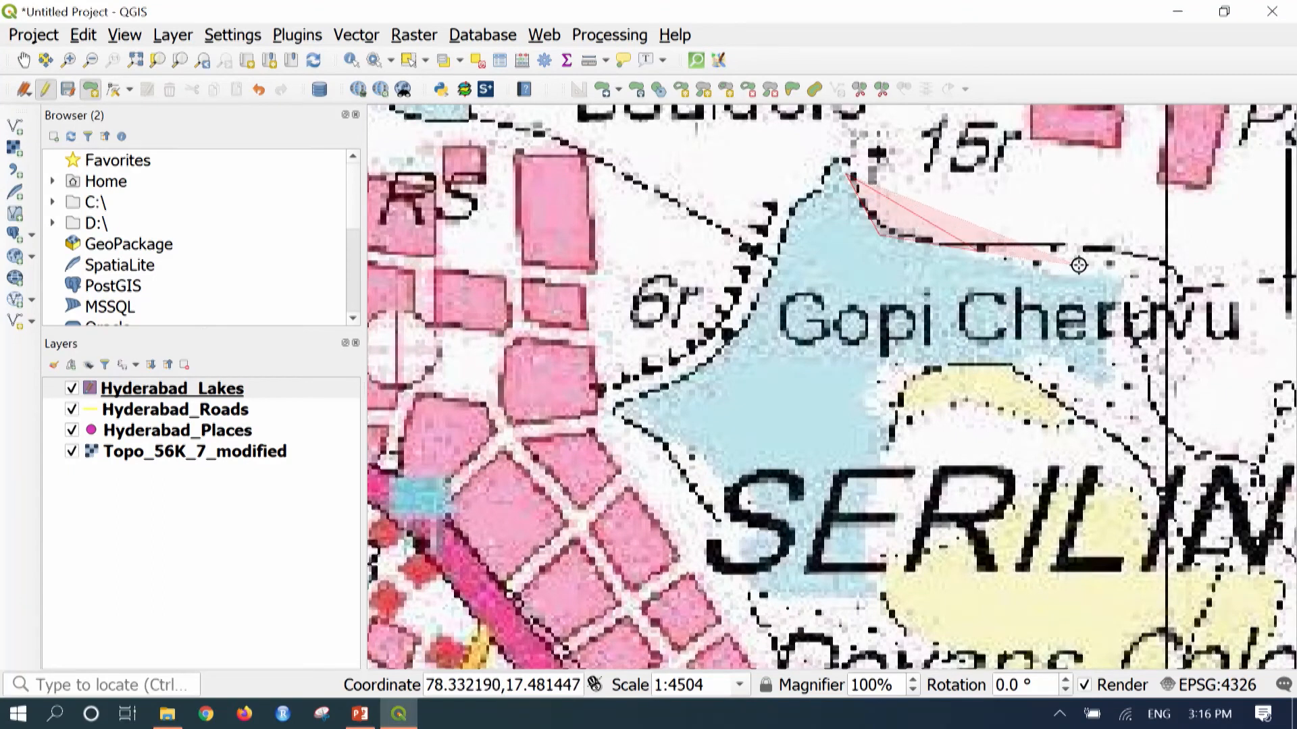
left_click(1108, 276)
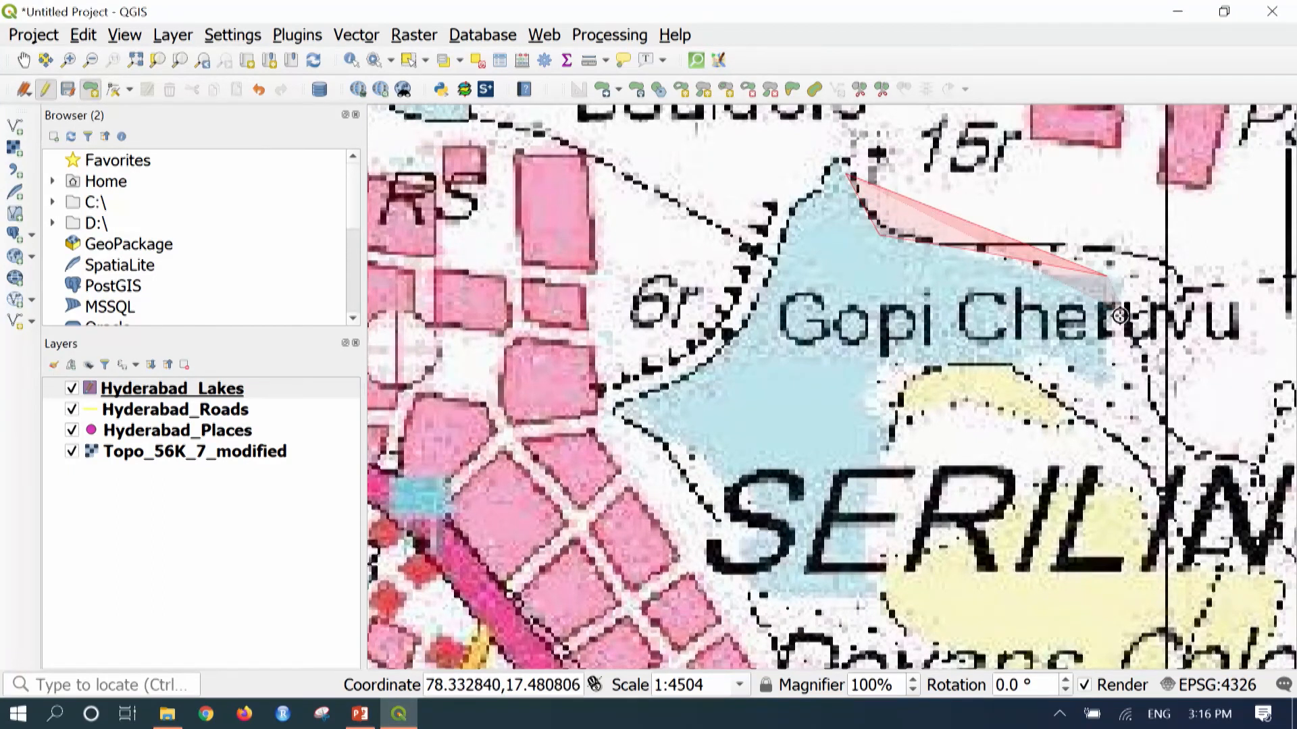
left_click(1092, 401)
left_click(948, 361)
left_click(897, 395)
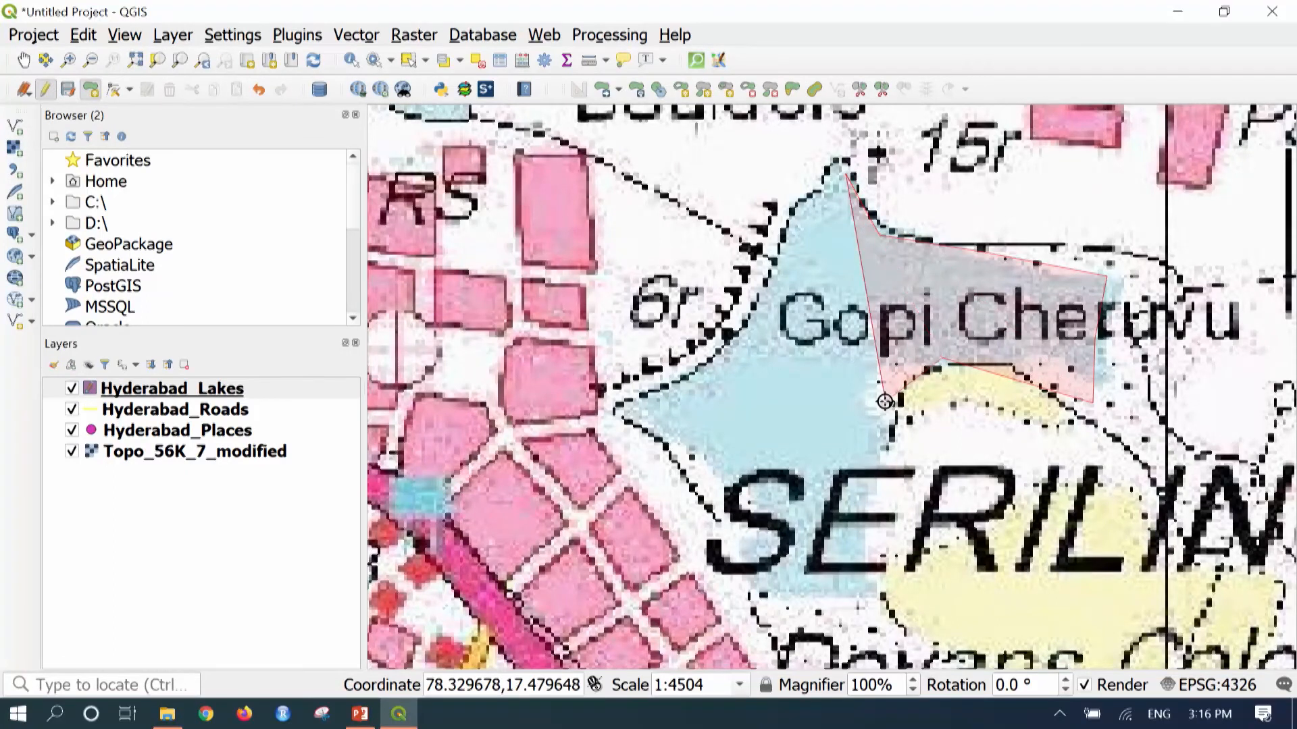
left_click(884, 483)
left_click(855, 605)
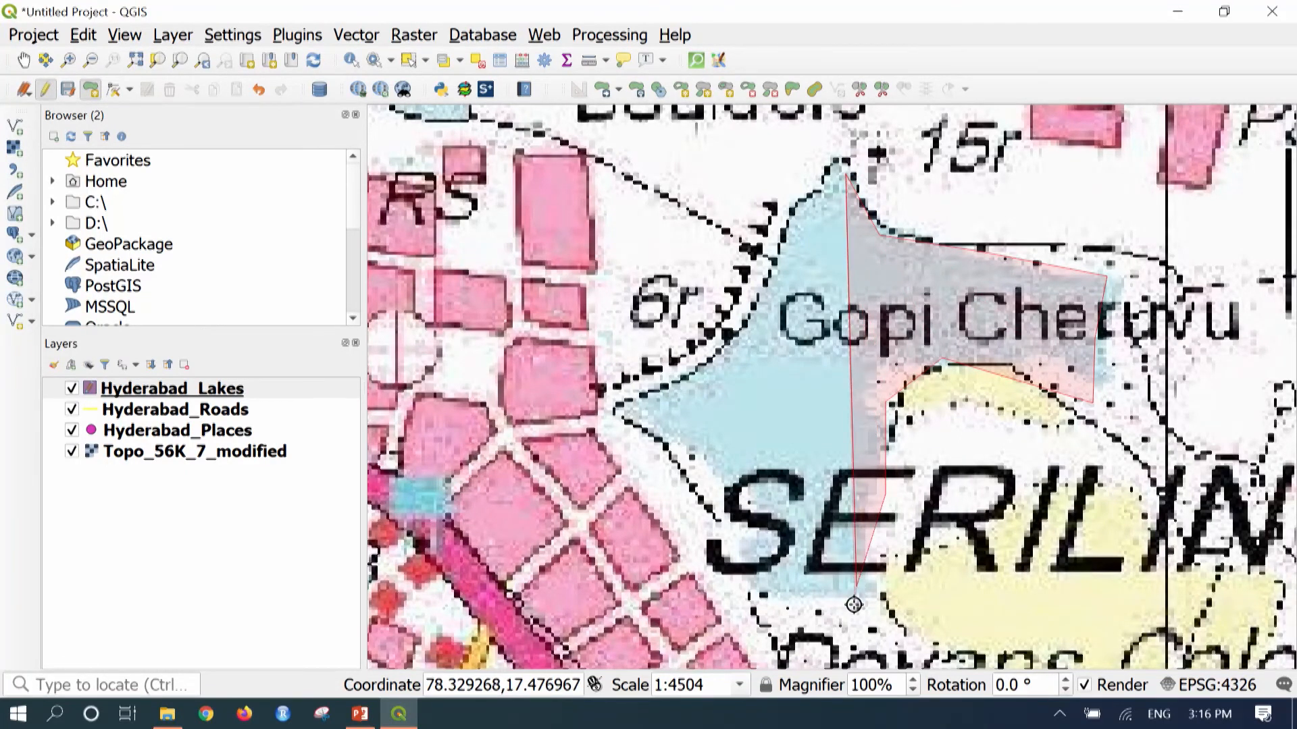
left_click(750, 607)
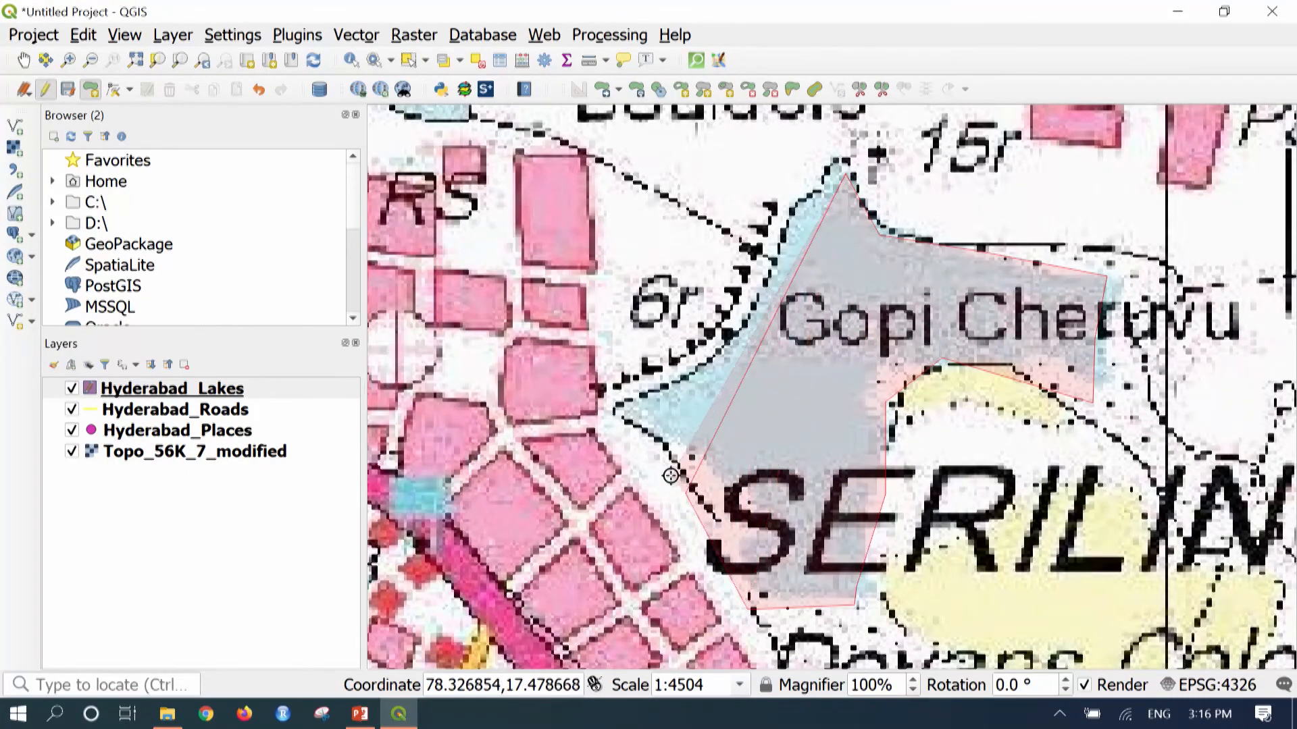
left_click(660, 452)
left_click(603, 400)
left_click(728, 336)
left_click(747, 290)
left_click(805, 194)
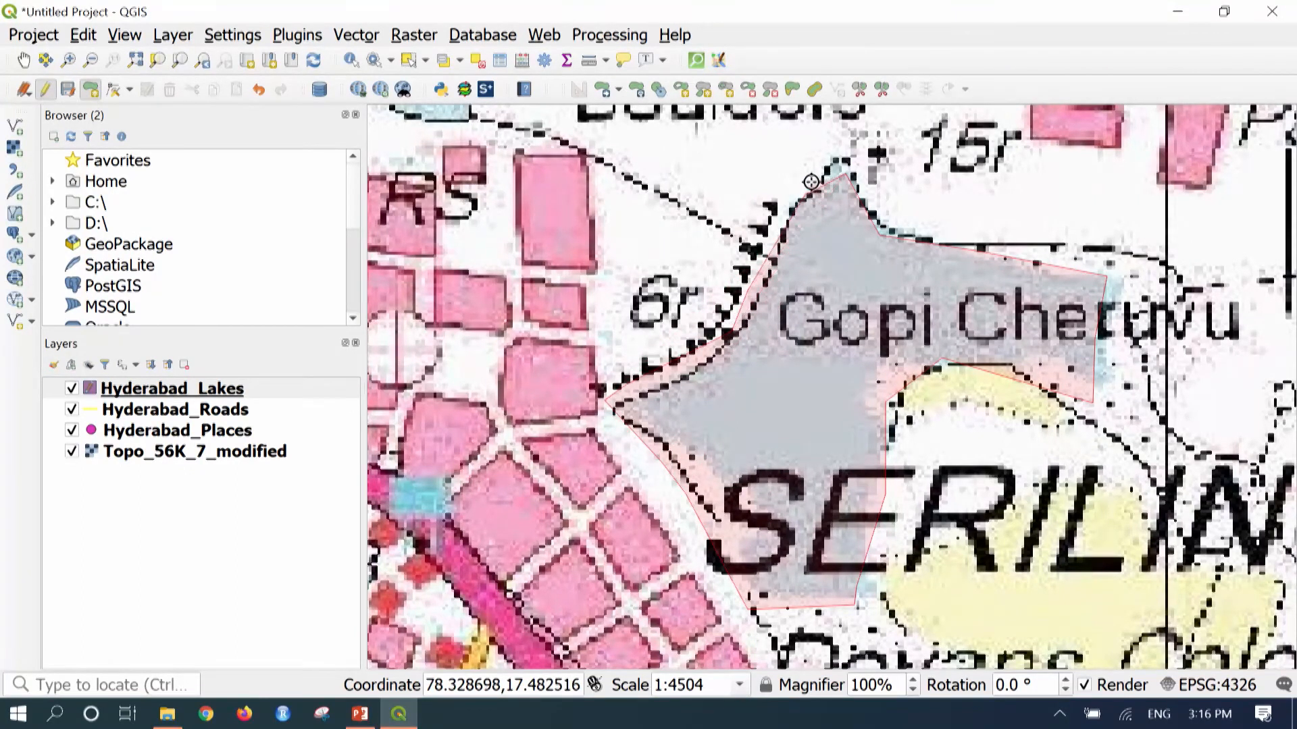
right_click(813, 176)
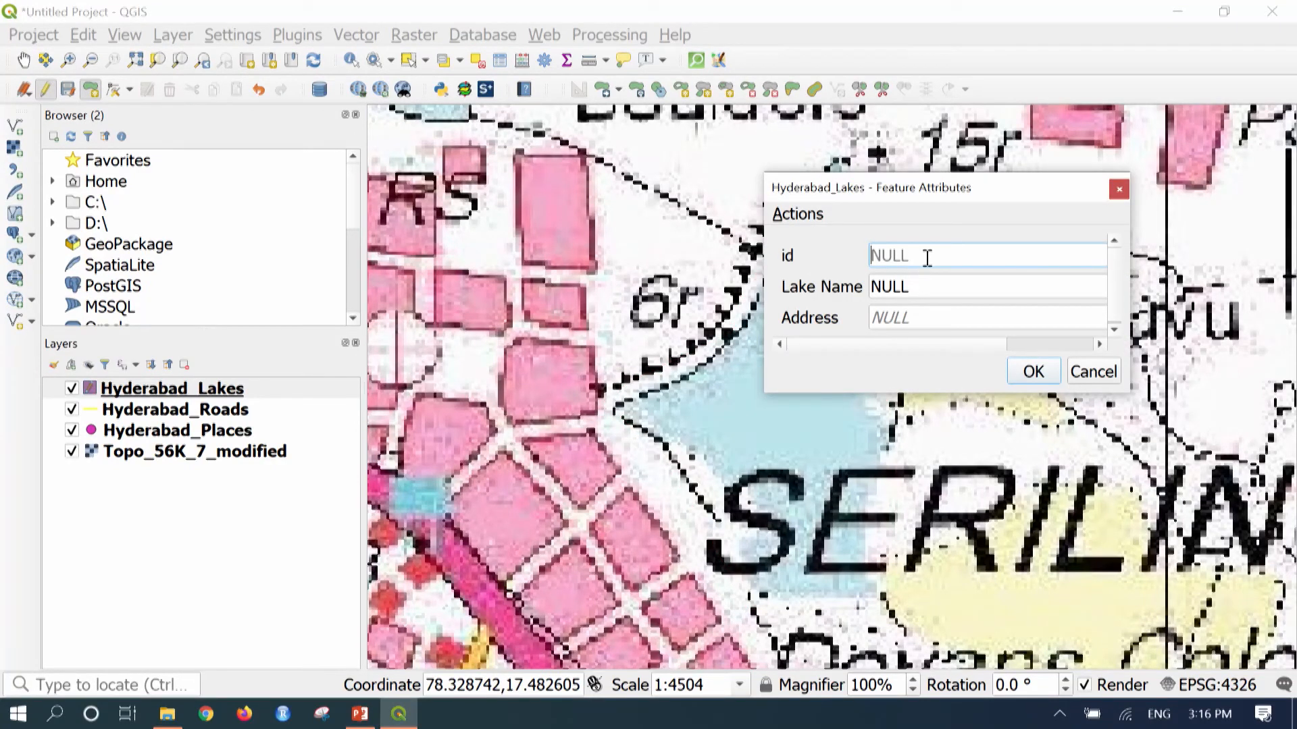
Give the lake polygon id 2, Lake Name Gopi Cheruvu and Address Serilingampally, and save these attributes
type("2")
left_click(914, 281)
type("Gopi Cheruvu")
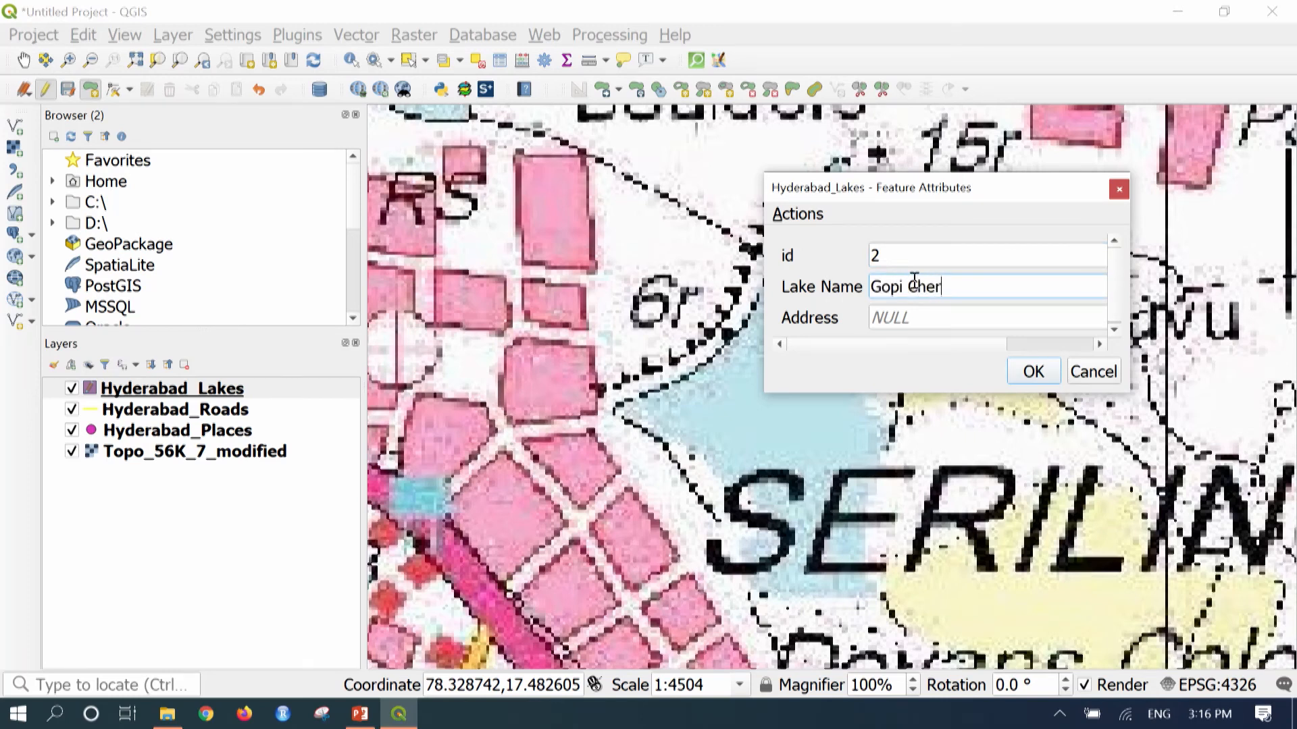
left_click(920, 326)
type("Serilingampally")
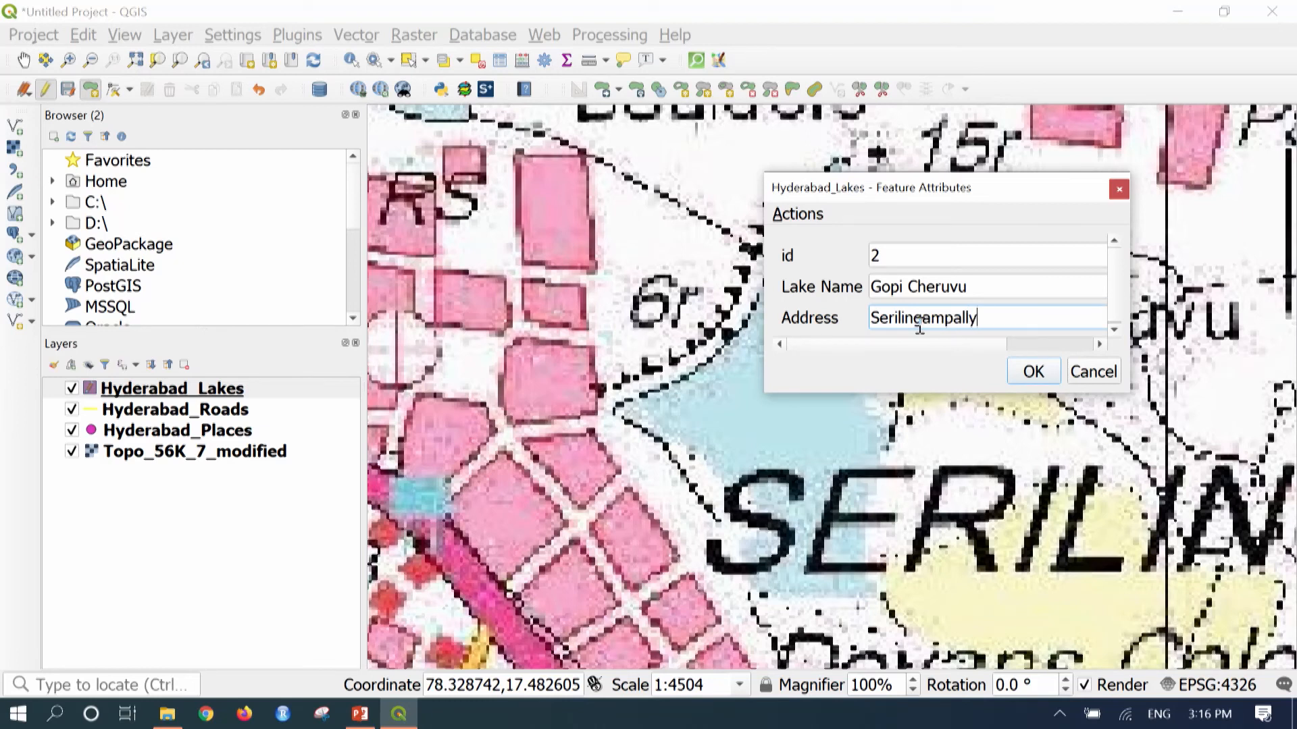
left_click(1028, 373)
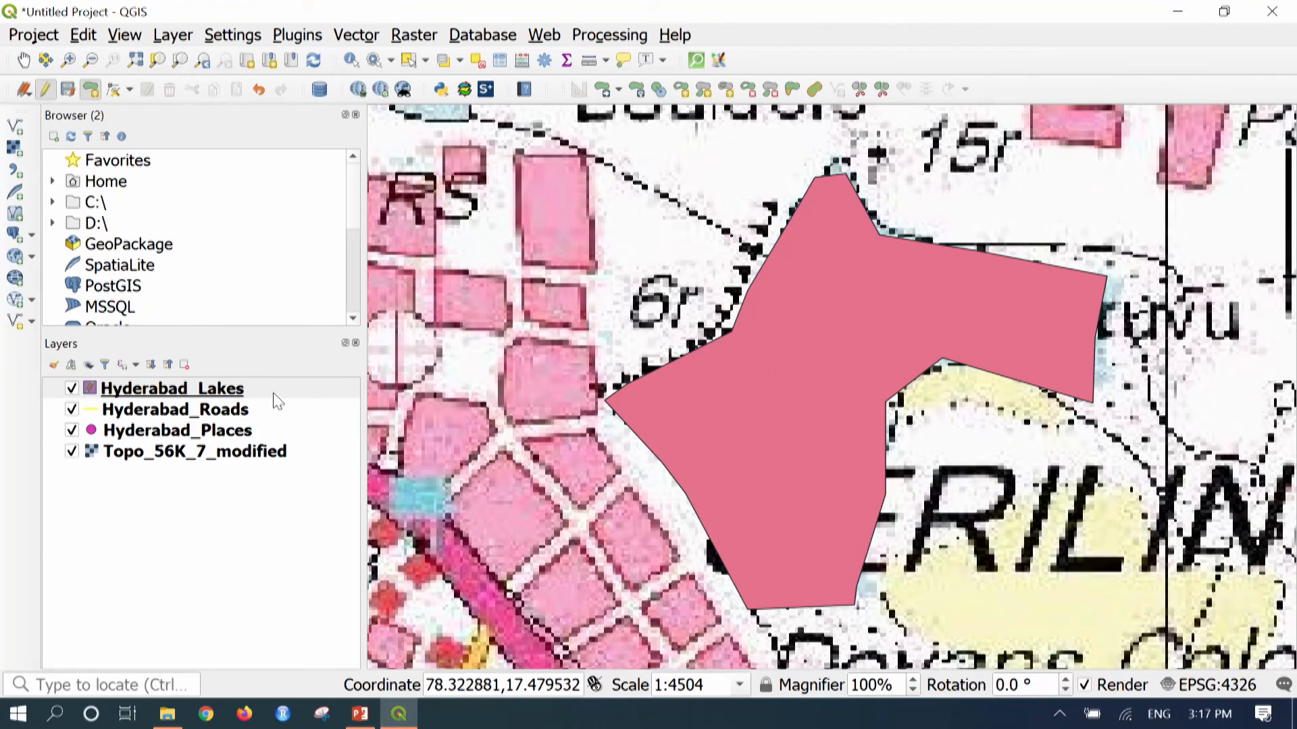
Open the attribute table of Hyderabad_Lakes and sort its records by id in ascending order
right_click(298, 395)
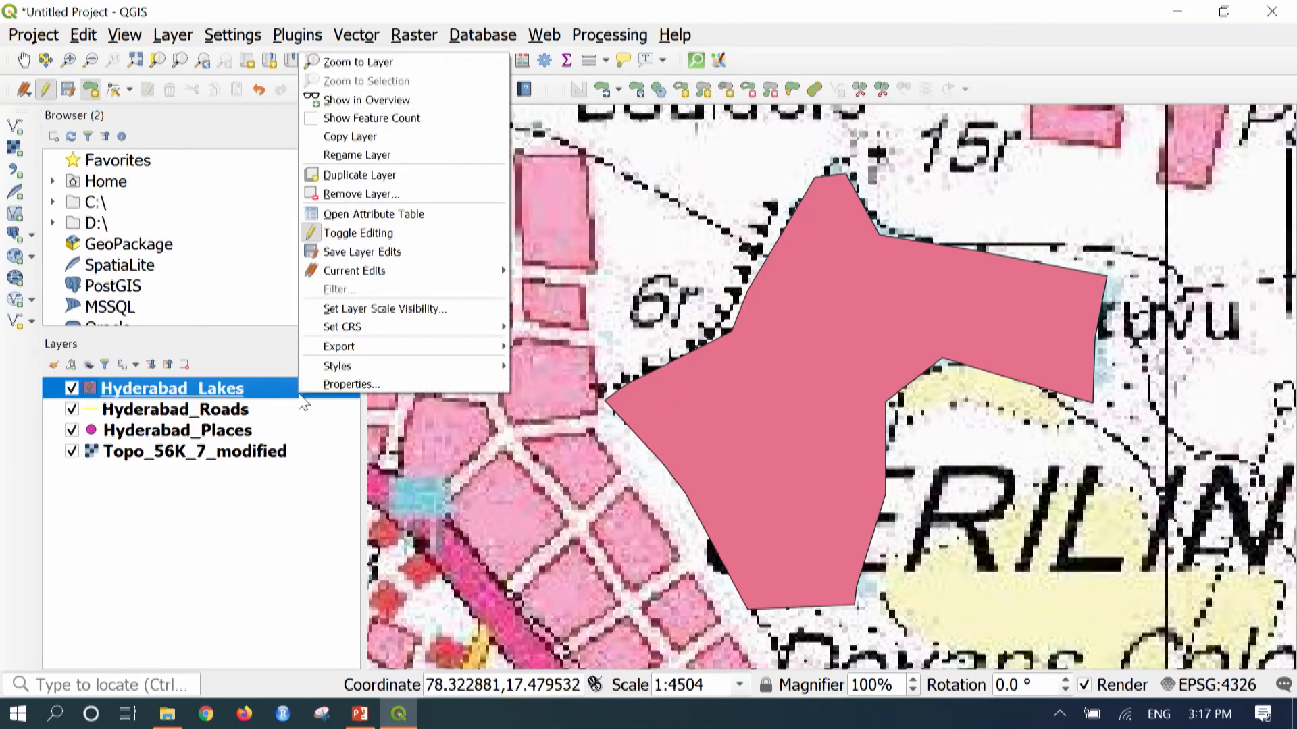
left_click(383, 214)
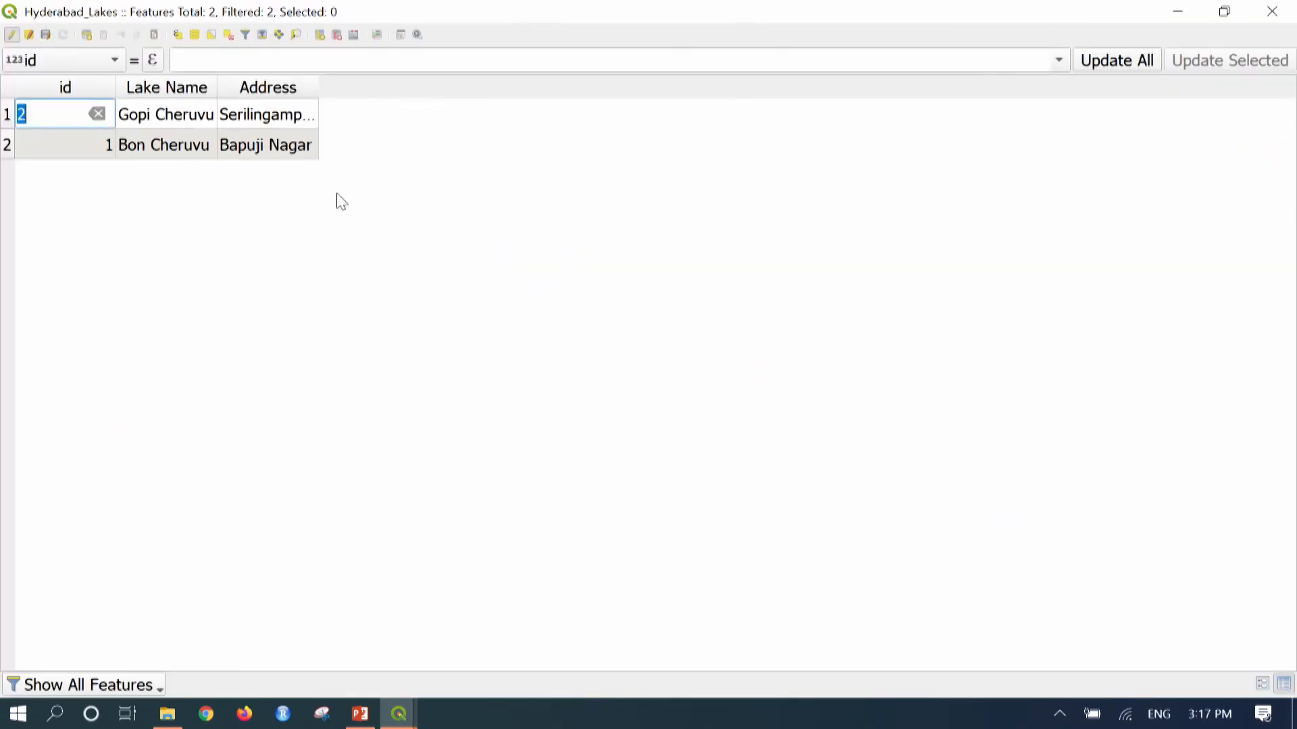
left_click(311, 83)
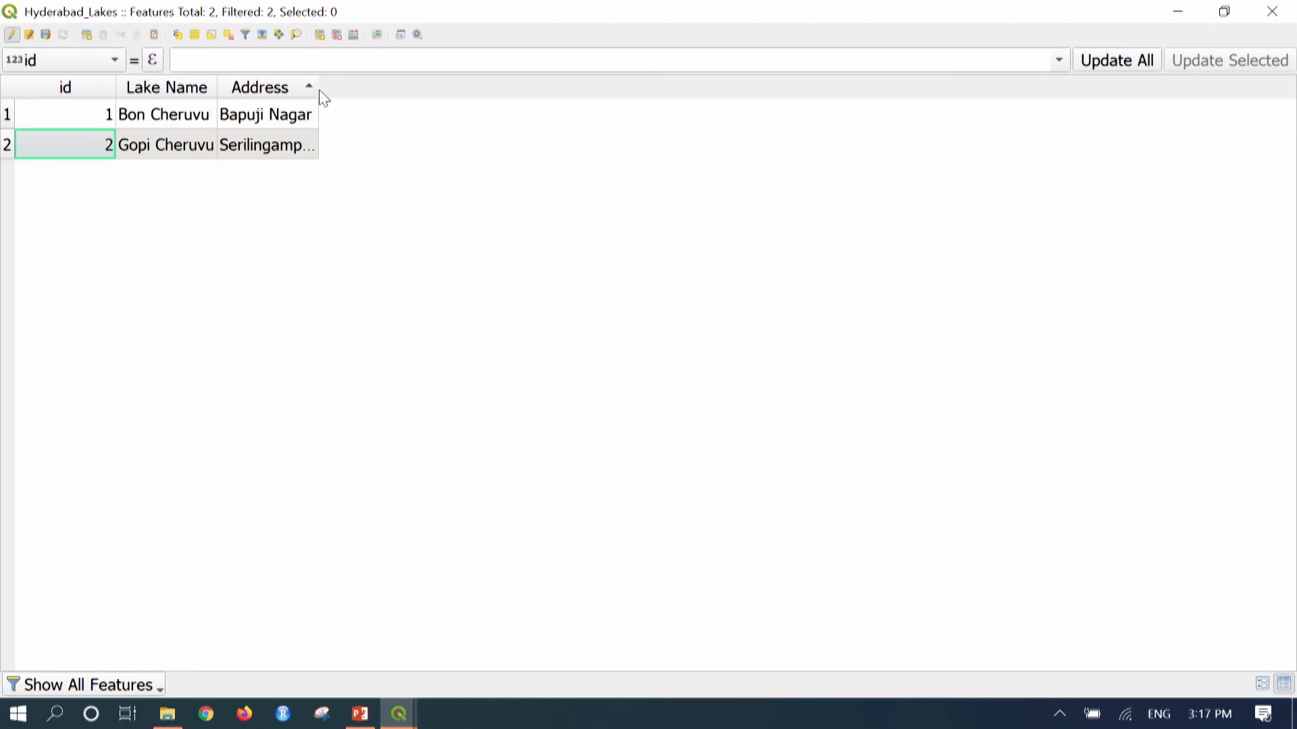
left_click(312, 88)
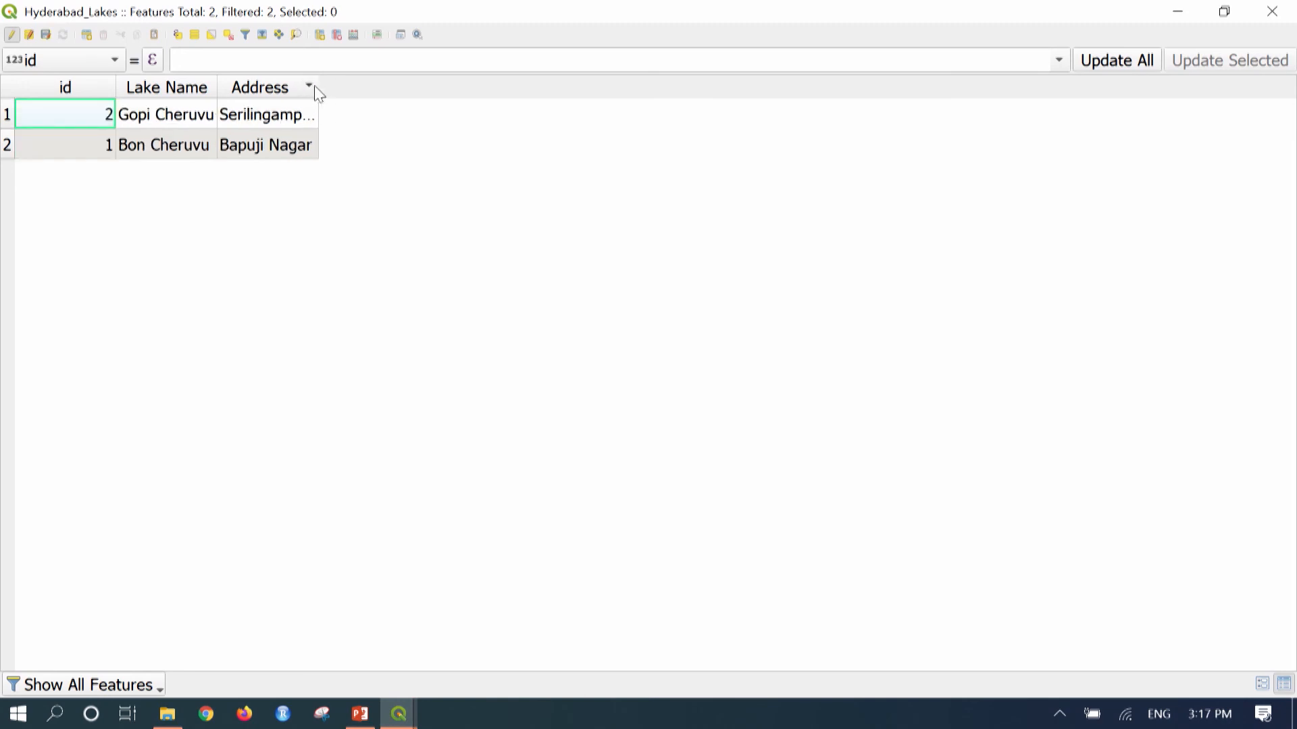
left_click(56, 93)
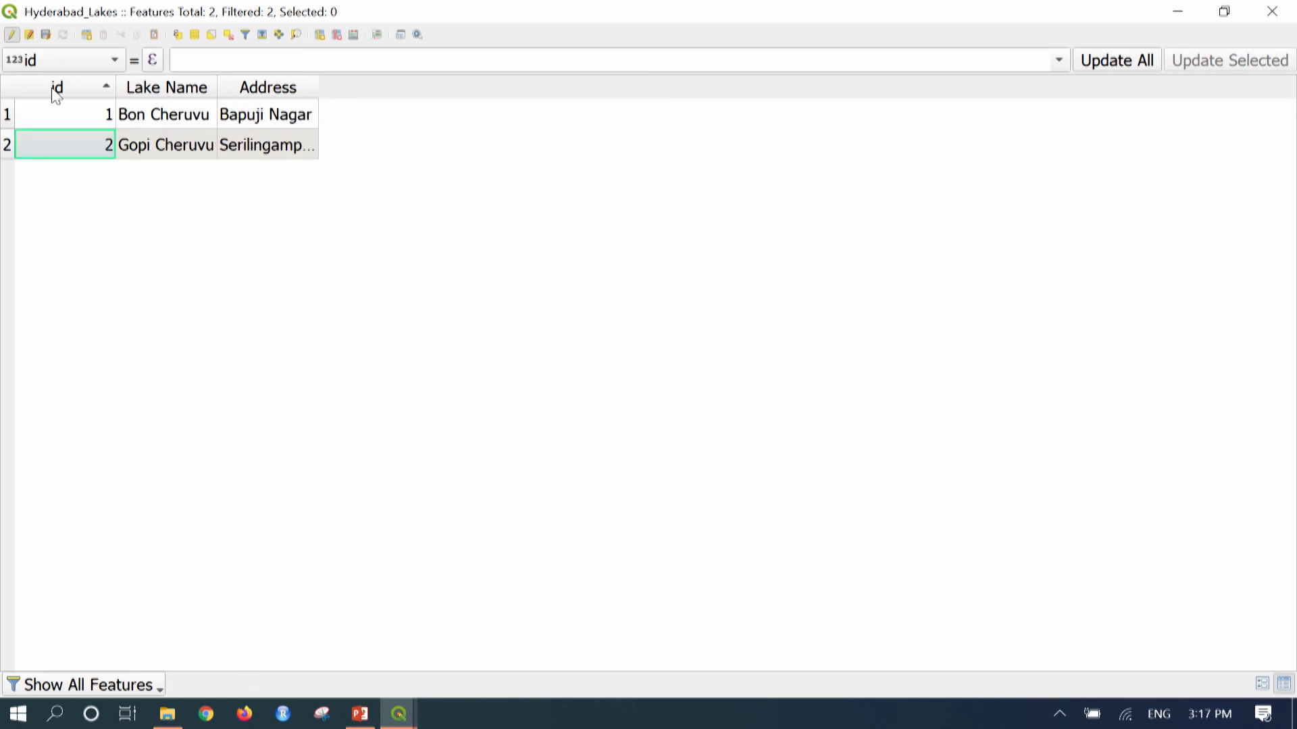
Set up a new Lake area field of type Decimal number (real) in the Field Calculator
left_click(354, 34)
left_click(538, 170)
type("L")
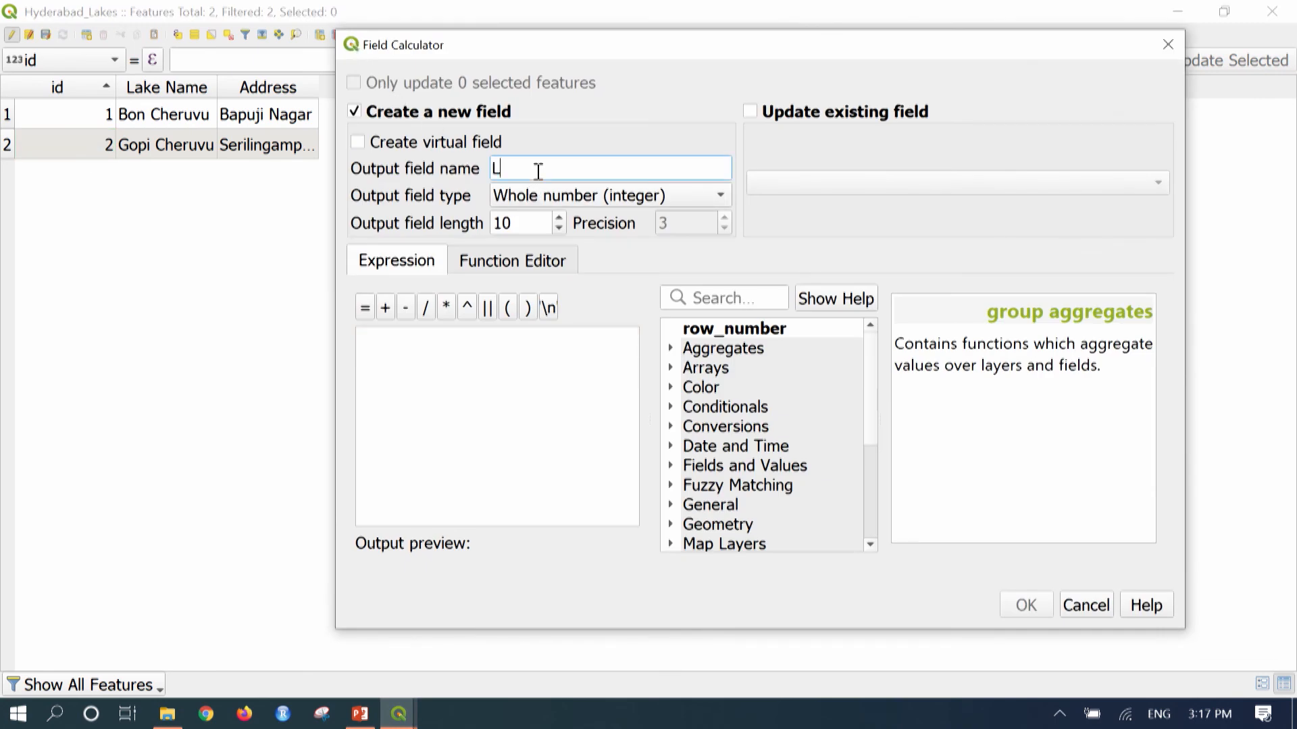
type("ake area")
left_click(572, 196)
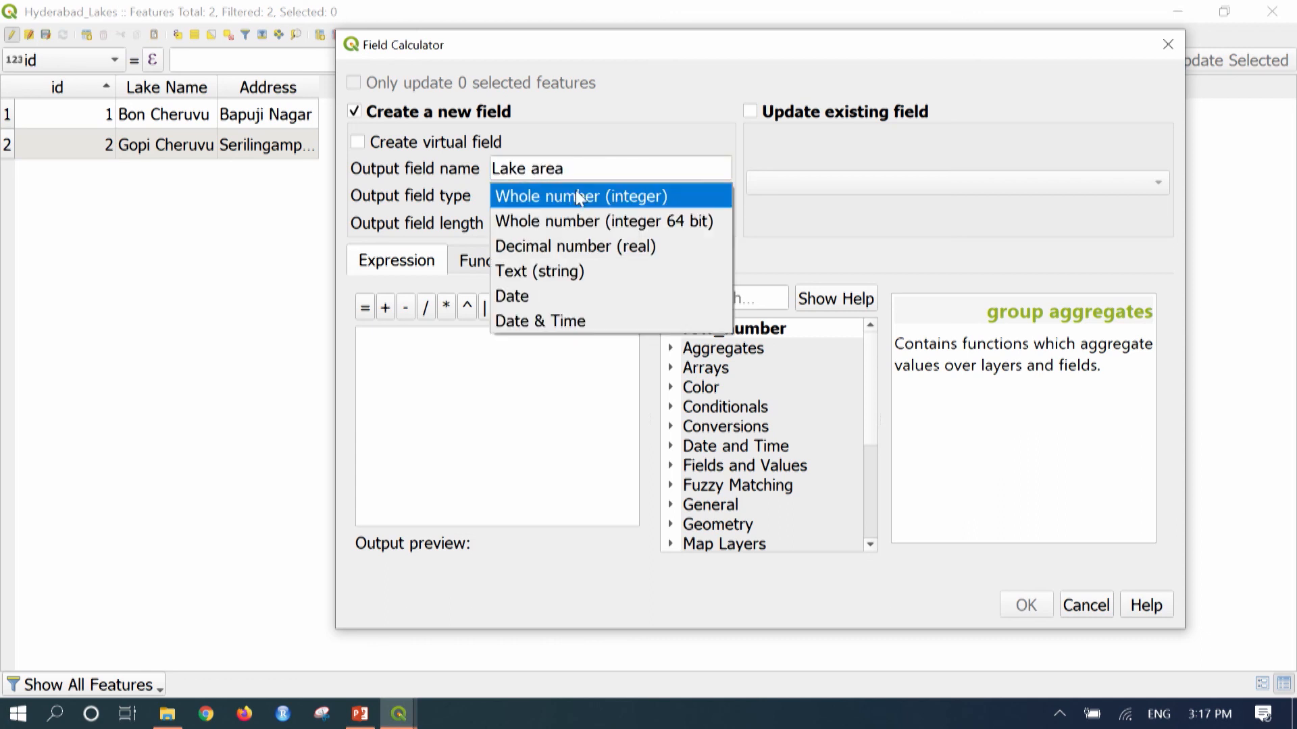
left_click(556, 261)
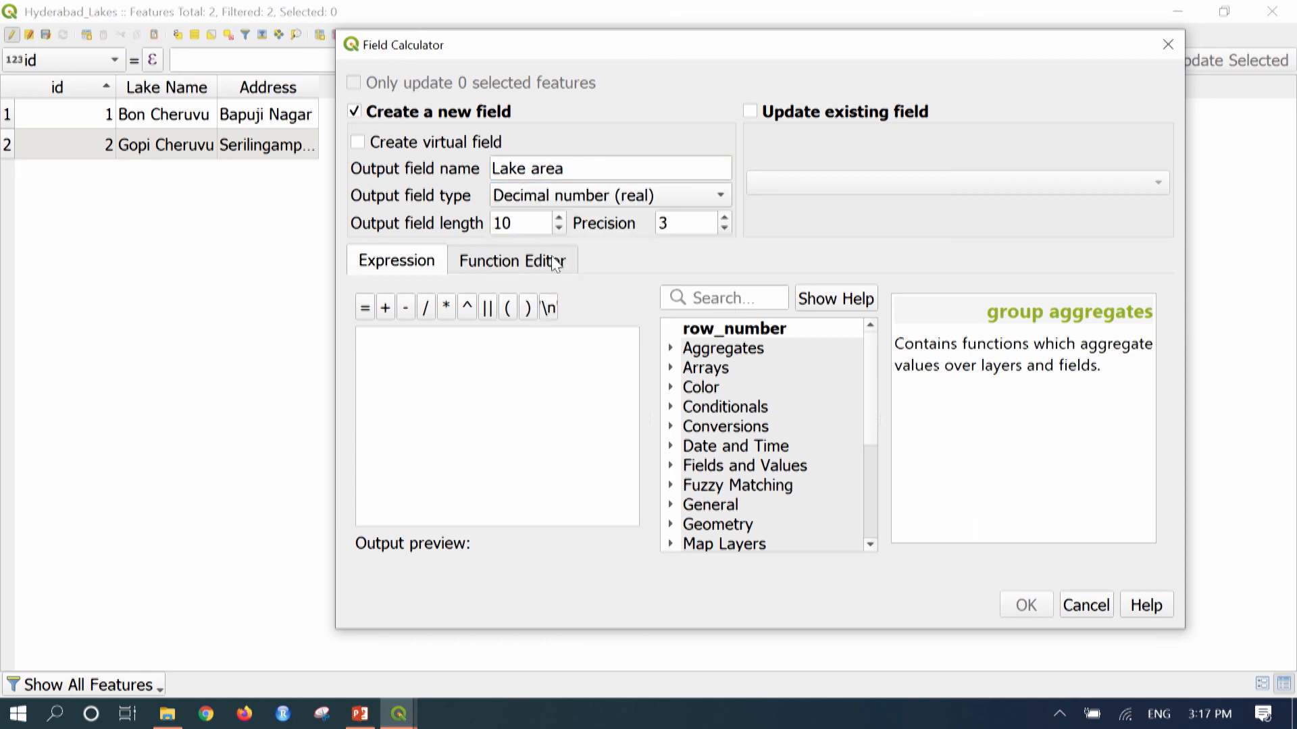
Fill the Lake area field with the expression $area /10000 and run the calculation
left_click(741, 306)
type("area")
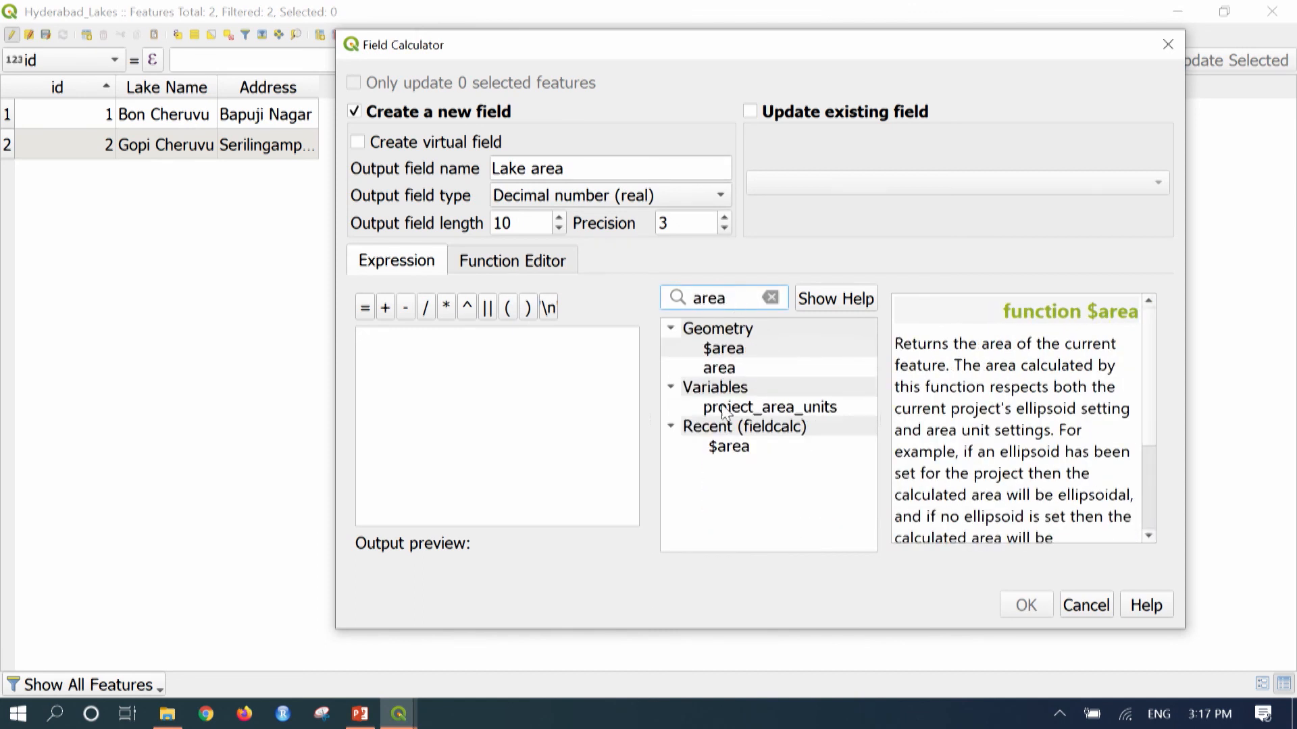
left_click(728, 354)
double_click(726, 352)
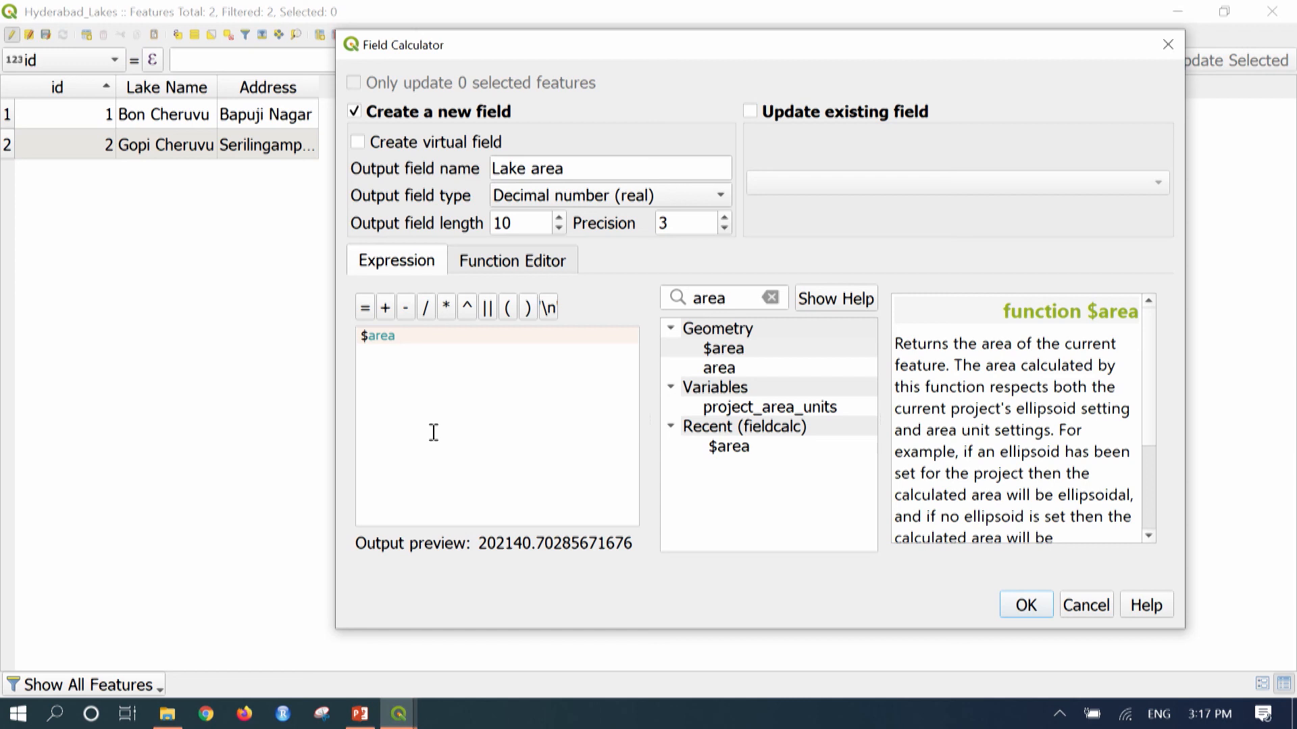
type("/")
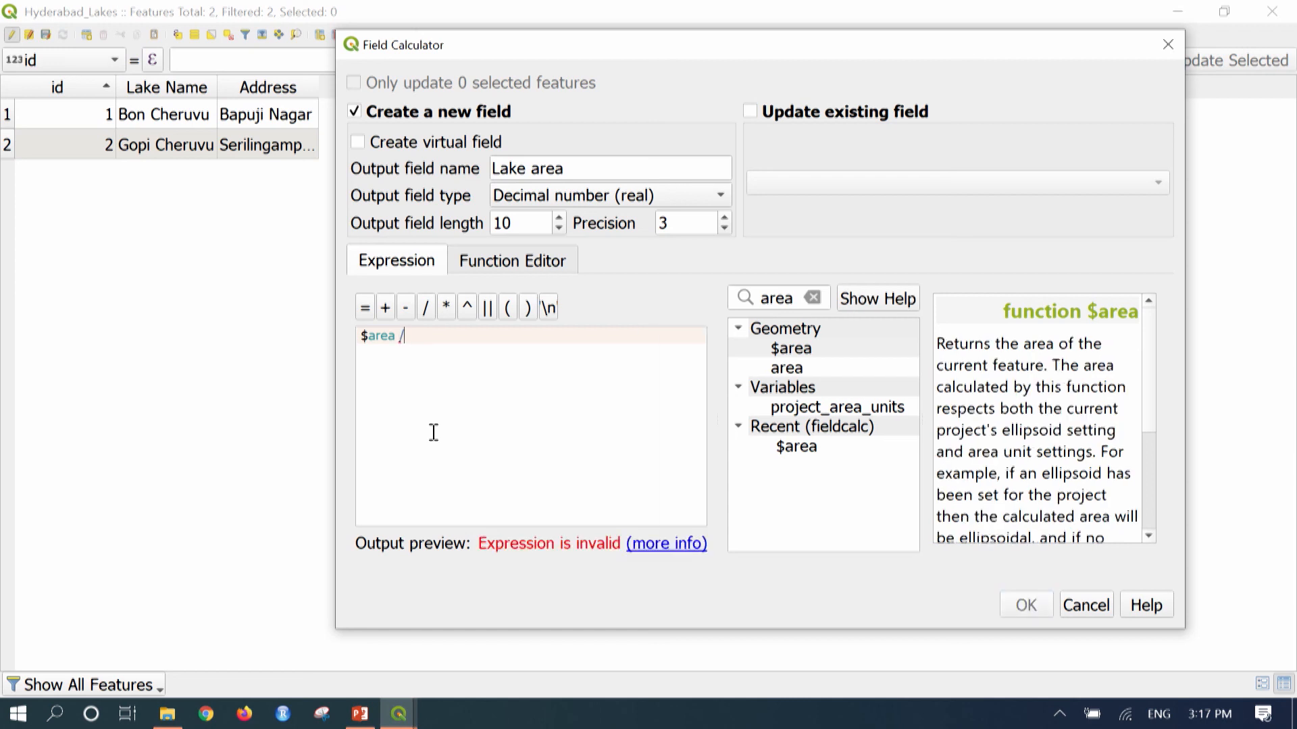
type("1000")
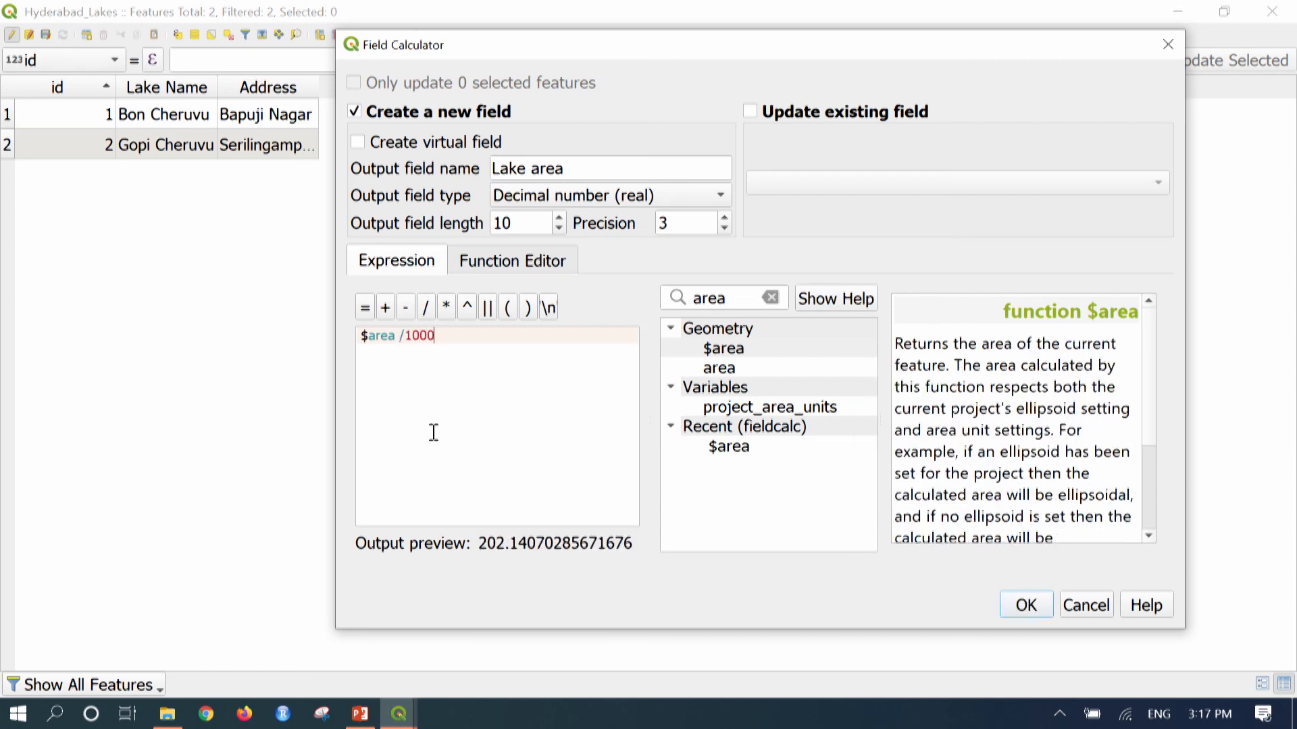
type("0")
left_click(1043, 603)
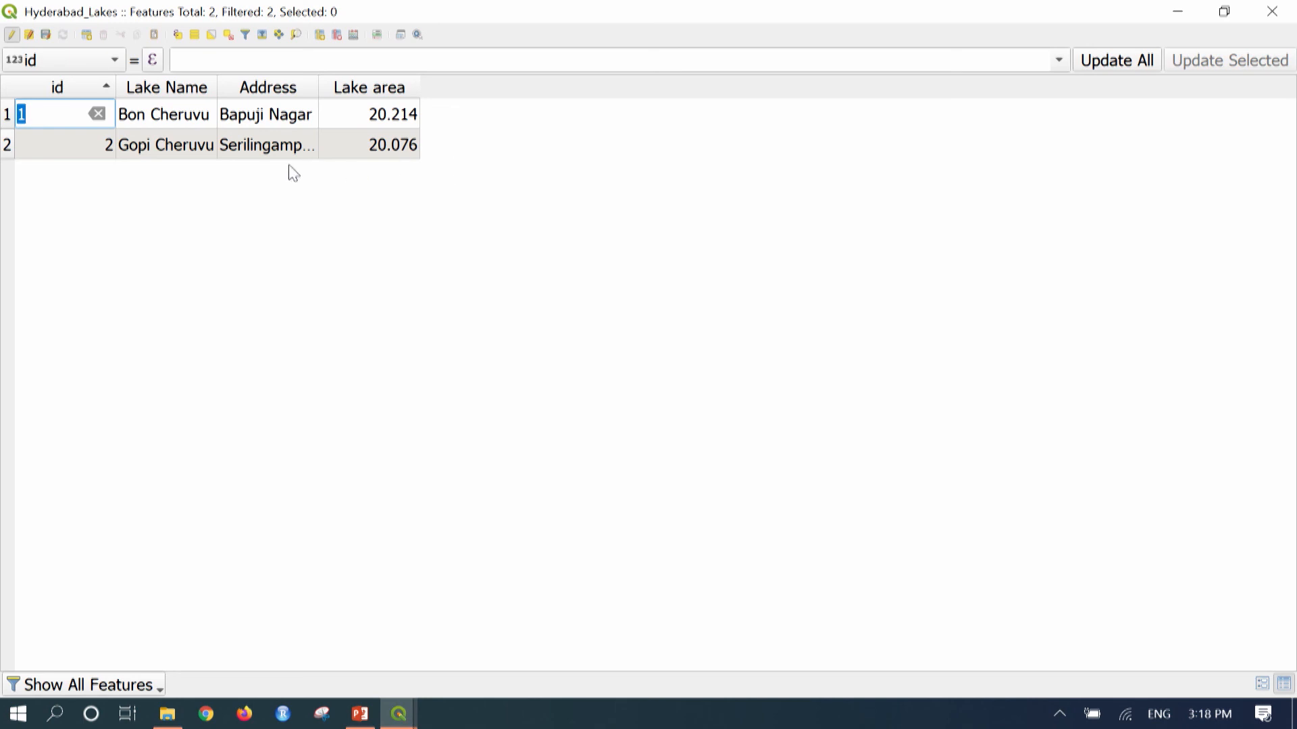
Stop editing Hyderabad_Lakes, save its changes and close the attribute table
left_click(11, 35)
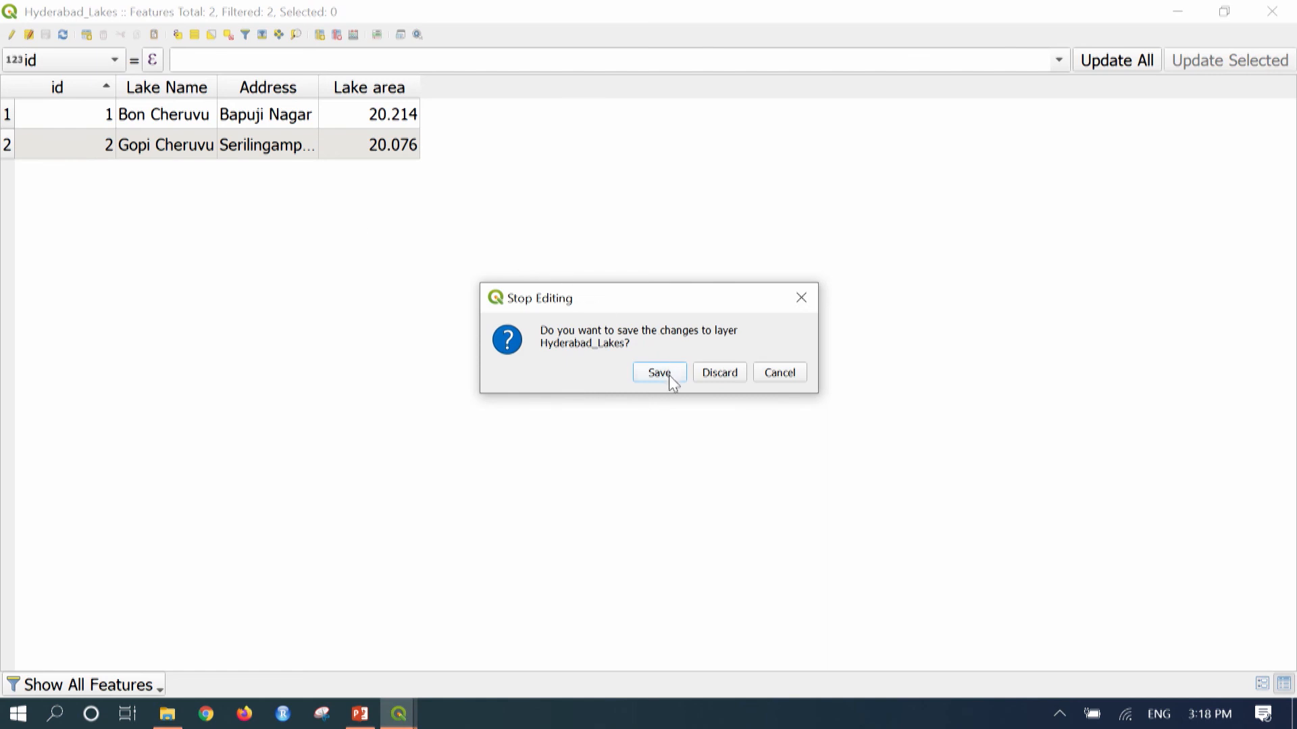
left_click(659, 373)
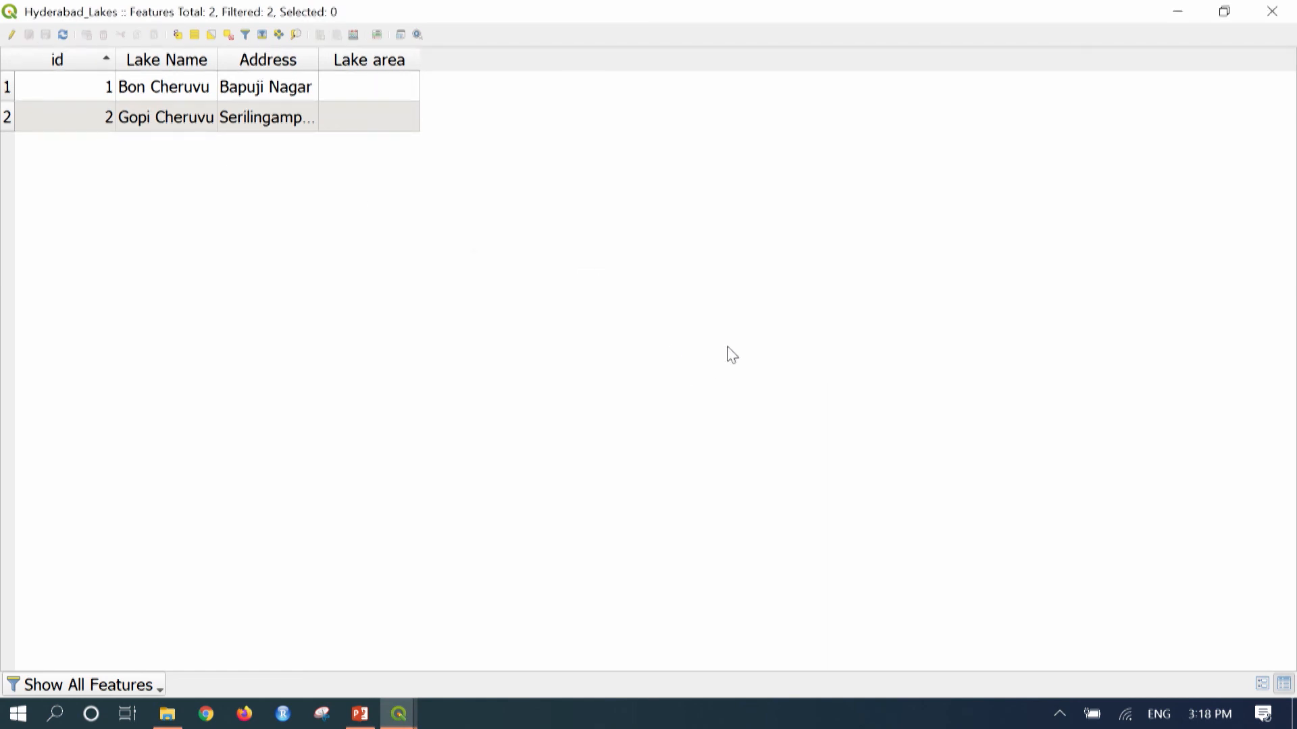
left_click(1271, 11)
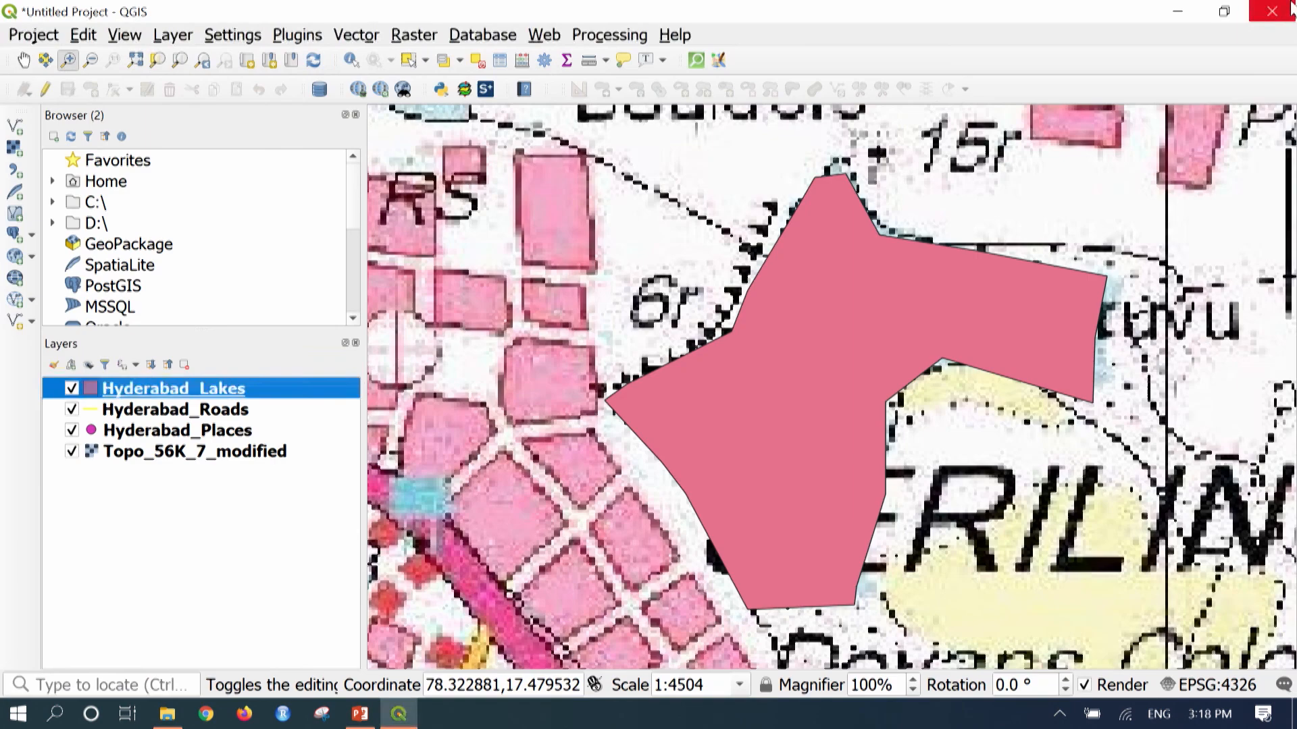
scroll(675, 298, "down", 2)
scroll(683, 361, "down", 1)
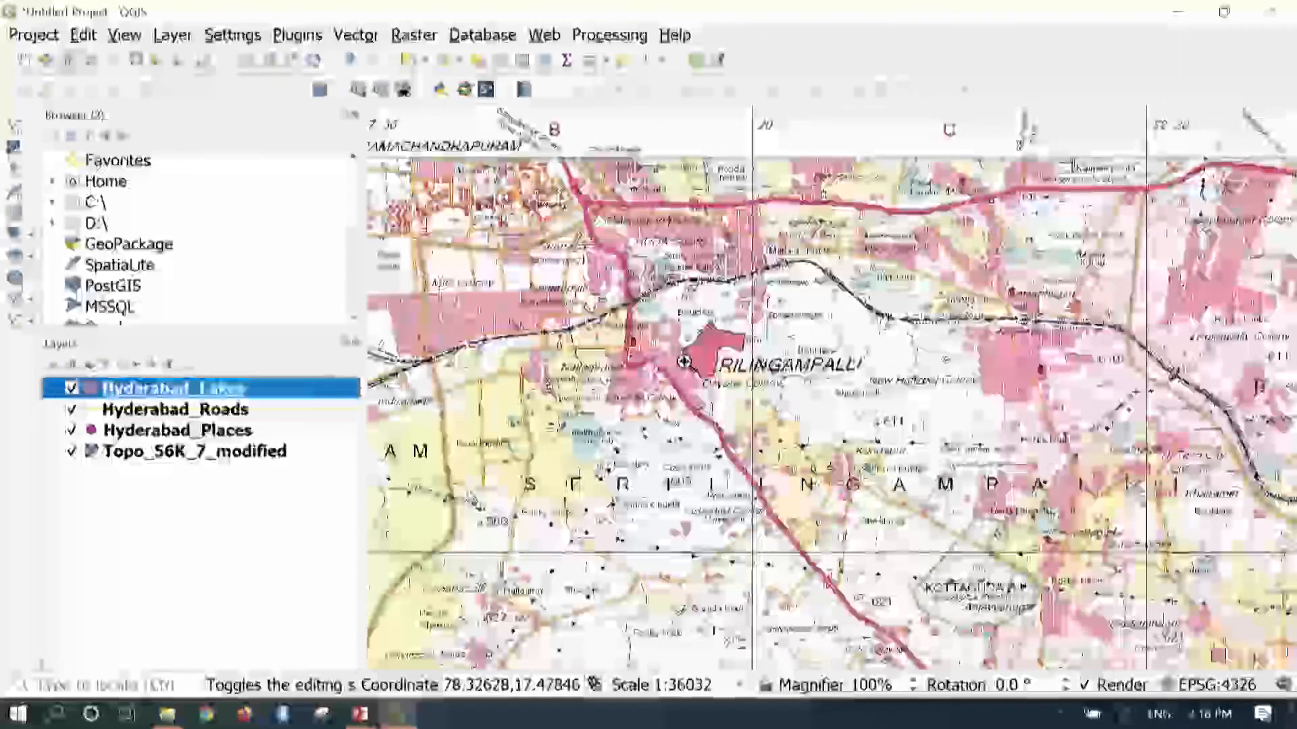
scroll(684, 362, "down", 2)
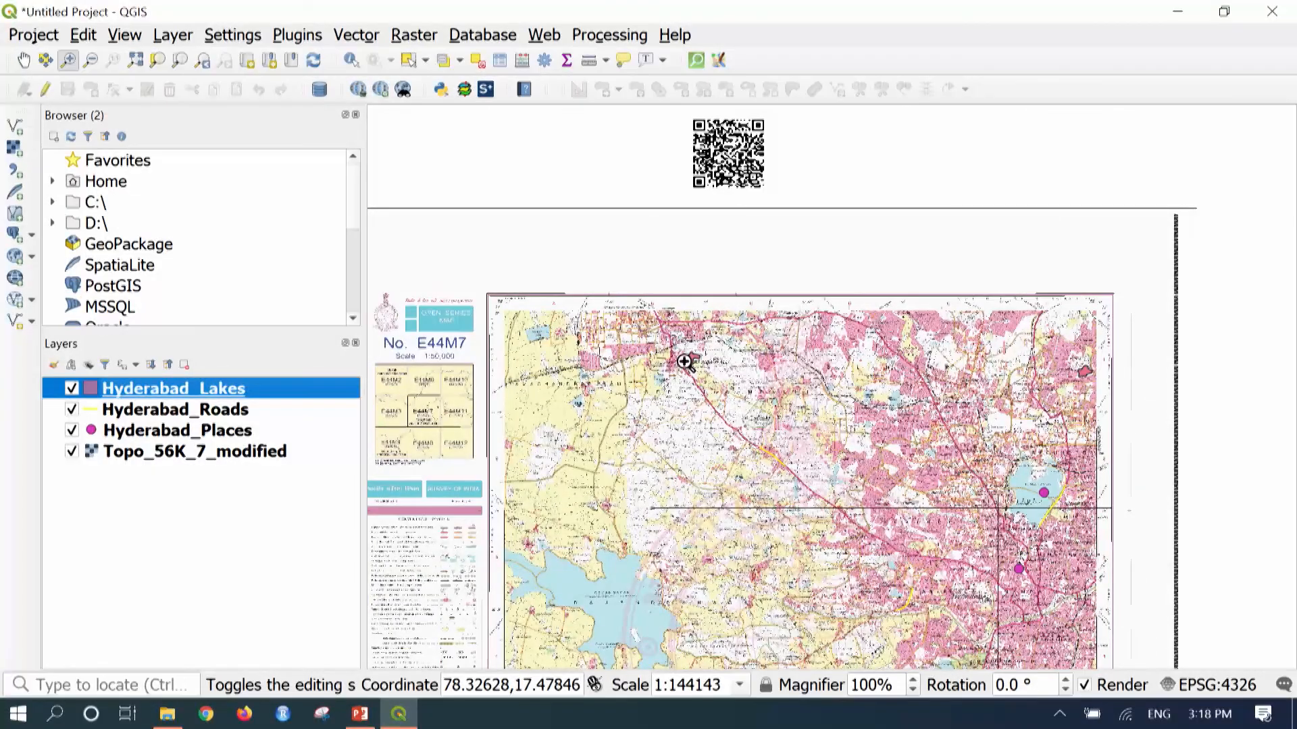